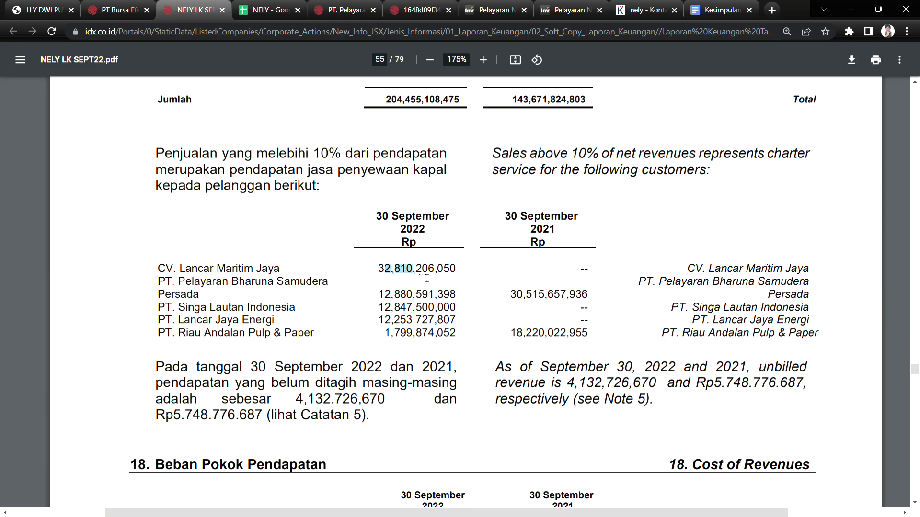
# - Look through the notes on the pages before and around the major customers table in the September 2022 report
pyautogui.scroll(20, 380, 128)
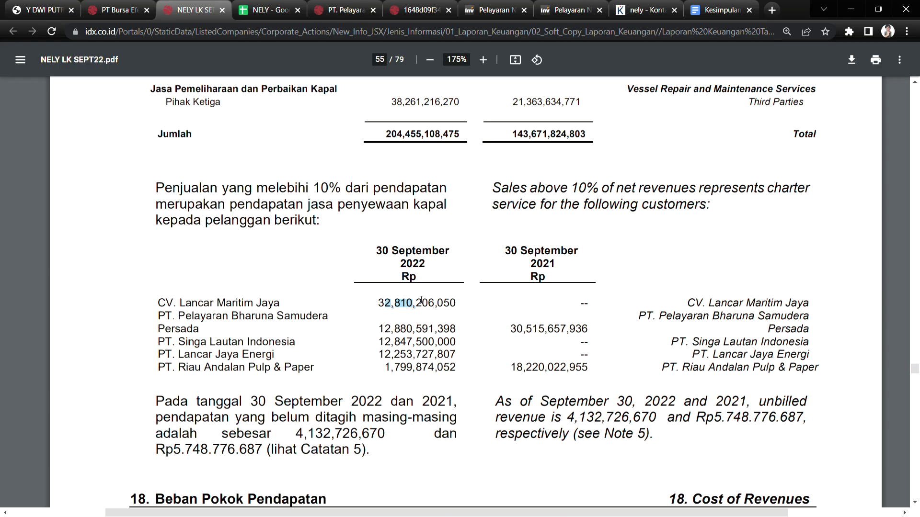
pyautogui.scroll(20, 406, 290)
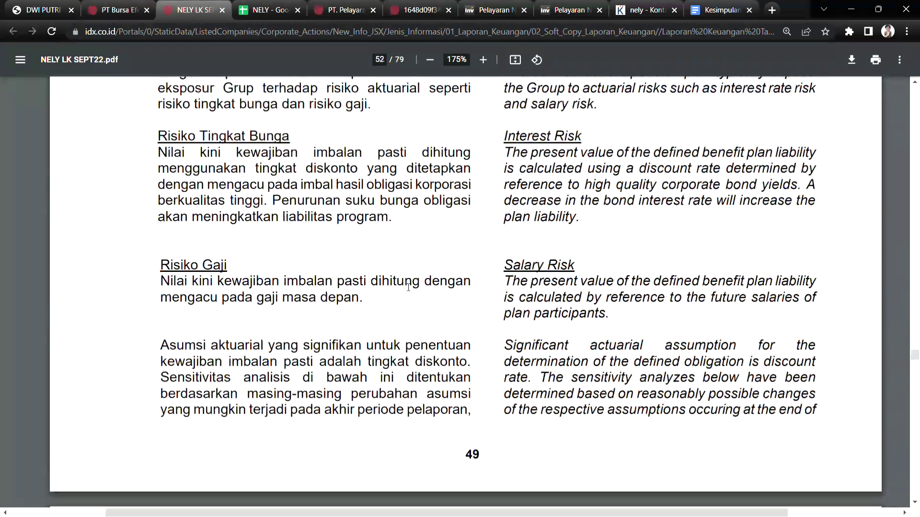
pyautogui.scroll(8, 404, 281)
pyautogui.scroll(-20, 401, 283)
pyautogui.scroll(-20, 401, 283)
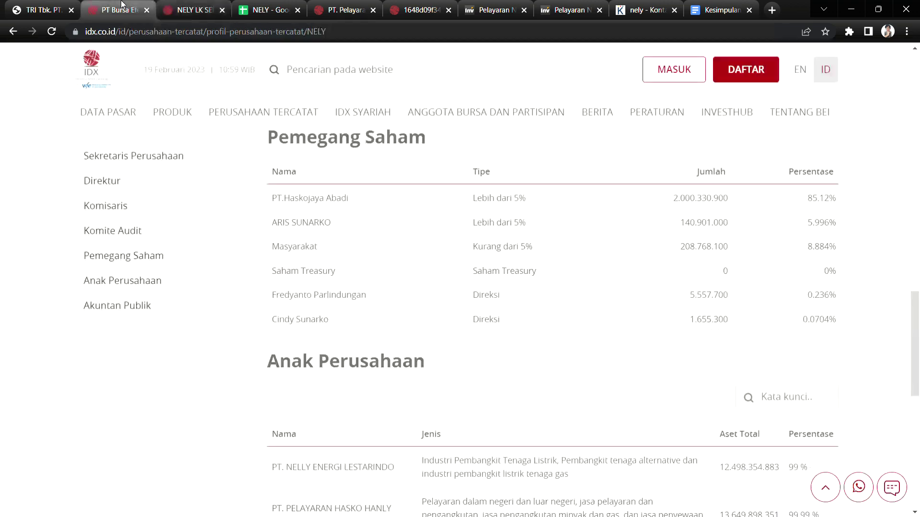
# - Check the company website's Kegiatan Usaha page, then return to the NELY listed-company profile on IDX
pyautogui.click(143, 9)
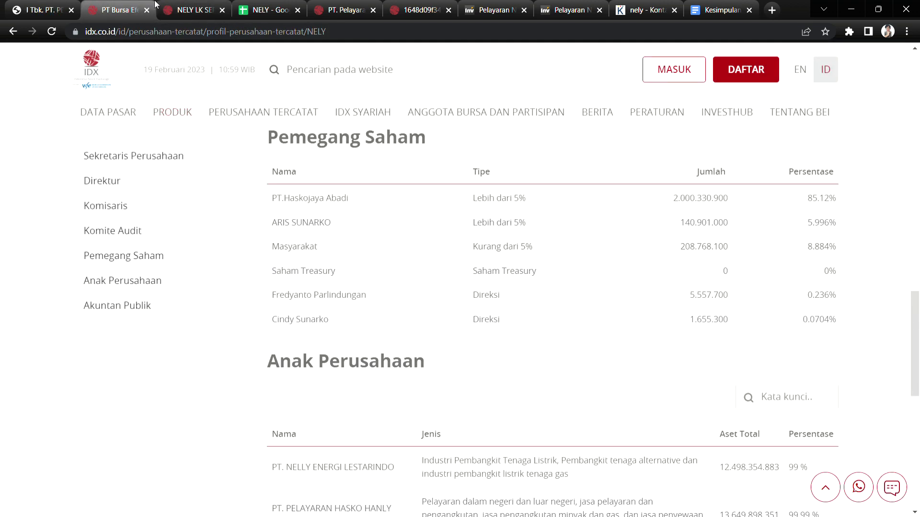
pyautogui.click(43, 9)
pyautogui.scroll(8, 365, 230)
pyautogui.scroll(20, 368, 253)
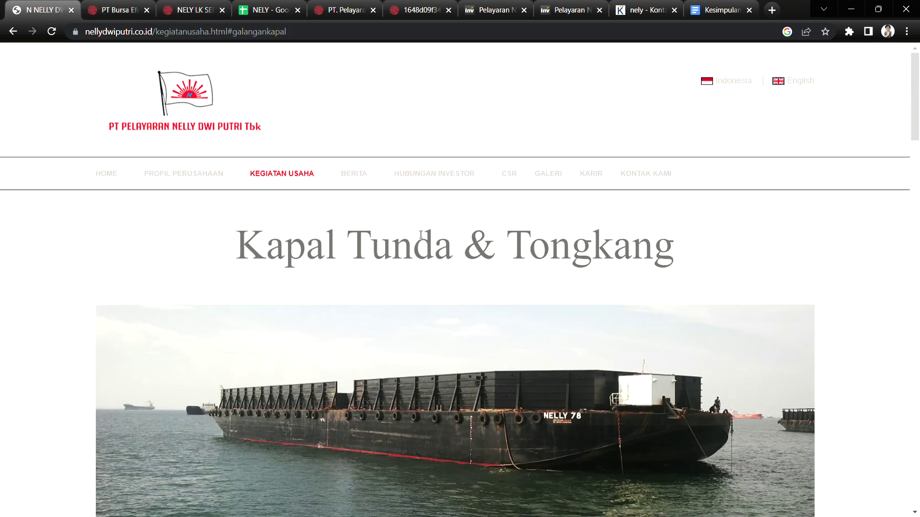
pyautogui.moveTo(404, 200)
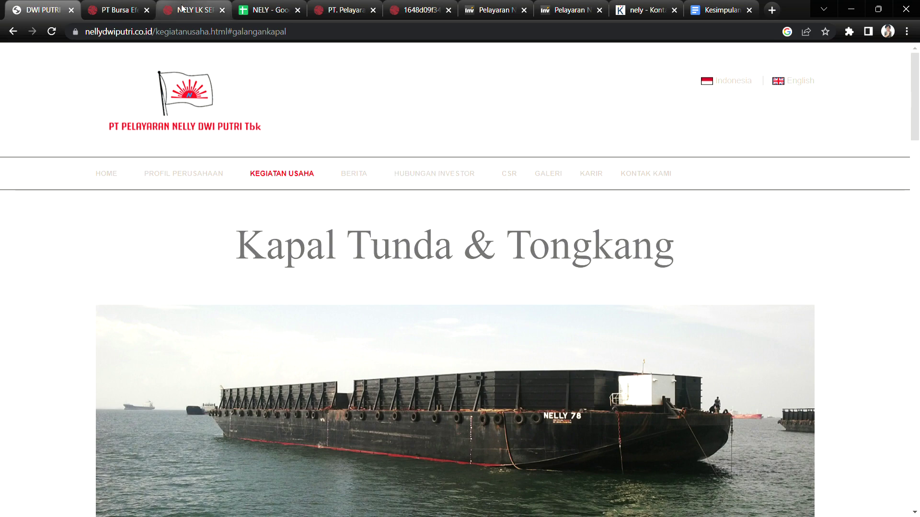
pyautogui.click(109, 9)
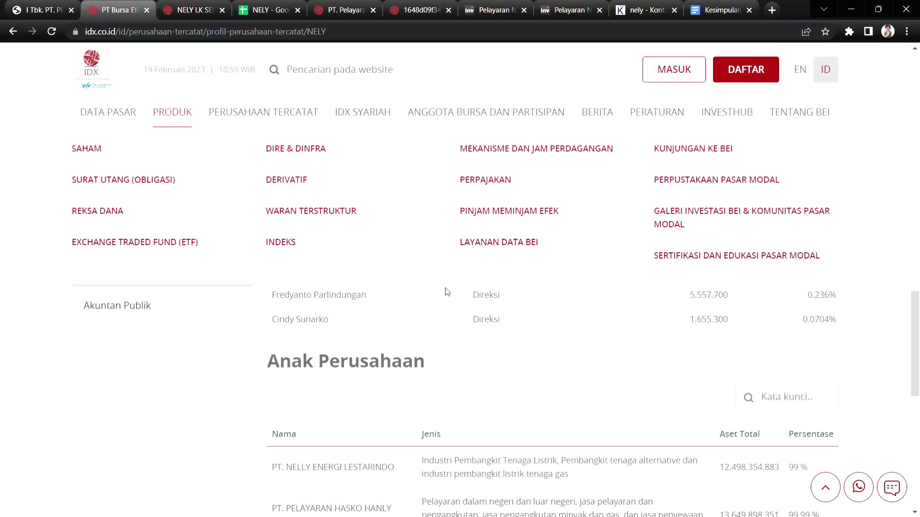
pyautogui.moveTo(221, 115)
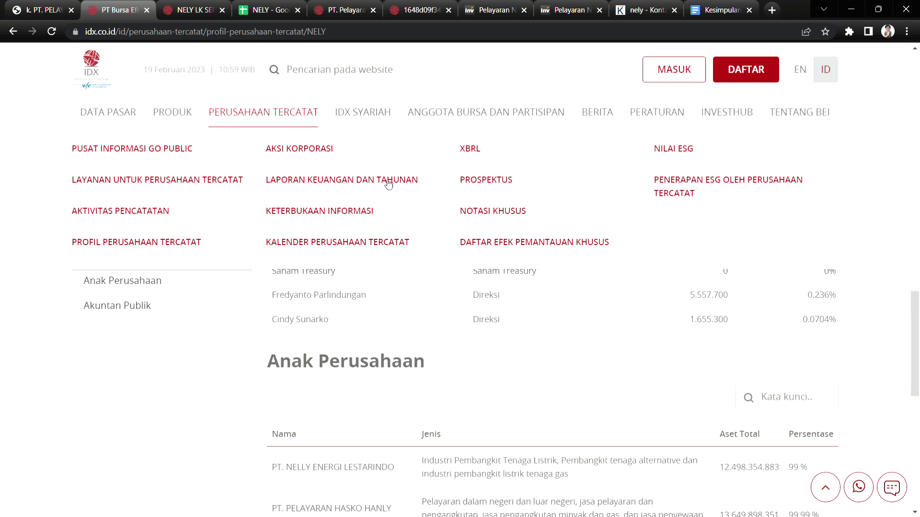
# - In the September 2022 report, highlight Pelayaran Bharuna Samudera and Singa Lautan Indonesia among the customers above 10% of revenue
pyautogui.click(268, 10)
pyautogui.click(191, 9)
pyautogui.scroll(-7, 448, 376)
pyautogui.scroll(3, 448, 377)
pyautogui.scroll(2, 448, 377)
pyautogui.scroll(-20, 448, 377)
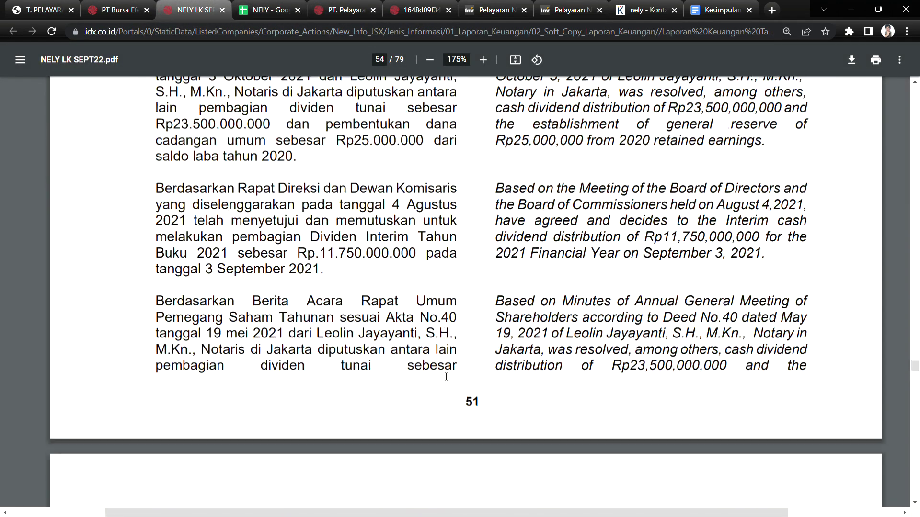
pyautogui.scroll(-5, 446, 377)
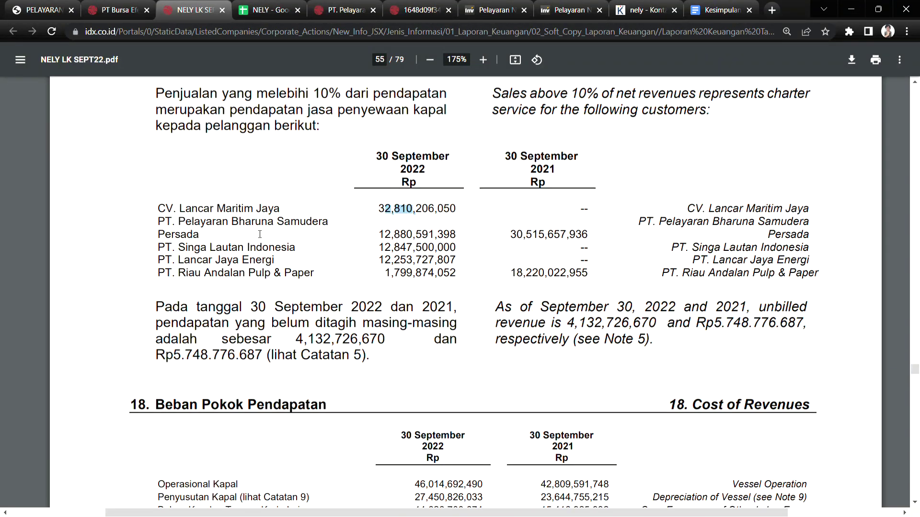
pyautogui.moveTo(195, 223); pyautogui.dragTo(290, 228)
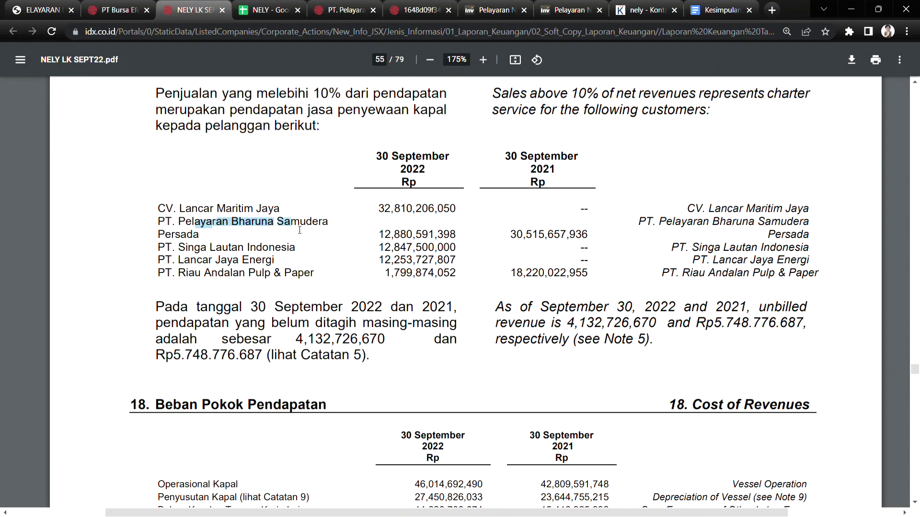
pyautogui.moveTo(179, 248); pyautogui.dragTo(295, 249)
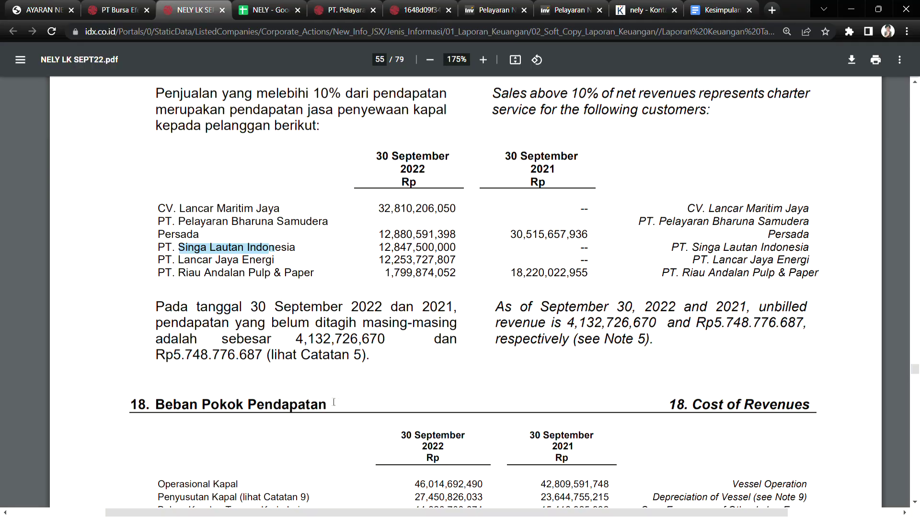
# - Go to page 5 of the report and examine the consolidated profit or loss statement
pyautogui.scroll(15, 296, 249)
pyautogui.scroll(20, 885, 329)
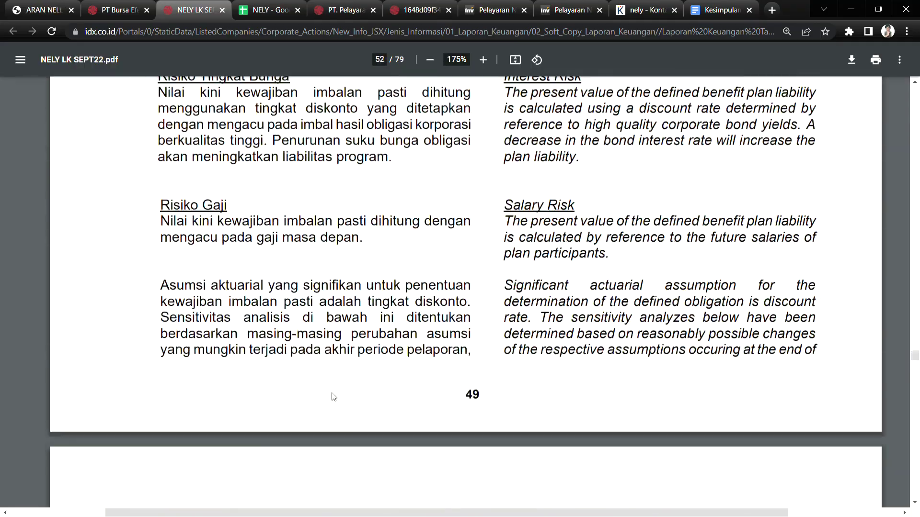
pyautogui.moveTo(915, 354); pyautogui.dragTo(915, 115)
pyautogui.scroll(18, 597, 312)
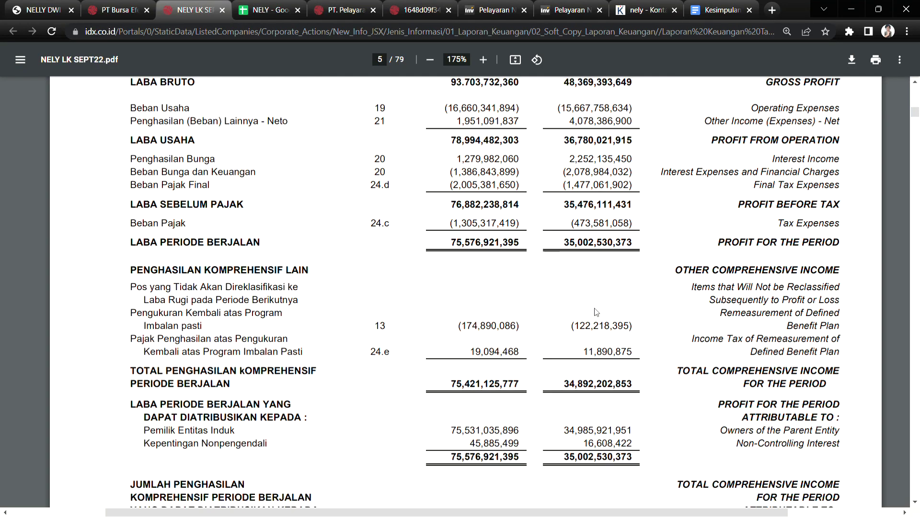
pyautogui.scroll(-8, 597, 311)
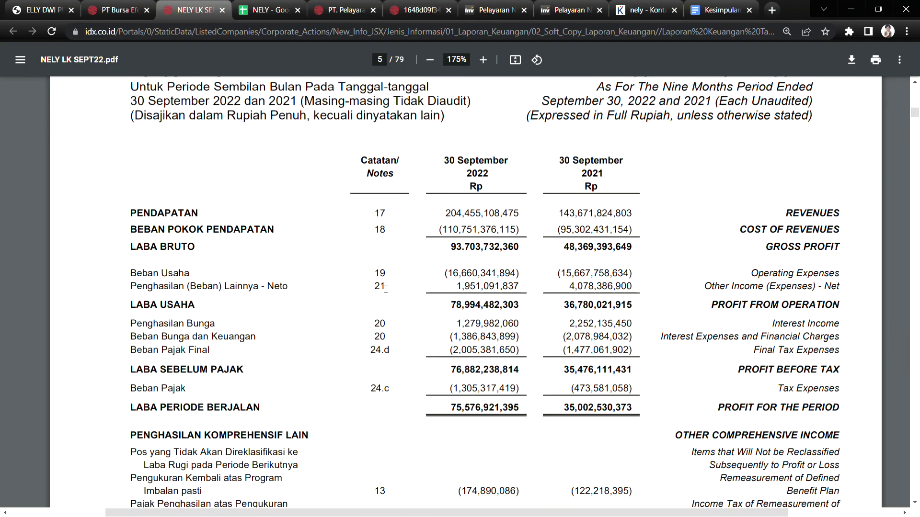
# - Go to the consolidated cash flow statement on page 7 and review the operating and investing cash flows
pyautogui.scroll(-20, 425, 318)
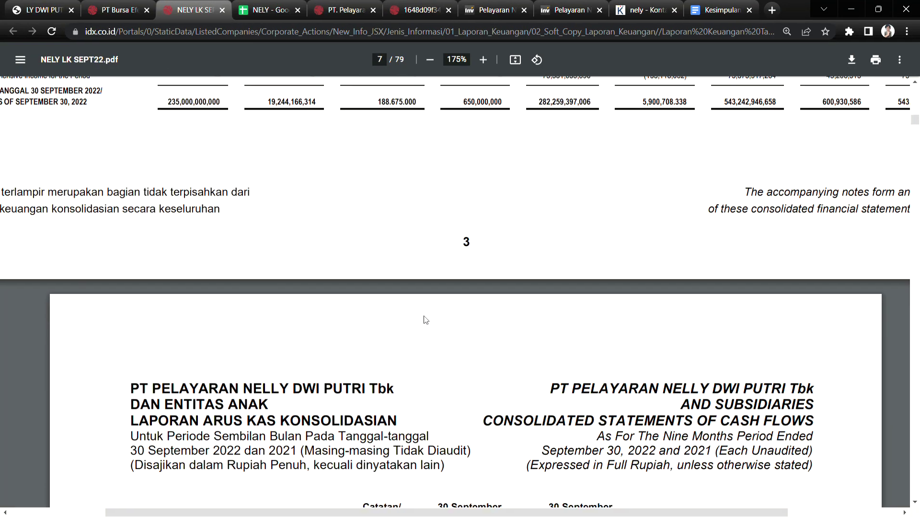
pyautogui.scroll(-20, 425, 318)
pyautogui.scroll(15, 425, 318)
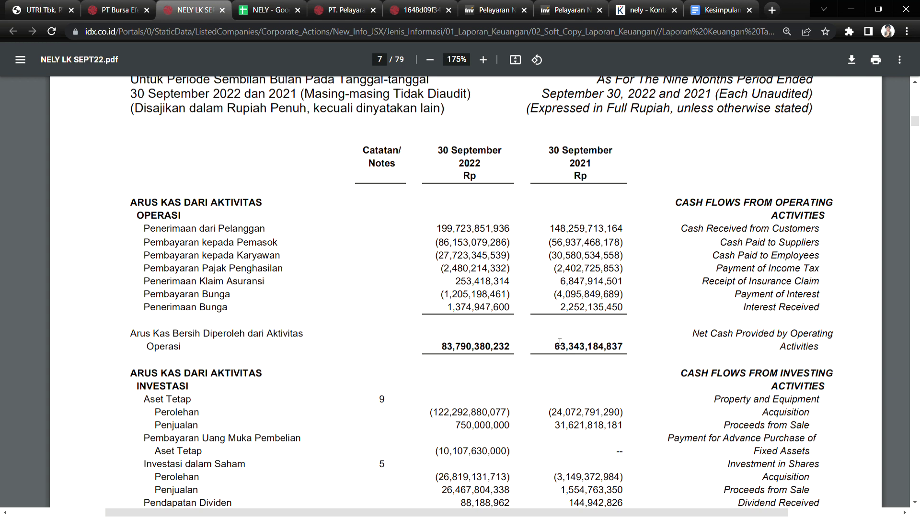
pyautogui.scroll(-6, 472, 344)
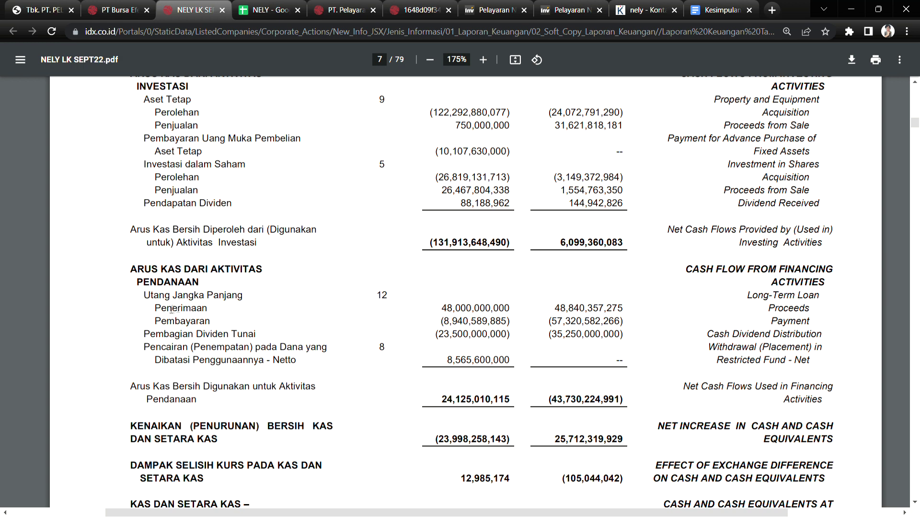
# - Highlight the long-term loan proceeds for 2022 and 2021 in the financing section of the cash flow statement
pyautogui.moveTo(171, 295); pyautogui.dragTo(191, 310)
pyautogui.moveTo(585, 309); pyautogui.dragTo(554, 309)
pyautogui.moveTo(452, 309); pyautogui.dragTo(440, 309)
pyautogui.moveTo(555, 309); pyautogui.dragTo(641, 307)
pyautogui.moveTo(440, 309); pyautogui.dragTo(511, 309)
pyautogui.click(484, 346)
pyautogui.scroll(-3, 337, 433)
# - Return to the consolidated profit or loss statement on page 5 of the report
pyautogui.scroll(20, 366, 432)
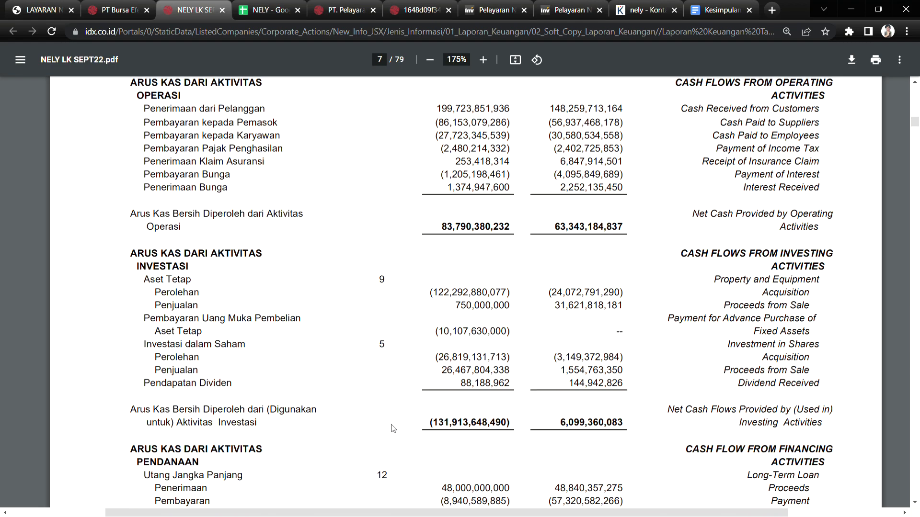
pyautogui.scroll(20, 389, 439)
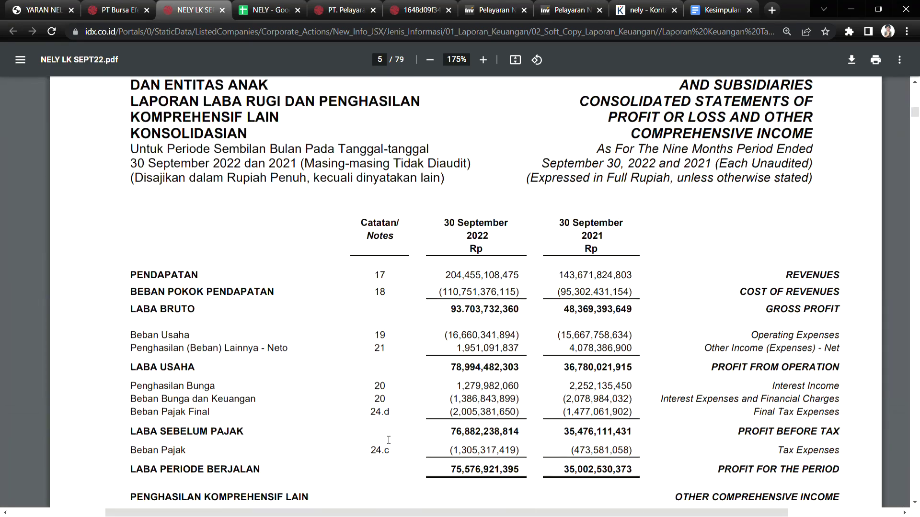
pyautogui.scroll(-4, 383, 440)
pyautogui.scroll(1, 383, 441)
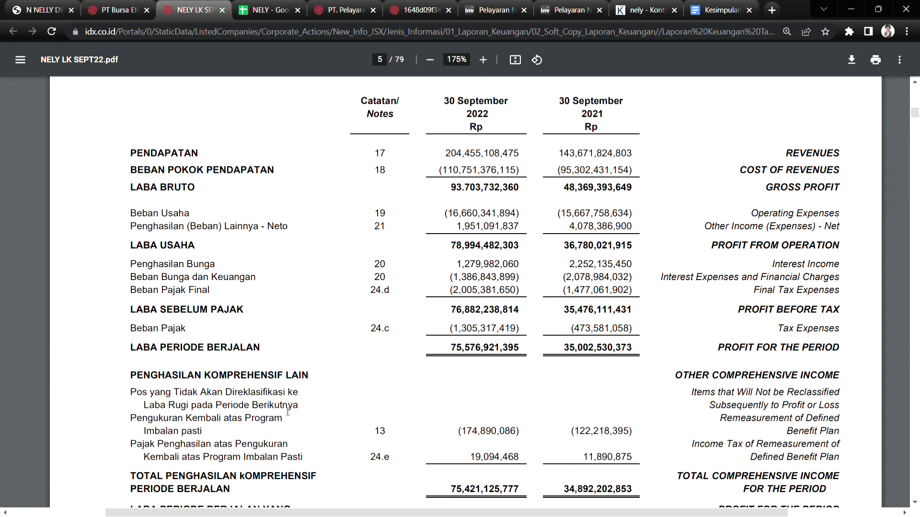
# - Switch to the NELY spreadsheet in Google Sheets and highlight the headings from Omset to Ekuitas, B1:E1
pyautogui.click(261, 6)
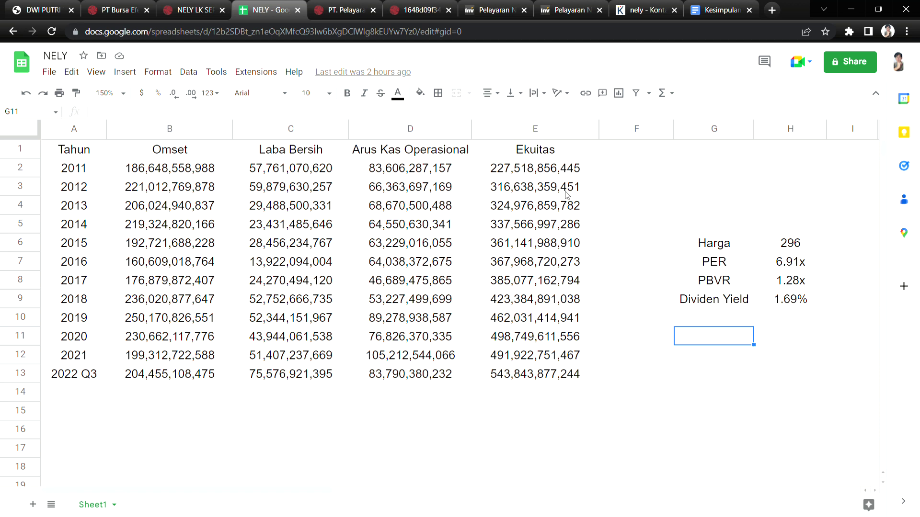
pyautogui.click(422, 151)
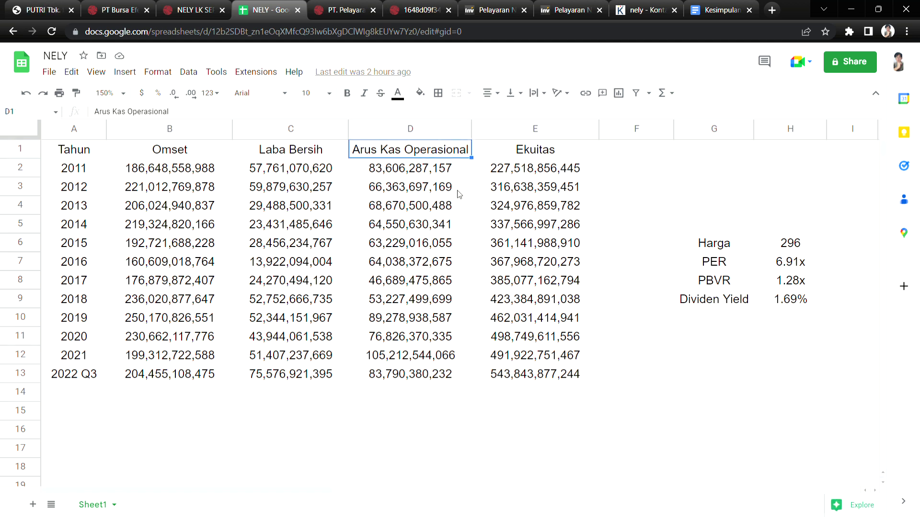
pyautogui.click(528, 149)
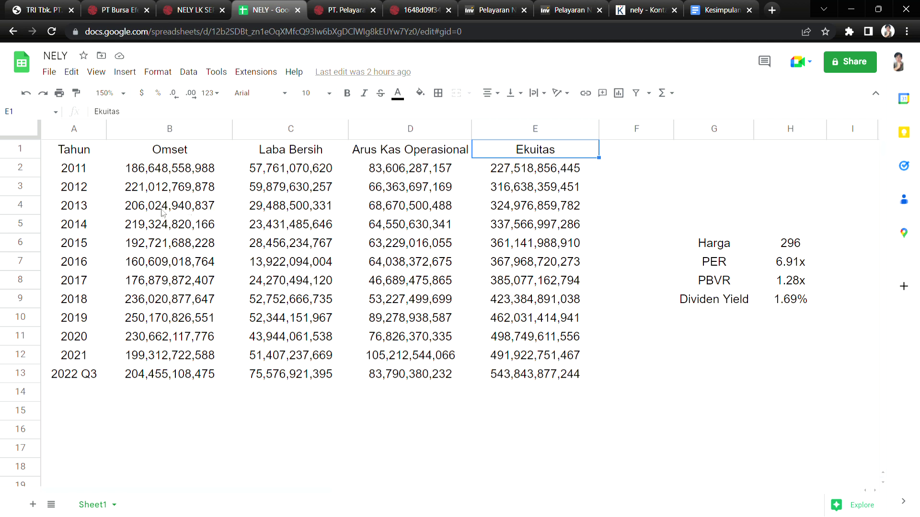
pyautogui.click(161, 150)
pyautogui.hotkey('shift', 'Right')
pyautogui.hotkey('shift', 'Right')
pyautogui.hotkey('shift', 'Right')
# - Highlight the years 2011 to 2022 Q3 in A2:A13, followed by all the financial figures in B2:E13
pyautogui.click(98, 173)
pyautogui.keyDown('shift'); pyautogui.click(102, 381); pyautogui.keyUp('shift')
pyautogui.click(254, 443)
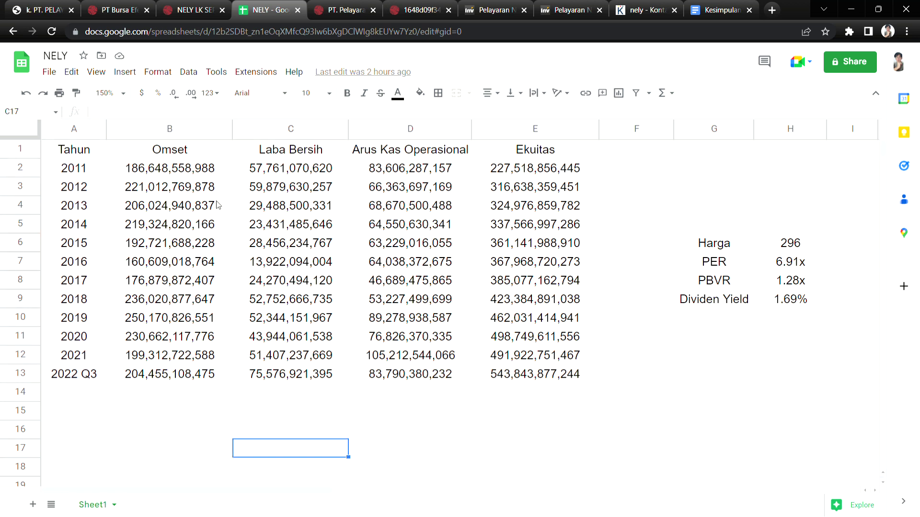
pyautogui.moveTo(184, 173); pyautogui.dragTo(540, 376)
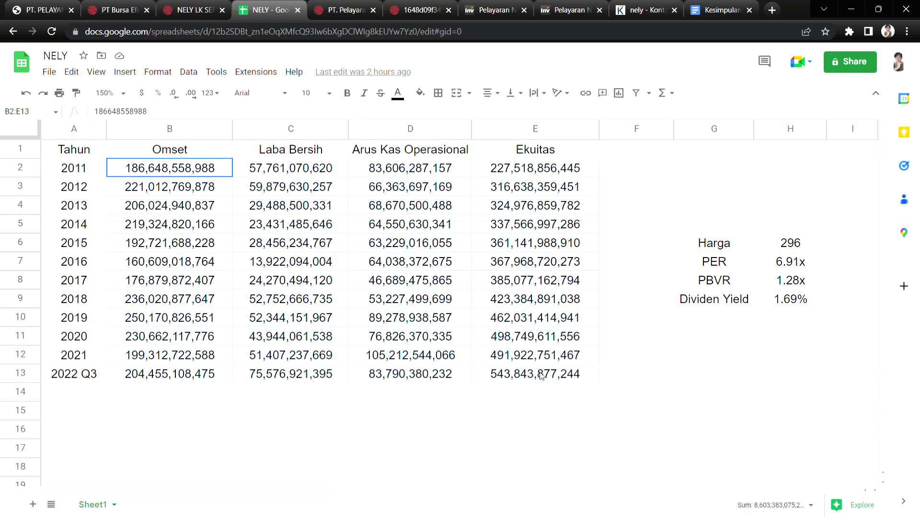
pyautogui.click(550, 426)
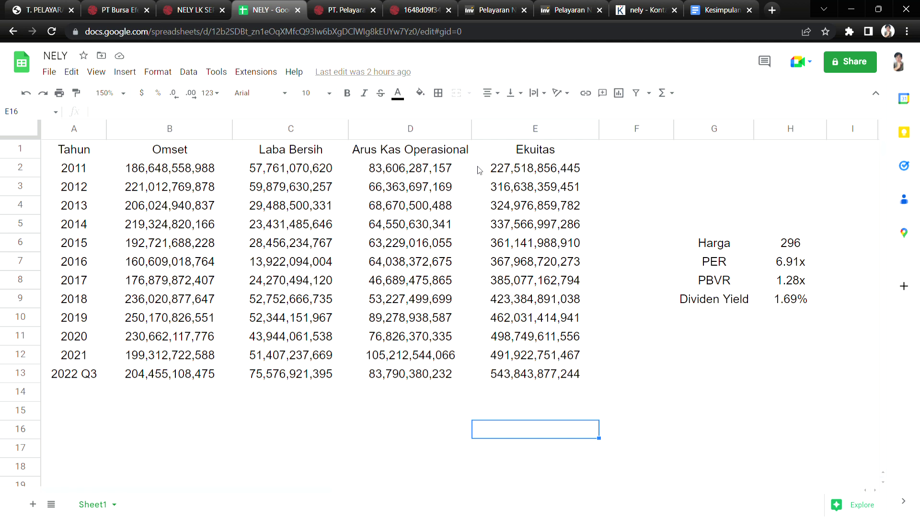
# - Examine the Ekuitas growth from 2011 to 2022 Q3 by selecting the figures in E2:E13
pyautogui.moveTo(480, 172); pyautogui.dragTo(493, 384)
pyautogui.click(512, 408)
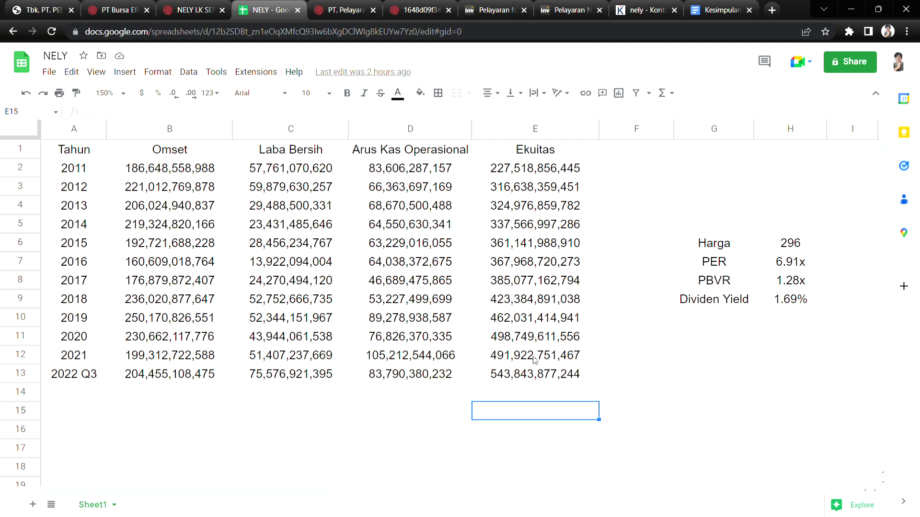
pyautogui.click(587, 170)
pyautogui.moveTo(589, 208); pyautogui.dragTo(581, 387)
pyautogui.click(637, 247)
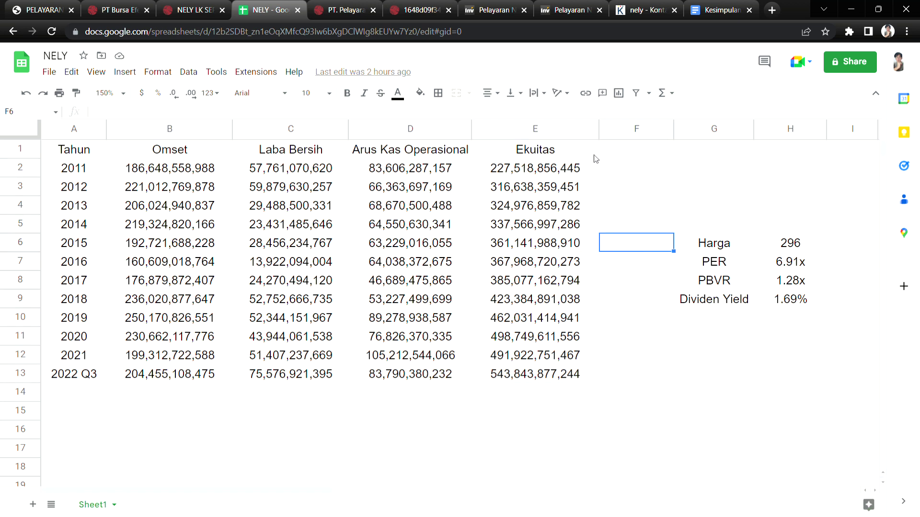
pyautogui.moveTo(573, 168); pyautogui.dragTo(579, 386)
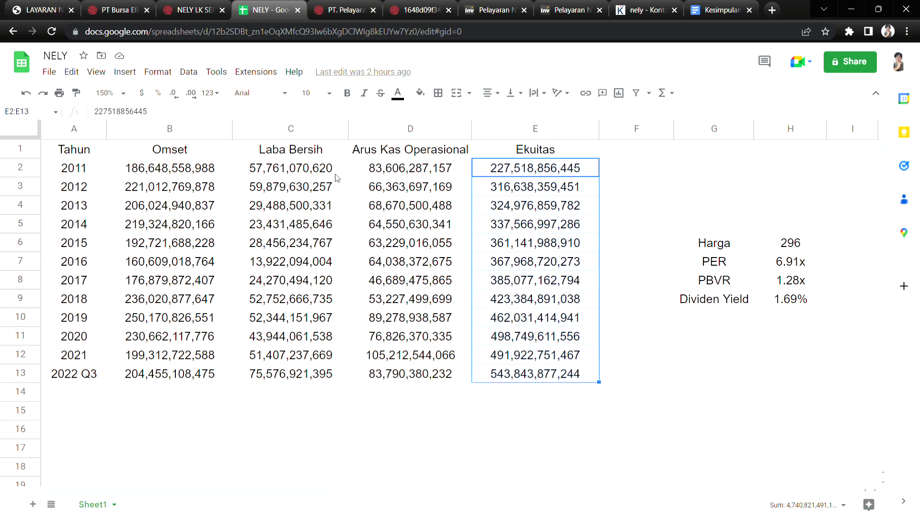
# - Highlight the Laba Bersih figures in C2:C13, followed by the 2022 Q3 figures from Laba Bersih to Ekuitas, C13:E13
pyautogui.moveTo(334, 169); pyautogui.dragTo(331, 385)
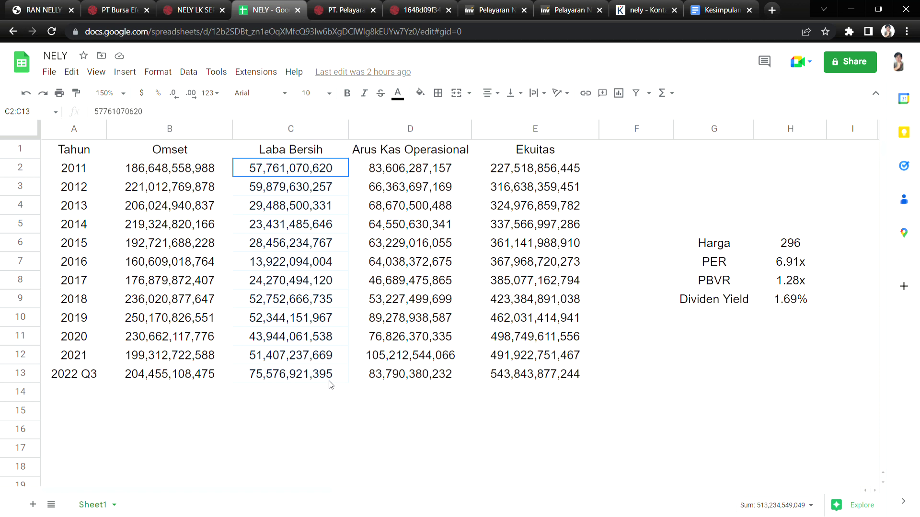
pyautogui.click(332, 390)
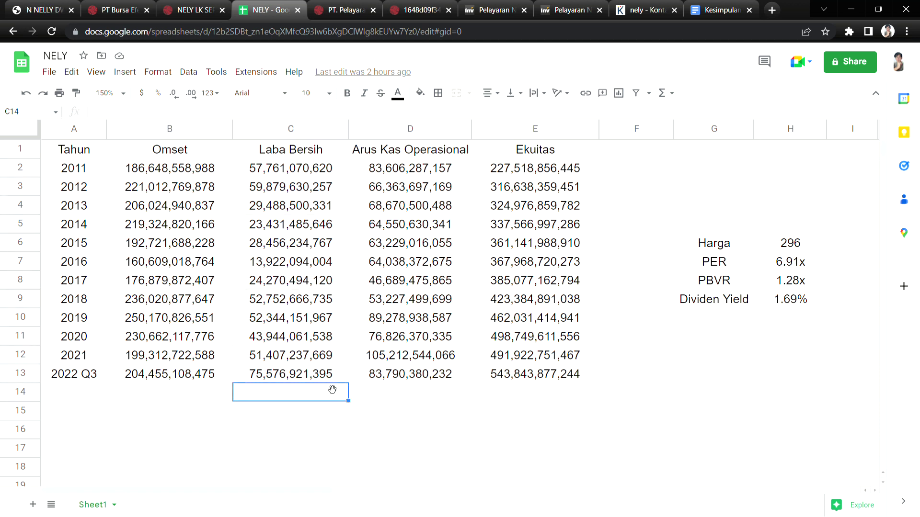
pyautogui.click(339, 376)
pyautogui.keyDown('shift'); pyautogui.click(544, 381); pyautogui.keyUp('shift')
pyautogui.click(539, 392)
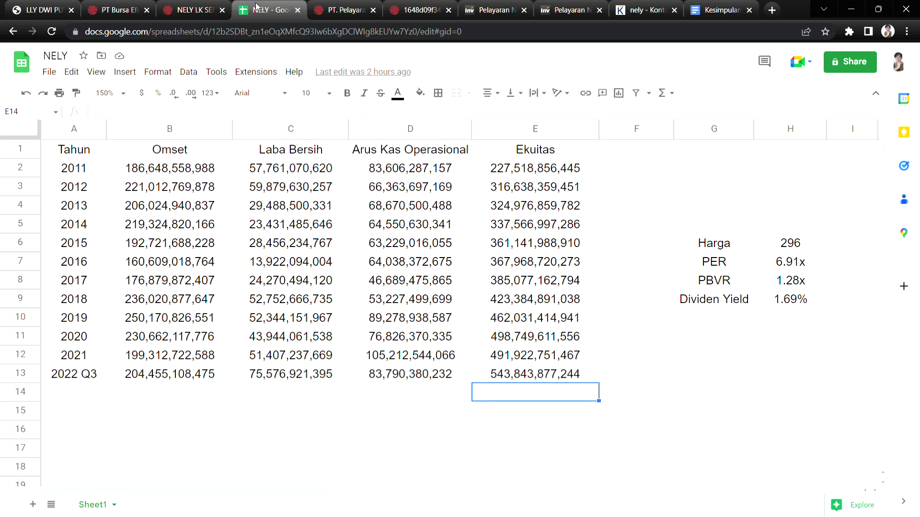
# - Return to the September 2022 report and examine the changes in equity statement on page 6, including its total equity column
pyautogui.click(191, 10)
pyautogui.scroll(-10, 586, 349)
pyautogui.scroll(-5, 586, 349)
pyautogui.scroll(5, 582, 345)
pyautogui.moveTo(544, 511); pyautogui.dragTo(655, 510)
pyautogui.scroll(-2, 769, 413)
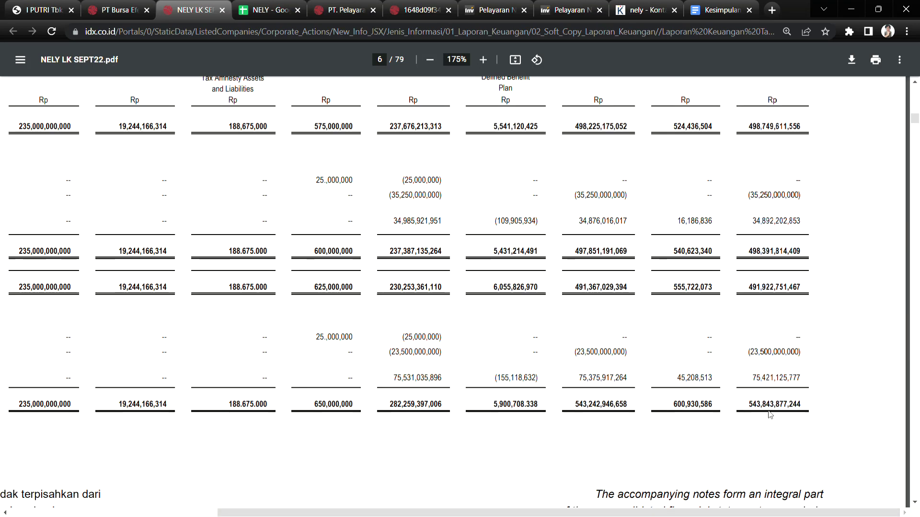
pyautogui.scroll(1, 769, 413)
pyautogui.scroll(1, 695, 270)
pyautogui.scroll(-1, 695, 270)
pyautogui.moveTo(523, 513); pyautogui.dragTo(359, 516)
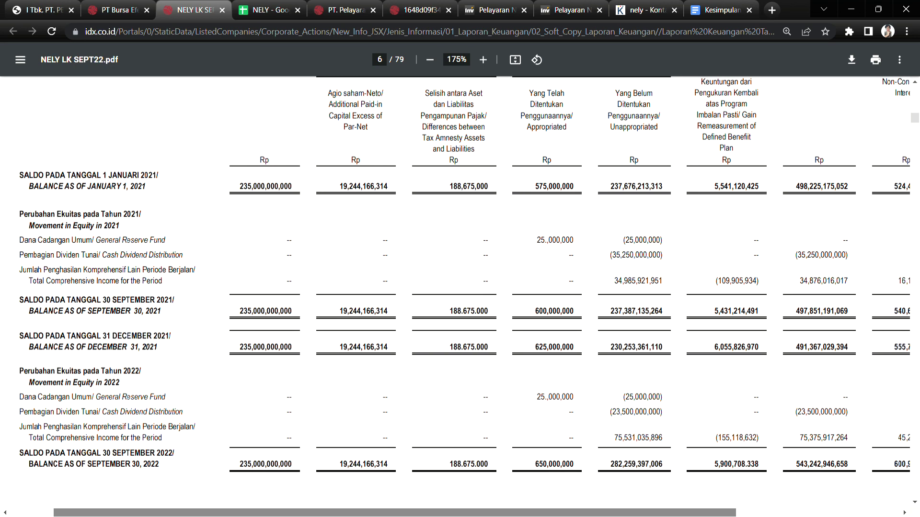
# - Examine the 2021 equity movements on page 6, highlighting the total comprehensive income and cash dividend figures in the total equity column
pyautogui.hscroll(5, 63, 281)
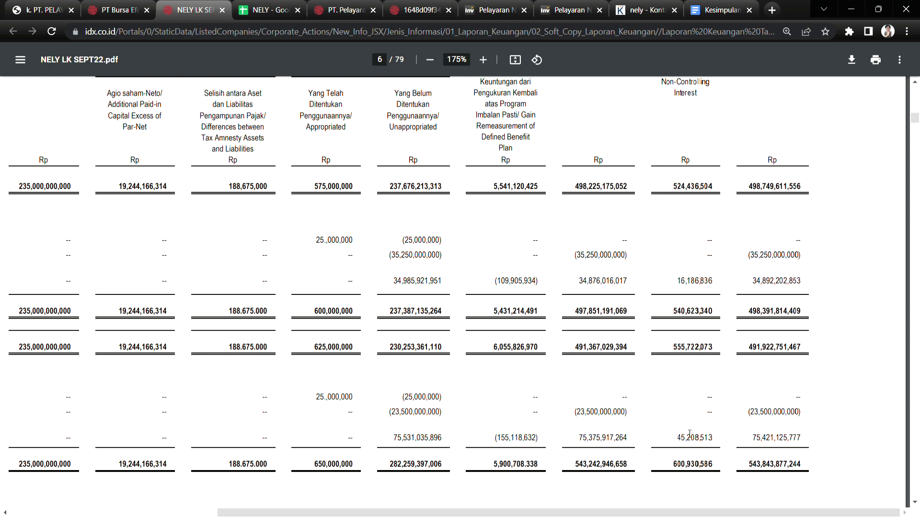
pyautogui.moveTo(658, 513); pyautogui.dragTo(452, 513)
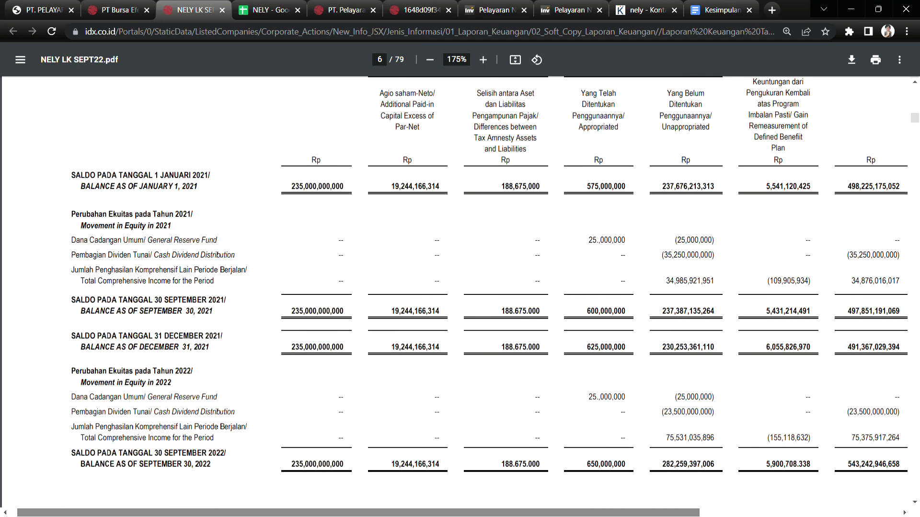
pyautogui.hscroll(5, 694, 506)
pyautogui.moveTo(752, 281); pyautogui.dragTo(808, 283)
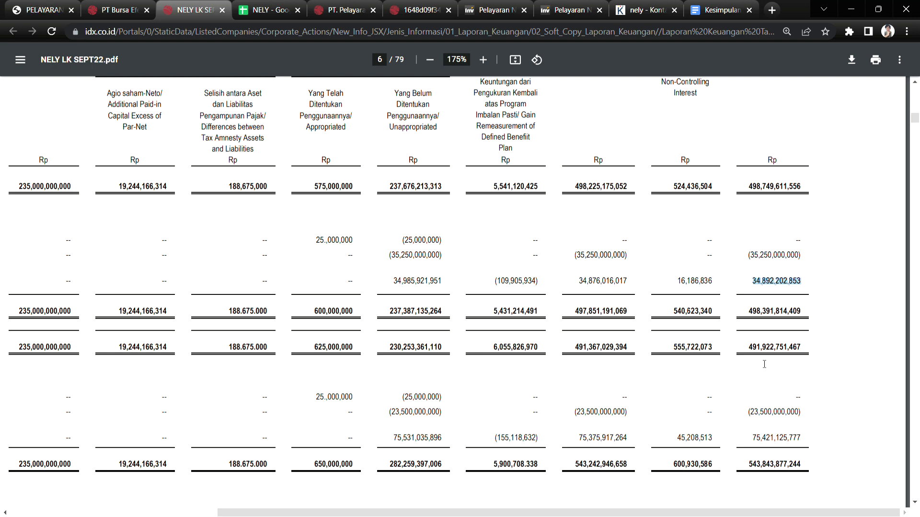
pyautogui.moveTo(756, 255); pyautogui.dragTo(793, 259)
pyautogui.click(752, 263)
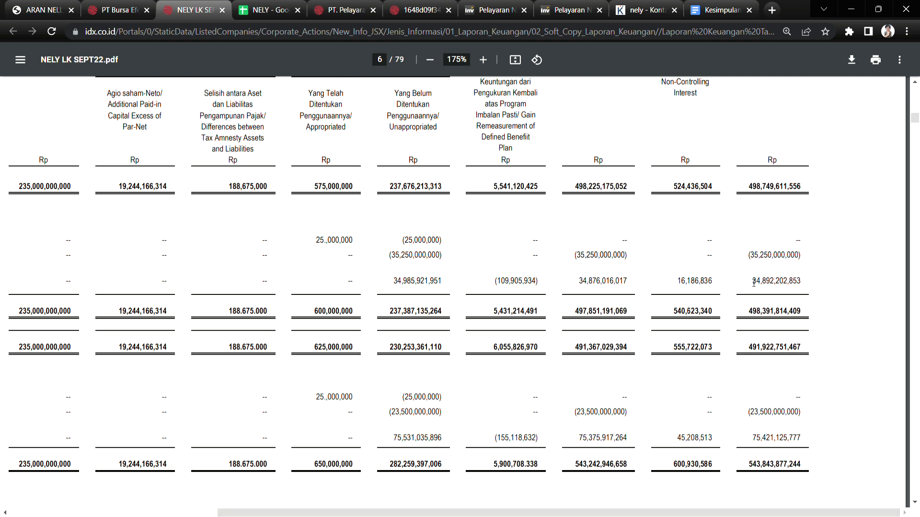
pyautogui.moveTo(727, 513)
pyautogui.mouseDown()
pyautogui.moveTo(704, 515)
pyautogui.moveTo(726, 514)
pyautogui.mouseUp()
pyautogui.moveTo(656, 512); pyautogui.dragTo(455, 513)
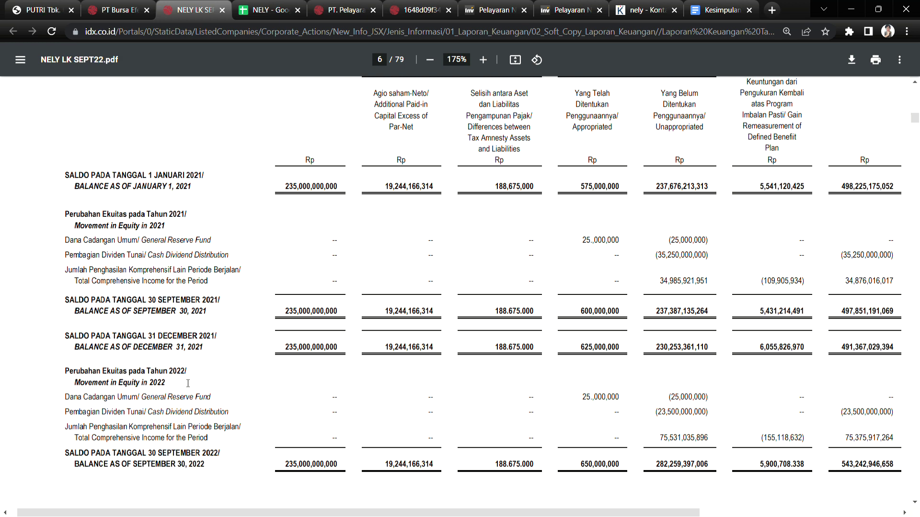
# - Examine the equity movements from the December 31, 2021 balance to September 30, 2022, including the 2022 cash dividend in the total equity column
pyautogui.scroll(-3, 133, 229)
pyautogui.click(165, 221)
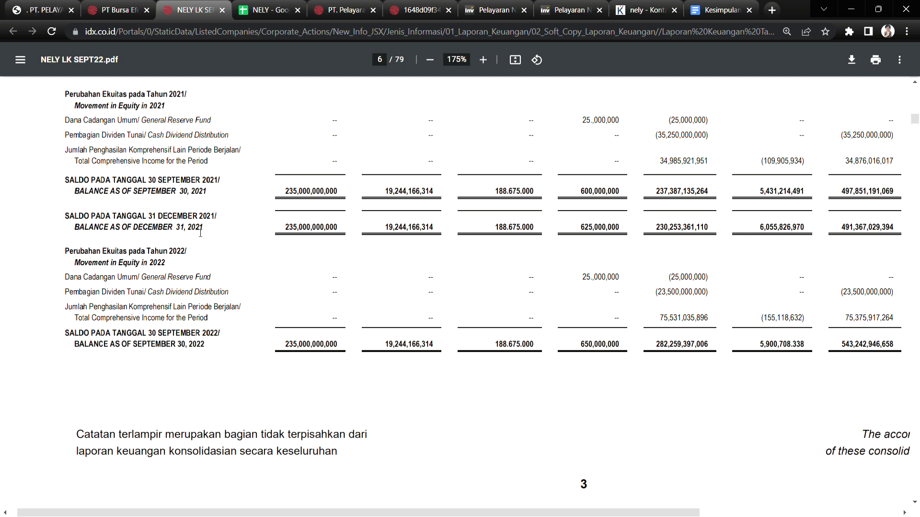
pyautogui.hscroll(5, 349, 496)
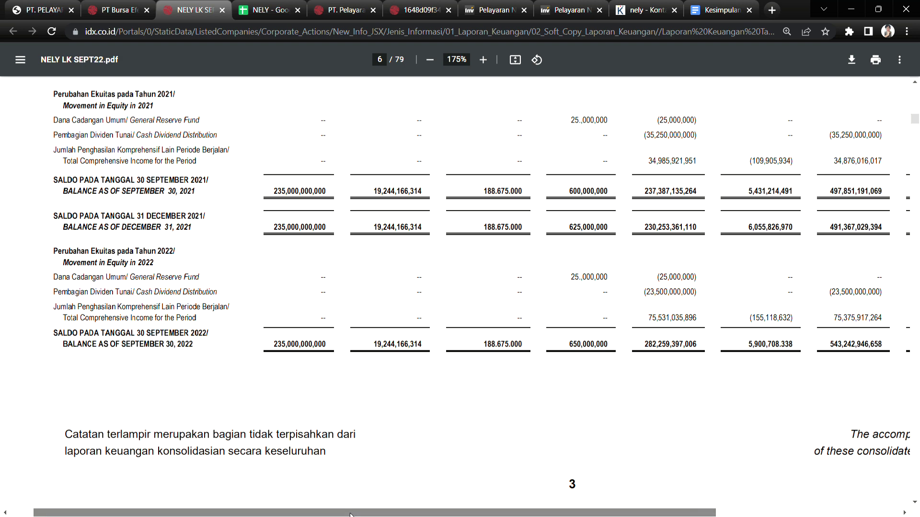
pyautogui.moveTo(749, 227)
pyautogui.mouseDown()
pyautogui.moveTo(786, 231)
pyautogui.moveTo(746, 236)
pyautogui.mouseUp()
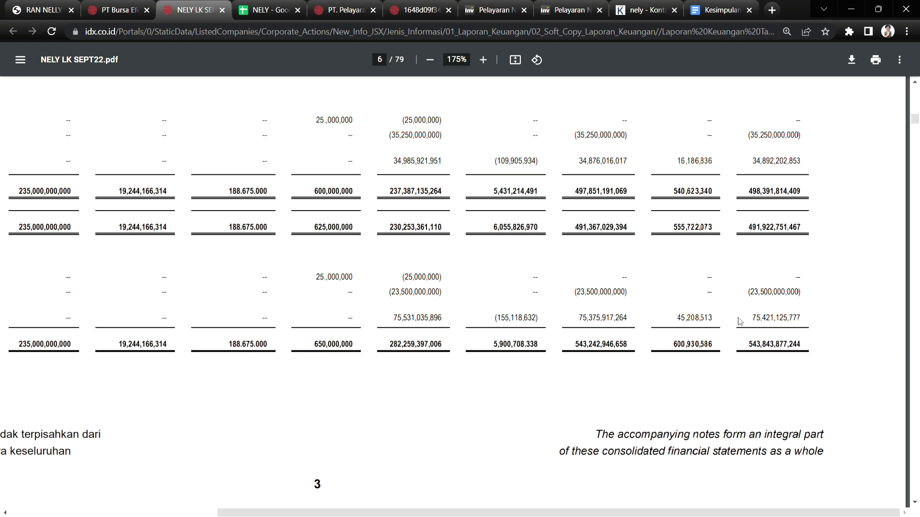
pyautogui.moveTo(751, 295)
pyautogui.mouseDown()
pyautogui.moveTo(764, 294)
pyautogui.moveTo(747, 305)
pyautogui.mouseUp()
pyautogui.moveTo(670, 512); pyautogui.dragTo(338, 496)
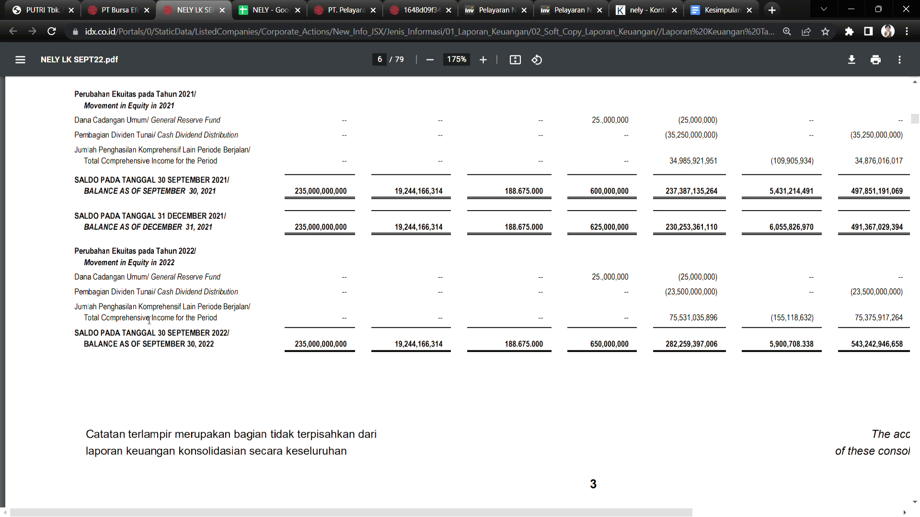
pyautogui.hscroll(5, 343, 498)
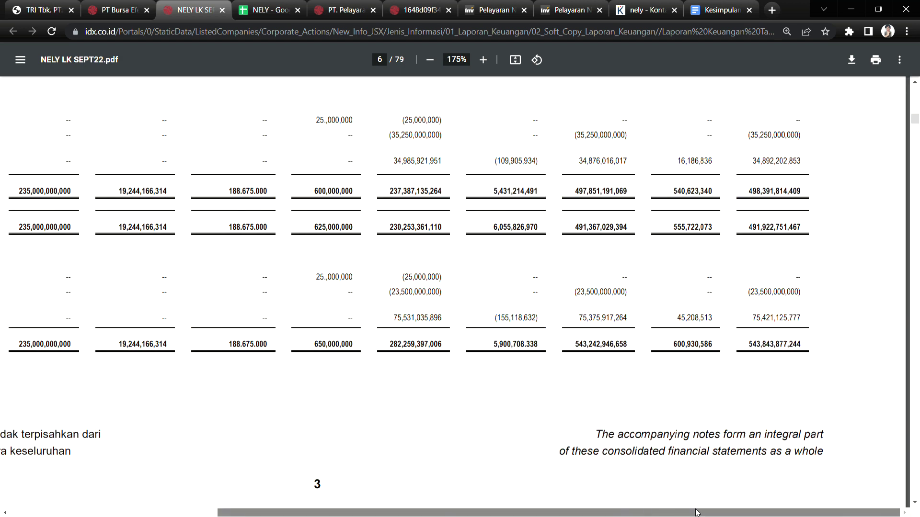
pyautogui.click(766, 346)
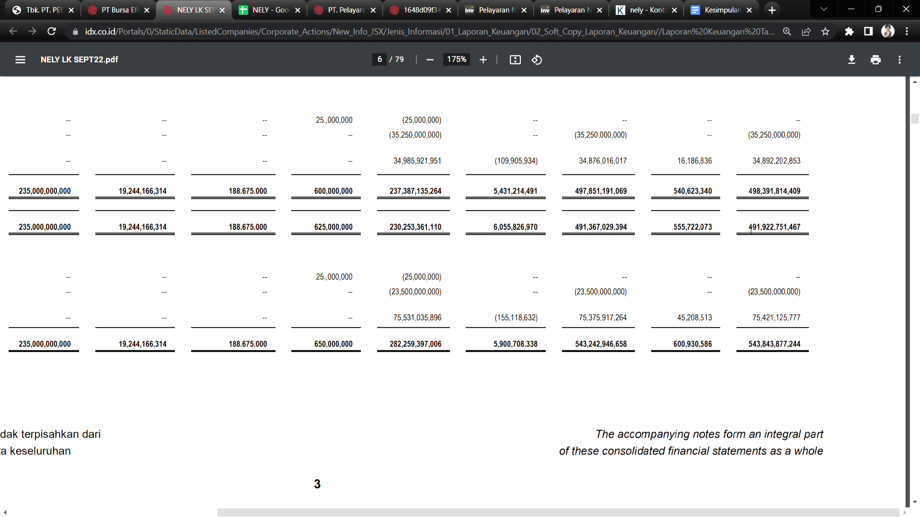
# - Switch to the NELY spreadsheet and check the Ekuitas figures for 2021 and 2022 Q3, plus the 2022 Q3 Laba Bersih
pyautogui.hotkey('ctrl', 'Tab')
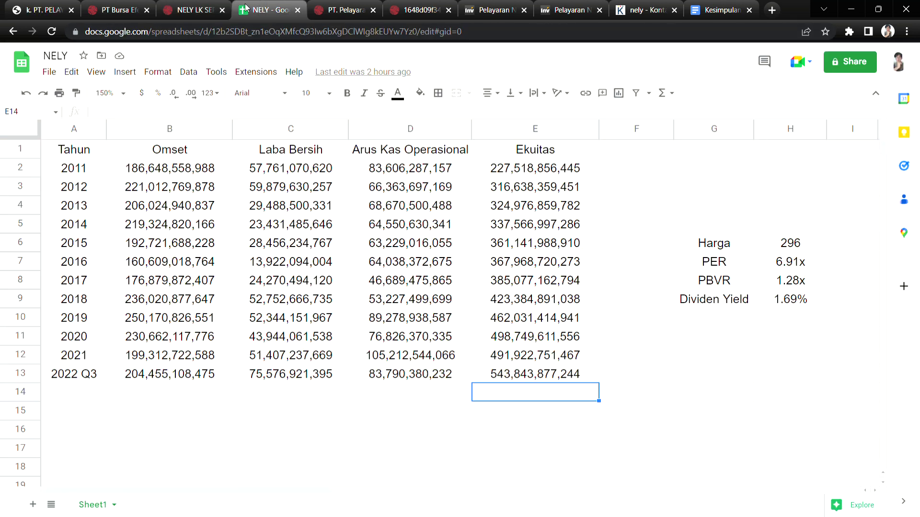
pyautogui.click(485, 357)
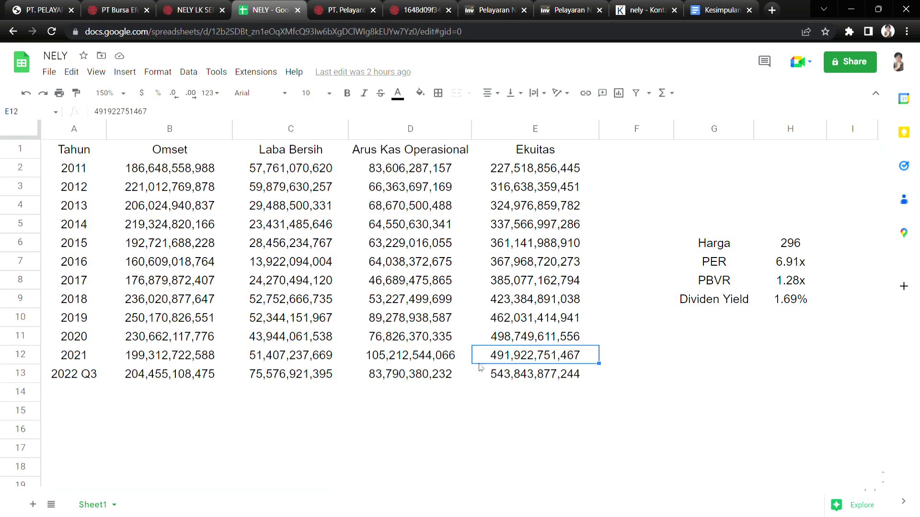
pyautogui.click(482, 382)
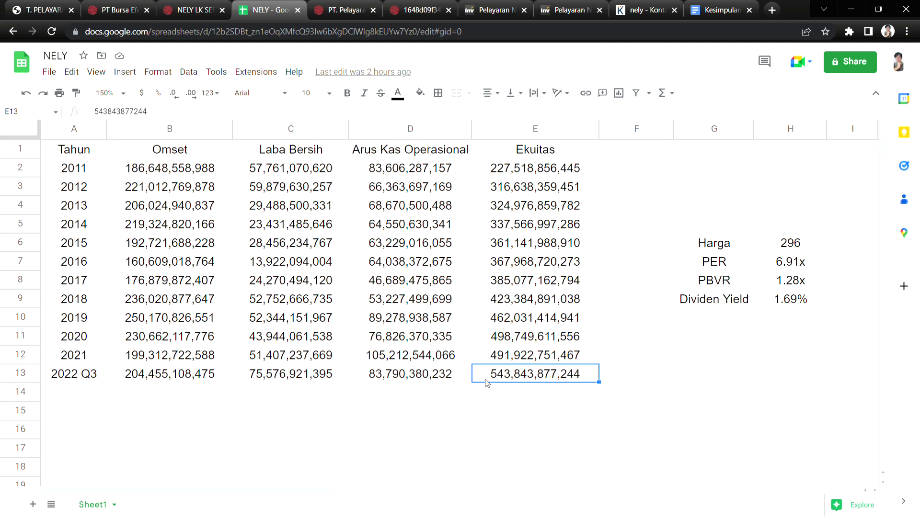
pyautogui.click(339, 378)
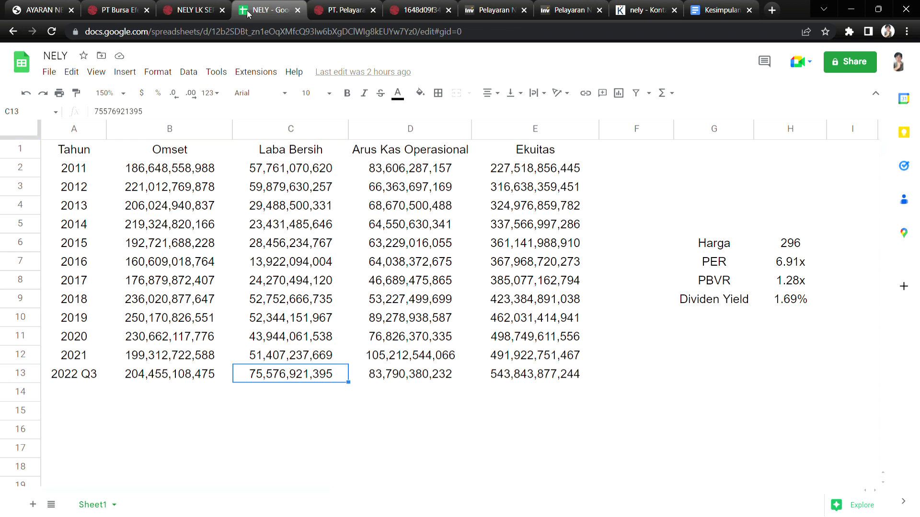
# - Return to the September 2022 report and highlight the 2022 and 2021 cash dividends and the 2021 comprehensive income in the total equity column
pyautogui.click(194, 10)
pyautogui.moveTo(763, 294); pyautogui.dragTo(821, 306)
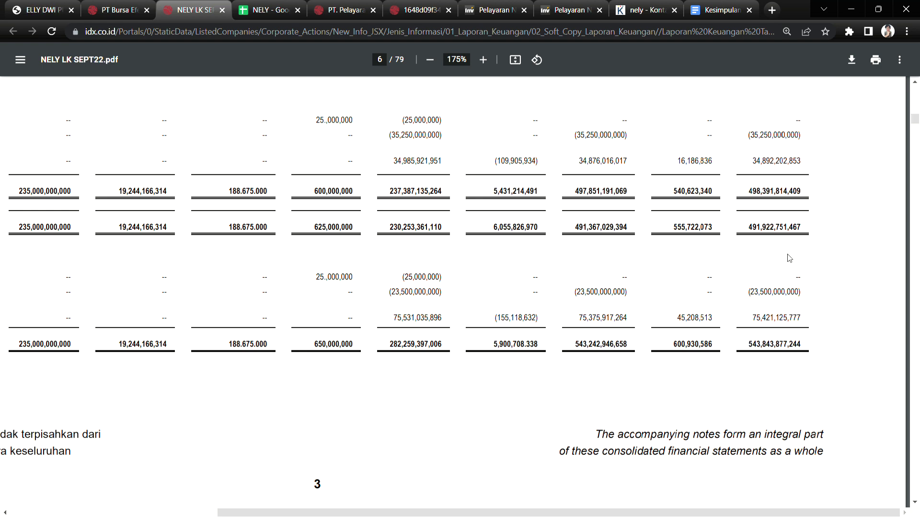
pyautogui.scroll(1, 811, 178)
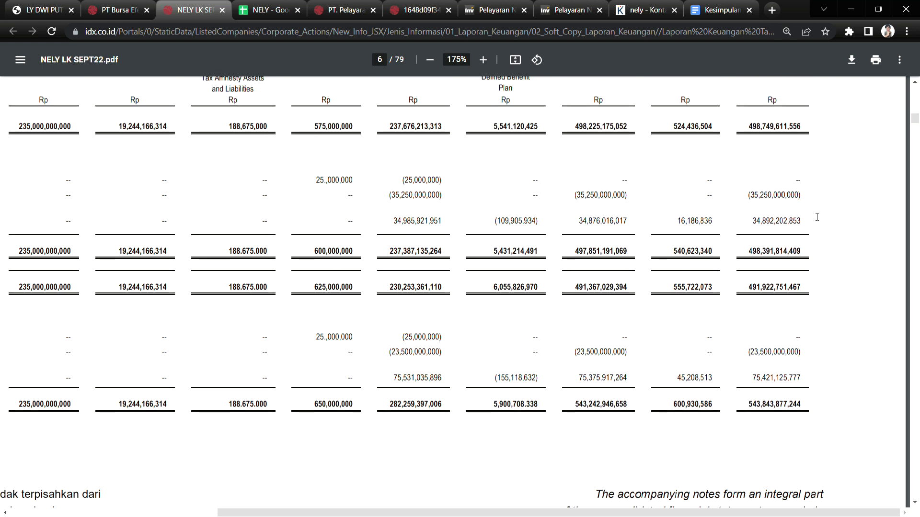
pyautogui.moveTo(748, 196); pyautogui.dragTo(815, 197)
pyautogui.click(814, 200)
pyautogui.moveTo(752, 226); pyautogui.dragTo(808, 223)
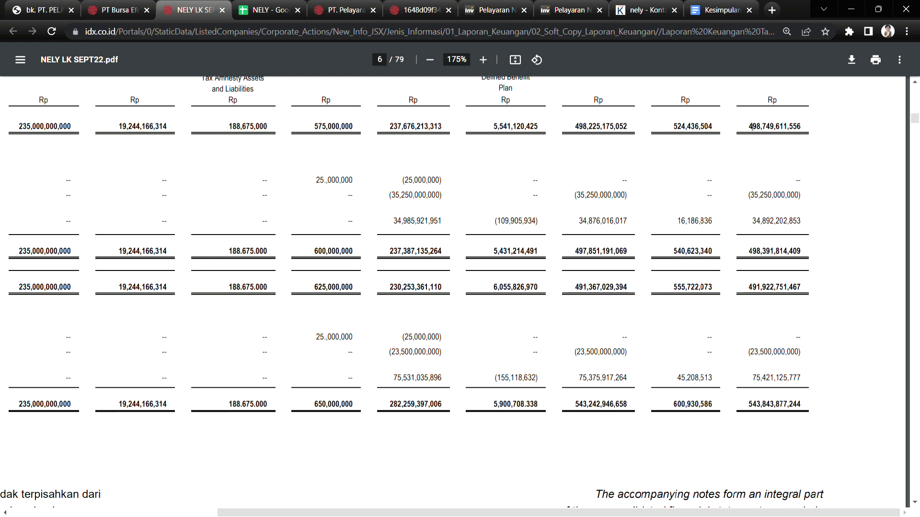
# - Go back to the NELY spreadsheet and compare the 2020 and 2021 Ekuitas figures in E11 and E12
pyautogui.click(269, 9)
pyautogui.click(593, 338)
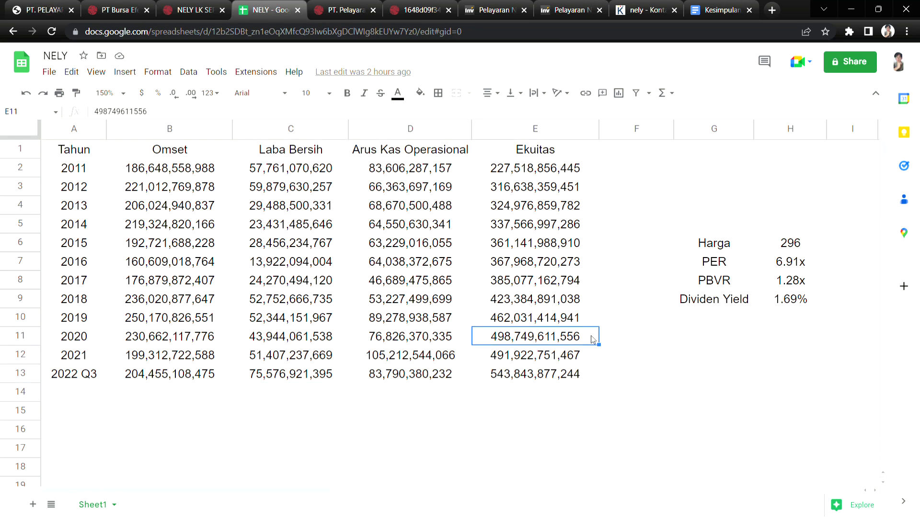
pyautogui.click(589, 362)
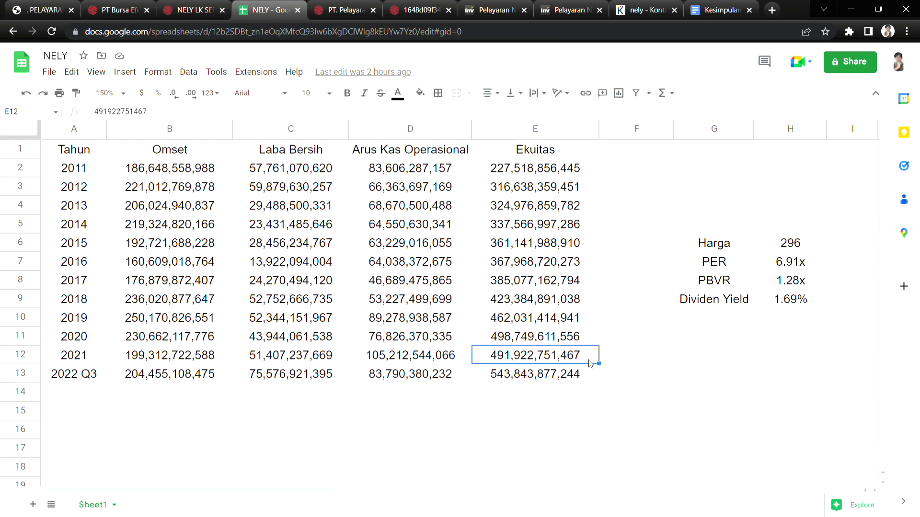
pyautogui.click(106, 356)
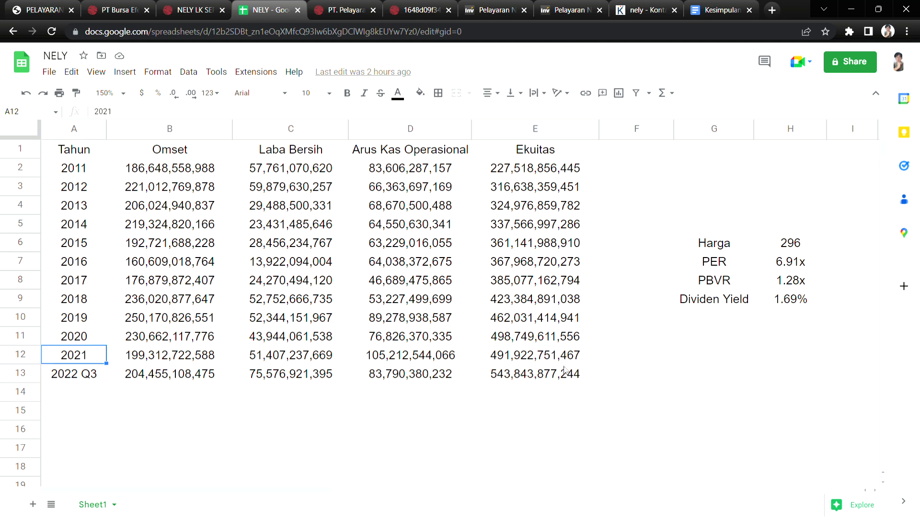
pyautogui.click(593, 357)
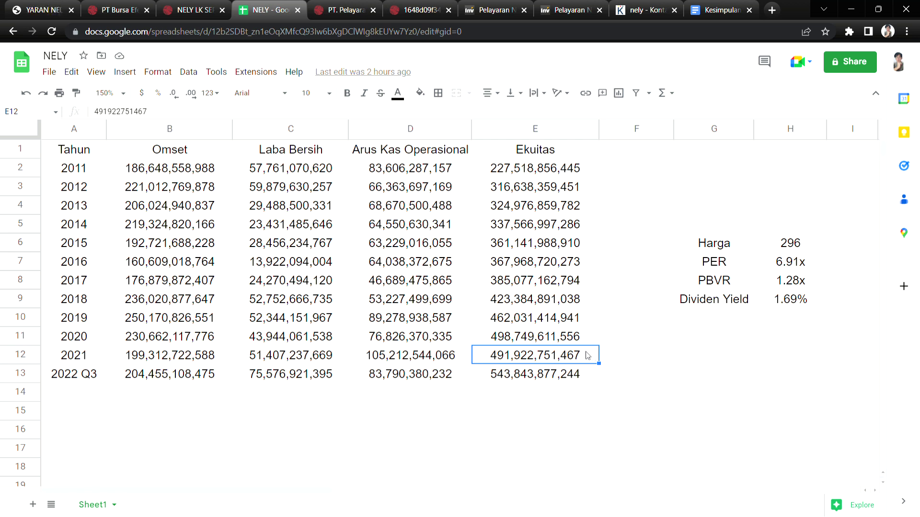
pyautogui.click(593, 342)
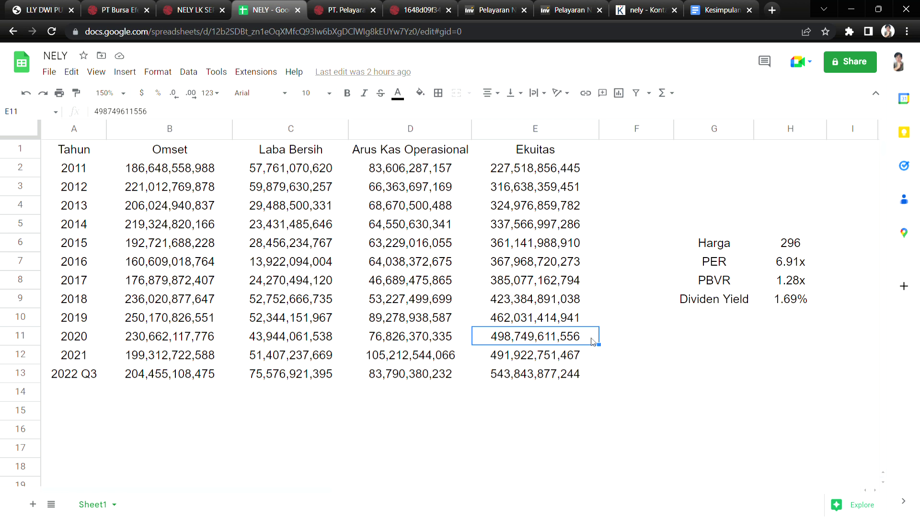
pyautogui.click(588, 357)
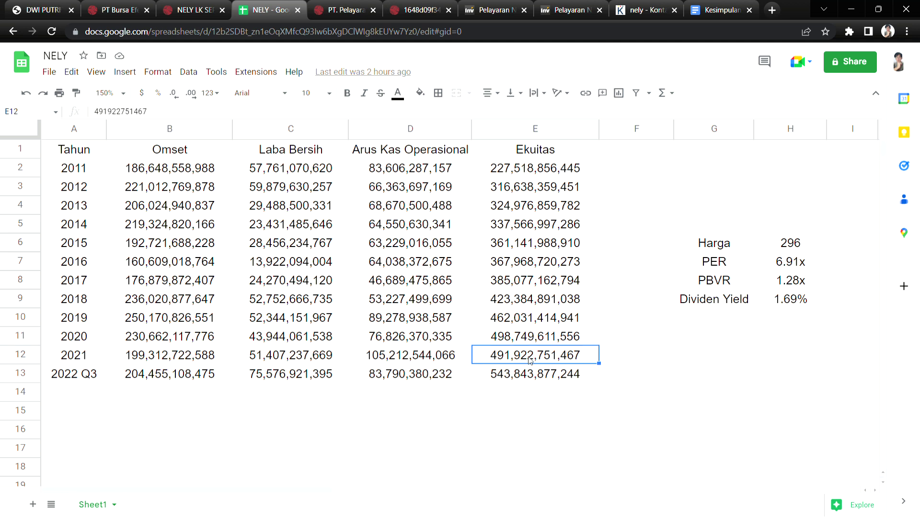
# - Highlight the whole 2021 row from Tahun to Ekuitas, A12:E12
pyautogui.click(92, 355)
pyautogui.keyDown('shift'); pyautogui.click(599, 360); pyautogui.keyUp('shift')
pyautogui.click(629, 355)
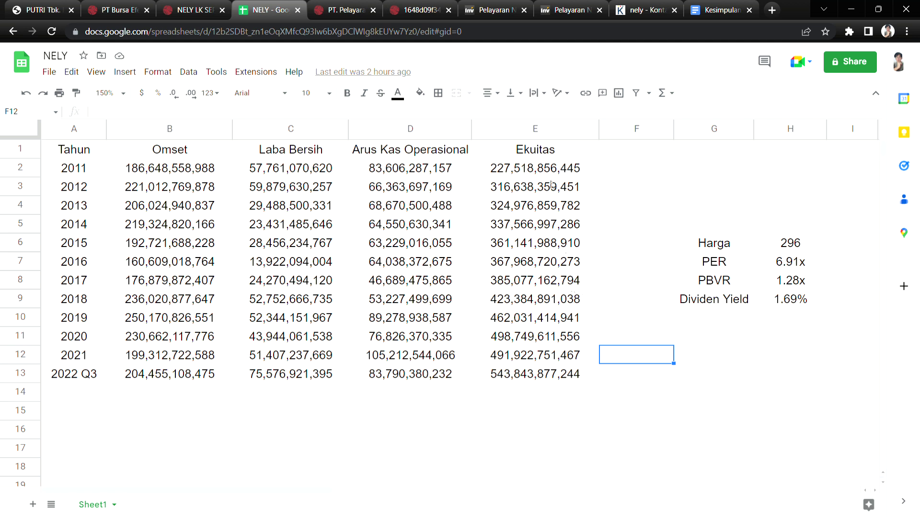
# - Highlight the Ekuitas column from E2 to E14, followed by the Laba Bersih figures in C2:C13
pyautogui.moveTo(595, 172); pyautogui.dragTo(591, 391)
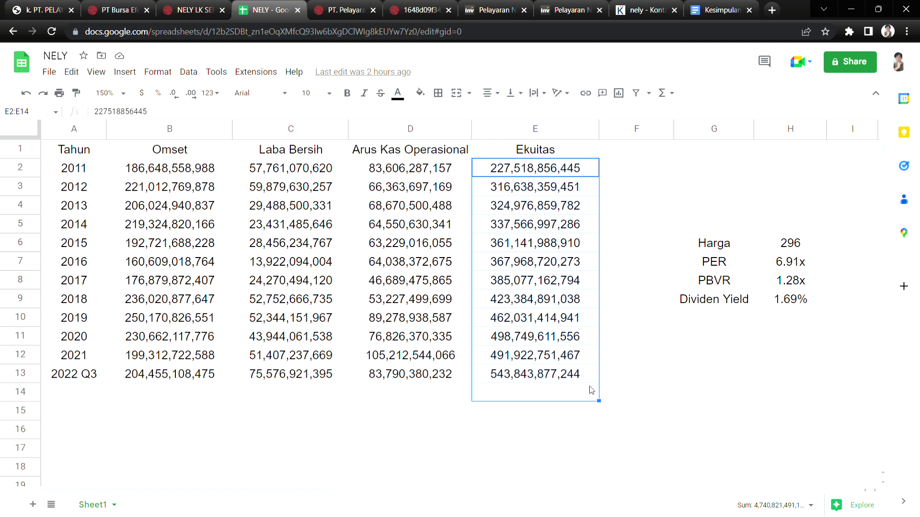
pyautogui.click(601, 173)
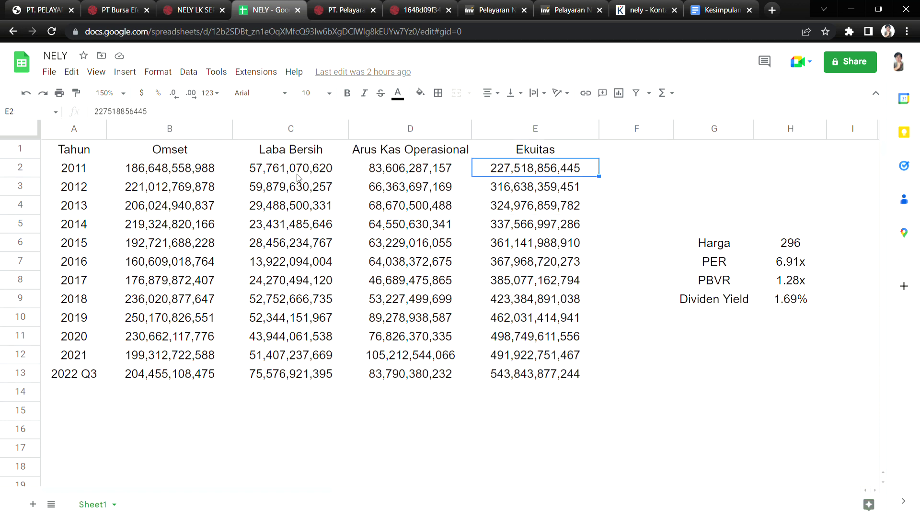
pyautogui.moveTo(339, 171); pyautogui.dragTo(330, 382)
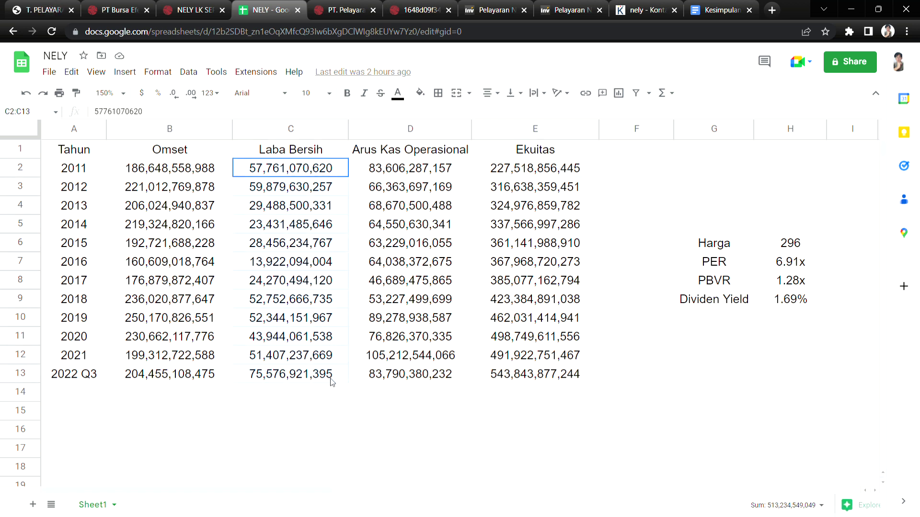
pyautogui.click(501, 393)
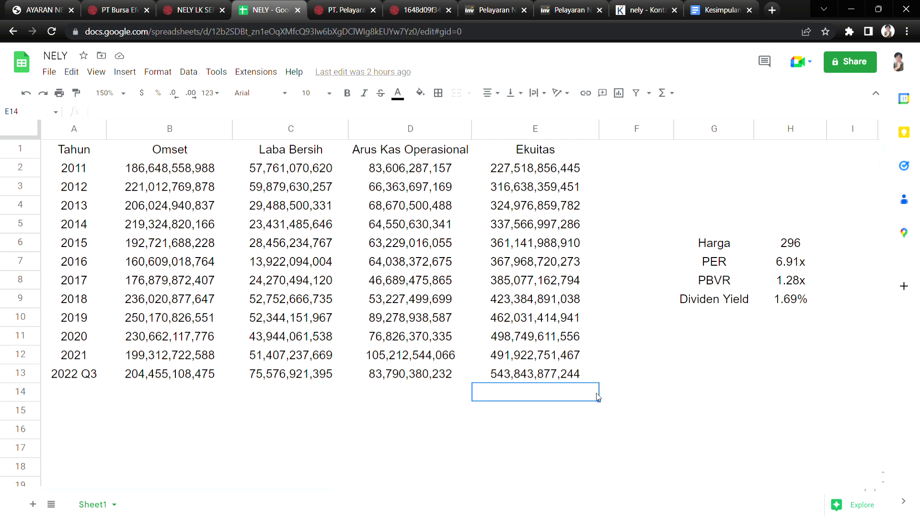
# - Compare the 2021 Laba Bersih in C12 with the 2021 Ekuitas in E12
pyautogui.click(593, 362)
pyautogui.click(343, 359)
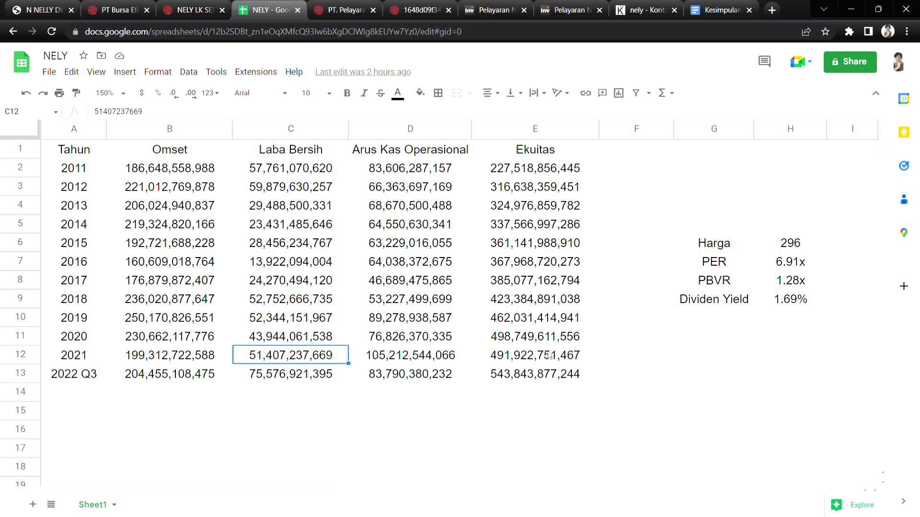
pyautogui.click(594, 359)
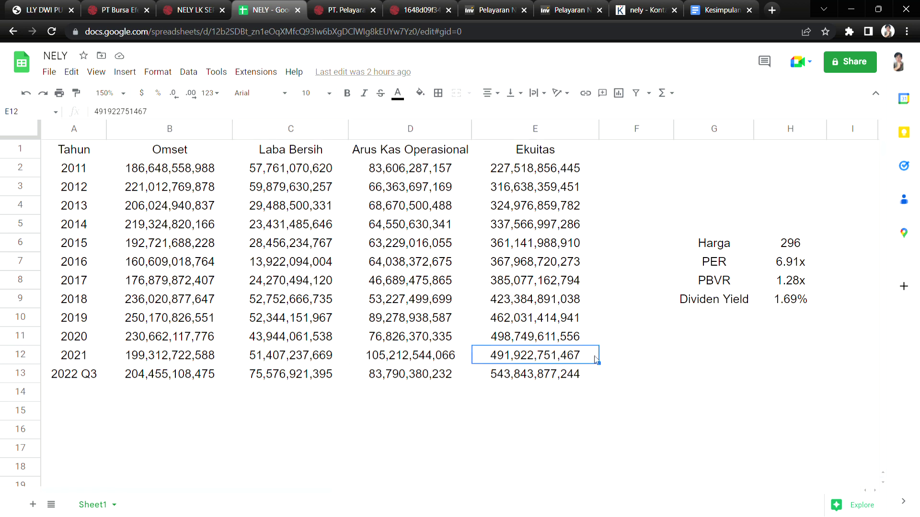
pyautogui.click(599, 326)
pyautogui.click(595, 363)
# - Highlight the 2021 figures from Omset to Ekuitas, starting at B12
pyautogui.click(214, 362)
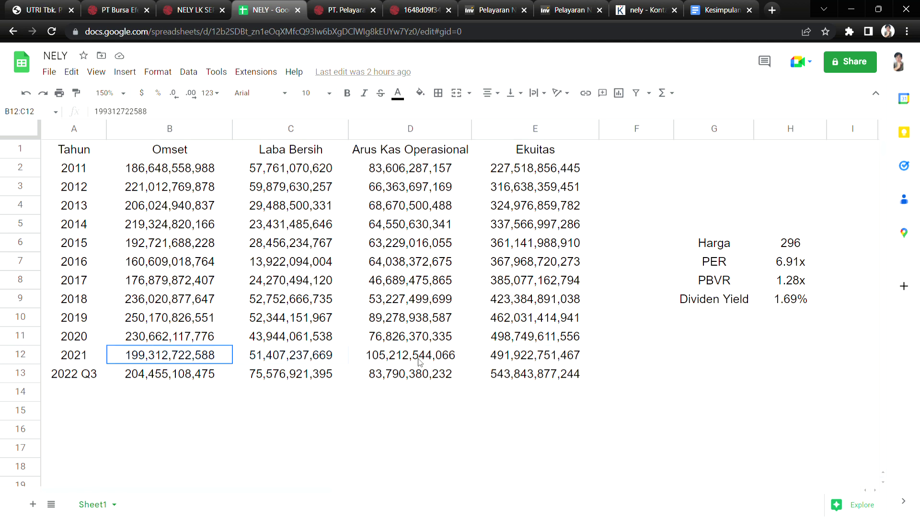
pyautogui.keyDown('shift'); pyautogui.click(538, 363); pyautogui.keyUp('shift')
pyautogui.click(604, 338)
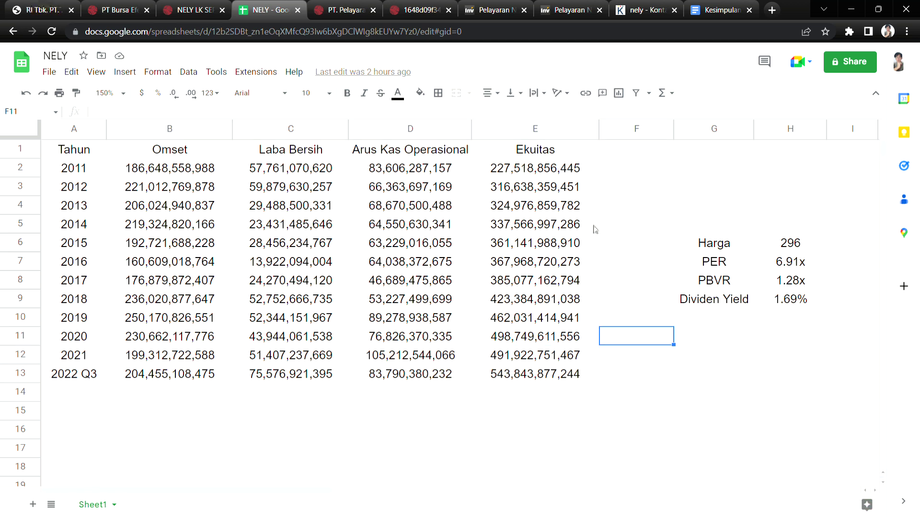
# - Highlight the Ekuitas figures from 2011 to 2022 Q3 in E2:E13, and clear the selection
pyautogui.click(593, 172)
pyautogui.keyDown('shift'); pyautogui.click(594, 381); pyautogui.keyUp('shift')
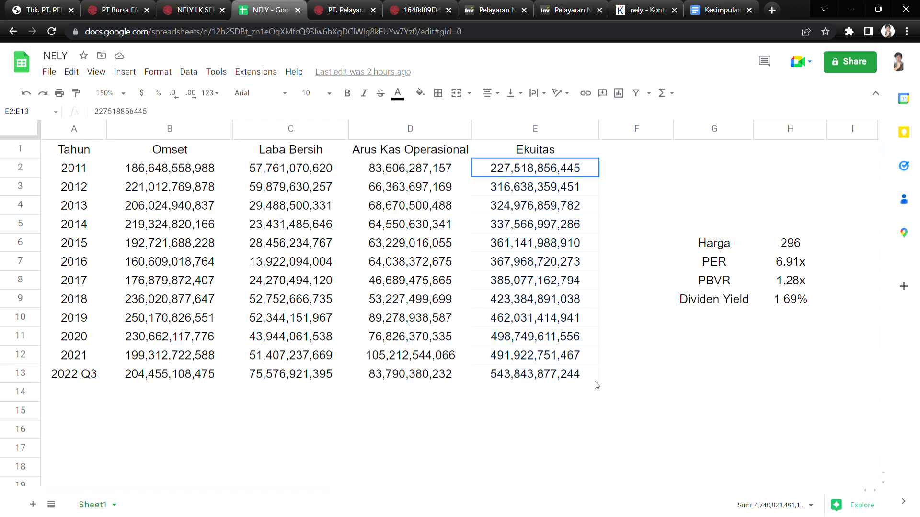
pyautogui.click(571, 412)
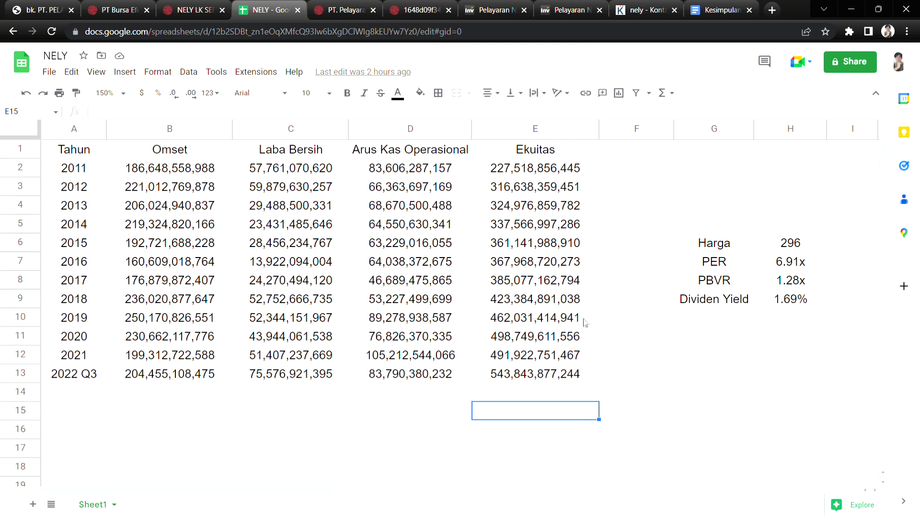
# - Highlight the Ekuitas figures in E2:E13, and check the 2012 to 2014 values in E3:E5
pyautogui.click(593, 166)
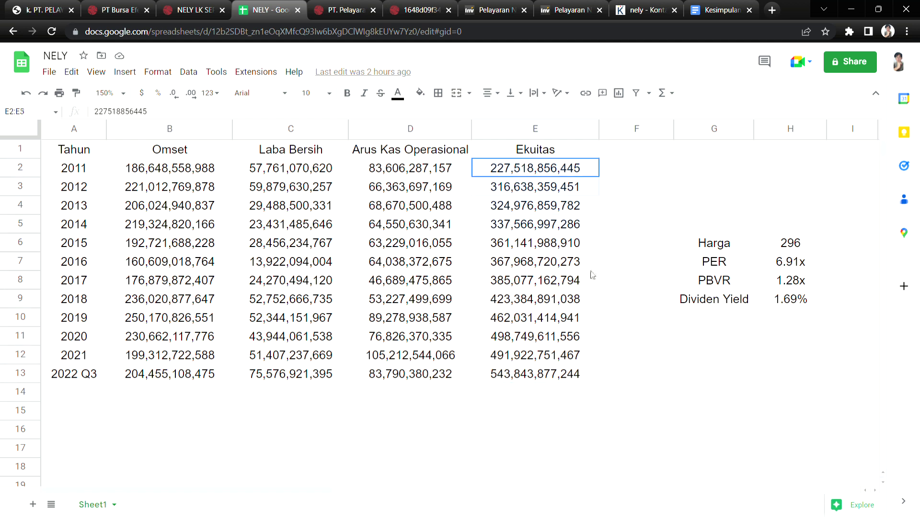
pyautogui.keyDown('shift'); pyautogui.click(598, 380); pyautogui.keyUp('shift')
pyautogui.click(636, 261)
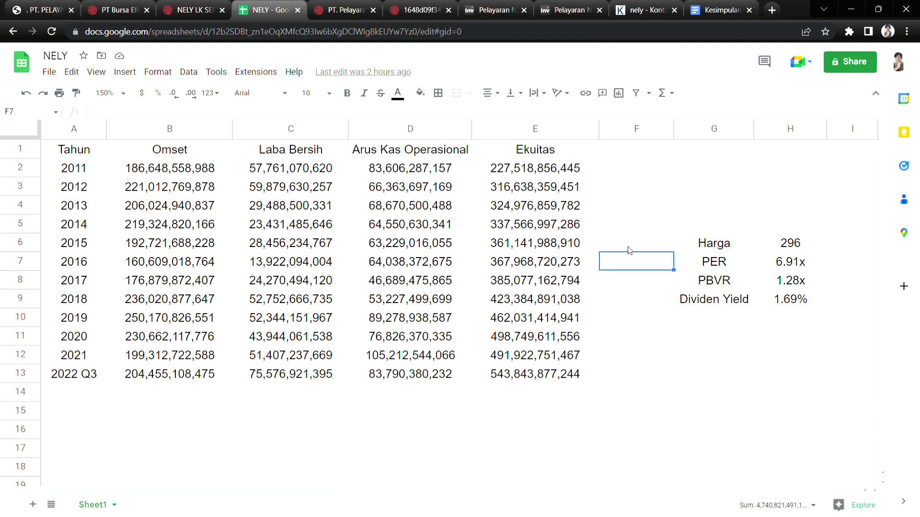
pyautogui.click(486, 188)
pyautogui.click(486, 207)
pyautogui.click(485, 228)
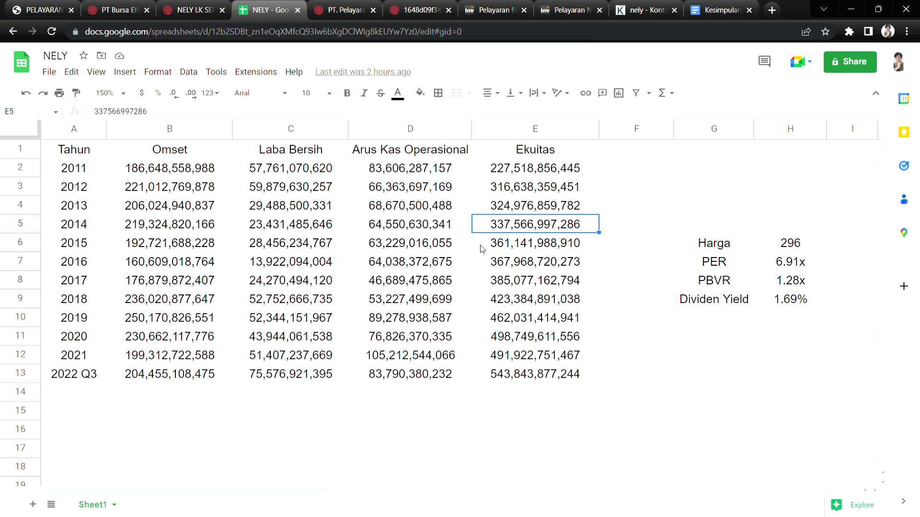
# - Examine the Ekuitas figures year by year from 2012 in E3 to 2022 Q3 in E13
pyautogui.click(482, 189)
pyautogui.click(484, 207)
pyautogui.click(484, 228)
pyautogui.click(483, 246)
pyautogui.click(483, 263)
pyautogui.click(484, 284)
pyautogui.click(483, 305)
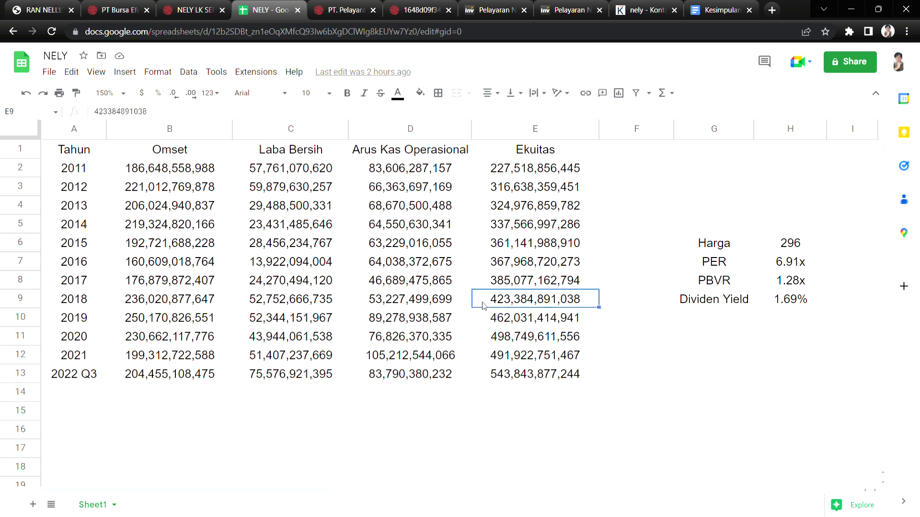
pyautogui.click(485, 321)
pyautogui.click(484, 340)
pyautogui.click(484, 359)
pyautogui.click(483, 381)
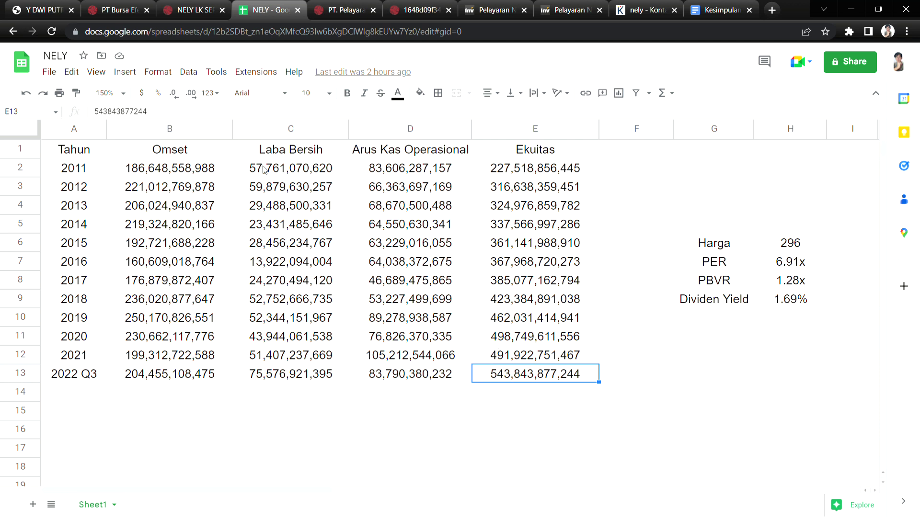
# - Examine the Laba Bersih figures across the years, from 2011 in C2 to 2022 Q3 in C13
pyautogui.moveTo(248, 168); pyautogui.dragTo(252, 191)
pyautogui.click(250, 192)
pyautogui.click(248, 174)
pyautogui.click(246, 188)
pyautogui.moveTo(246, 206); pyautogui.dragTo(243, 251)
pyautogui.click(244, 262)
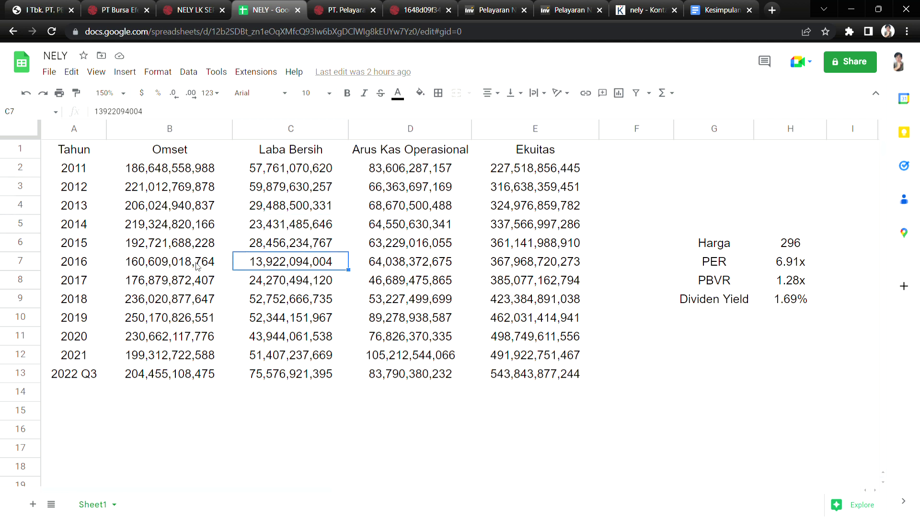
pyautogui.click(87, 262)
pyautogui.moveTo(247, 283); pyautogui.dragTo(247, 335)
pyautogui.click(246, 355)
pyautogui.click(248, 381)
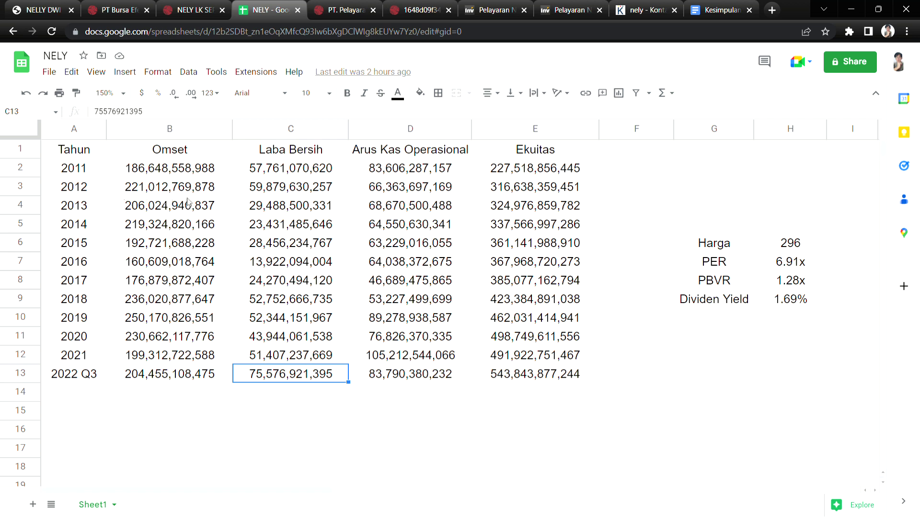
# - Examine the Omset figures across the years, from 2012 in B3 to 2022 Q3 in B13
pyautogui.click(228, 192)
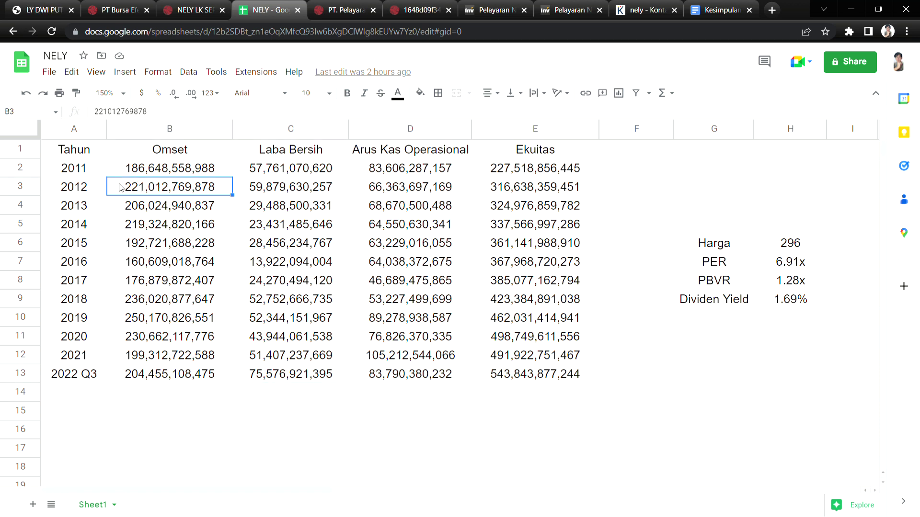
pyautogui.click(101, 187)
pyautogui.click(123, 190)
pyautogui.moveTo(111, 223); pyautogui.dragTo(115, 296)
pyautogui.click(118, 338)
pyautogui.click(116, 325)
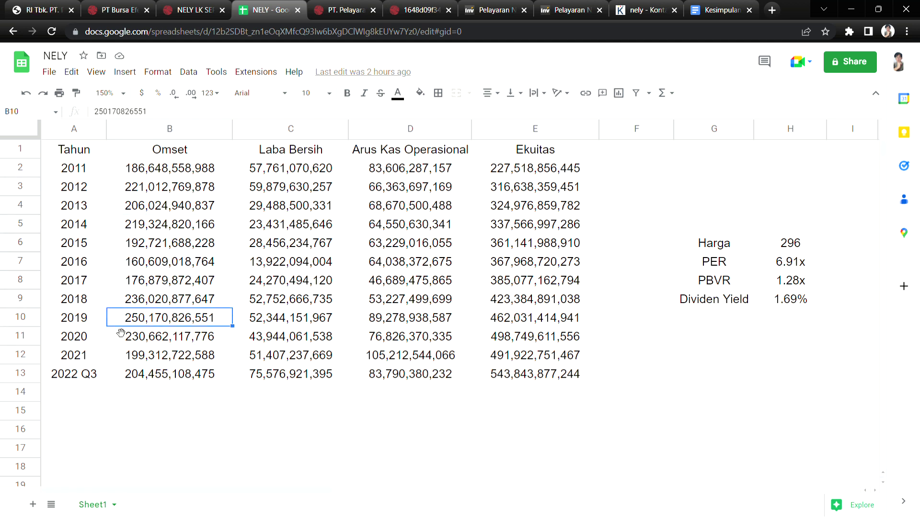
pyautogui.click(114, 357)
pyautogui.click(115, 385)
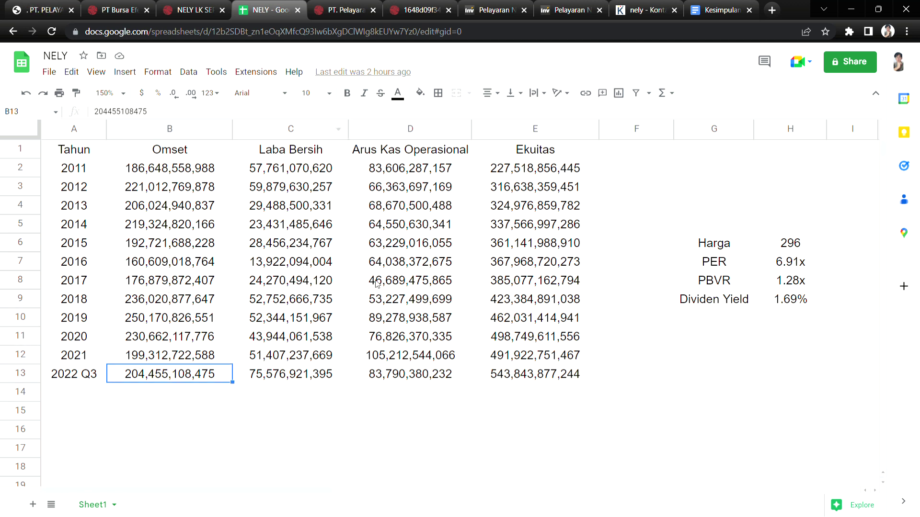
# - Compare Omset and Laba Bersih with Ekuitas by highlighting their ranges, and highlight the Arus Kas Operasional figures from D2 to D14
pyautogui.moveTo(135, 154); pyautogui.dragTo(289, 389)
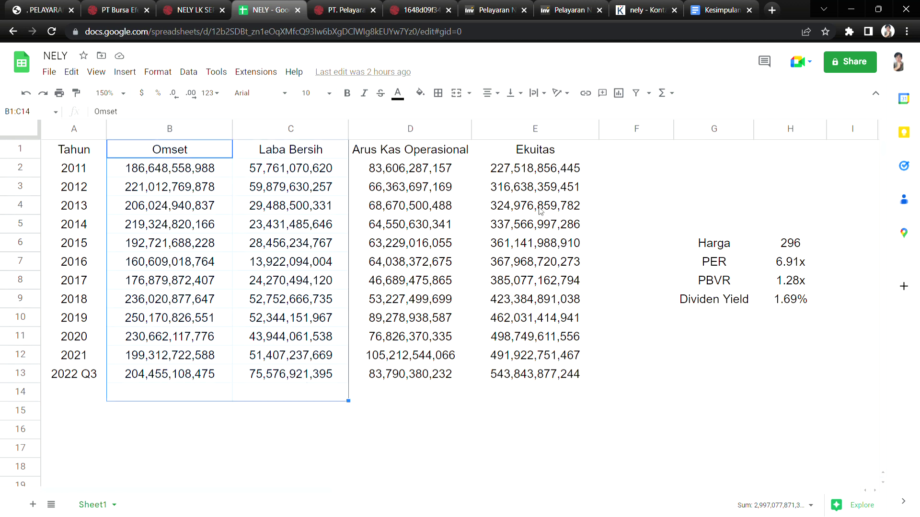
pyautogui.moveTo(594, 172); pyautogui.dragTo(589, 374)
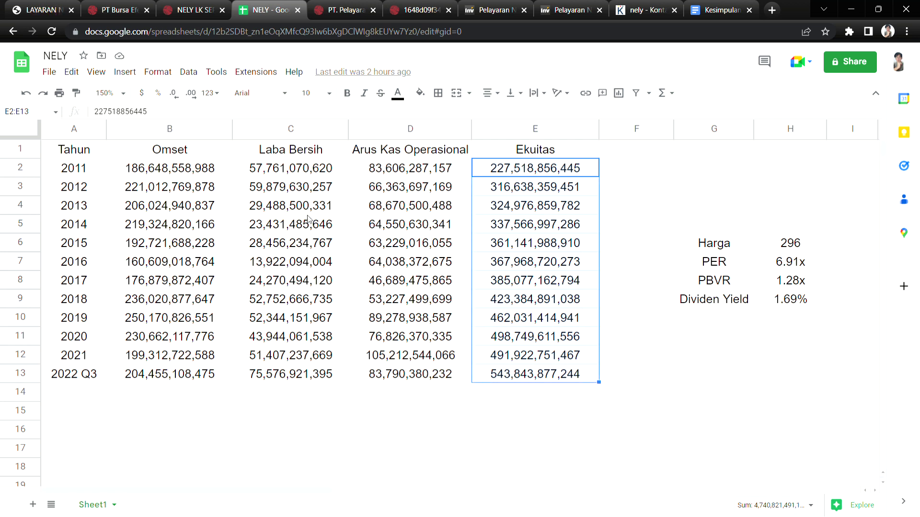
pyautogui.moveTo(122, 173); pyautogui.dragTo(324, 386)
pyautogui.click(405, 453)
pyautogui.moveTo(458, 175); pyautogui.dragTo(474, 391)
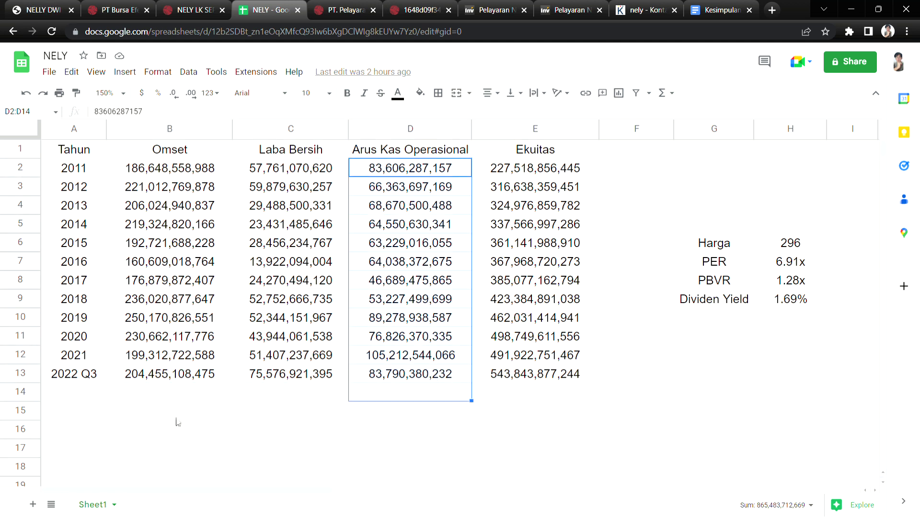
# - Enter the notes "keuangan sehat" in C16 and "namun kinerja omset dan laba naik turun" in C17
pyautogui.doubleClick(285, 430)
pyautogui.write('keuangan sehat')
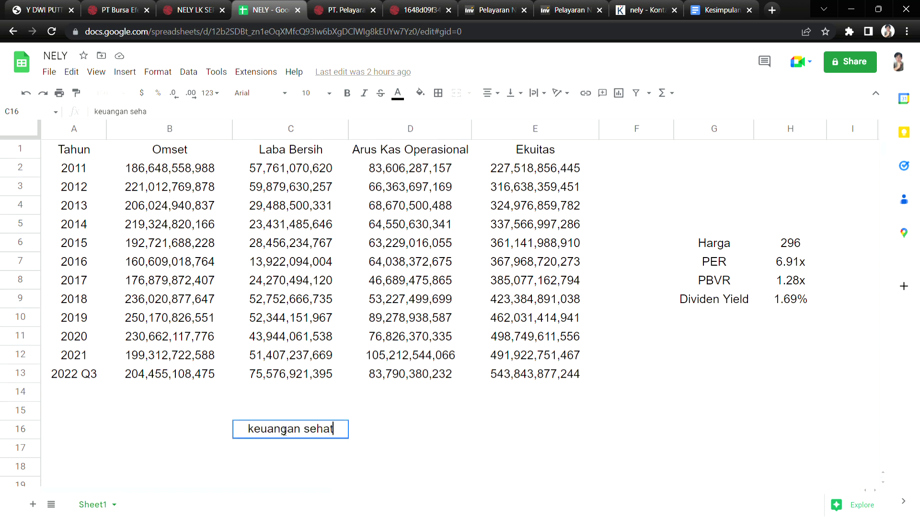
pyautogui.click(285, 455)
pyautogui.write('namun kine')
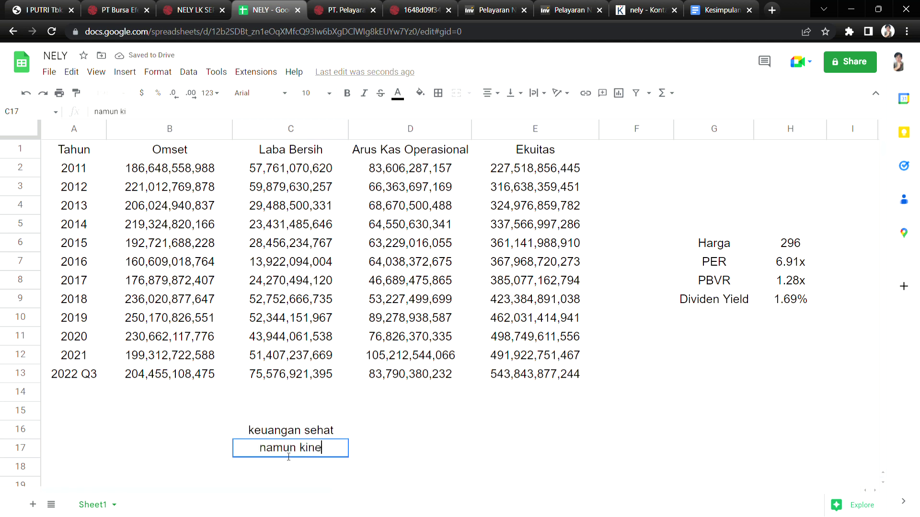
pyautogui.write('rja omset dan ')
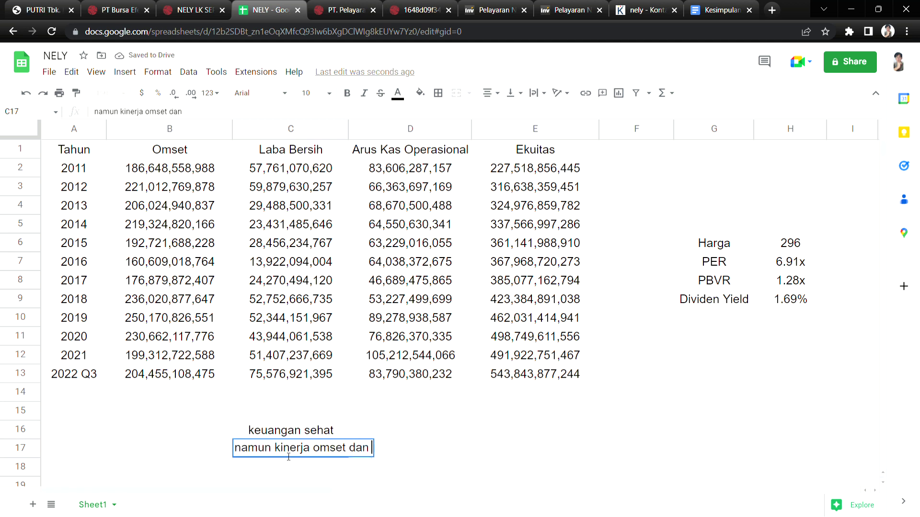
pyautogui.write('laba naik turun')
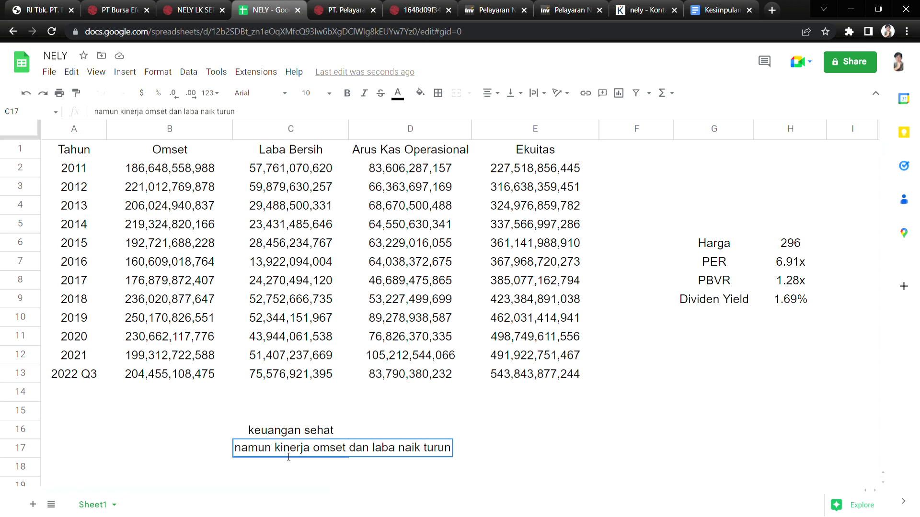
pyautogui.press('Return')
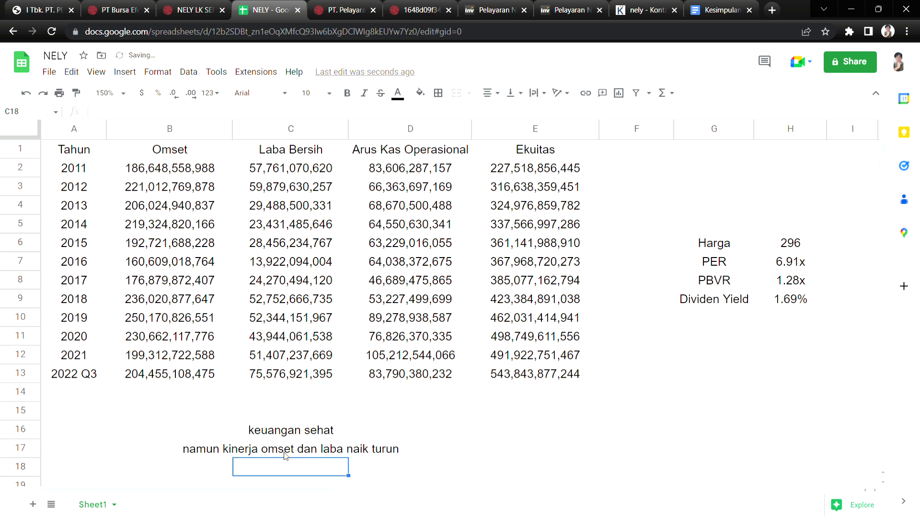
# - Add the note "akibatnya ekuitas naiknya pelan" in C18
pyautogui.write('akiba')
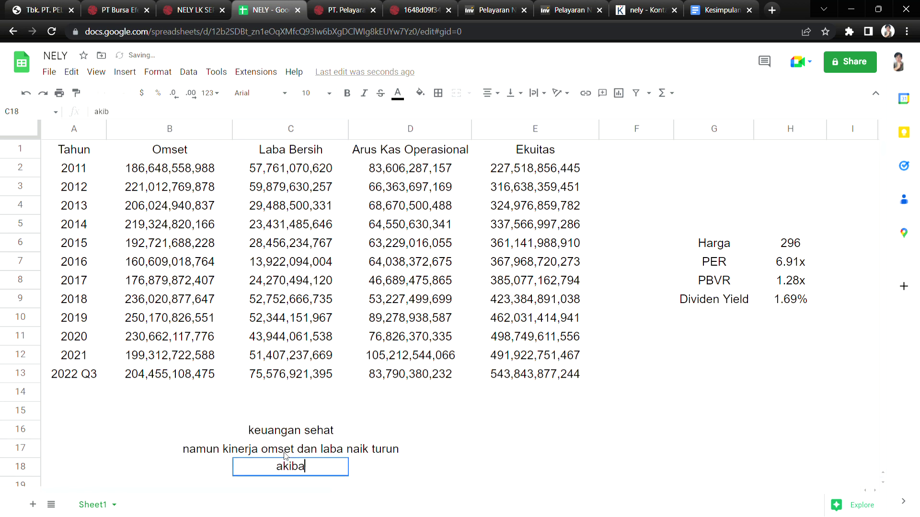
pyautogui.write('tnya ekui')
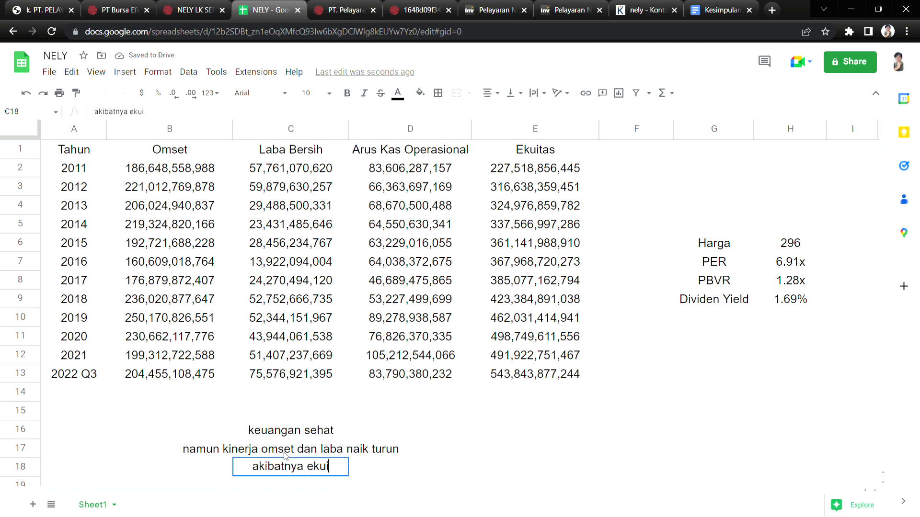
pyautogui.write('tas naiknya pelan')
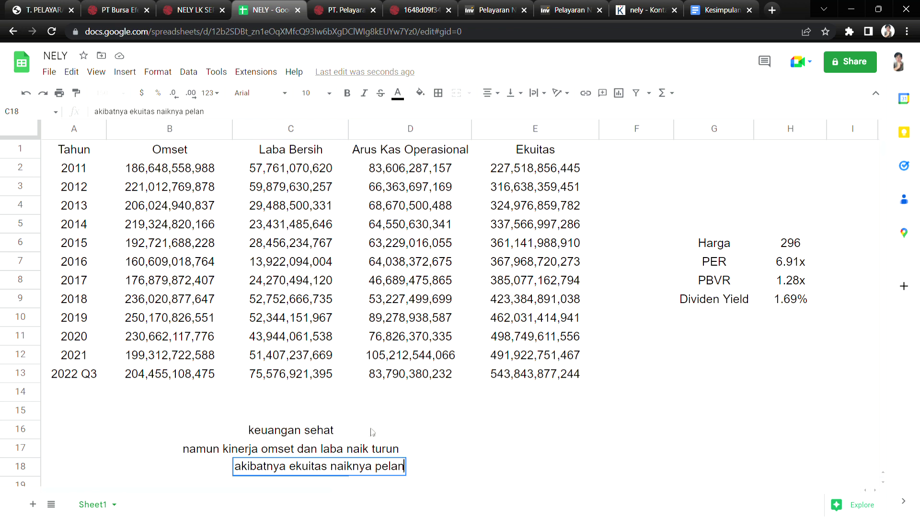
pyautogui.click(424, 429)
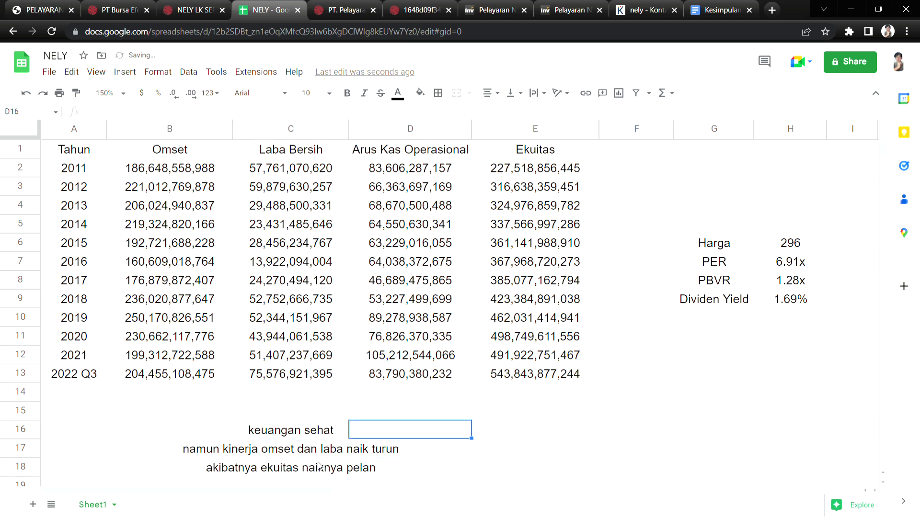
pyautogui.click(390, 474)
pyautogui.click(574, 419)
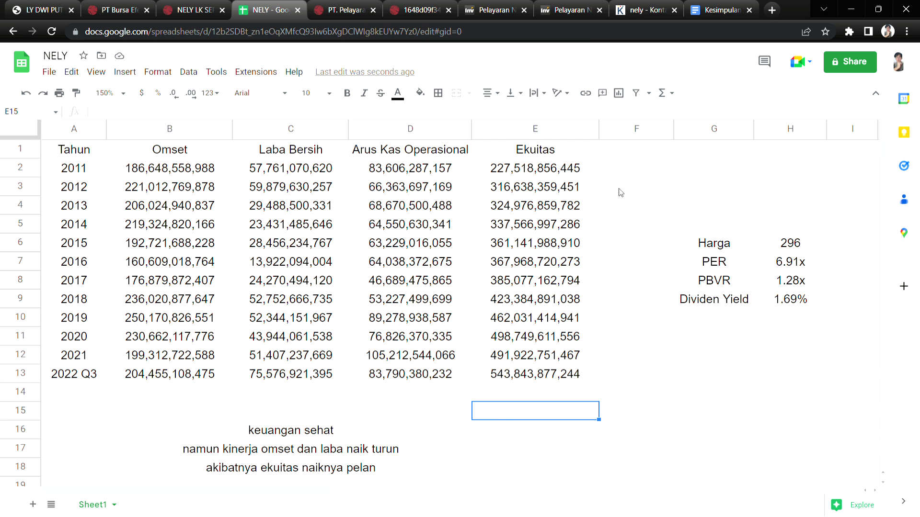
# - Highlight the Ekuitas range E2:E13 followed by the Omset and Laba Bersih columns in B1:C13, and clear the selection
pyautogui.moveTo(592, 176); pyautogui.dragTo(574, 376)
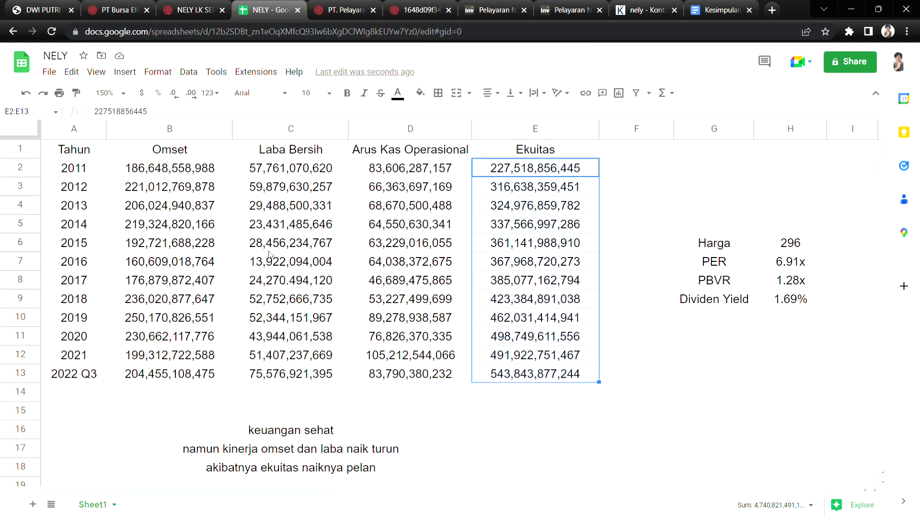
pyautogui.click(213, 156)
pyautogui.moveTo(215, 170); pyautogui.dragTo(300, 383)
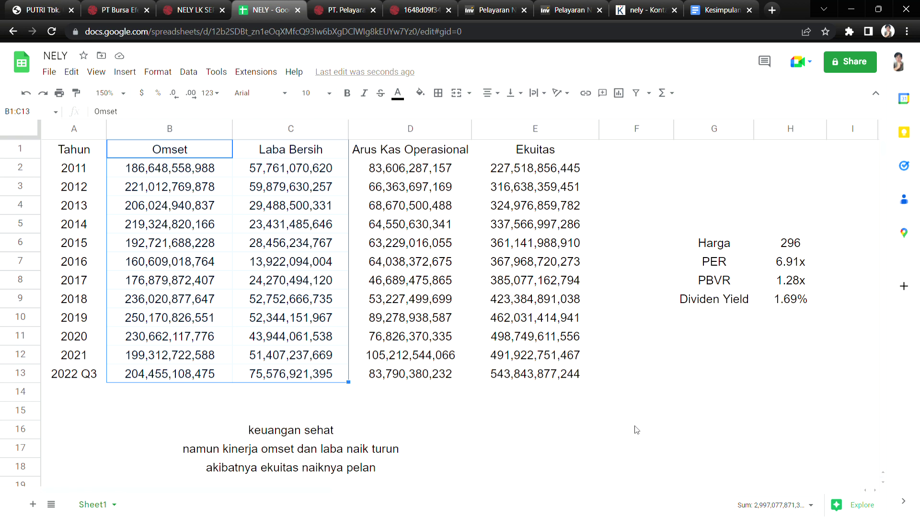
pyautogui.click(714, 415)
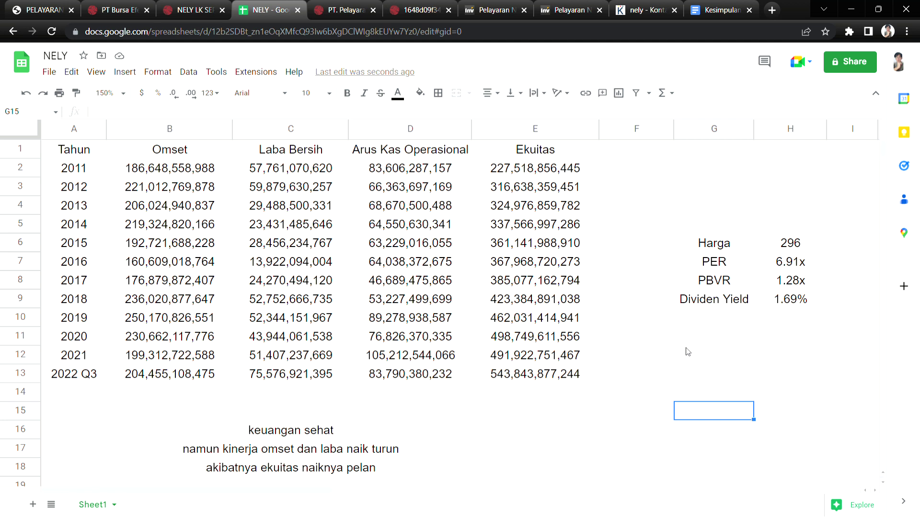
# - Check the valuation figures for Harga, PER and PBVR in H6:H8
pyautogui.click(776, 228)
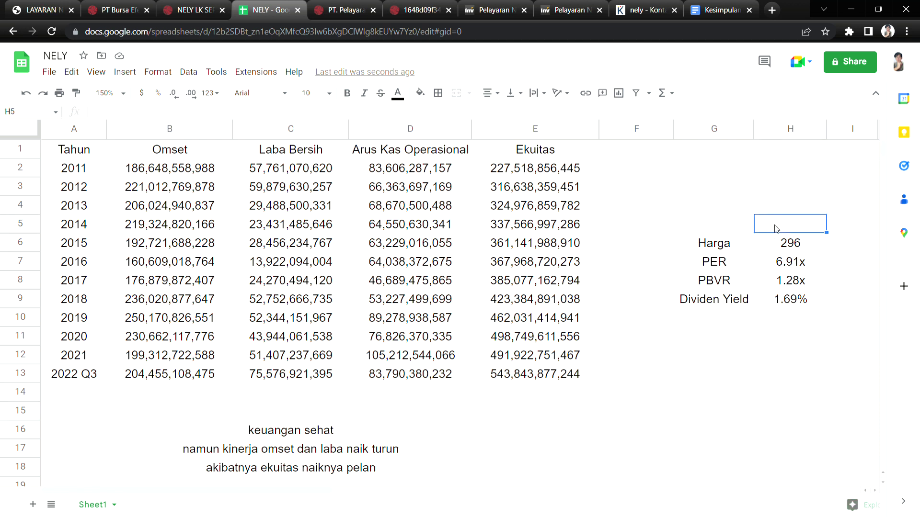
pyautogui.click(765, 245)
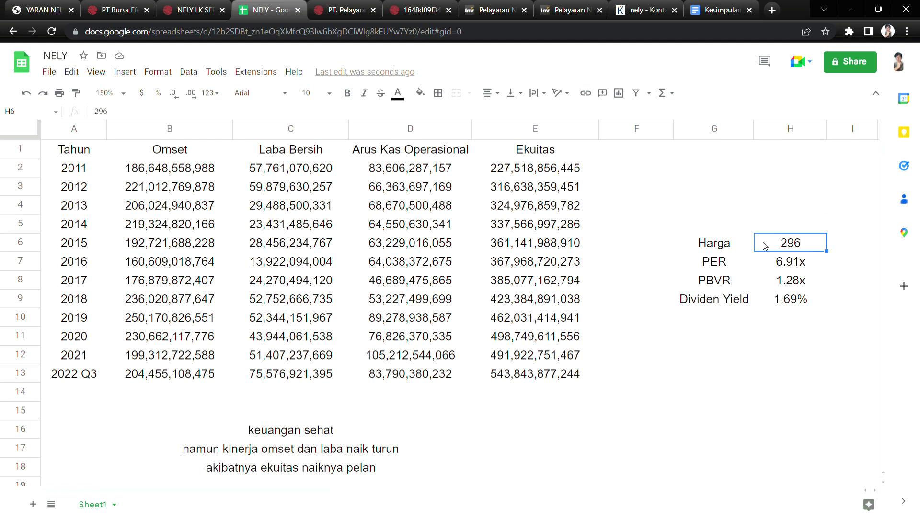
pyautogui.click(743, 268)
pyautogui.click(769, 267)
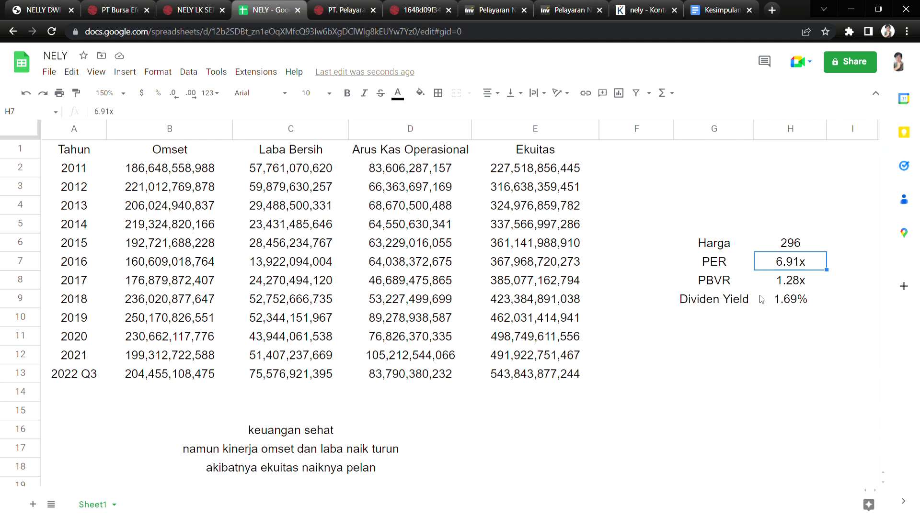
pyautogui.click(742, 284)
pyautogui.click(765, 282)
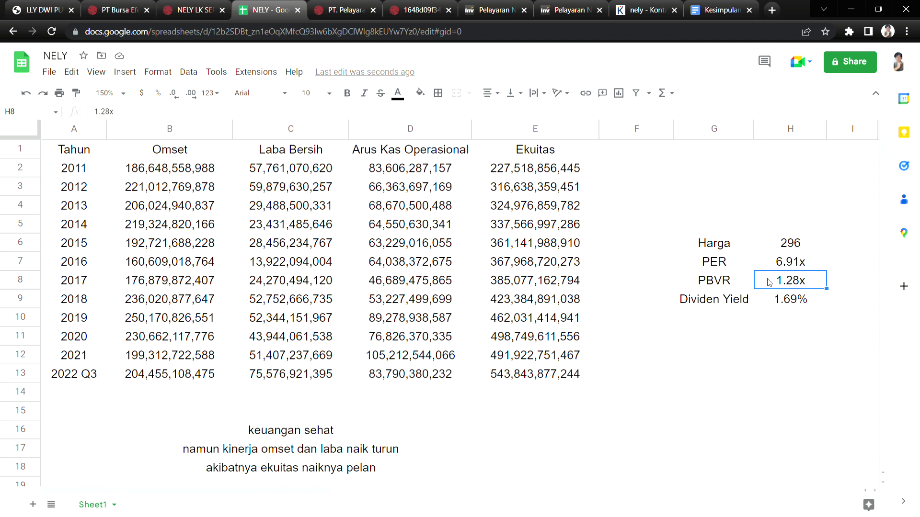
pyautogui.click(762, 319)
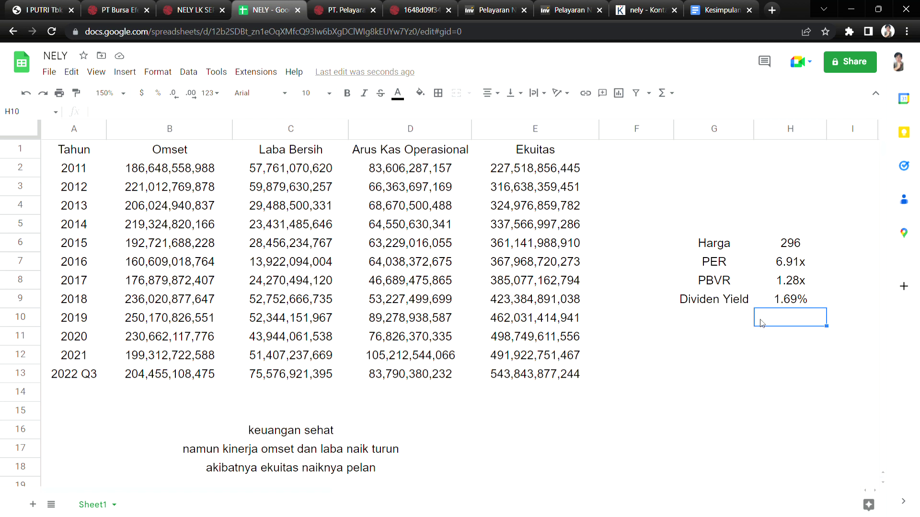
# - Enter the label "wajar" in H5 above the Harga value
pyautogui.doubleClick(787, 227)
pyautogui.write('wajar')
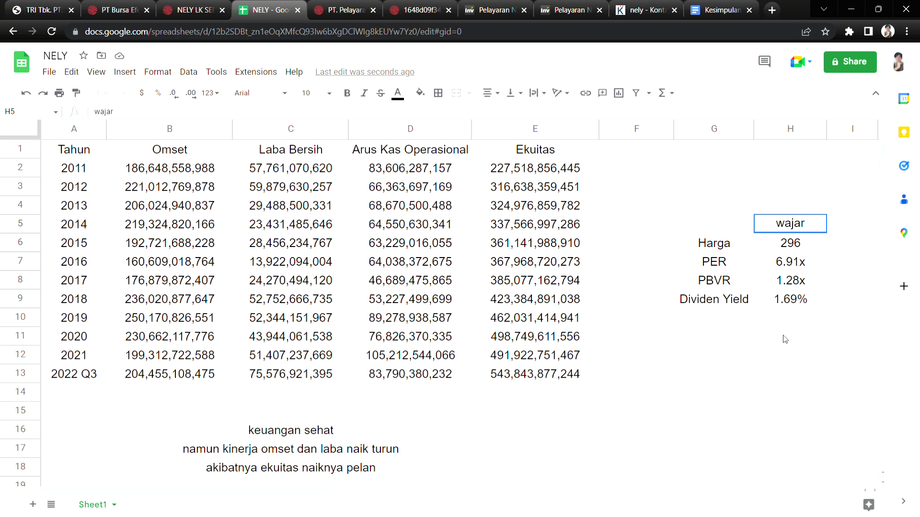
pyautogui.click(783, 342)
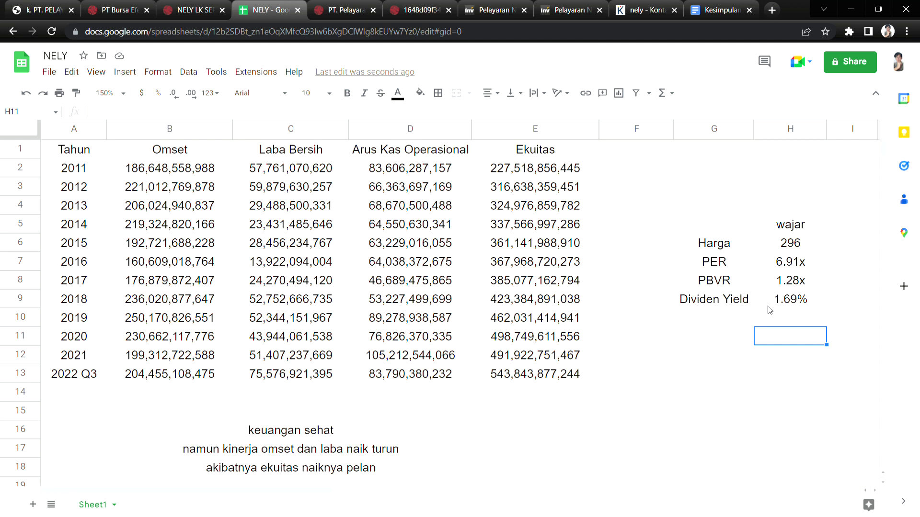
# - Review the PER label in G7 and the Dividen Yield value in H9
pyautogui.click(736, 264)
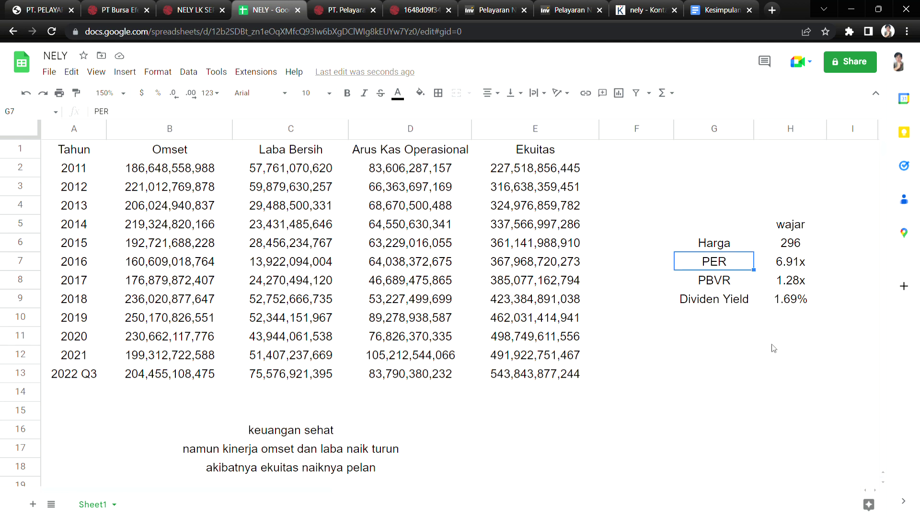
pyautogui.click(742, 303)
pyautogui.press('Right')
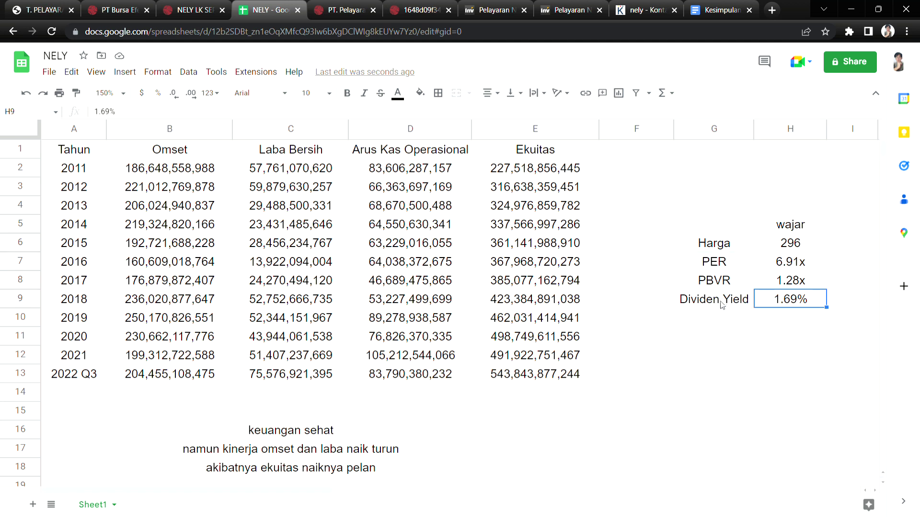
# - Review the Harga, PER, PBVR and Dividen Yield values in H6:H9 against the "wajar" label in H5
pyautogui.click(816, 245)
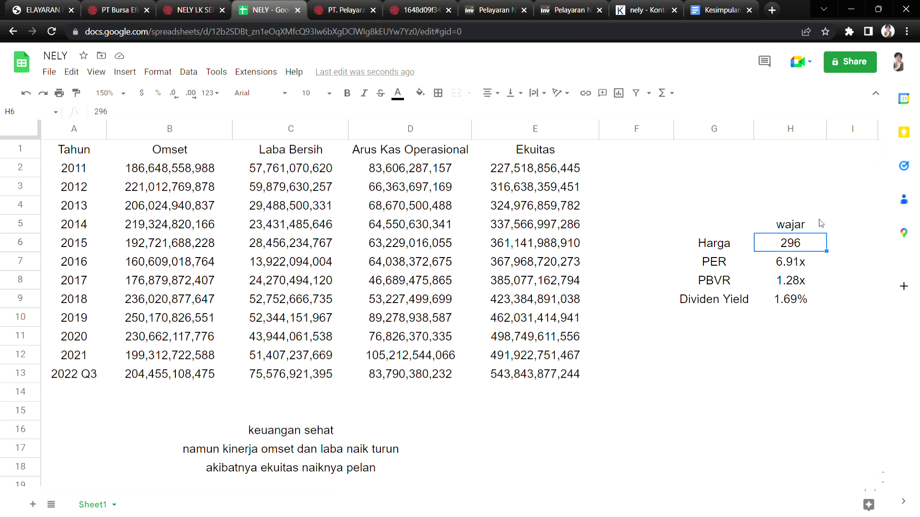
pyautogui.click(815, 228)
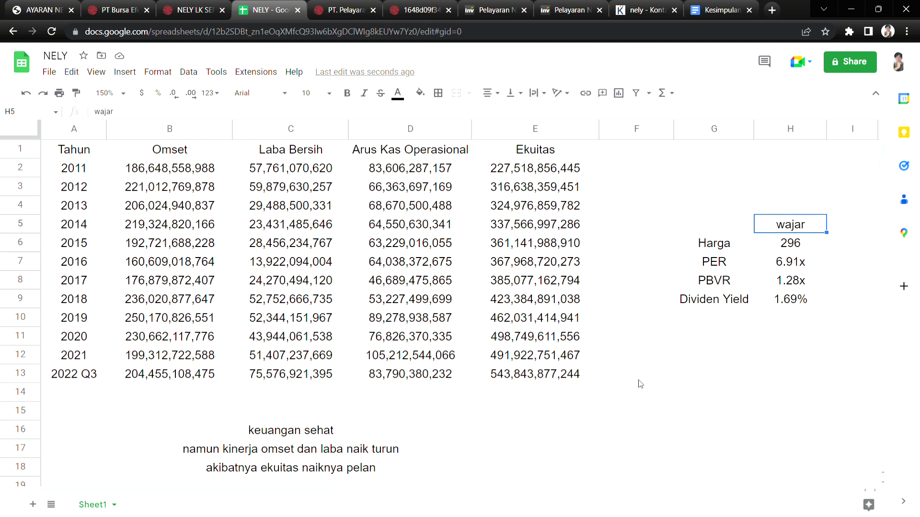
pyautogui.click(784, 357)
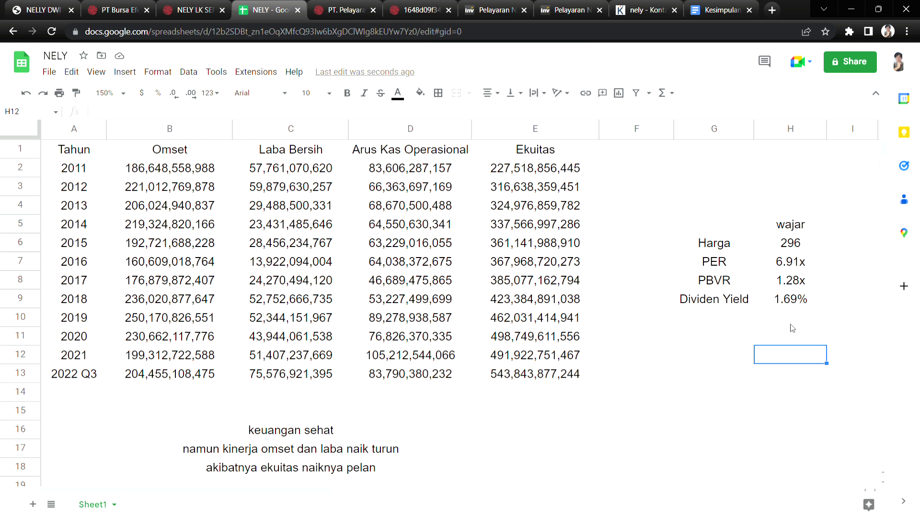
pyautogui.click(817, 284)
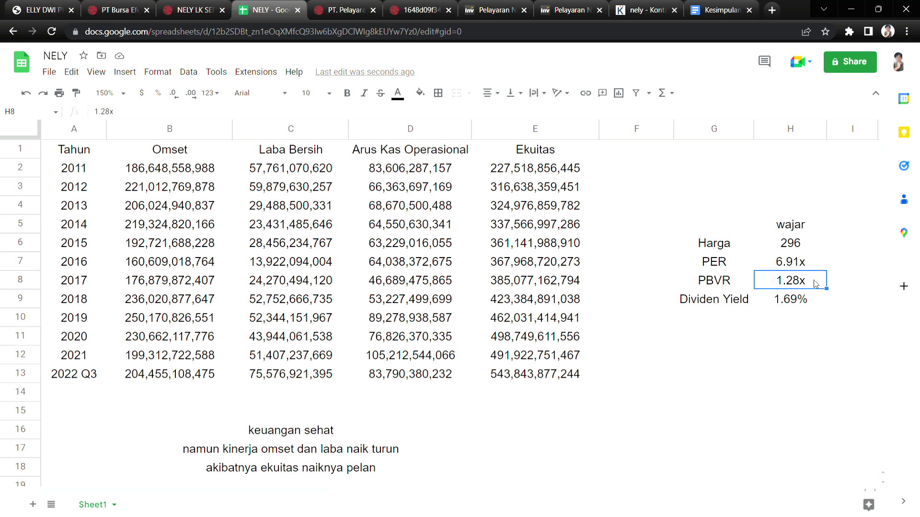
pyautogui.click(819, 267)
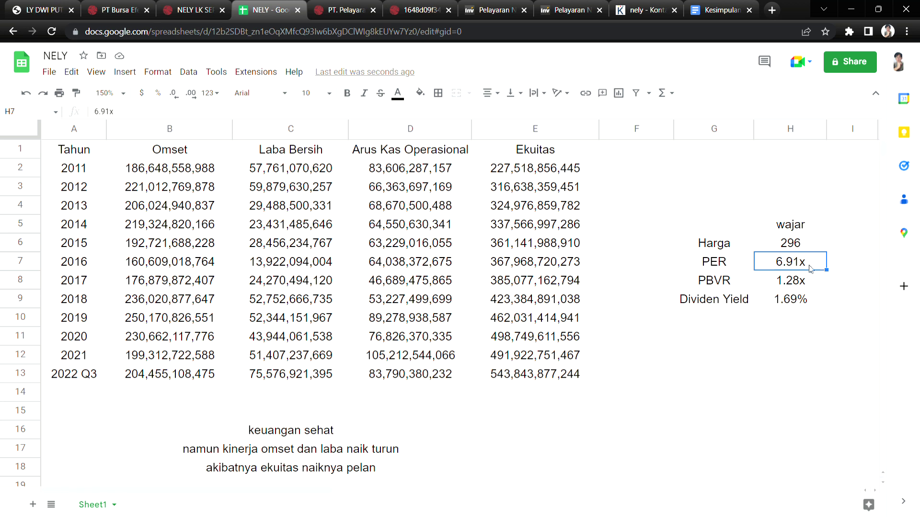
pyautogui.click(751, 266)
pyautogui.click(819, 264)
pyautogui.click(819, 287)
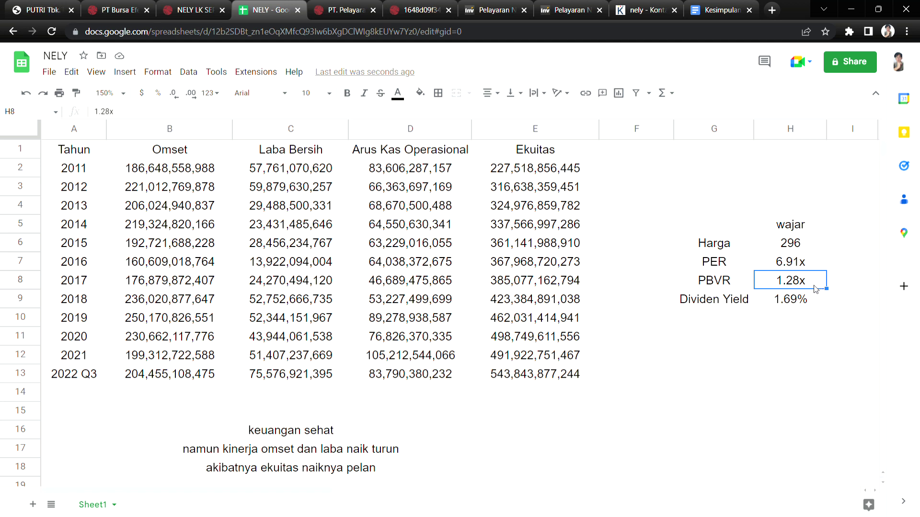
pyautogui.click(811, 306)
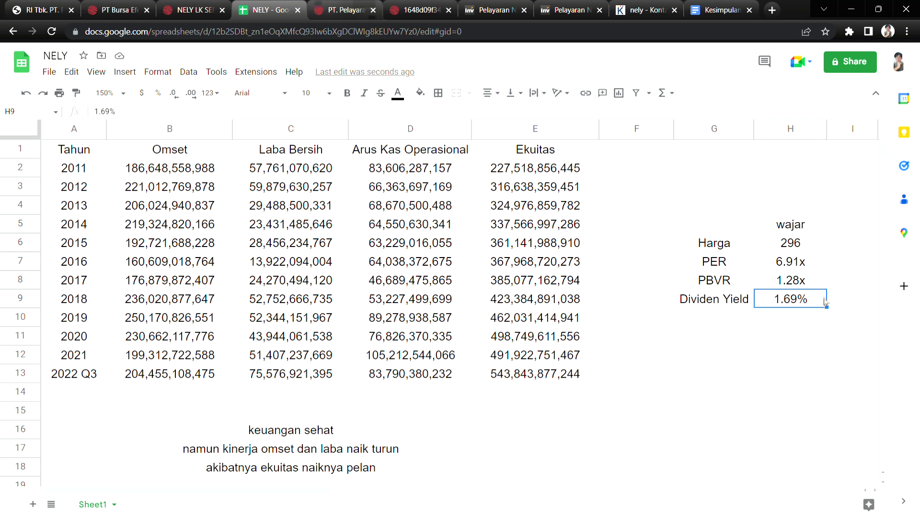
pyautogui.click(819, 224)
# - Switch to the Paparan Publik PDF and highlight the year in the cover page's date
pyautogui.click(321, 10)
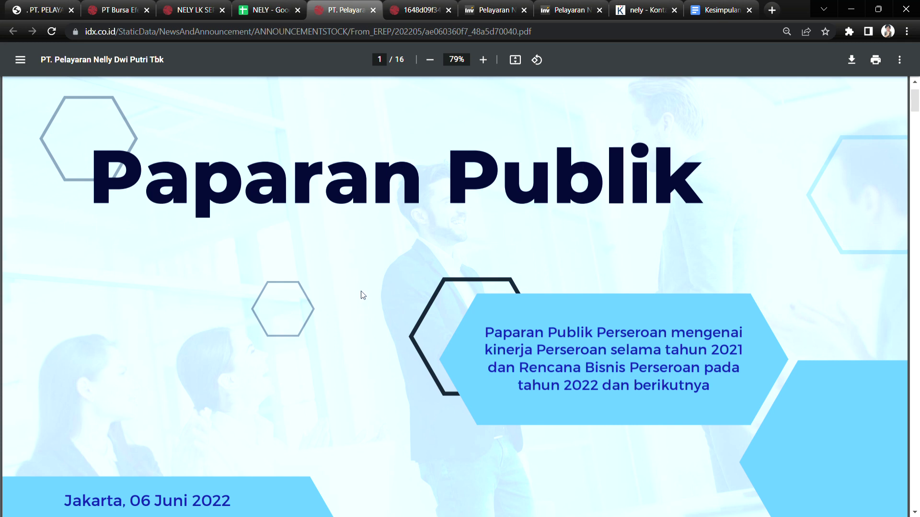
pyautogui.scroll(-2, 309, 383)
pyautogui.doubleClick(166, 389)
pyautogui.moveTo(211, 381); pyautogui.dragTo(231, 381)
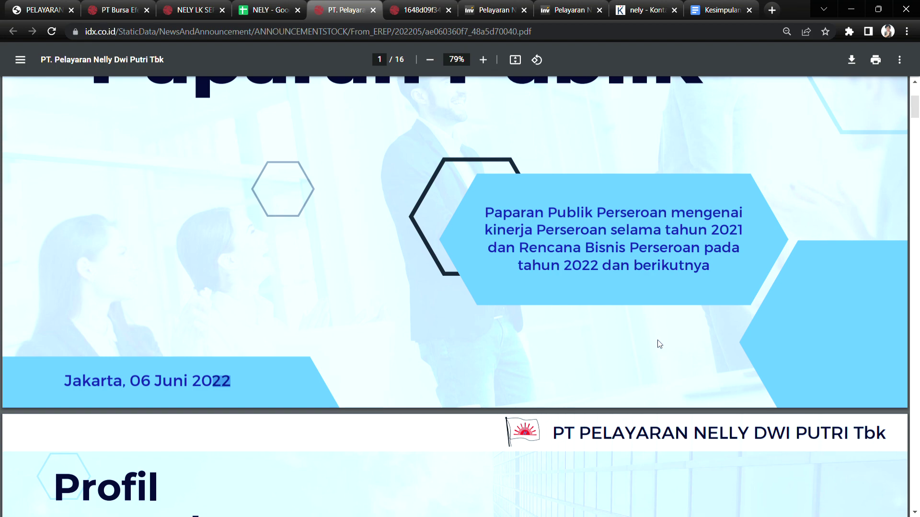
# - Read the Kegiatan Usaha description on the Profil Perusahaan page, highlighting the shipping and barge services
pyautogui.scroll(-3, 600, 319)
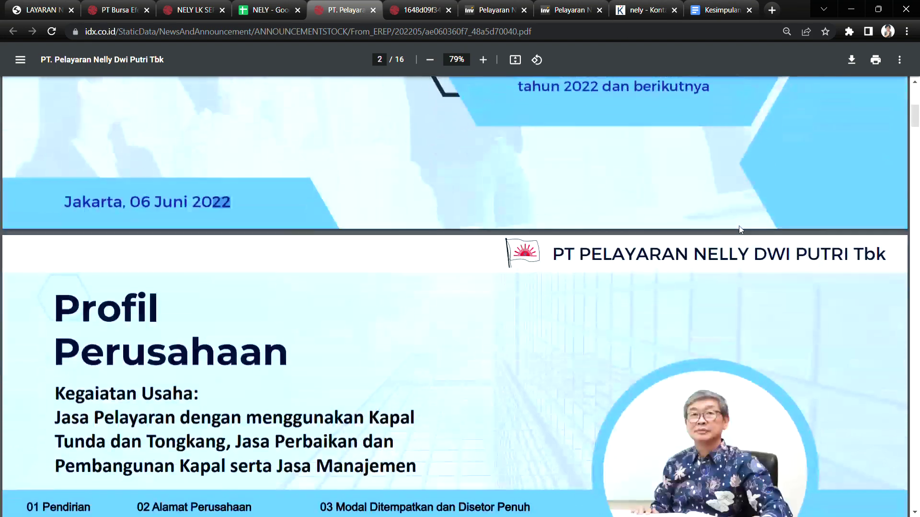
pyautogui.scroll(-3, 487, 357)
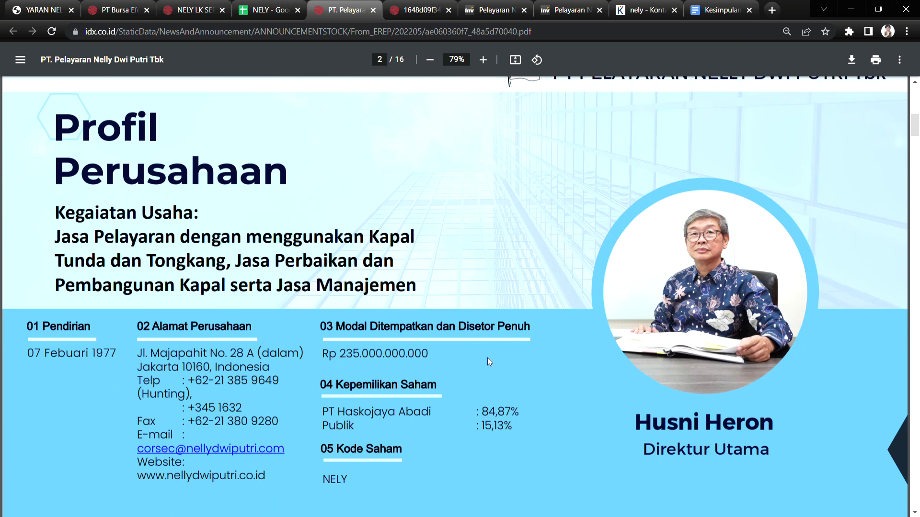
pyautogui.moveTo(118, 233); pyautogui.dragTo(294, 239)
pyautogui.click(371, 246)
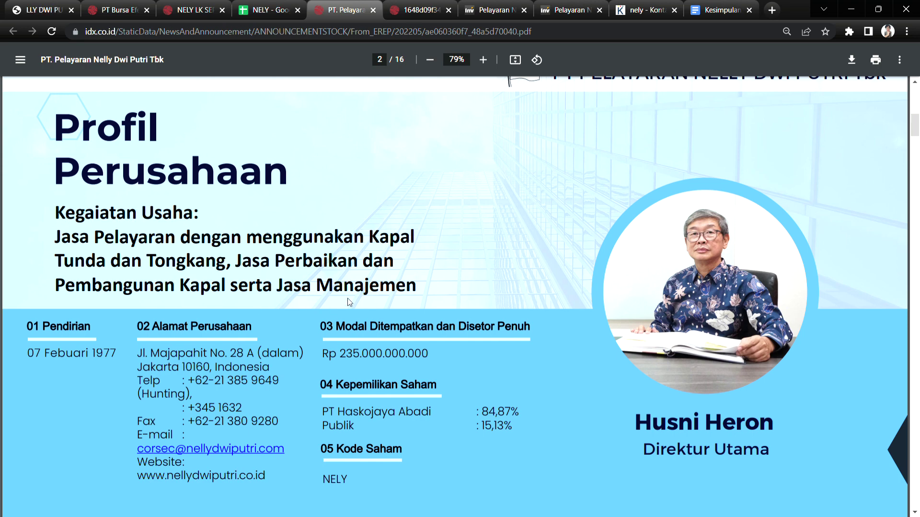
pyautogui.scroll(-5, 463, 382)
pyautogui.scroll(5, 463, 382)
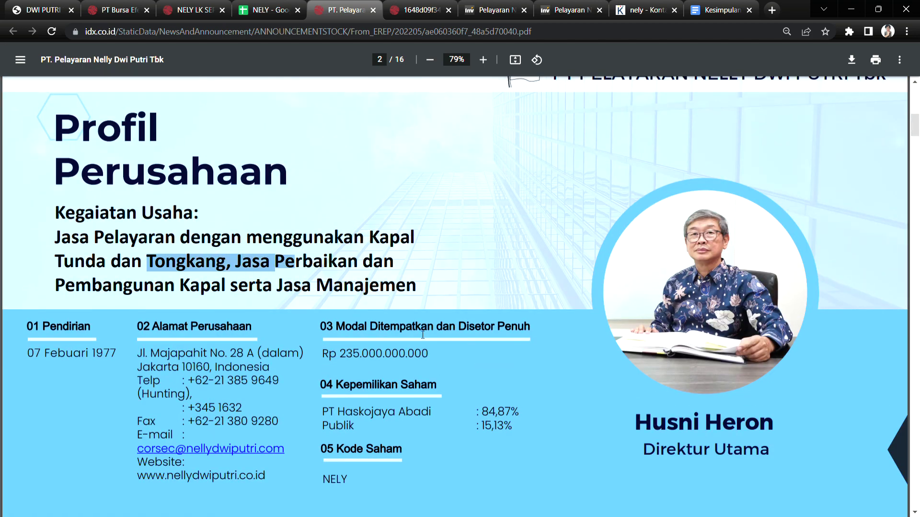
# - Examine the Anak Perusahaan page and highlight the business activities of PT Permata Barito Shipyard & Engineering
pyautogui.scroll(-10, 419, 329)
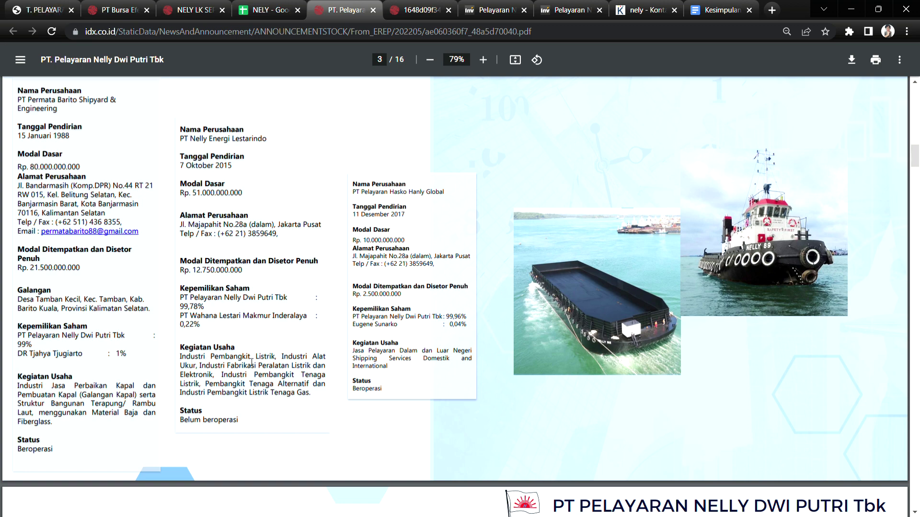
pyautogui.scroll(3, 147, 234)
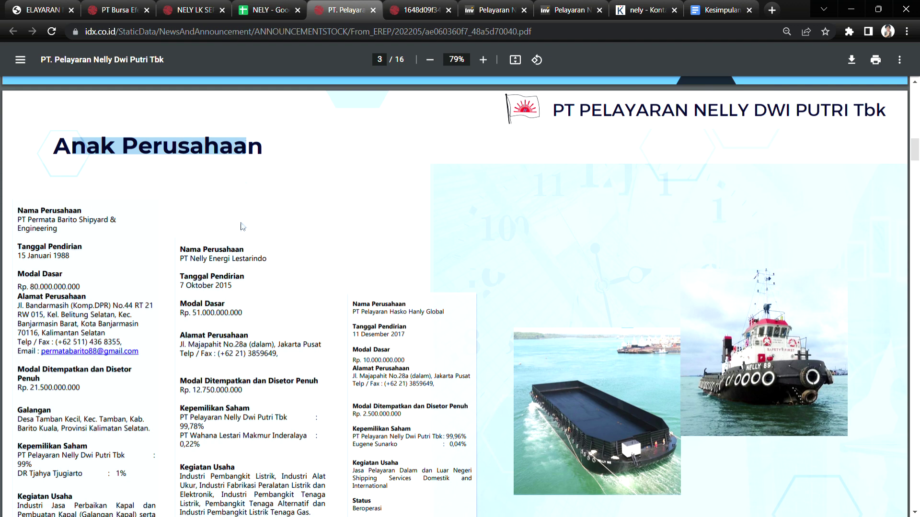
pyautogui.scroll(-4, 118, 347)
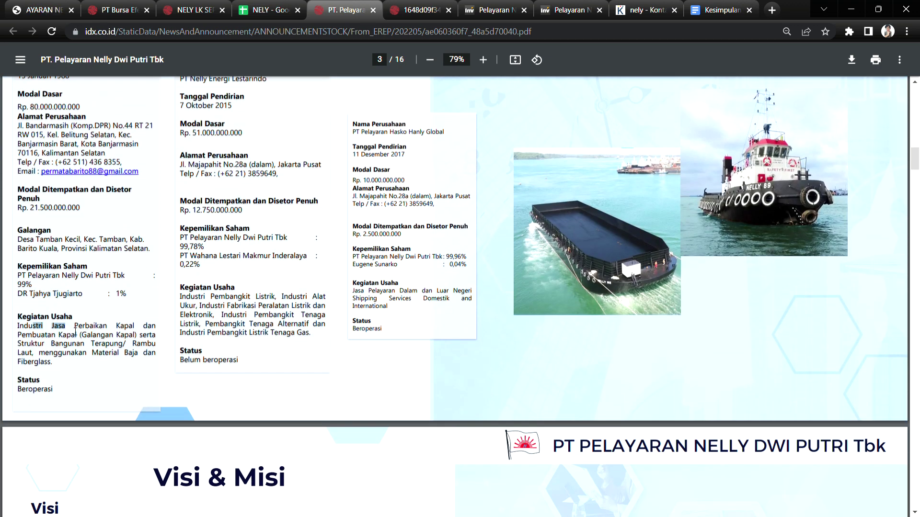
pyautogui.moveTo(41, 335); pyautogui.dragTo(54, 343)
pyautogui.click(104, 373)
pyautogui.moveTo(126, 364)
pyautogui.mouseDown()
pyautogui.moveTo(62, 357)
pyautogui.moveTo(140, 357)
pyautogui.mouseUp()
pyautogui.scroll(5, 220, 338)
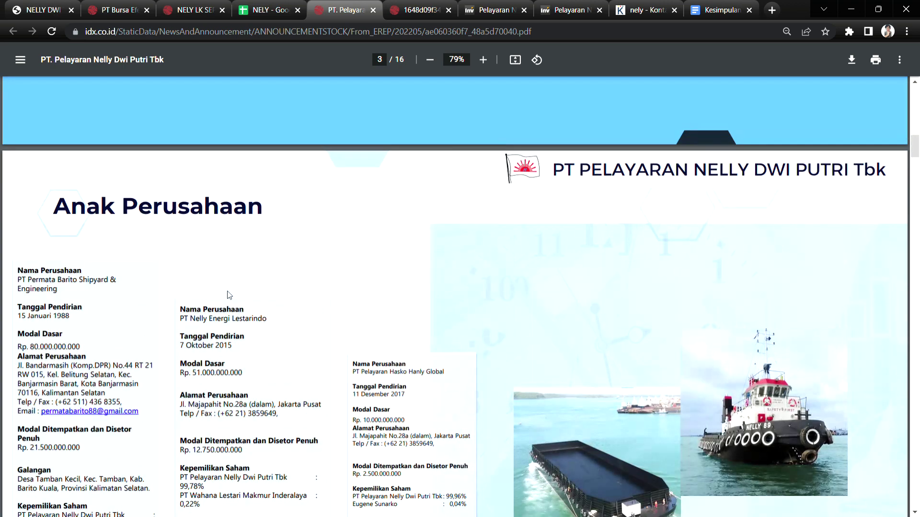
# - Read PT Nelly Energi Lestarindo's business activities and operating status, highlighting the power generation text
pyautogui.scroll(-3, 226, 354)
pyautogui.scroll(-1, 226, 353)
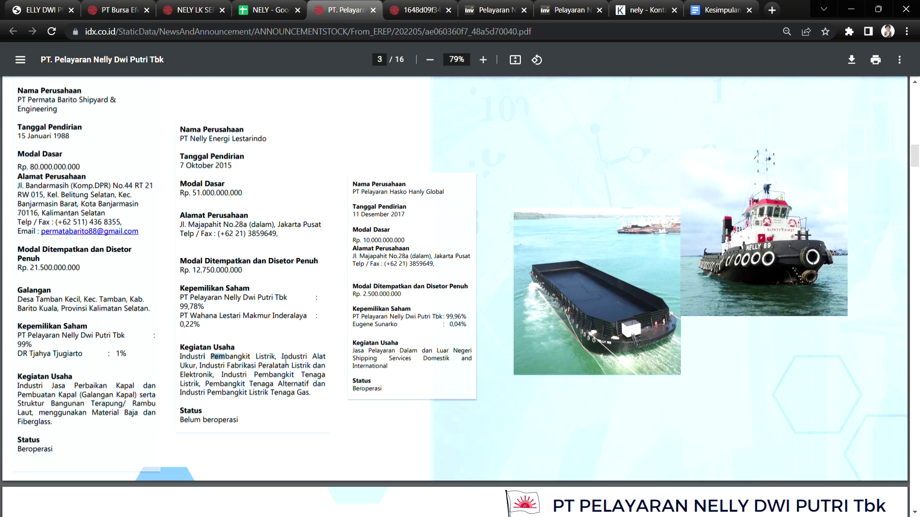
pyautogui.moveTo(215, 365); pyautogui.dragTo(245, 384)
pyautogui.click(305, 371)
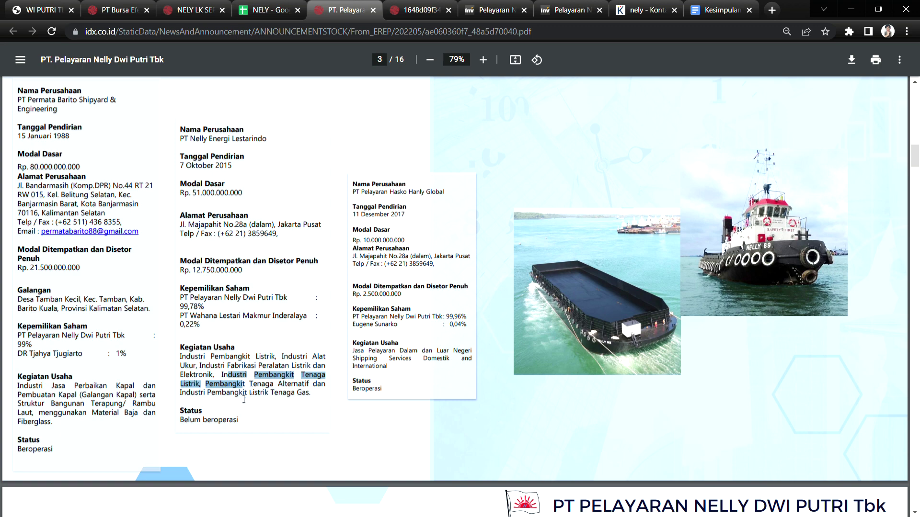
pyautogui.scroll(1, 240, 383)
pyautogui.scroll(-1, 244, 445)
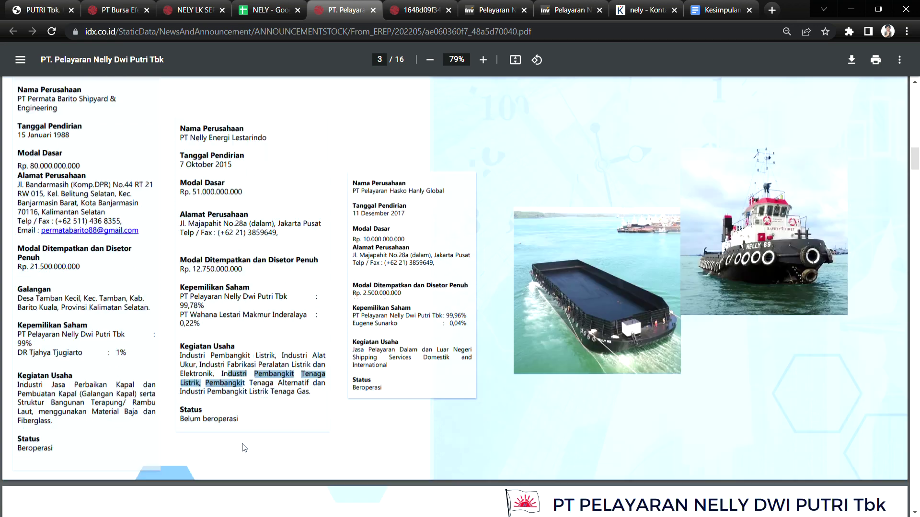
pyautogui.scroll(-1, 244, 448)
pyautogui.click(239, 339)
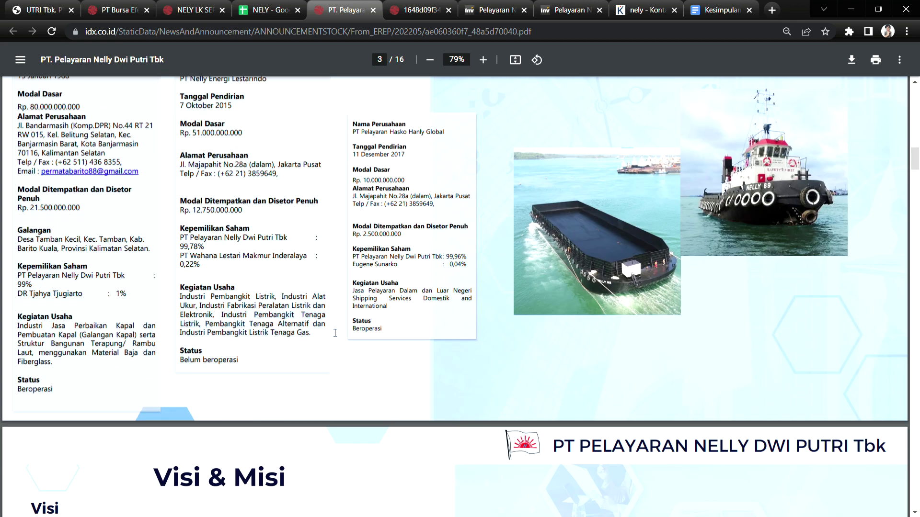
# - Read the Kegiatan Usaha entry of PT Pelayaran Hasko Hanly Global, highlighting its shipping activities
pyautogui.scroll(1, 334, 333)
pyautogui.moveTo(374, 353); pyautogui.dragTo(470, 353)
pyautogui.click(405, 365)
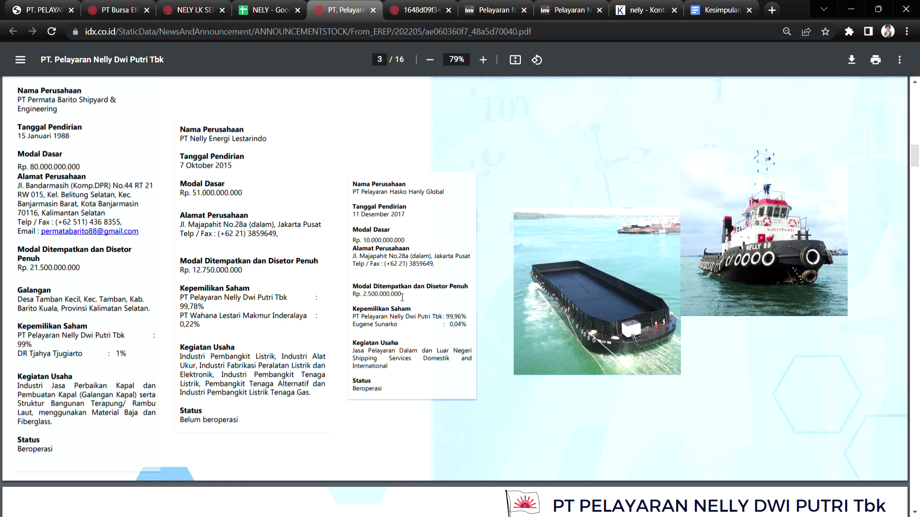
# - Read the Visi & Misi page and highlight the "lebih dari 100 tahun" ambition in the NELLY 100 text
pyautogui.scroll(-9, 401, 372)
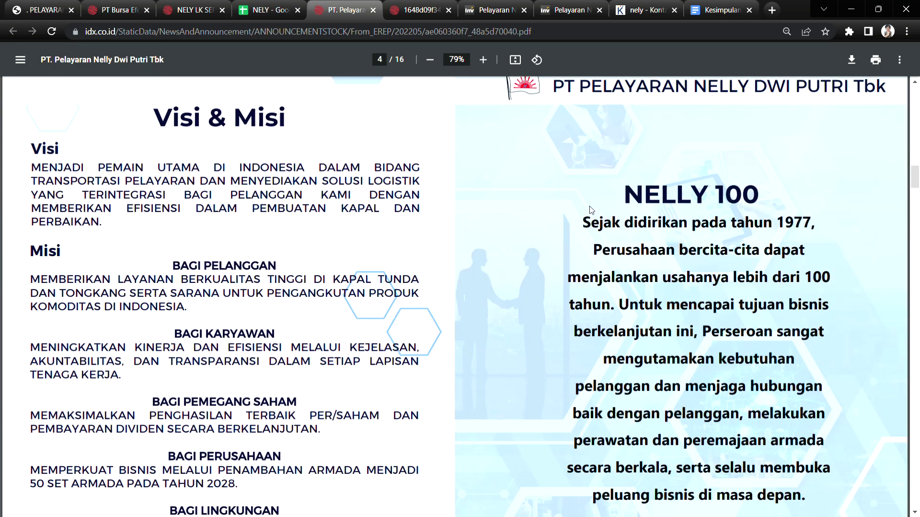
pyautogui.scroll(1, 663, 231)
pyautogui.scroll(-1, 675, 292)
pyautogui.scroll(1, 644, 276)
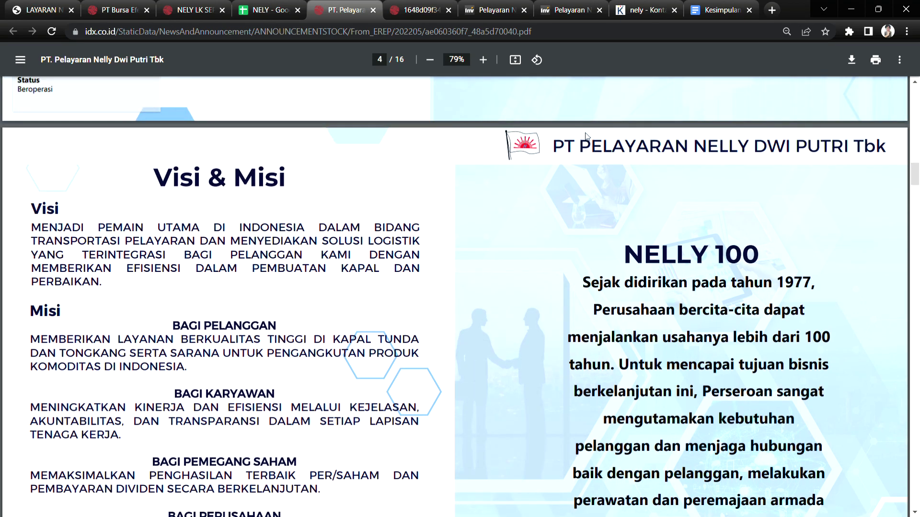
pyautogui.scroll(-2, 822, 203)
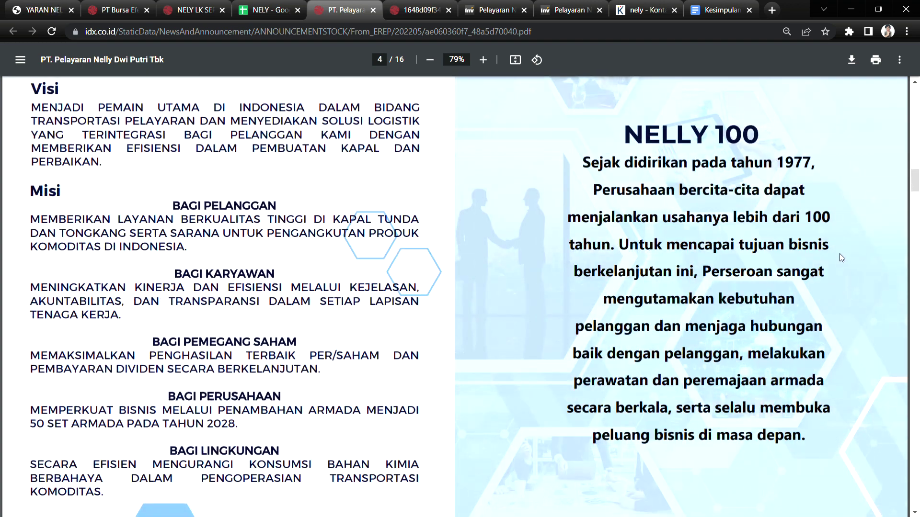
pyautogui.moveTo(804, 225); pyautogui.dragTo(741, 236)
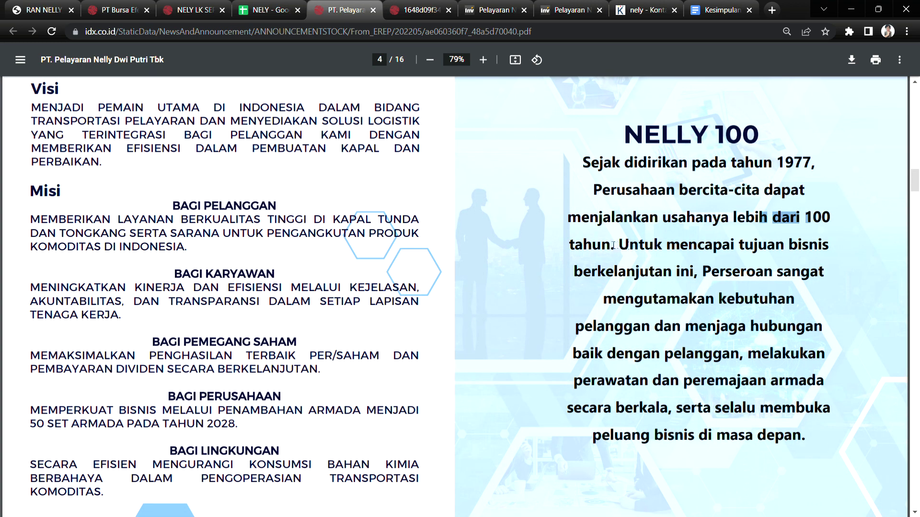
pyautogui.moveTo(614, 246); pyautogui.dragTo(664, 250)
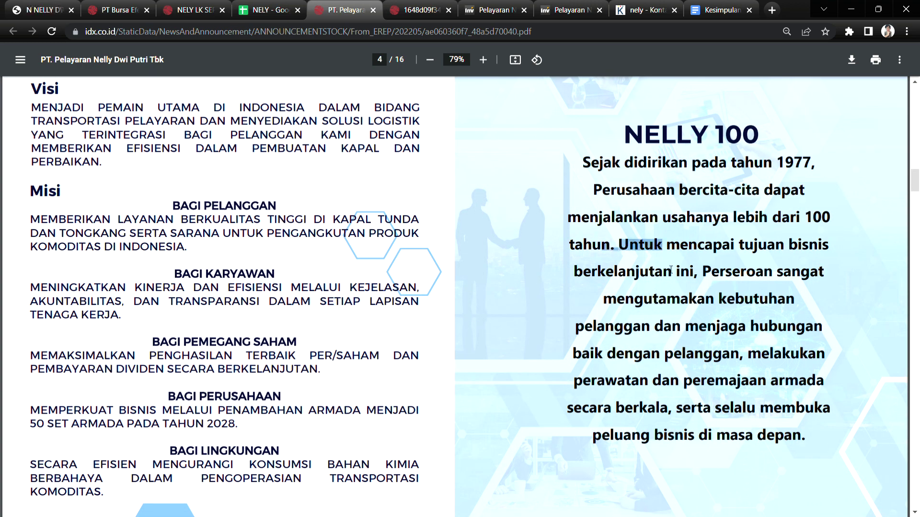
# - Return to the NELY spreadsheet and highlight the 2011 to 2022 Q3 financial figures in B2:E13
pyautogui.click(268, 10)
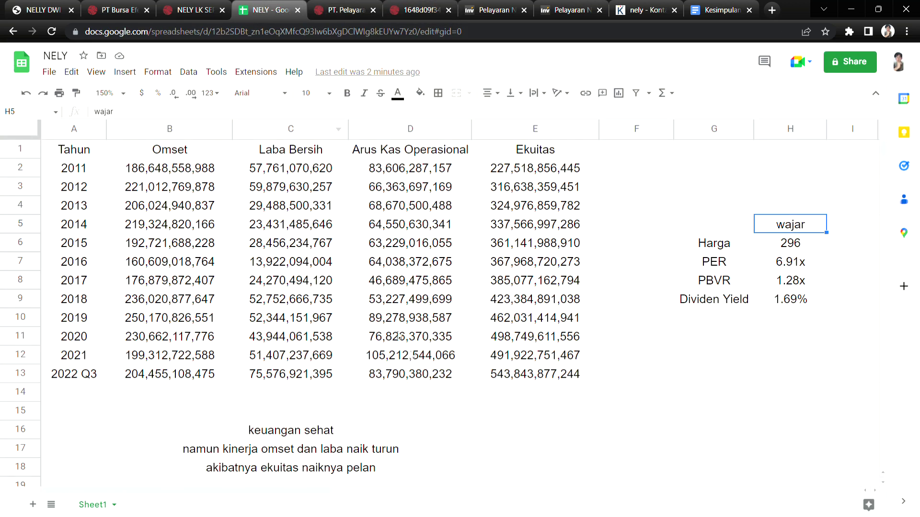
pyautogui.click(163, 168)
pyautogui.keyDown('shift'); pyautogui.click(551, 377); pyautogui.keyUp('shift')
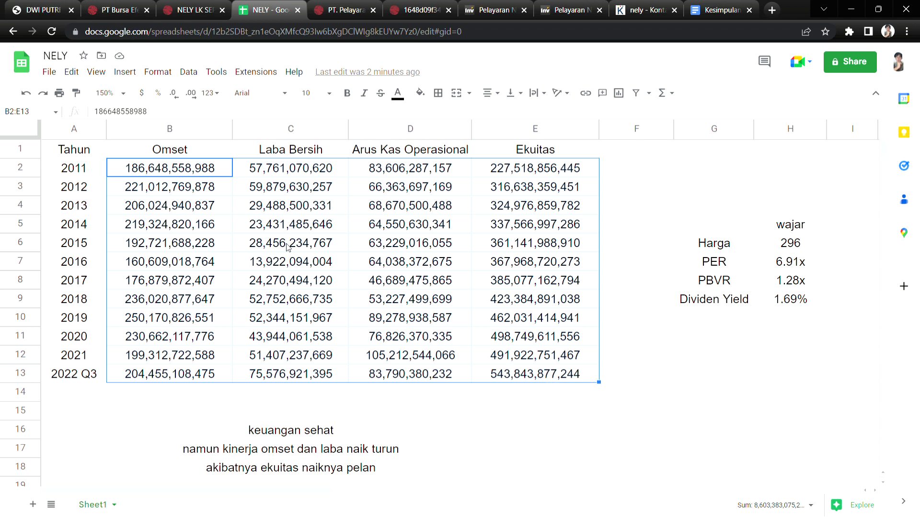
# - Go back to the Paparan Publik PDF and highlight the founding year 1977 in the NELLY 100 text
pyautogui.click(334, 10)
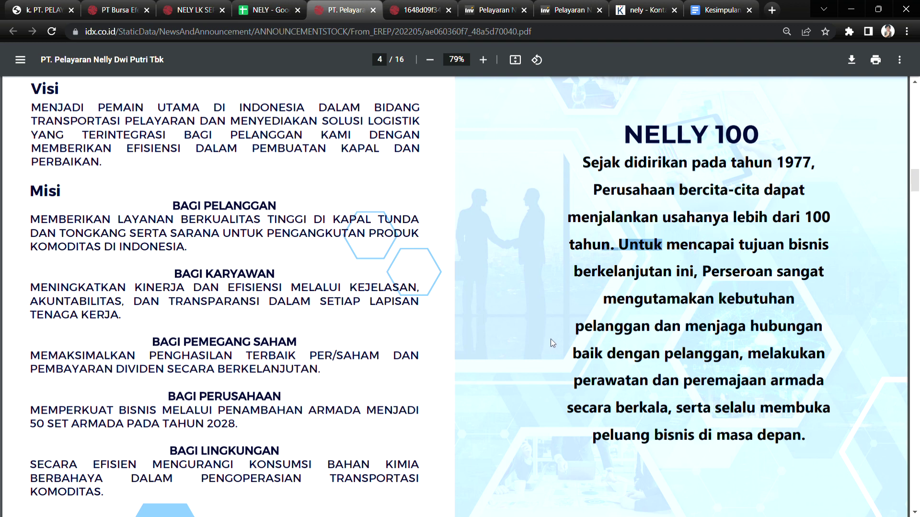
pyautogui.scroll(-6, 542, 361)
pyautogui.scroll(6, 543, 359)
pyautogui.click(797, 166)
pyautogui.doubleClick(797, 165)
pyautogui.scroll(-5, 623, 336)
pyautogui.scroll(5, 613, 364)
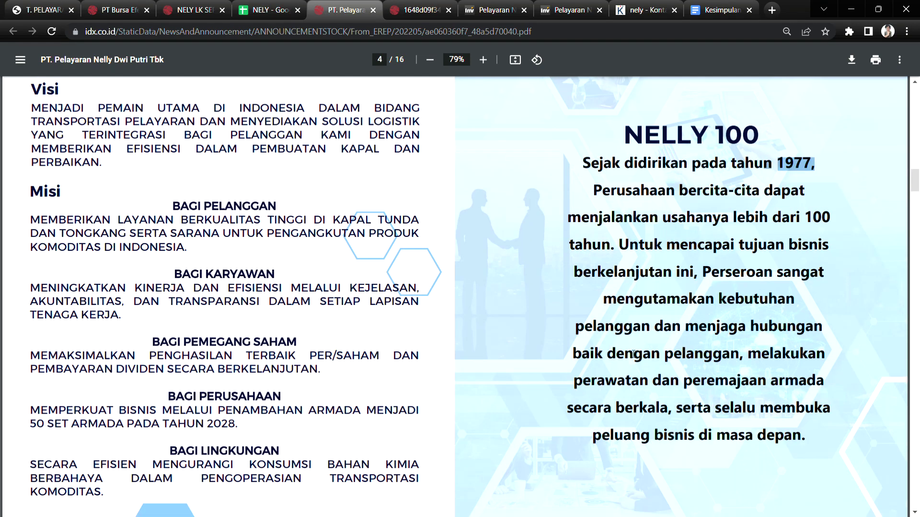
# - Read the Armada & Fasilitas page, highlighting the Indonesian routes and the transported commodities such as batu bara, batu split and pasir
pyautogui.scroll(-5, 607, 377)
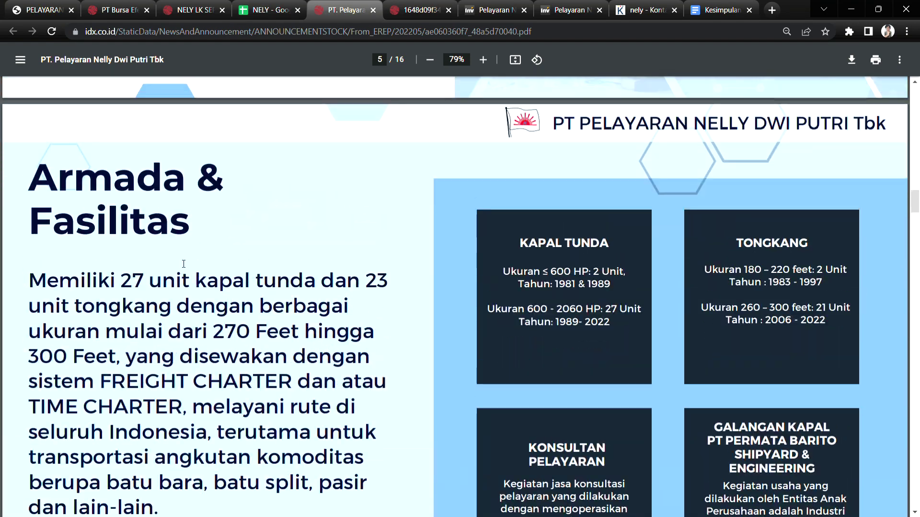
pyautogui.doubleClick(108, 217)
pyautogui.scroll(-3, 239, 258)
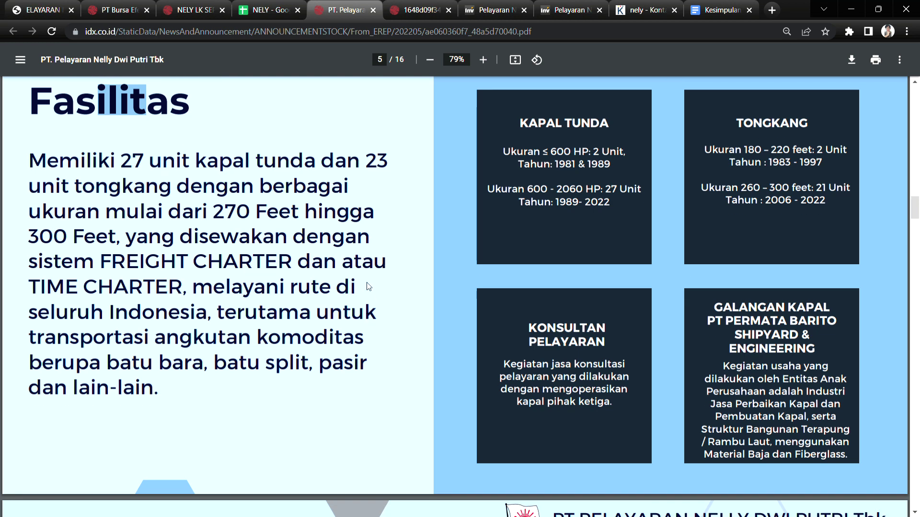
pyautogui.moveTo(78, 312); pyautogui.dragTo(203, 313)
pyautogui.moveTo(70, 338); pyautogui.dragTo(365, 339)
pyautogui.click(310, 343)
pyautogui.click(82, 360)
pyautogui.moveTo(107, 362); pyautogui.dragTo(315, 368)
pyautogui.moveTo(43, 389); pyautogui.dragTo(148, 395)
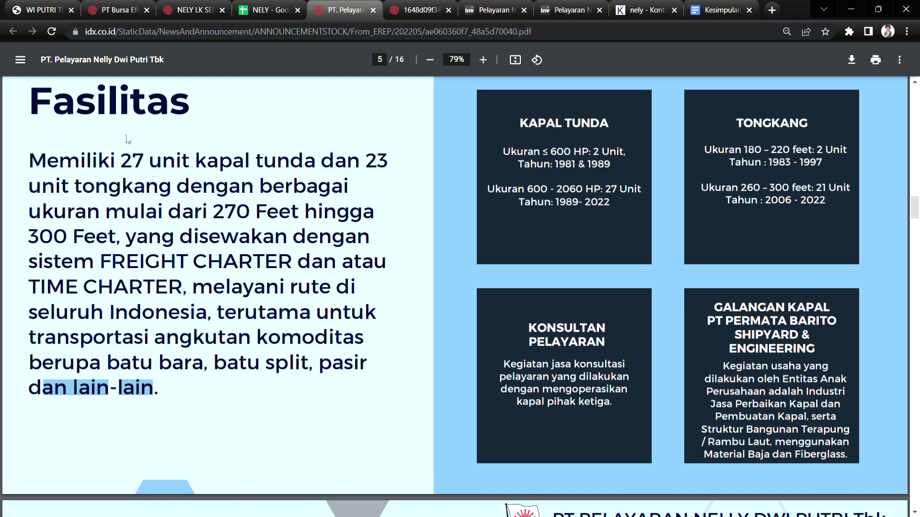
pyautogui.click(244, 349)
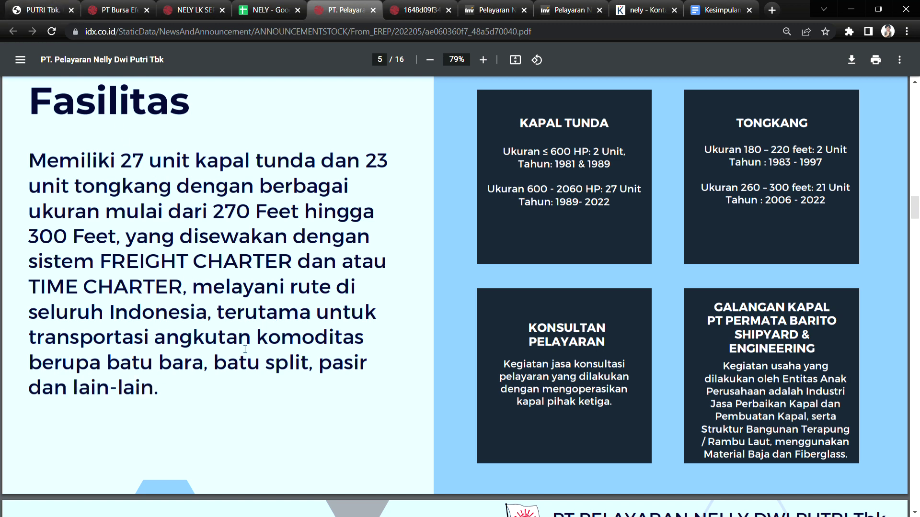
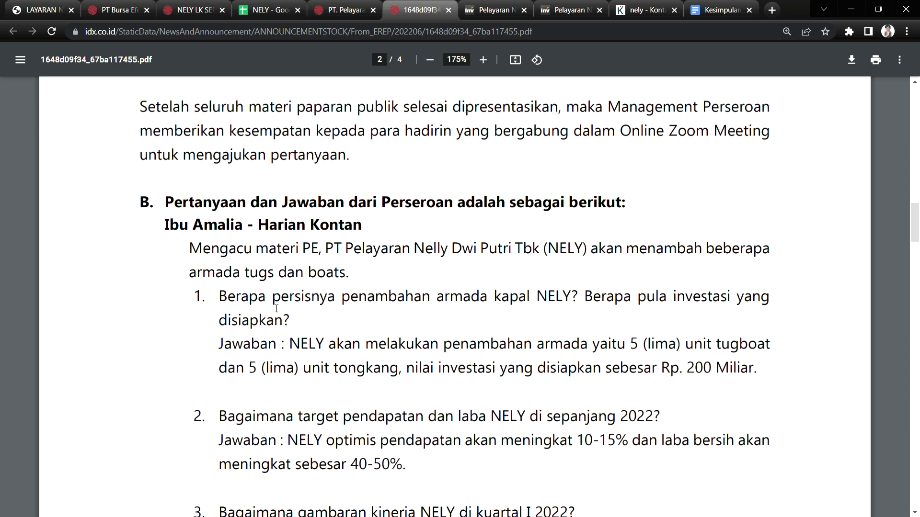
# - Read the first Q&A item on NELY's fleet additions, highlighting the fleet-addition question and the prepared investment value in the answer
pyautogui.moveTo(389, 297); pyautogui.dragTo(519, 297)
pyautogui.click(518, 297)
pyautogui.scroll(-3, 397, 317)
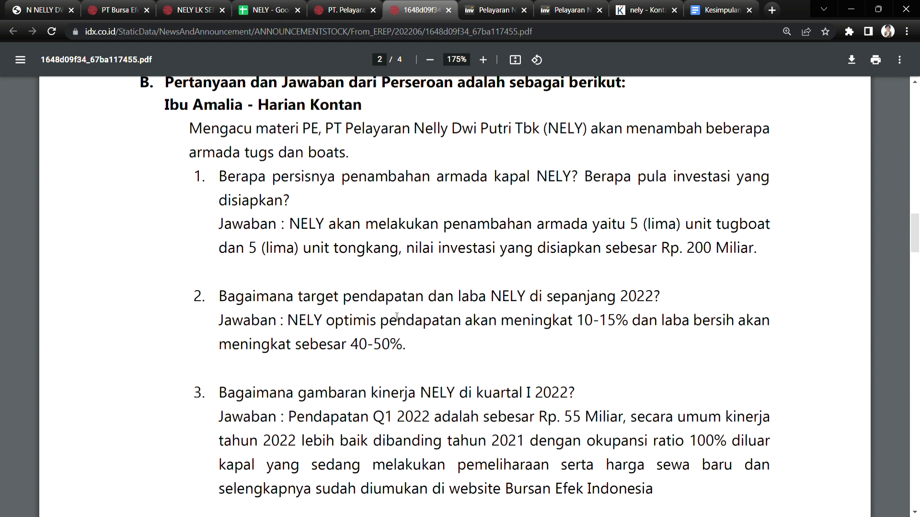
pyautogui.scroll(1, 397, 317)
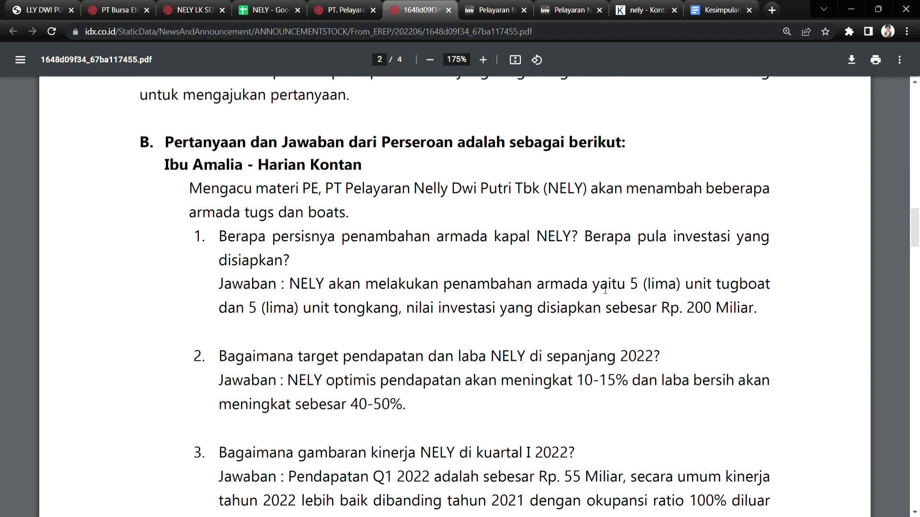
pyautogui.moveTo(450, 308); pyautogui.dragTo(694, 307)
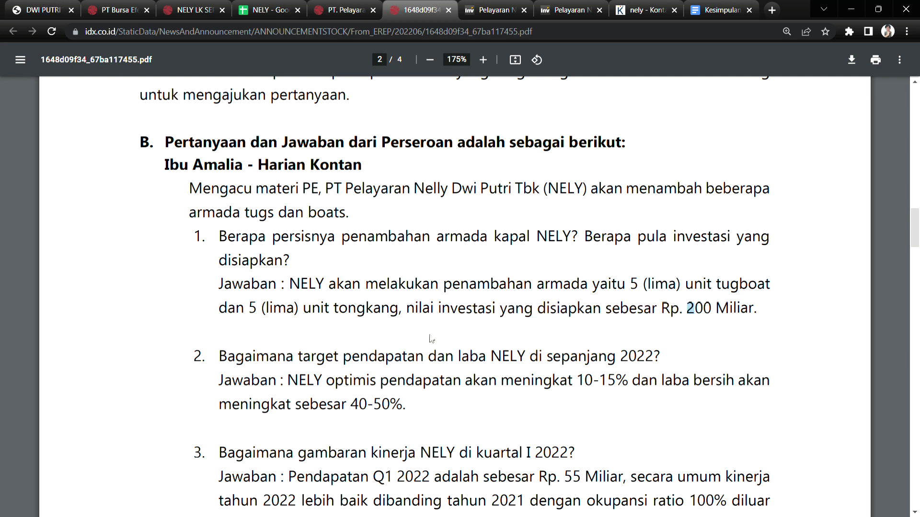
pyautogui.scroll(-1, 291, 307)
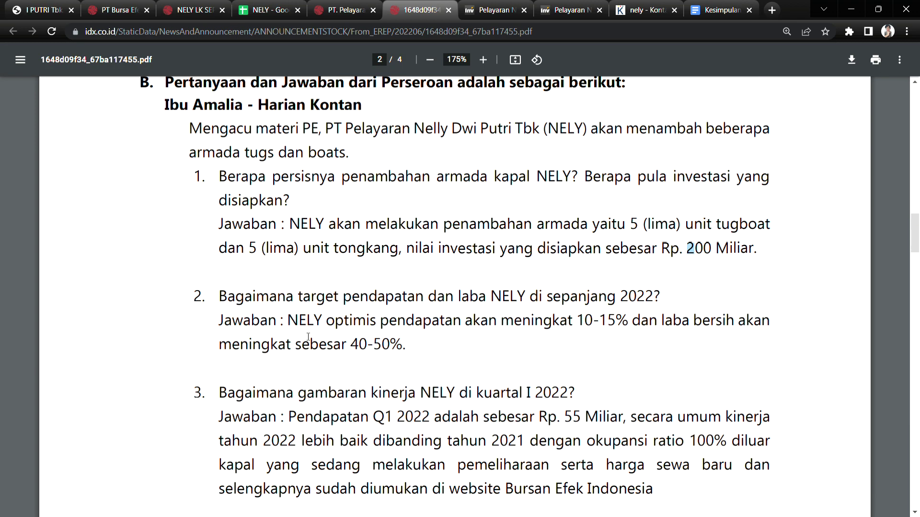
pyautogui.scroll(4, 326, 304)
pyautogui.scroll(1, 337, 303)
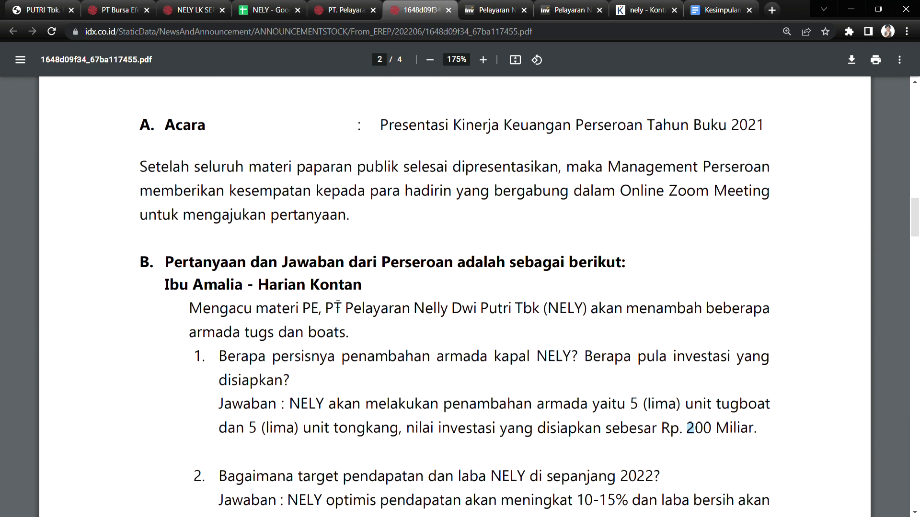
# - Read the second Q&A item on the 2022 targets, highlighting the revenue growth and net profit growth wording
pyautogui.scroll(-4, 338, 303)
pyautogui.moveTo(278, 298); pyautogui.dragTo(628, 302)
pyautogui.click(562, 351)
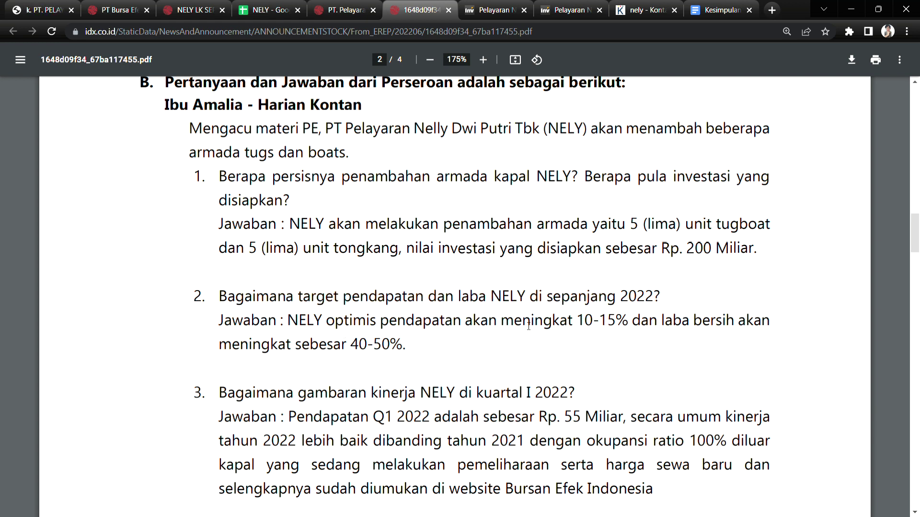
pyautogui.moveTo(380, 328); pyautogui.dragTo(471, 328)
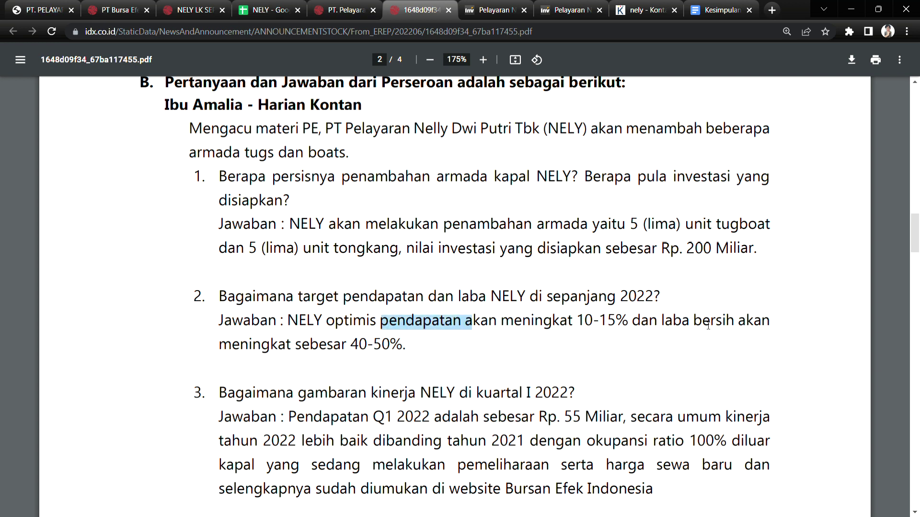
pyautogui.moveTo(311, 345); pyautogui.dragTo(360, 344)
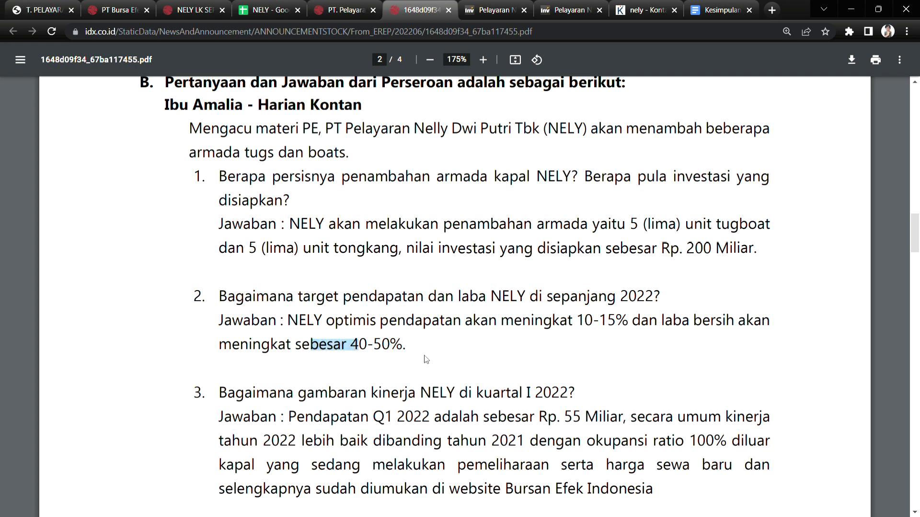
# - Read the answer on first-quarter 2022 performance, highlighting "pemeliharaan", "harga sewa baru" and the reference to the stock exchange website
pyautogui.scroll(-2, 397, 414)
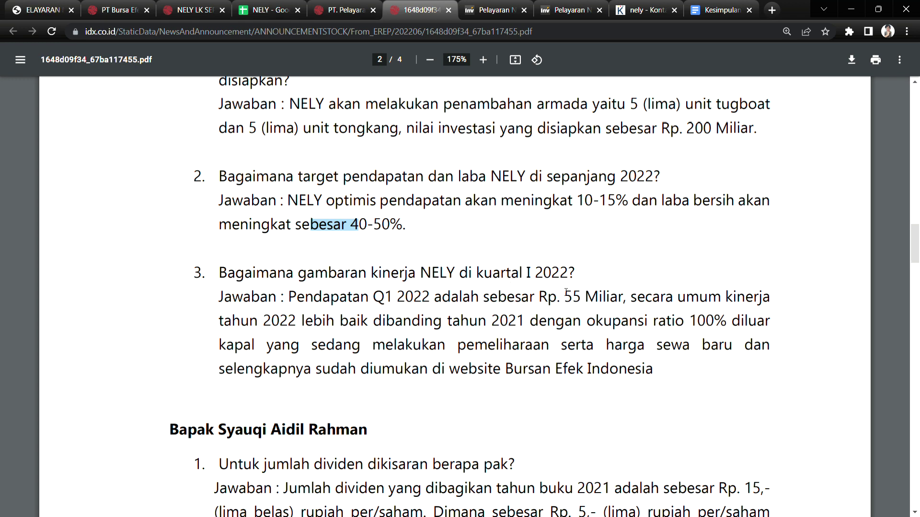
pyautogui.moveTo(697, 317); pyautogui.dragTo(691, 319)
pyautogui.scroll(-1, 434, 323)
pyautogui.moveTo(439, 287); pyautogui.dragTo(519, 288)
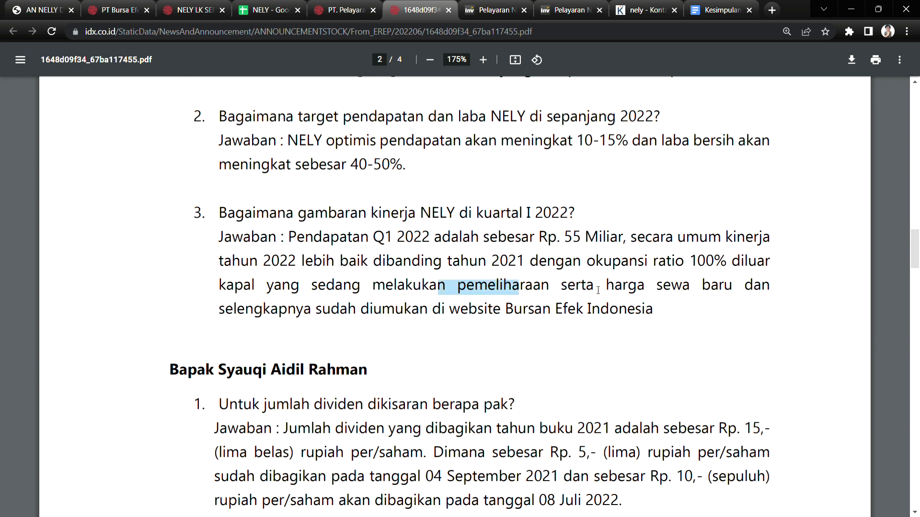
pyautogui.moveTo(623, 288); pyautogui.dragTo(731, 287)
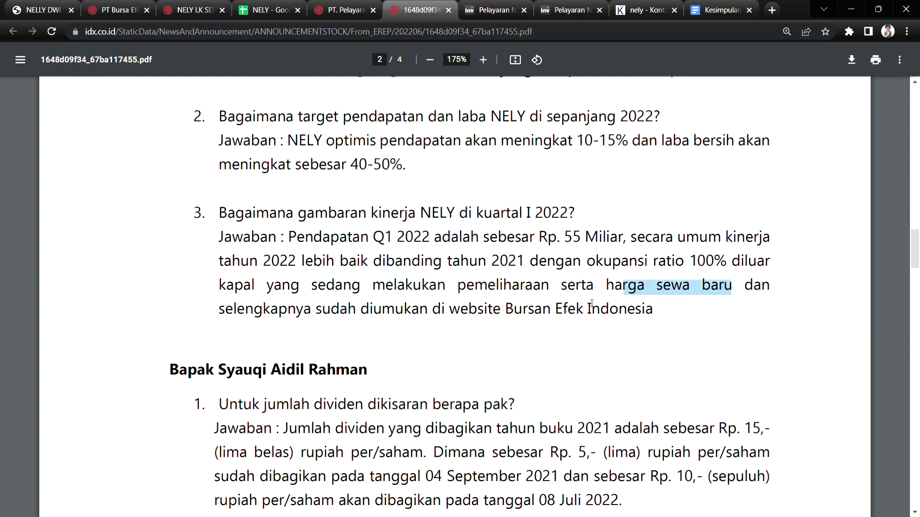
pyautogui.moveTo(272, 310); pyautogui.dragTo(583, 311)
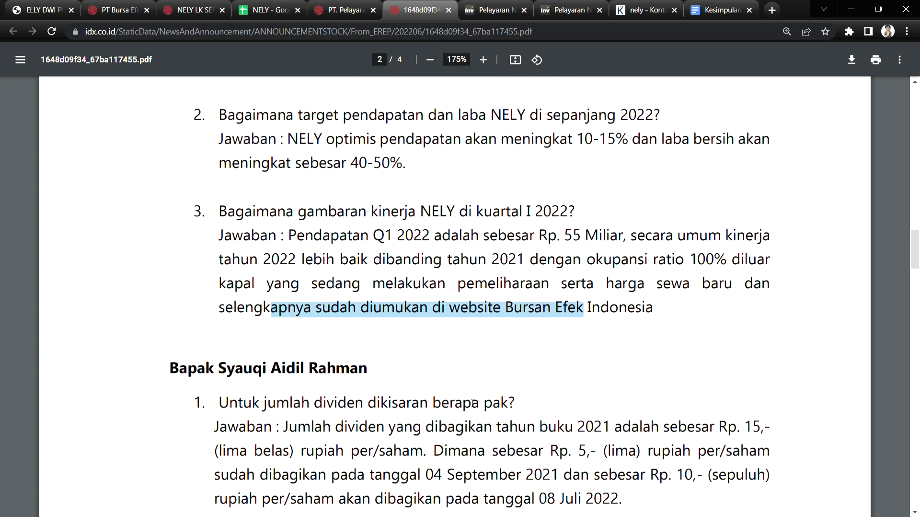
# - Recheck the quarter I 2022 answer, highlighting the comparison of 2022 with 2021 and the okupansi ratio
pyautogui.scroll(-3, 457, 403)
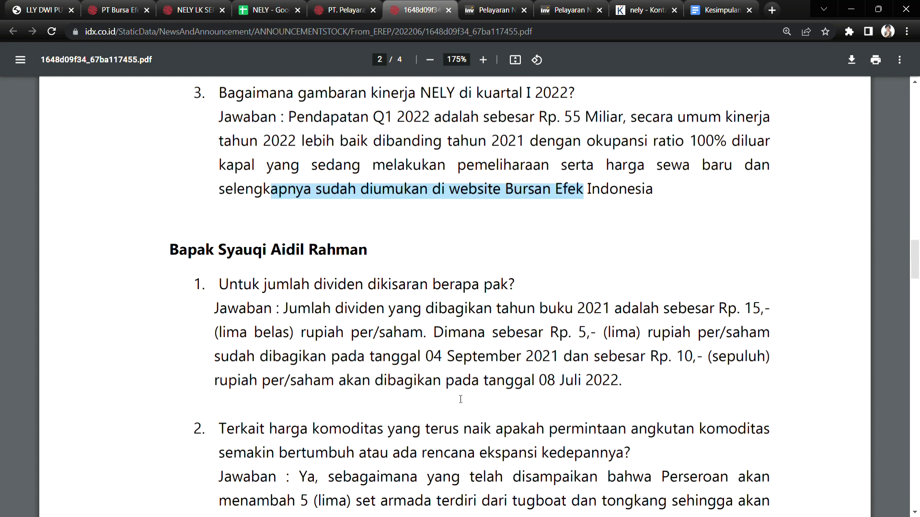
pyautogui.click(725, 134)
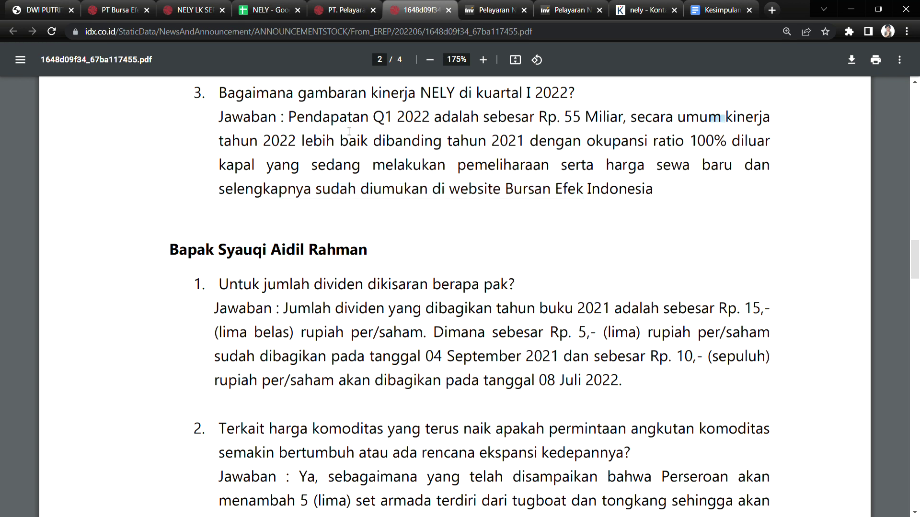
pyautogui.moveTo(251, 144); pyautogui.dragTo(441, 144)
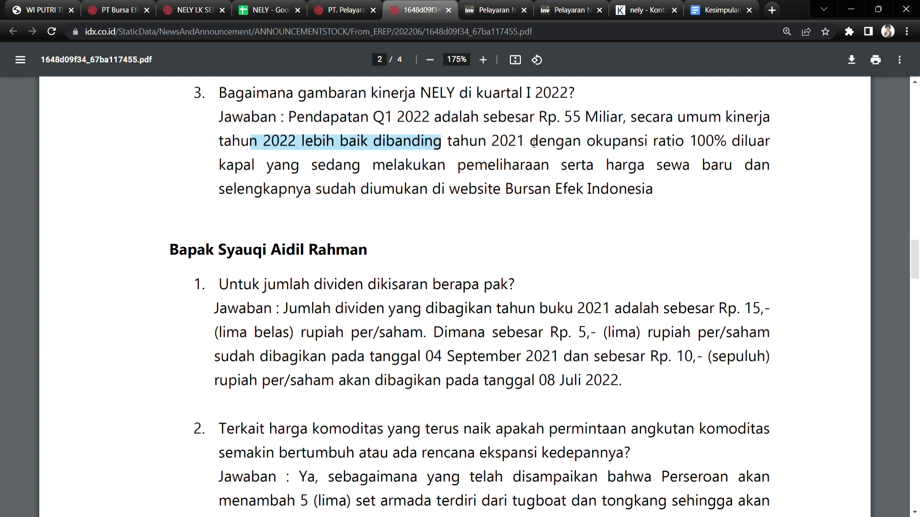
pyautogui.moveTo(596, 144); pyautogui.dragTo(669, 144)
pyautogui.click(578, 161)
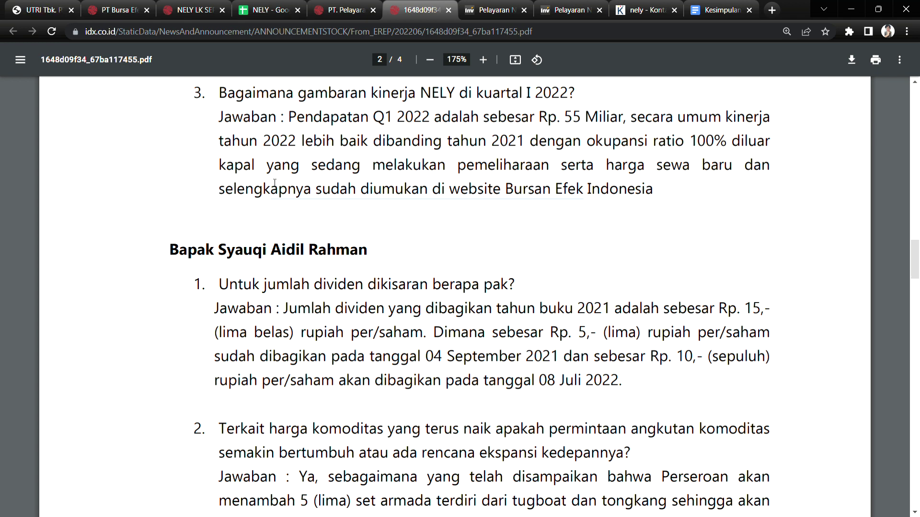
# - Read the dividend question and answer for book year 2021, highlighting the dividend amount question and "akan dibagikan"
pyautogui.scroll(-3, 370, 194)
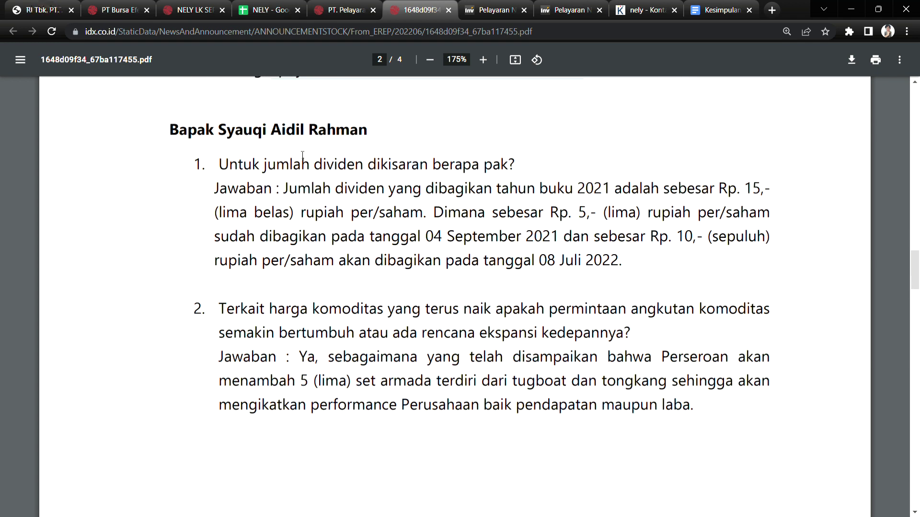
pyautogui.moveTo(263, 164); pyautogui.dragTo(439, 163)
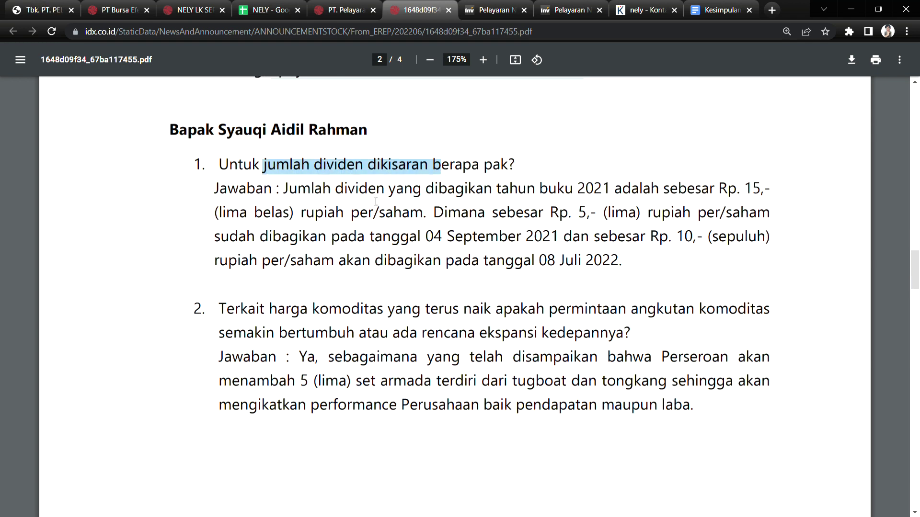
pyautogui.moveTo(290, 213); pyautogui.dragTo(317, 211)
pyautogui.moveTo(445, 260); pyautogui.dragTo(347, 260)
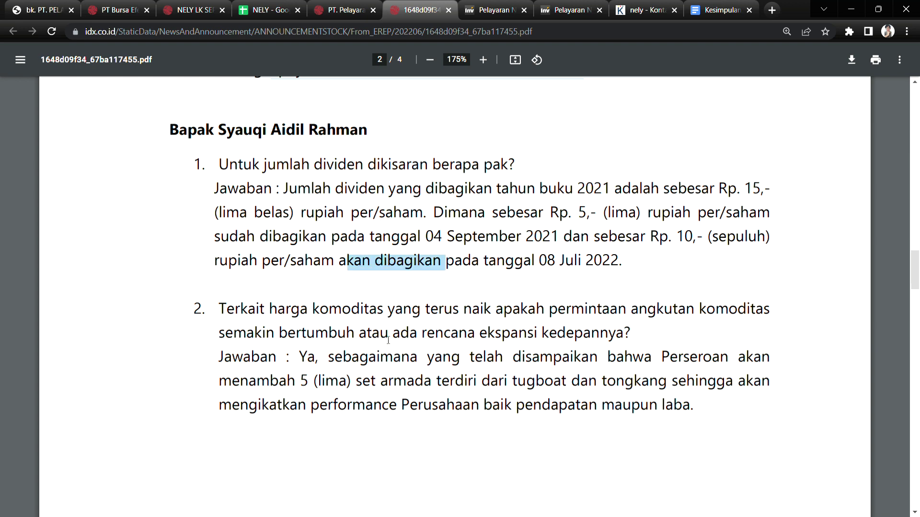
# - Read the item on commodity transport demand and expansion plans, highlighting the added "set armada" and the expected company performance
pyautogui.scroll(-3, 283, 187)
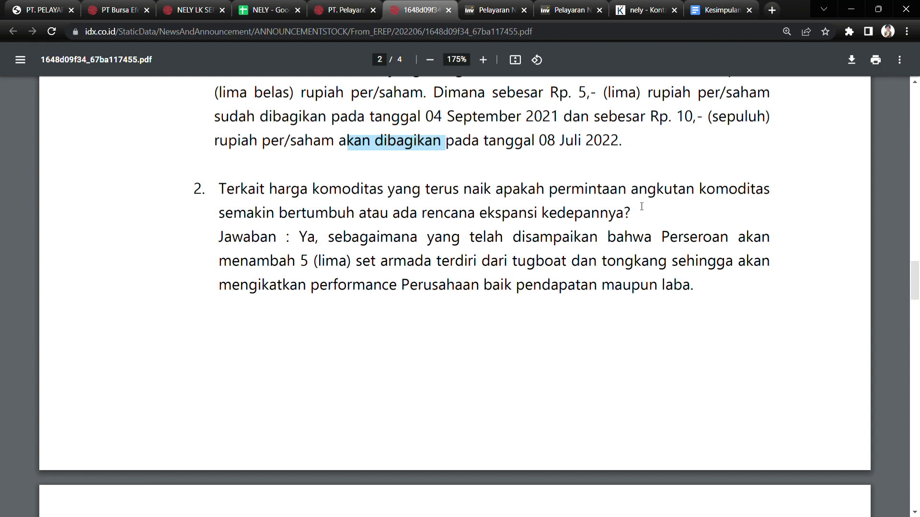
pyautogui.moveTo(246, 213); pyautogui.dragTo(608, 213)
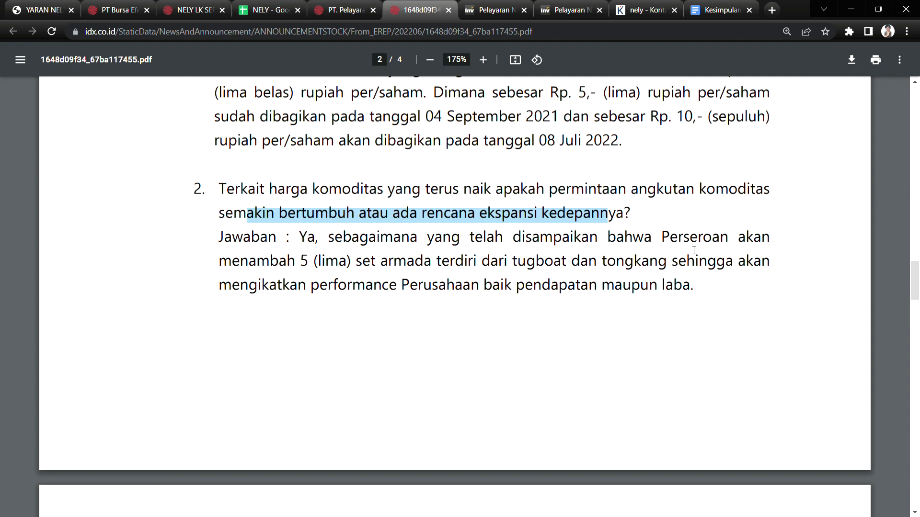
pyautogui.moveTo(322, 261); pyautogui.dragTo(462, 261)
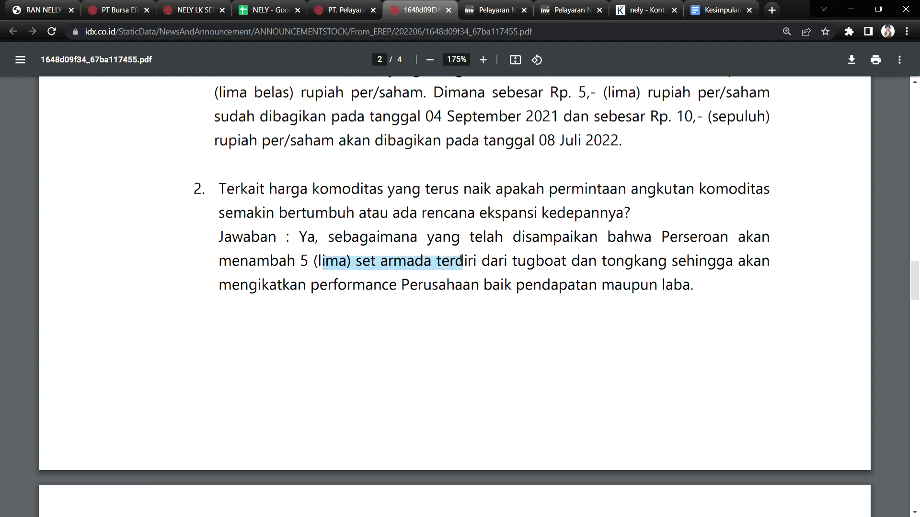
pyautogui.click(682, 265)
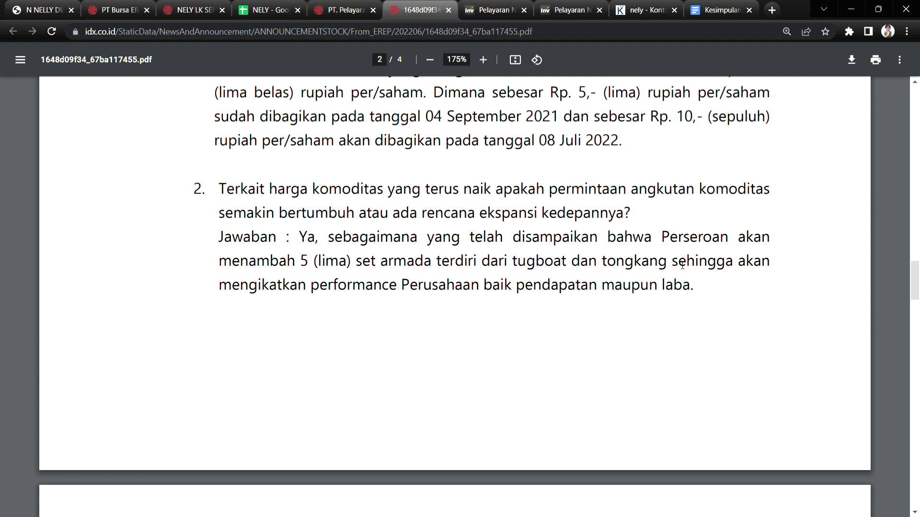
pyautogui.moveTo(399, 295); pyautogui.dragTo(588, 290)
# - Read the RUPST resolutions on page 3, highlighting "hasil RUPST" and passages in the approval points
pyautogui.scroll(-1, 454, 355)
pyautogui.scroll(-6, 454, 355)
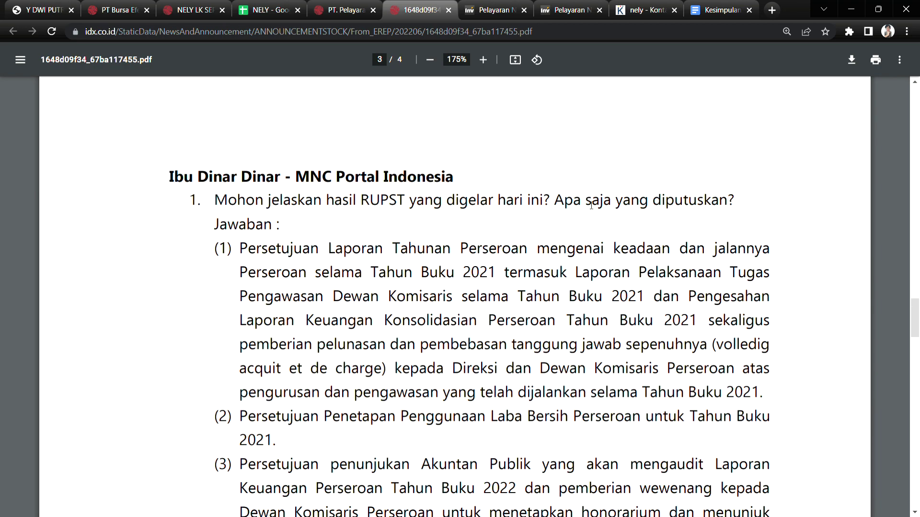
pyautogui.scroll(-1, 313, 307)
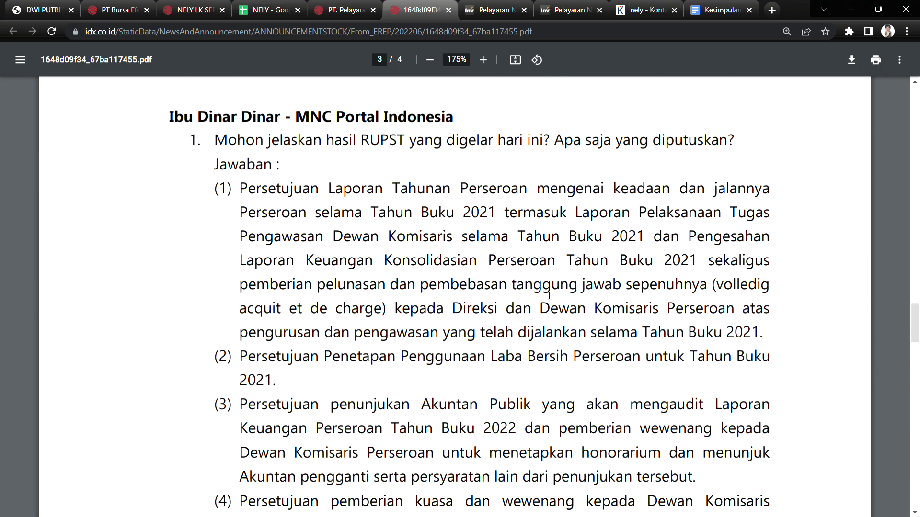
pyautogui.moveTo(467, 309); pyautogui.dragTo(658, 309)
pyautogui.moveTo(570, 332); pyautogui.dragTo(395, 356)
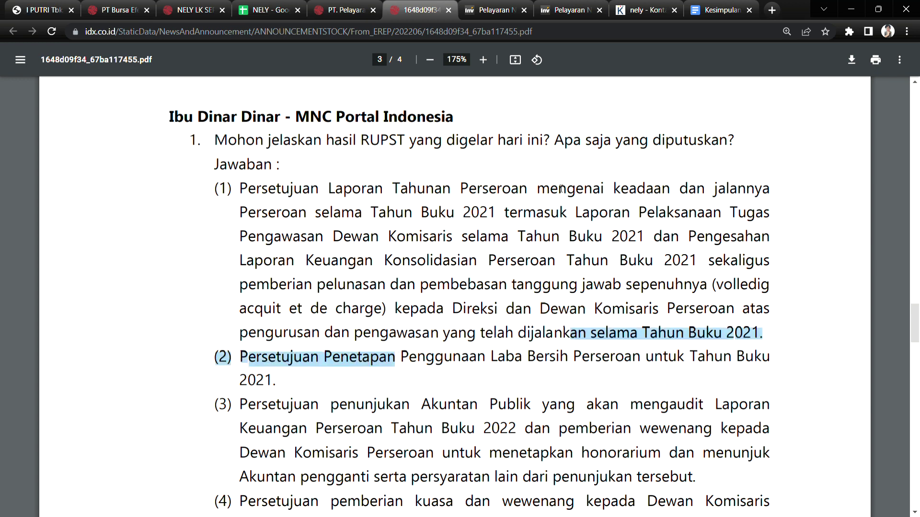
pyautogui.moveTo(327, 141); pyautogui.dragTo(424, 144)
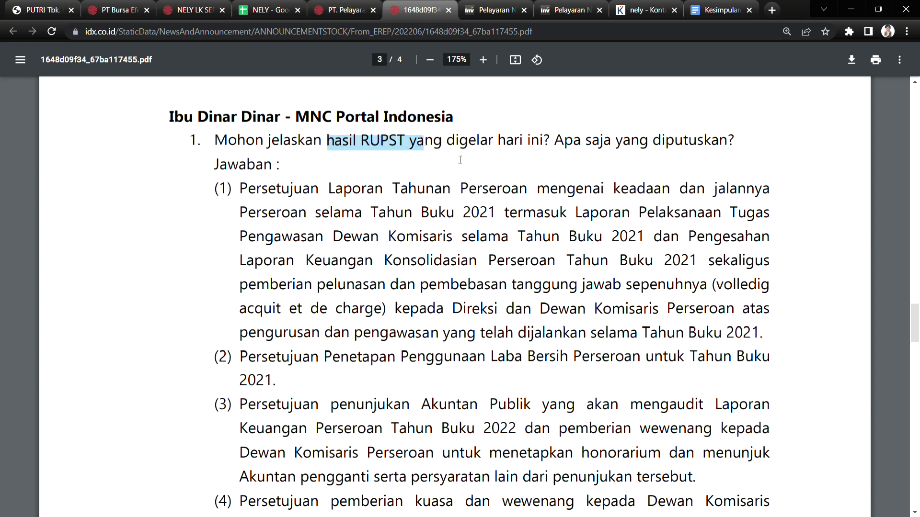
pyautogui.scroll(-2, 582, 390)
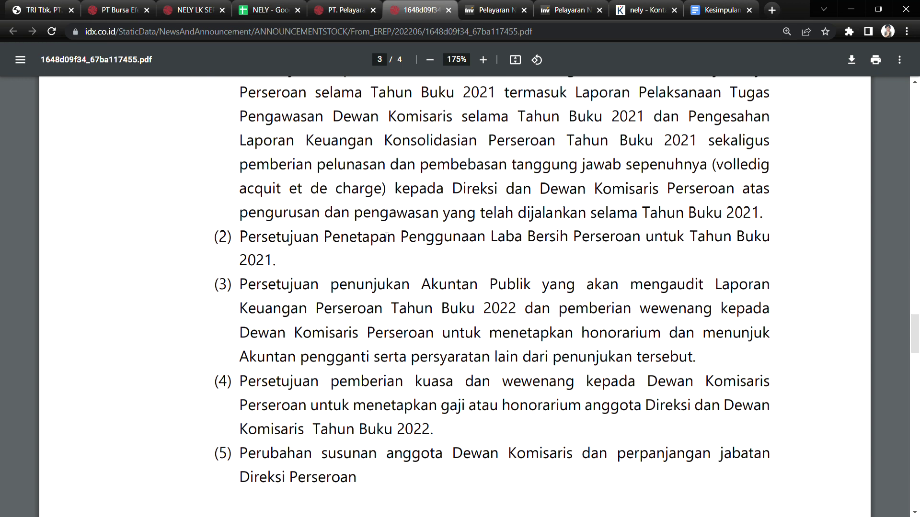
pyautogui.moveTo(396, 332); pyautogui.dragTo(482, 334)
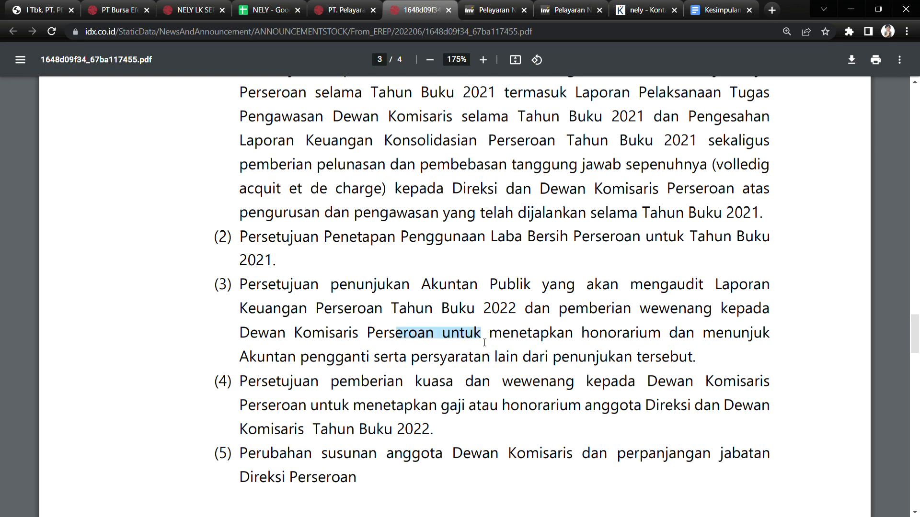
# - Read the item on rising fuel prices and freight costs, highlighting "harga bahan bakar" and the answer on the BBM increase's impact
pyautogui.scroll(-2, 438, 406)
pyautogui.scroll(-4, 413, 314)
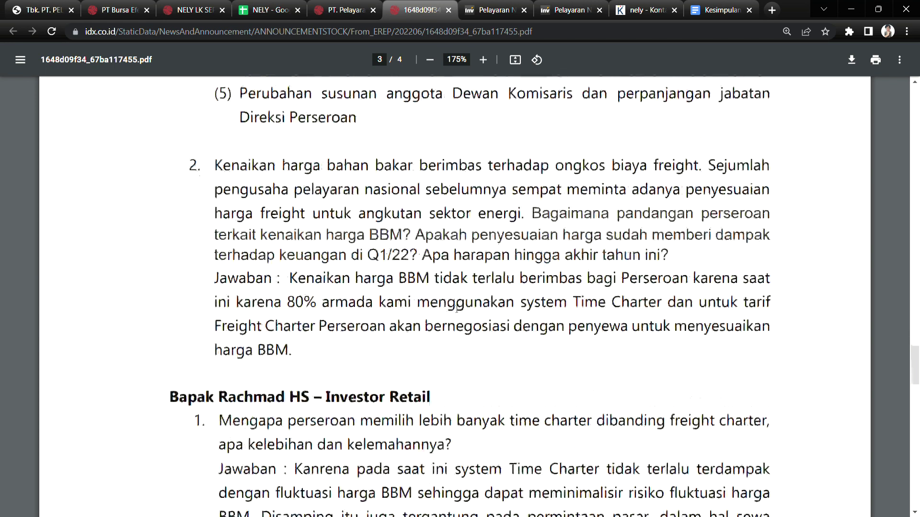
pyautogui.moveTo(290, 167); pyautogui.dragTo(386, 172)
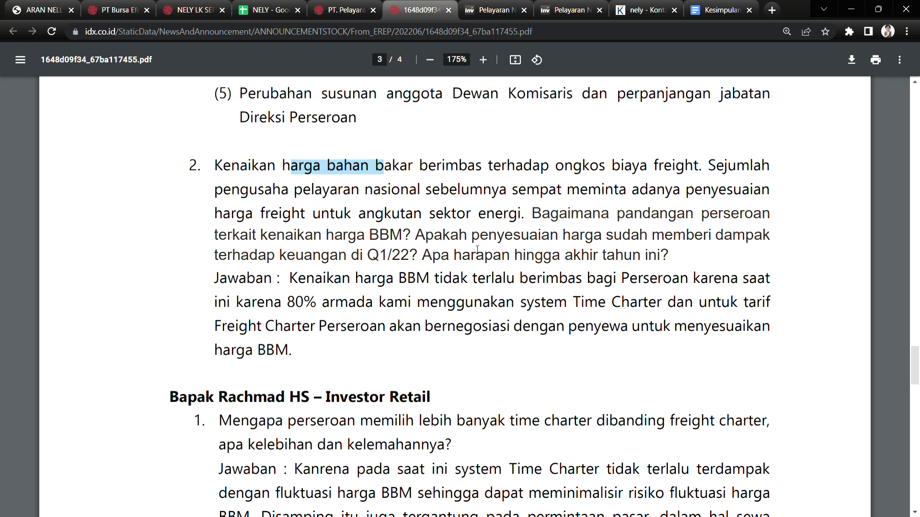
pyautogui.doubleClick(434, 238)
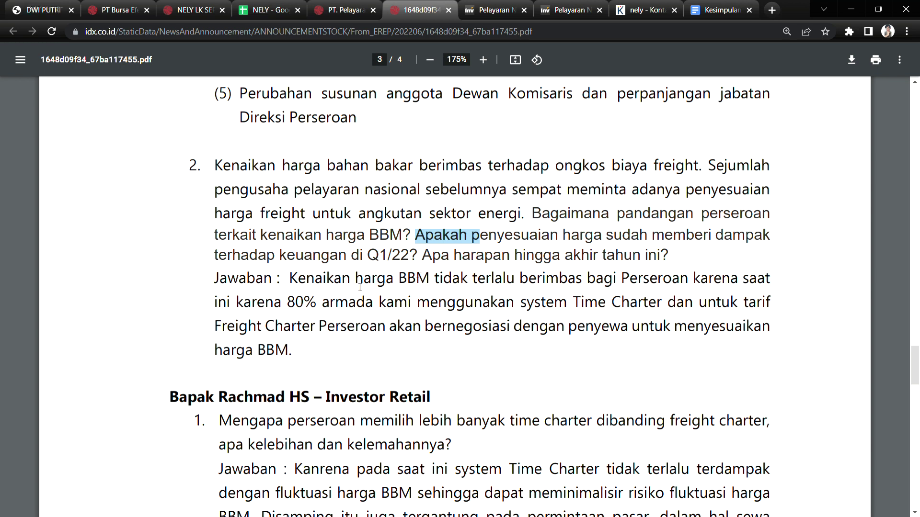
pyautogui.moveTo(323, 285); pyautogui.dragTo(468, 280)
pyautogui.moveTo(546, 279); pyautogui.dragTo(582, 279)
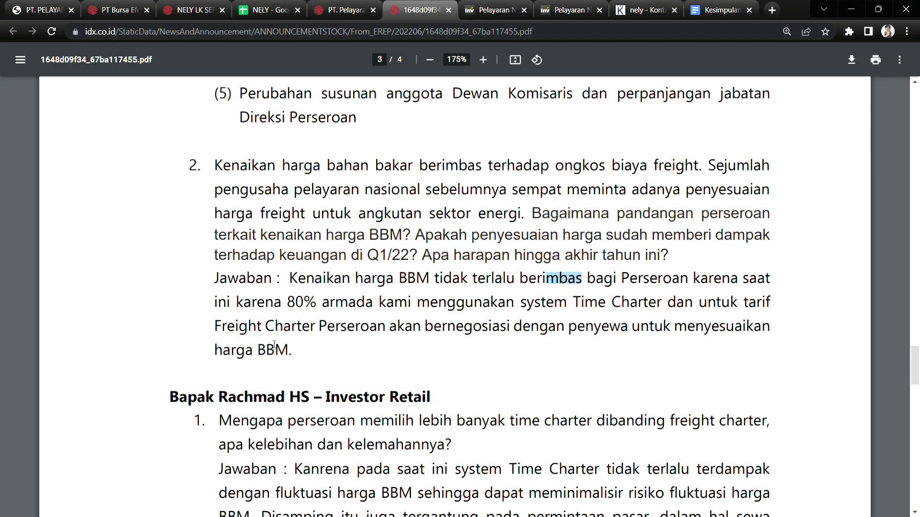
pyautogui.scroll(-5, 571, 357)
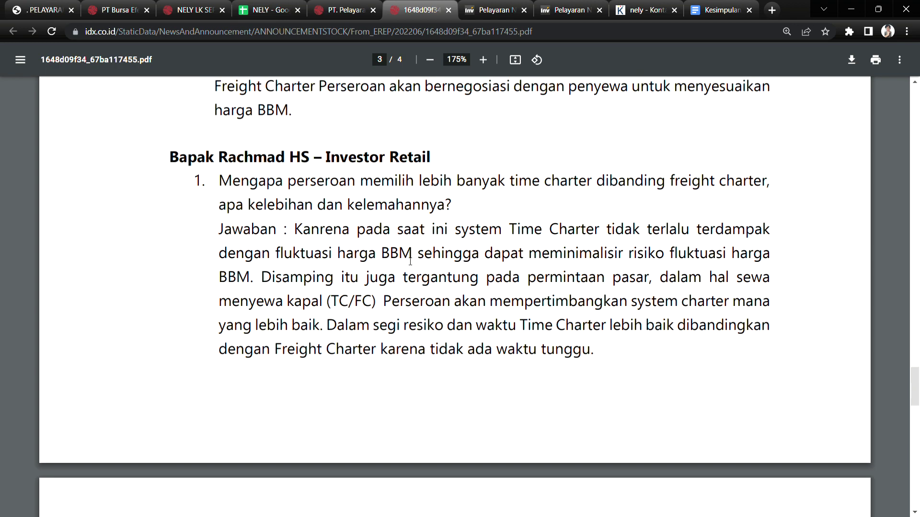
# - Read the question and answer on choosing time charter over freight charter, highlighting "Time Charter" and the "karena tidak ada waktu tunggu" passage
pyautogui.scroll(3, 489, 249)
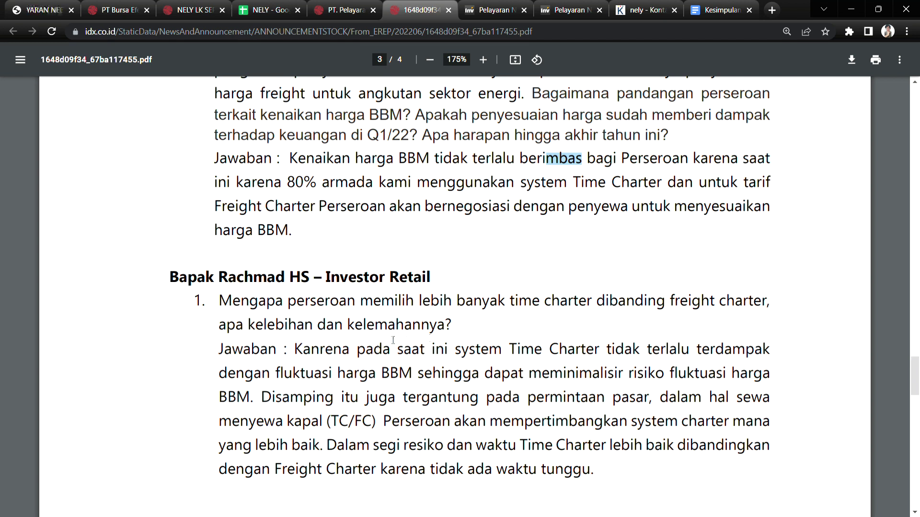
pyautogui.scroll(-2, 401, 345)
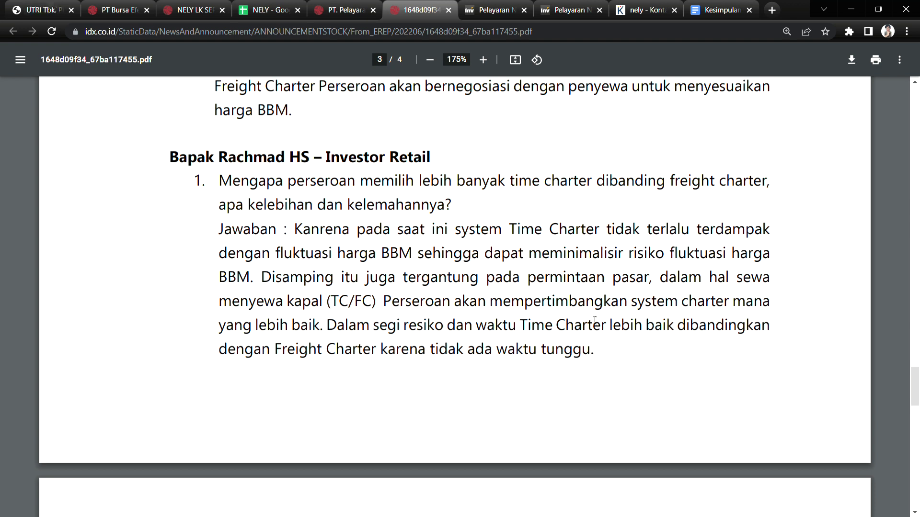
pyautogui.moveTo(508, 230); pyautogui.dragTo(584, 230)
pyautogui.click(533, 229)
pyautogui.moveTo(308, 349); pyautogui.dragTo(539, 358)
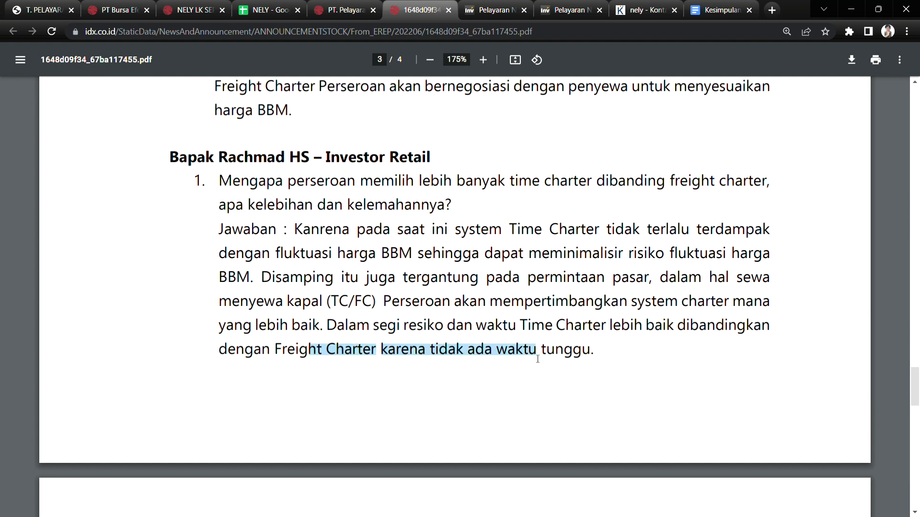
pyautogui.moveTo(246, 353); pyautogui.dragTo(562, 354)
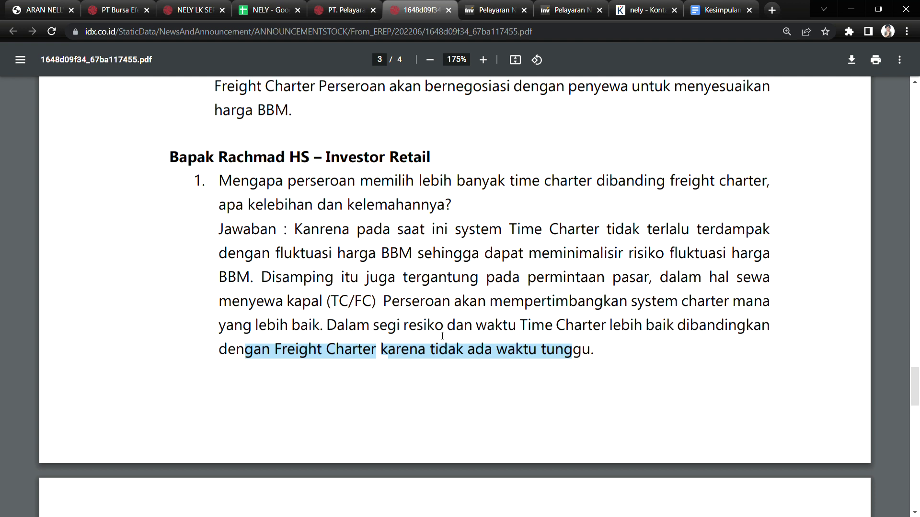
pyautogui.moveTo(510, 229); pyautogui.dragTo(600, 235)
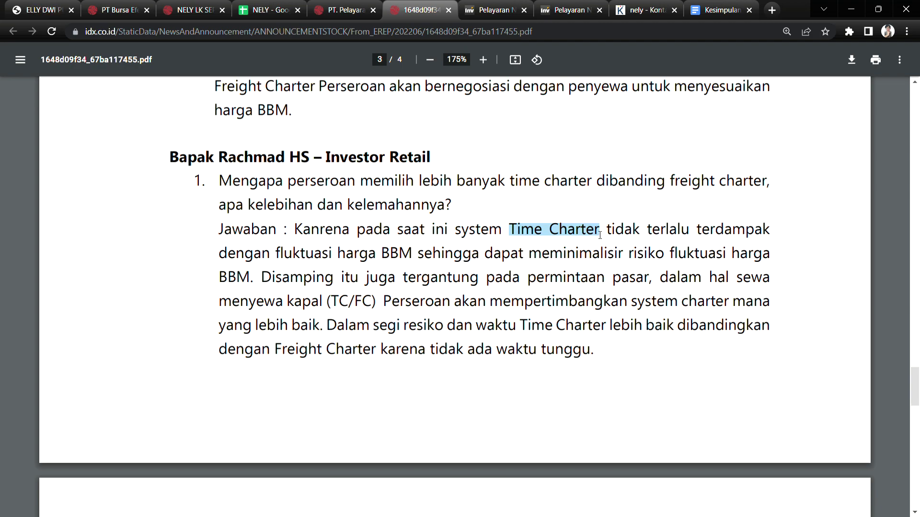
# - Open NELY LK SEPT22.pdf and locate the profit or loss statement on page 5 for the revenue note reference
pyautogui.click(345, 10)
pyautogui.click(204, 8)
pyautogui.scroll(-15, 646, 313)
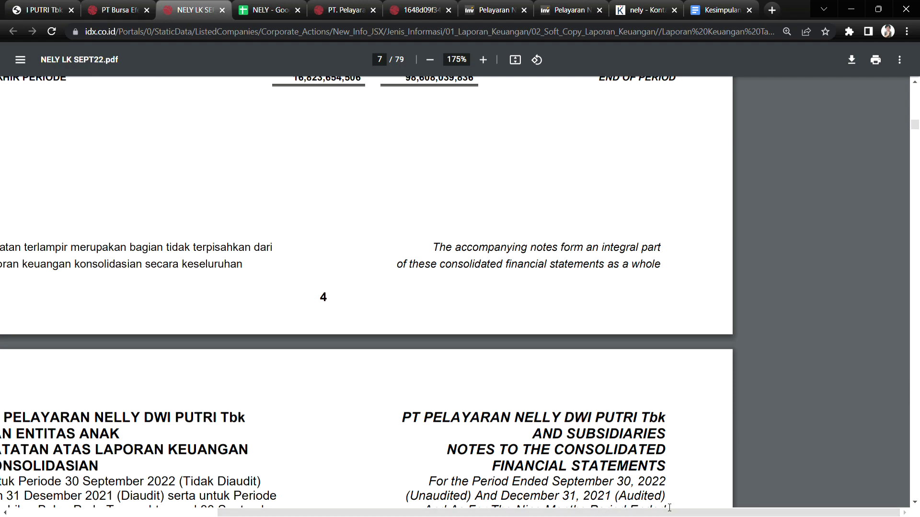
pyautogui.moveTo(667, 513); pyautogui.dragTo(564, 514)
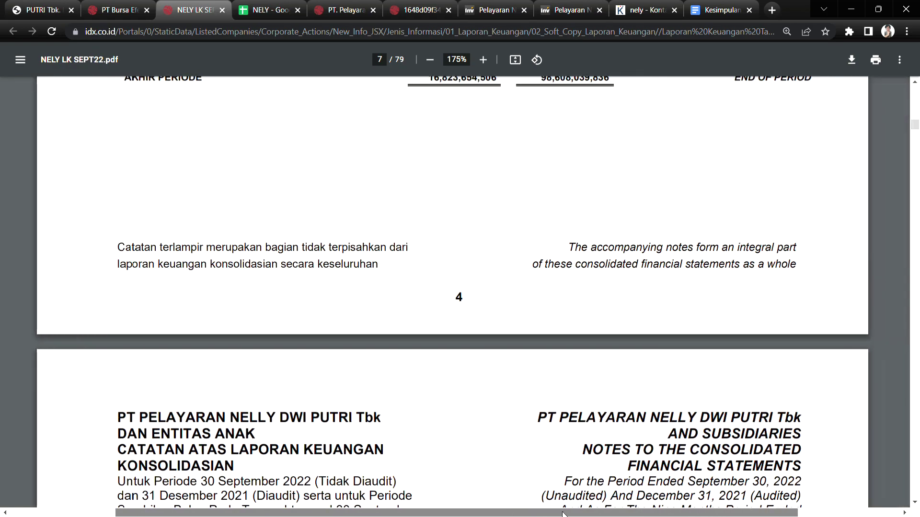
pyautogui.moveTo(915, 125); pyautogui.dragTo(916, 360)
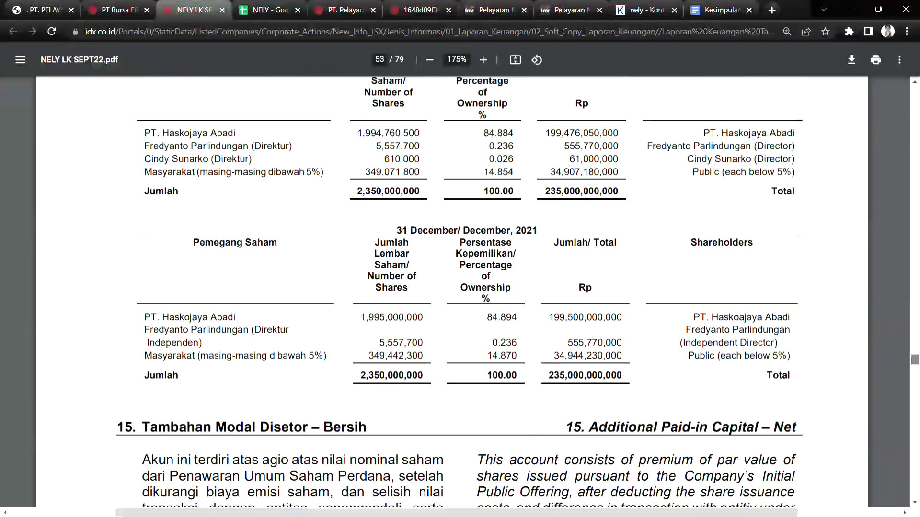
pyautogui.scroll(1, 849, 299)
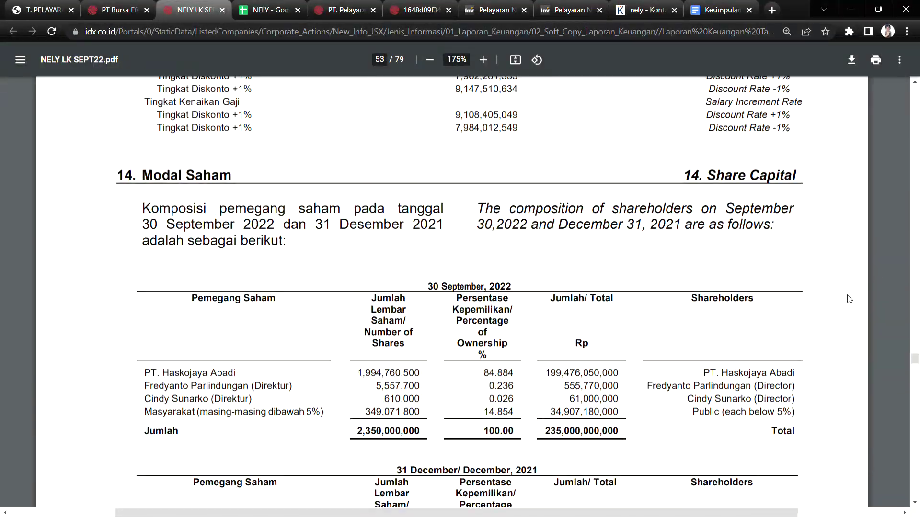
pyautogui.moveTo(916, 354); pyautogui.dragTo(917, 109)
pyautogui.scroll(-20, 453, 317)
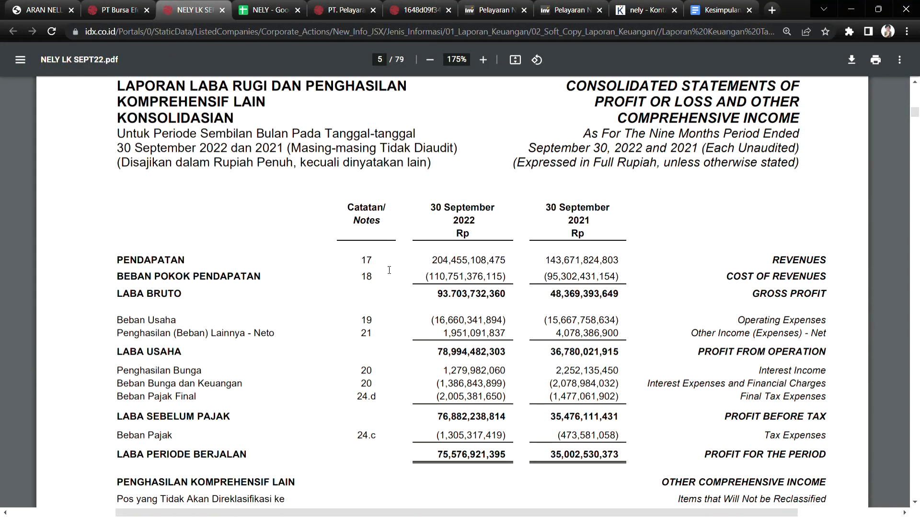
# - Find the table of customers exceeding 10% of revenue in the revenue note on page 55
pyautogui.moveTo(916, 112); pyautogui.dragTo(916, 371)
pyautogui.scroll(-10, 403, 389)
pyautogui.scroll(18, 407, 386)
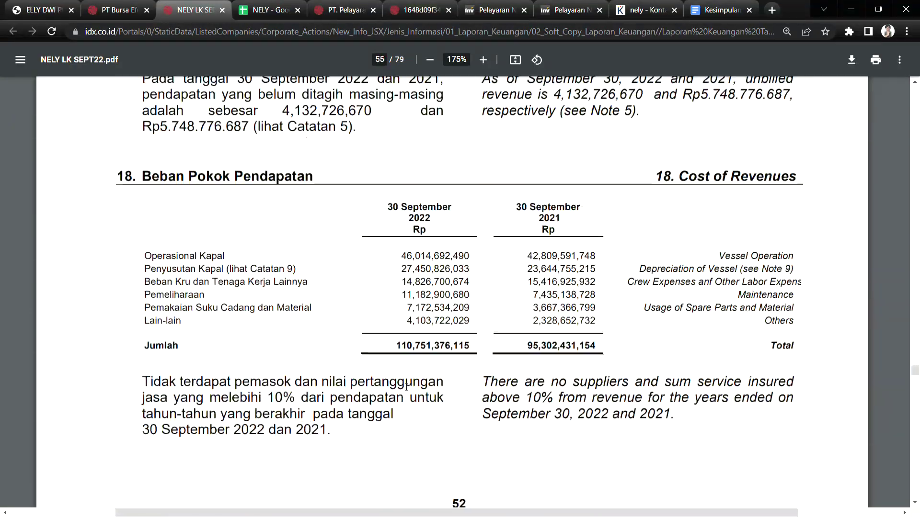
pyautogui.scroll(7, 407, 386)
pyautogui.scroll(-8, 406, 385)
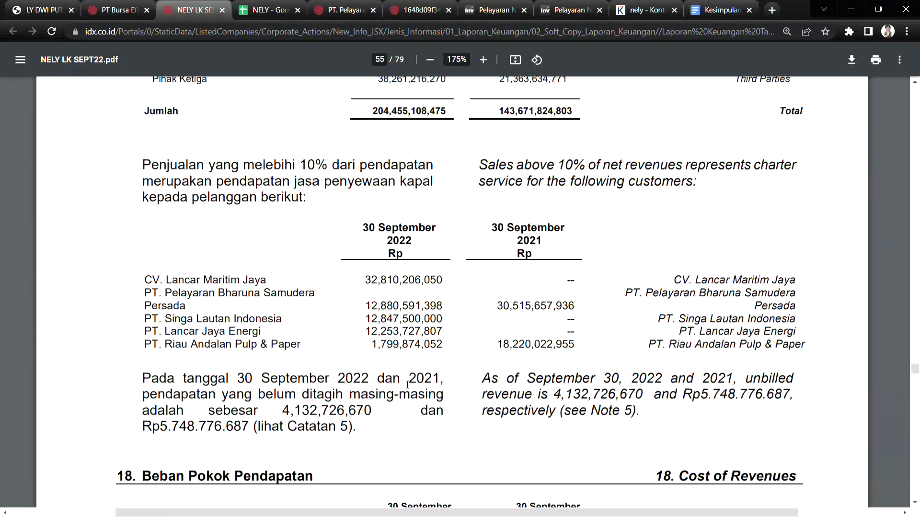
# - Read the major customers, highlighting Singa Lautan Indonesia, Lancar Maritim Jaya, Pelayaran Bharuna Samudera, Lancar Jaya Energi and Riau Andalan Pulp & Paper
pyautogui.moveTo(165, 318); pyautogui.dragTo(275, 325)
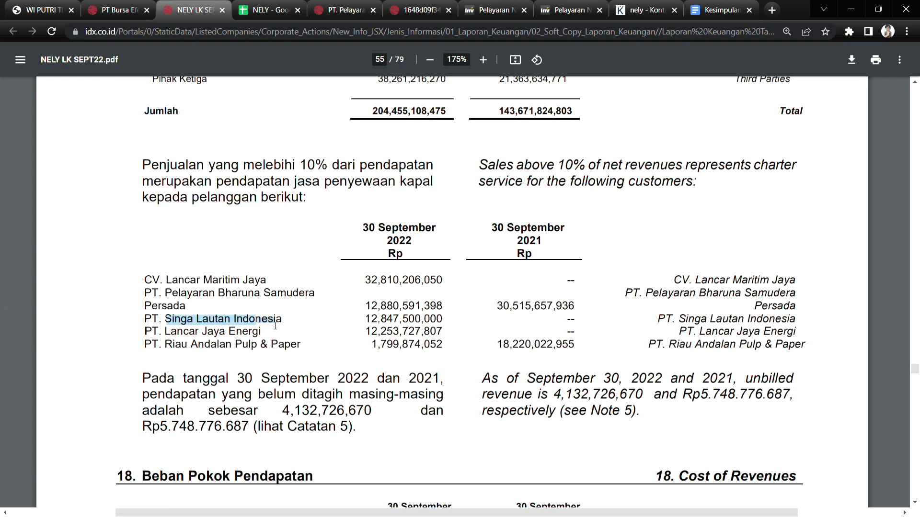
pyautogui.click(266, 326)
pyautogui.moveTo(166, 319); pyautogui.dragTo(266, 327)
pyautogui.moveTo(180, 279); pyautogui.dragTo(271, 287)
pyautogui.moveTo(172, 293); pyautogui.dragTo(318, 305)
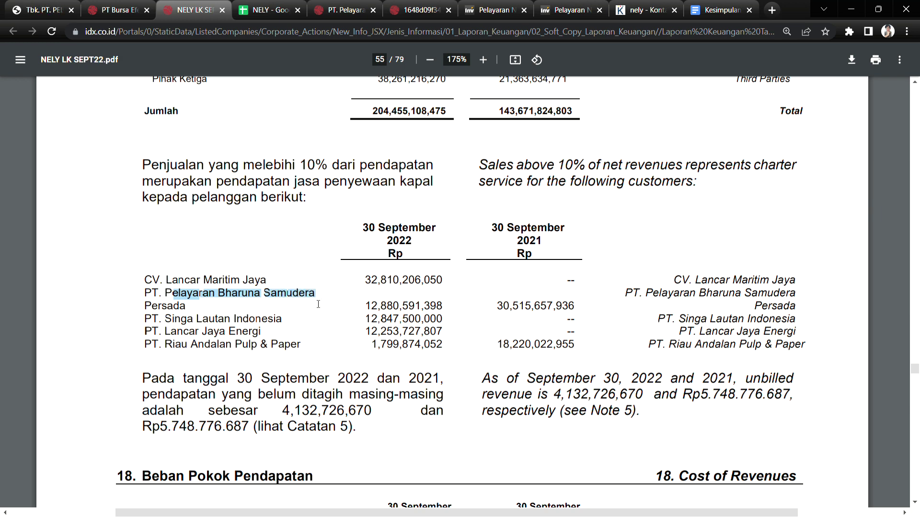
pyautogui.moveTo(184, 332); pyautogui.dragTo(260, 333)
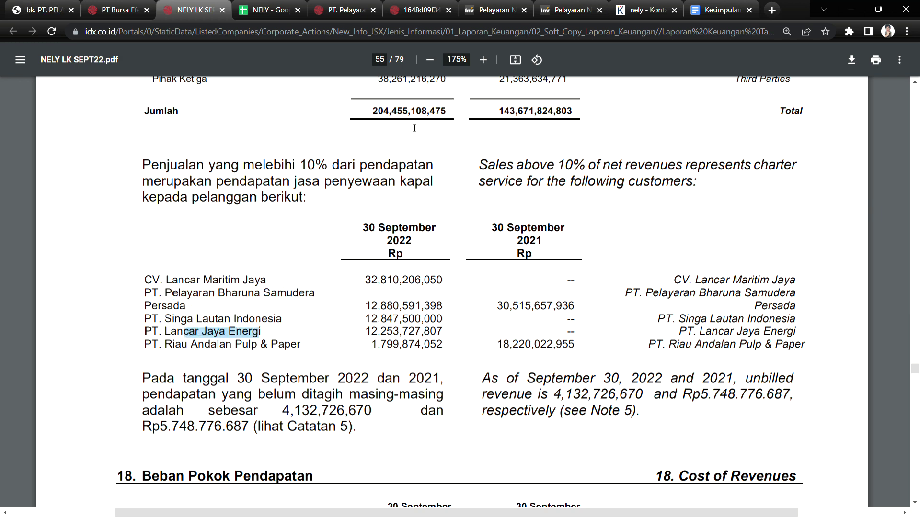
pyautogui.moveTo(262, 345); pyautogui.dragTo(291, 346)
pyautogui.moveTo(204, 351); pyautogui.dragTo(280, 352)
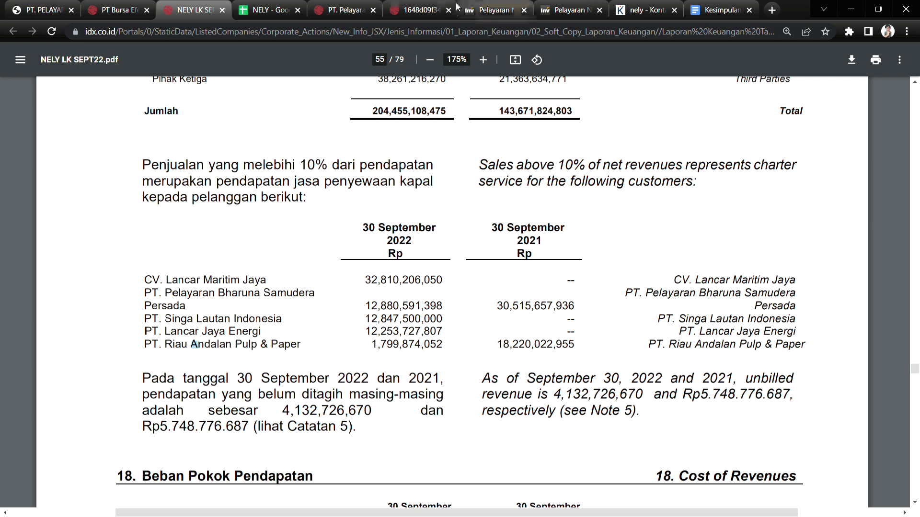
# - Recheck the time charter answer and look through the public presentation's cargo, profit and loss, fleet and company profile slides
pyautogui.click(416, 5)
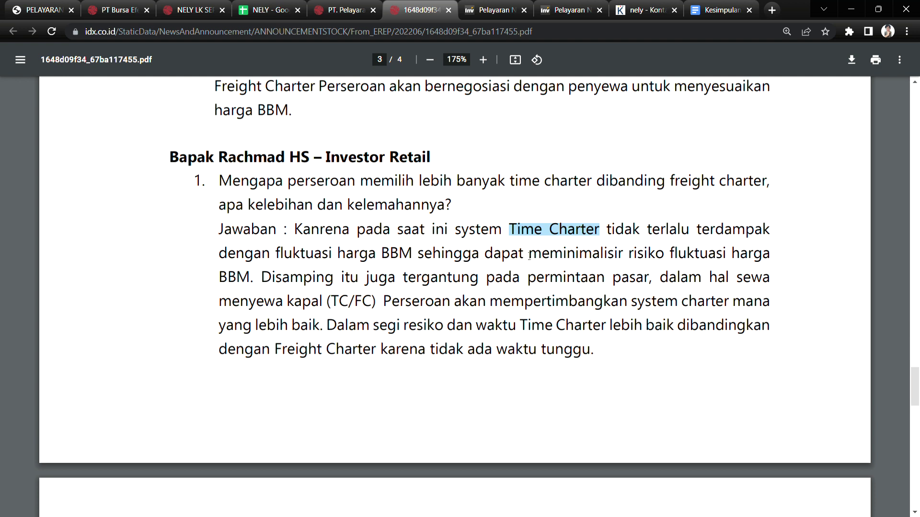
pyautogui.click(489, 266)
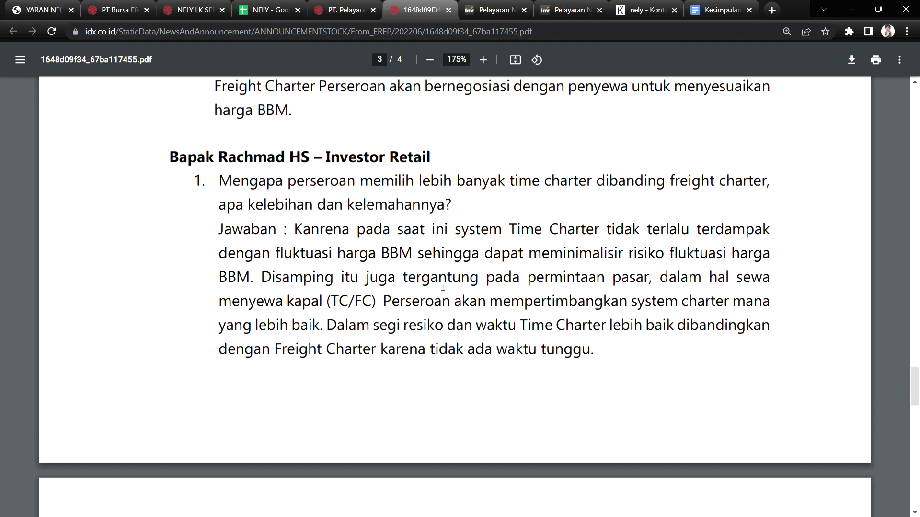
pyautogui.click(344, 10)
pyautogui.scroll(-10, 512, 391)
pyautogui.scroll(8, 512, 390)
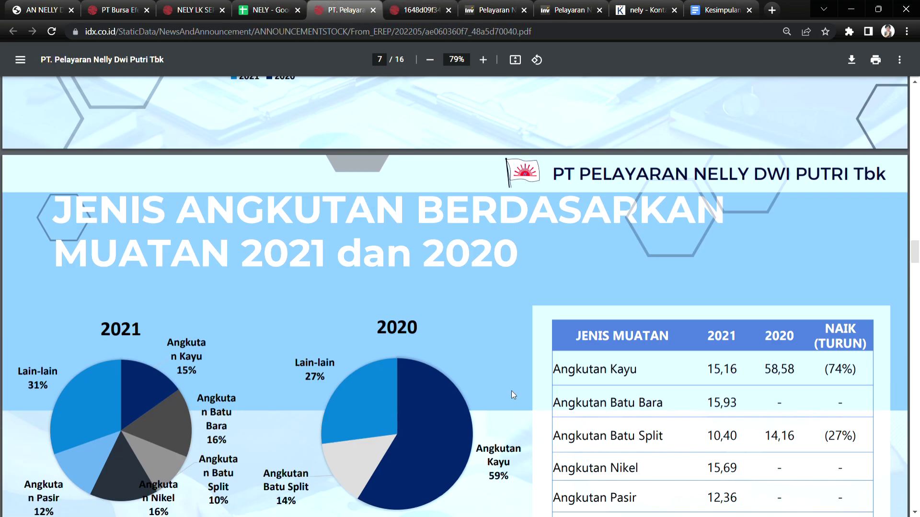
pyautogui.scroll(-5, 435, 367)
pyautogui.scroll(15, 438, 367)
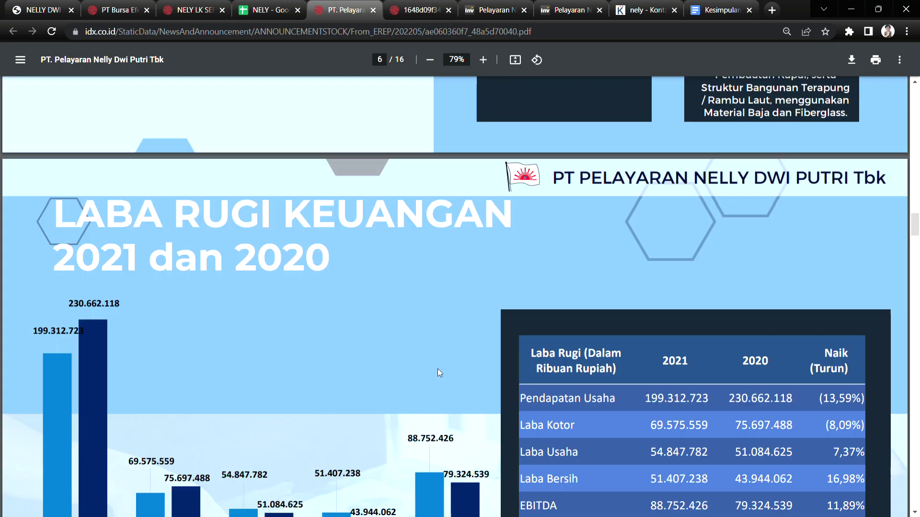
pyautogui.scroll(15, 437, 366)
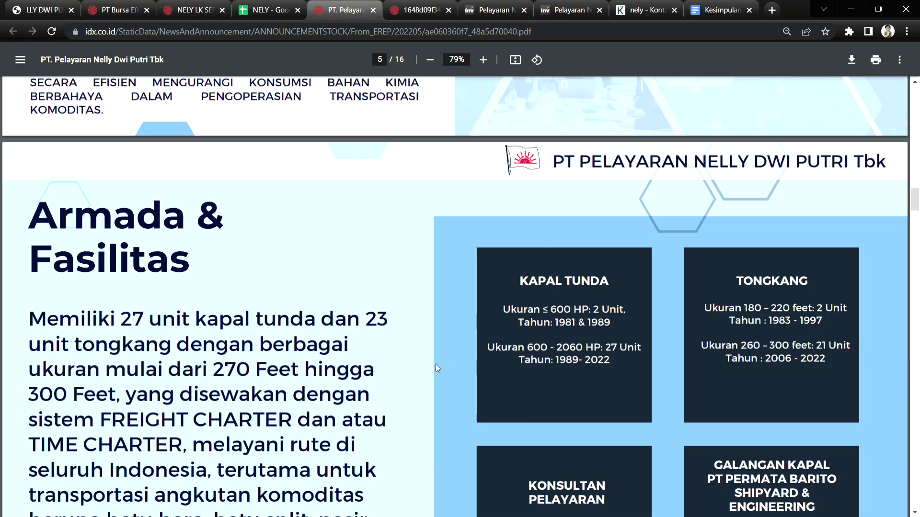
pyautogui.scroll(10, 435, 368)
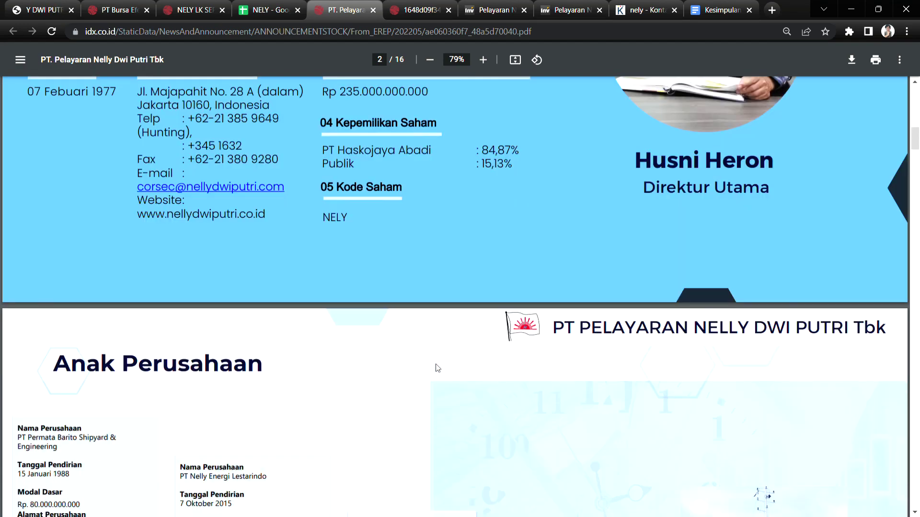
pyautogui.scroll(-3, 436, 367)
pyautogui.scroll(6, 435, 368)
pyautogui.scroll(-20, 435, 367)
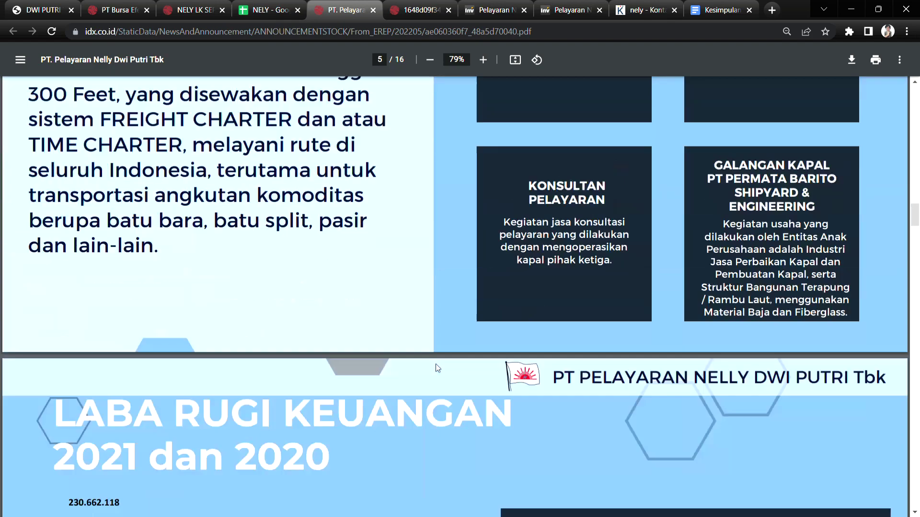
# - Find the slide "JENIS ANGKUTAN BERDASARKAN SEWA 2021 DAN 2020" on page 8 and highlight "SEWA" in its title
pyautogui.scroll(-15, 436, 365)
pyautogui.scroll(6, 436, 365)
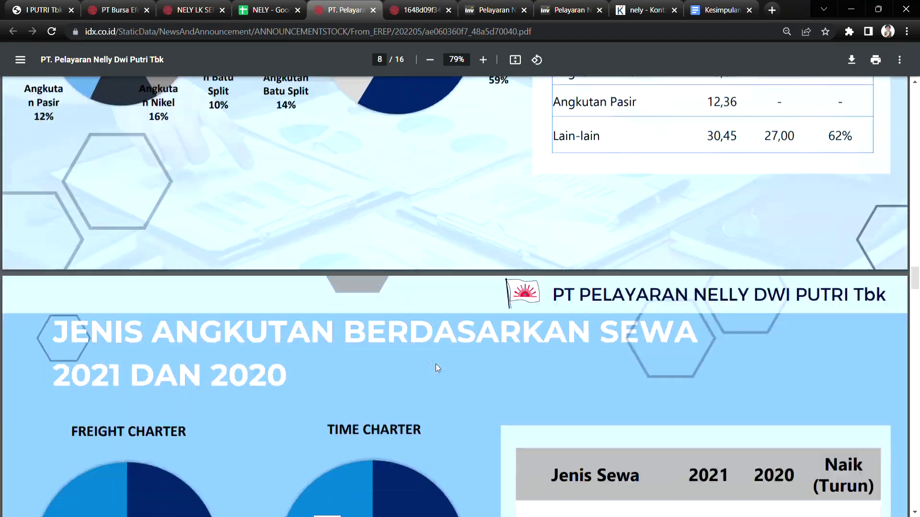
pyautogui.scroll(-5, 436, 365)
pyautogui.scroll(4, 435, 364)
pyautogui.scroll(-1, 476, 372)
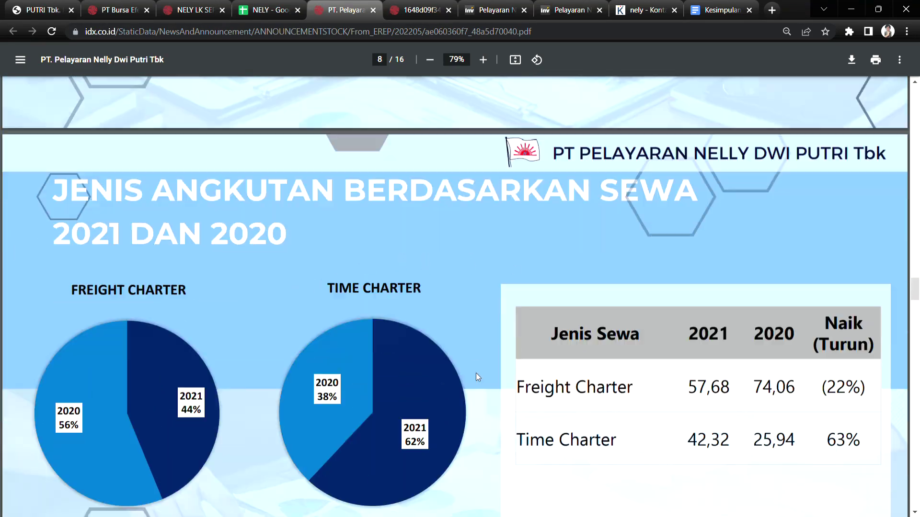
pyautogui.moveTo(600, 189); pyautogui.dragTo(675, 188)
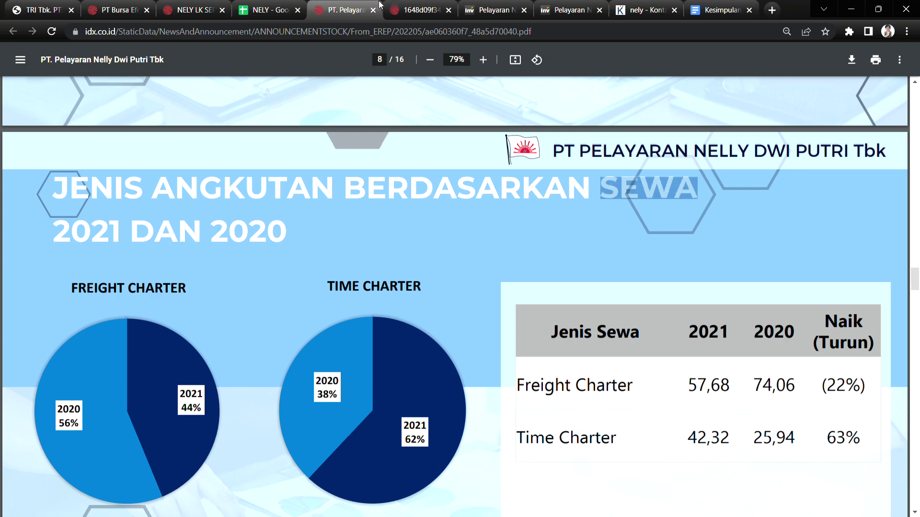
# - Return to the September 2022 financial report and highlight "jasa penyewaan kapal" in the sentence on sales above 10% of revenue
pyautogui.click(269, 10)
pyautogui.click(211, 5)
pyautogui.scroll(1, 268, 230)
pyautogui.moveTo(267, 225); pyautogui.dragTo(347, 237)
pyautogui.click(375, 239)
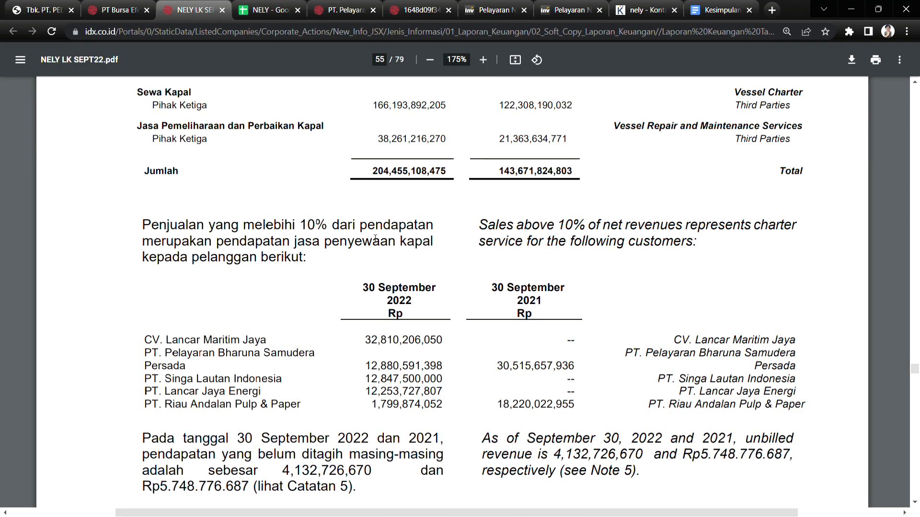
pyautogui.moveTo(217, 242); pyautogui.dragTo(430, 246)
pyautogui.click(301, 247)
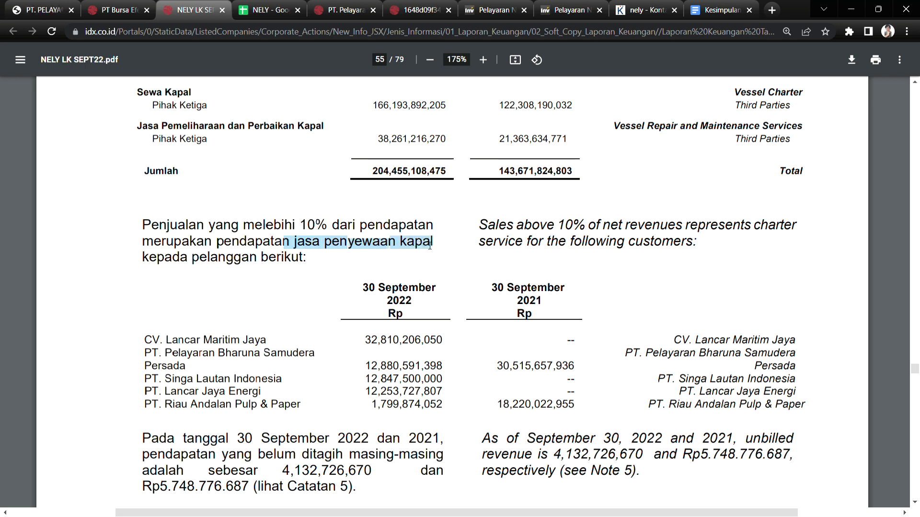
pyautogui.click(453, 248)
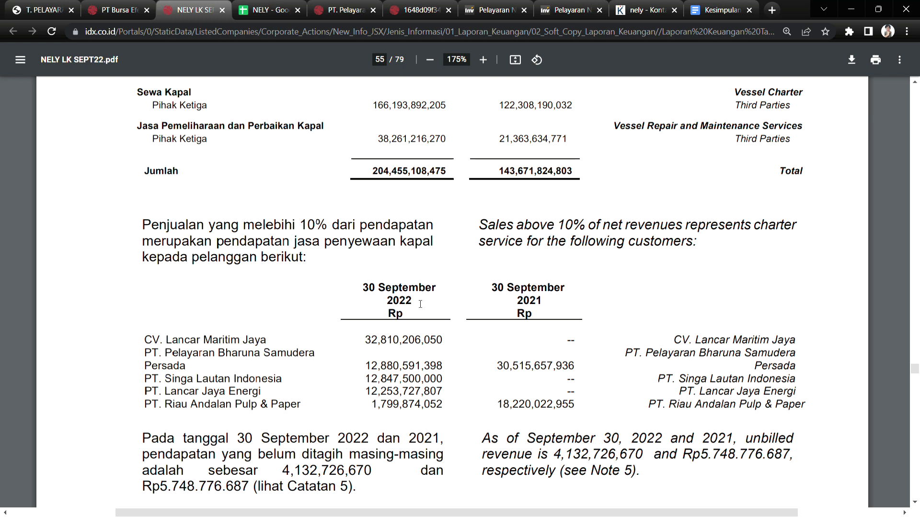
pyautogui.moveTo(326, 243); pyautogui.dragTo(434, 245)
# - Review the note 17 revenue breakdown by vessel charter and repair services together with the major customer list
pyautogui.scroll(4, 310, 340)
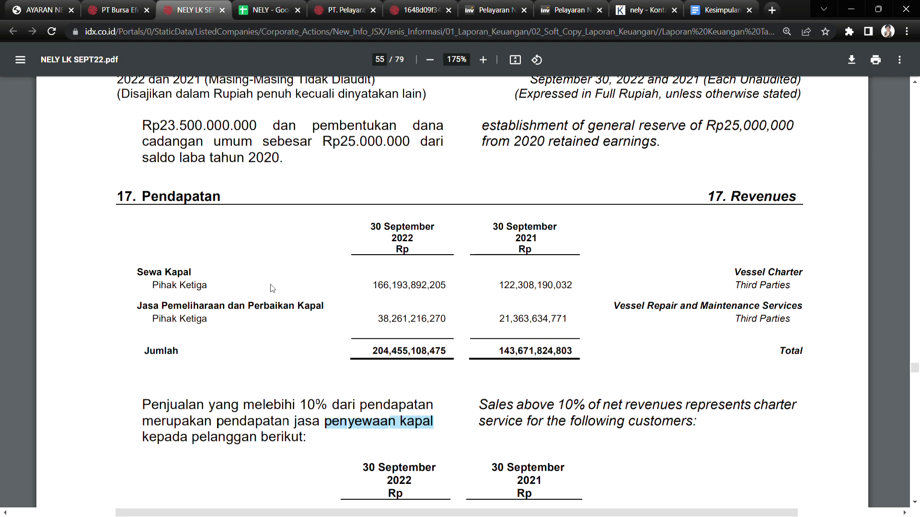
pyautogui.scroll(-8, 316, 254)
pyautogui.moveTo(167, 160); pyautogui.dragTo(264, 170)
pyautogui.moveTo(192, 179); pyautogui.dragTo(249, 225)
pyautogui.scroll(5, 267, 261)
# - Review the presentation's charter type and "RASIO USAHA" slides, and return to the time charter answer in the public expose document
pyautogui.click(349, 8)
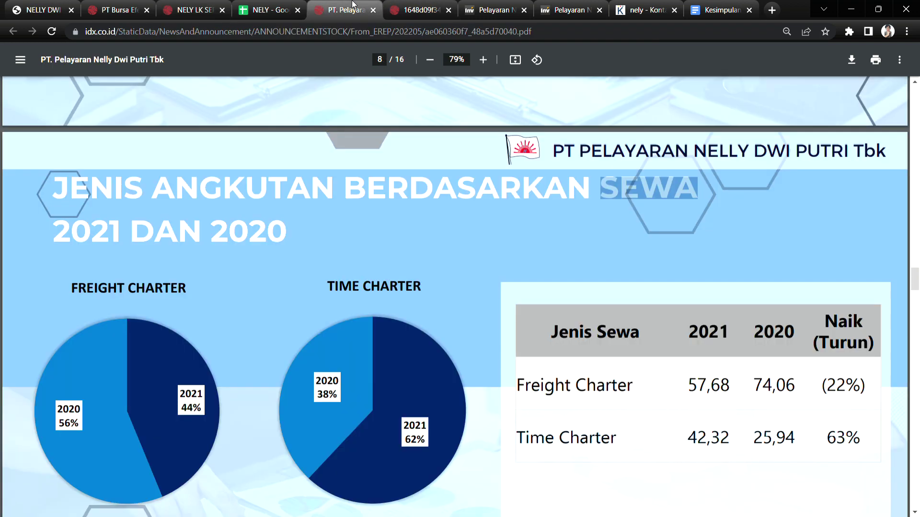
pyautogui.click(412, 10)
pyautogui.click(342, 7)
pyautogui.scroll(-20, 431, 374)
pyautogui.scroll(10, 431, 375)
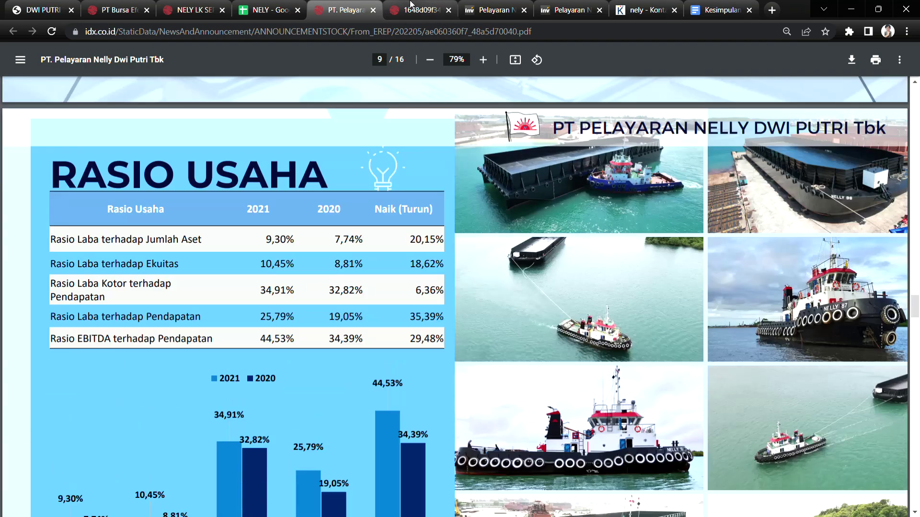
pyautogui.click(416, 6)
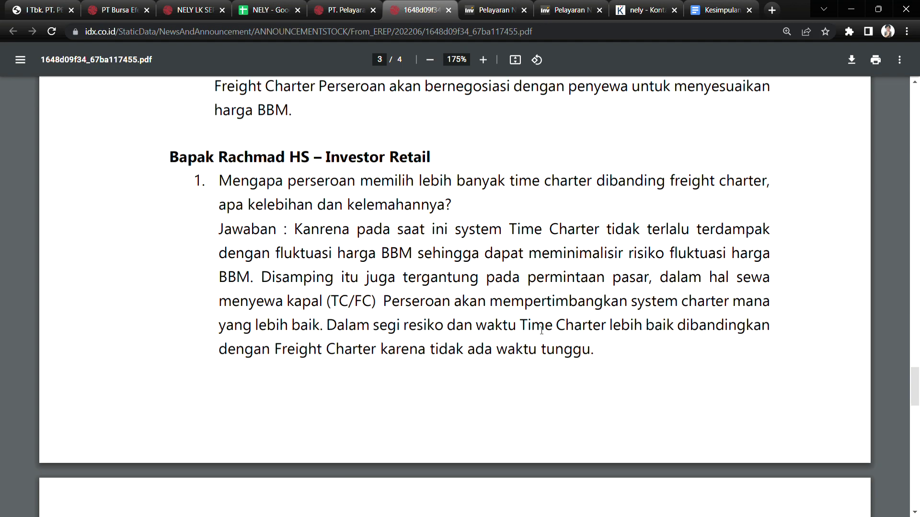
# - Read the investor questions and answers on pages 3 and 4, covering time charter, business partners and expansion plans
pyautogui.scroll(-9, 541, 329)
pyautogui.scroll(6, 520, 359)
pyautogui.scroll(4, 520, 359)
pyautogui.scroll(-11, 415, 364)
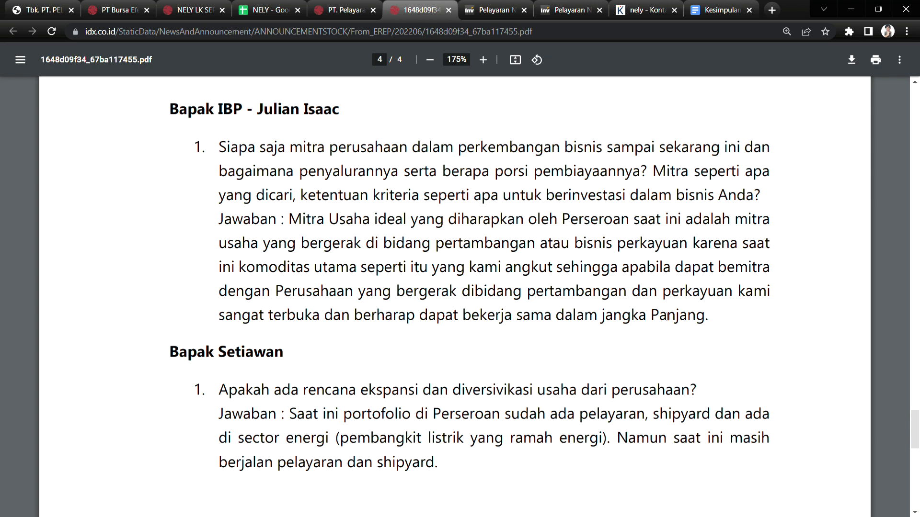
pyautogui.scroll(-4, 380, 365)
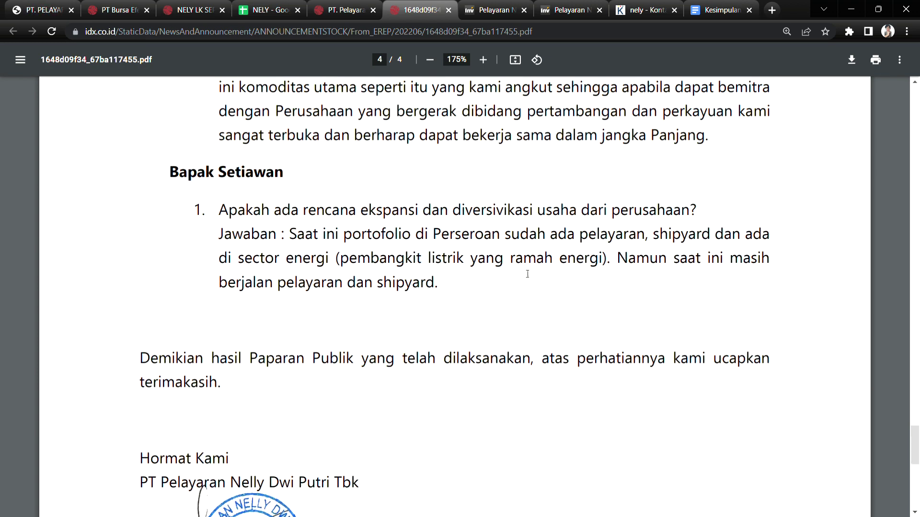
pyautogui.scroll(4, 314, 301)
pyautogui.scroll(-3, 330, 372)
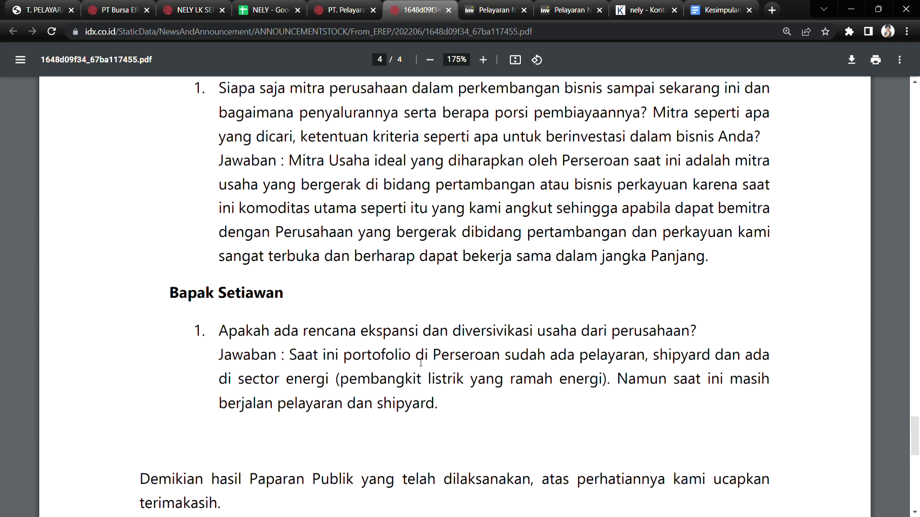
pyautogui.scroll(4, 406, 244)
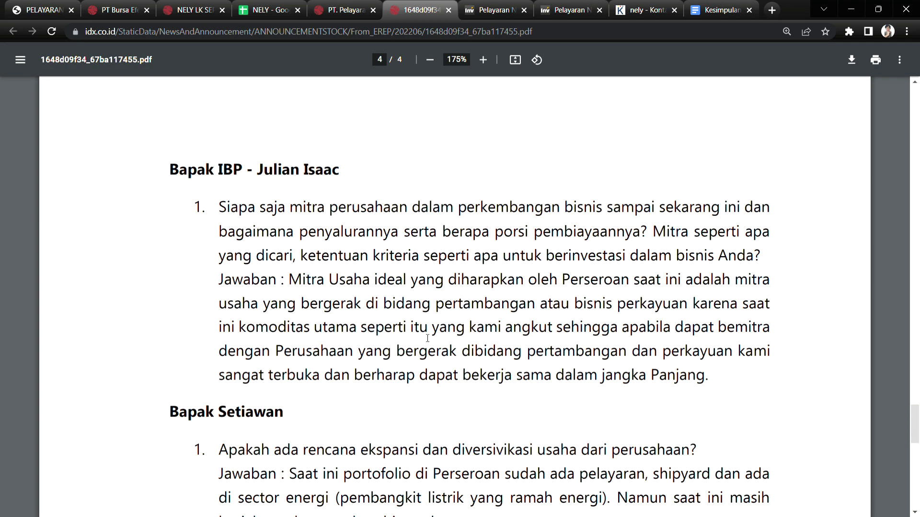
pyautogui.scroll(-3, 345, 353)
pyautogui.scroll(-3, 276, 350)
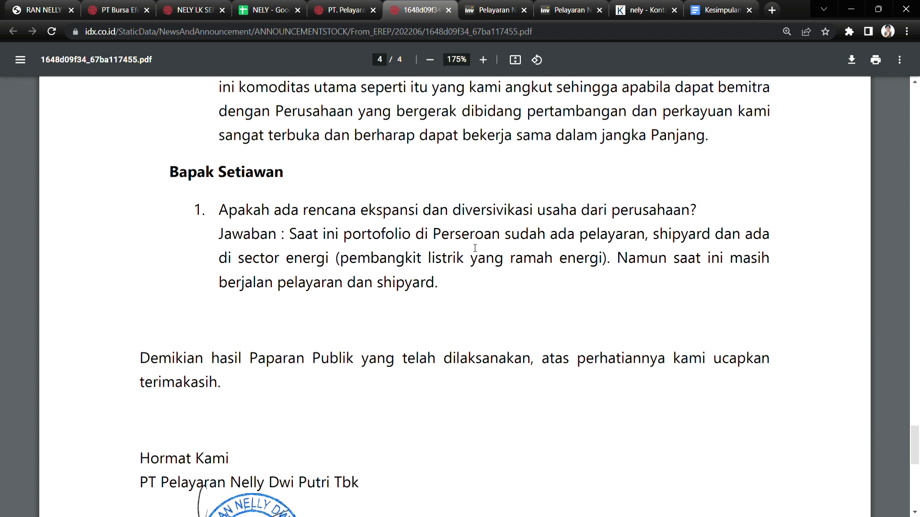
# - Highlight the key phrases in the page 4 diversification answer about shipping, shipyard and energy, and look over the document's end
pyautogui.moveTo(580, 235); pyautogui.dragTo(681, 235)
pyautogui.moveTo(260, 258); pyautogui.dragTo(311, 258)
pyautogui.moveTo(638, 258); pyautogui.dragTo(741, 259)
pyautogui.moveTo(257, 282); pyautogui.dragTo(357, 283)
pyautogui.click(408, 284)
pyautogui.scroll(-5, 379, 360)
pyautogui.scroll(-10, 377, 359)
pyautogui.scroll(15, 376, 358)
# - Check the third-party vessel charter revenue in the NELY LK SEPT22 report and glance at the company presentation
pyautogui.click(254, 4)
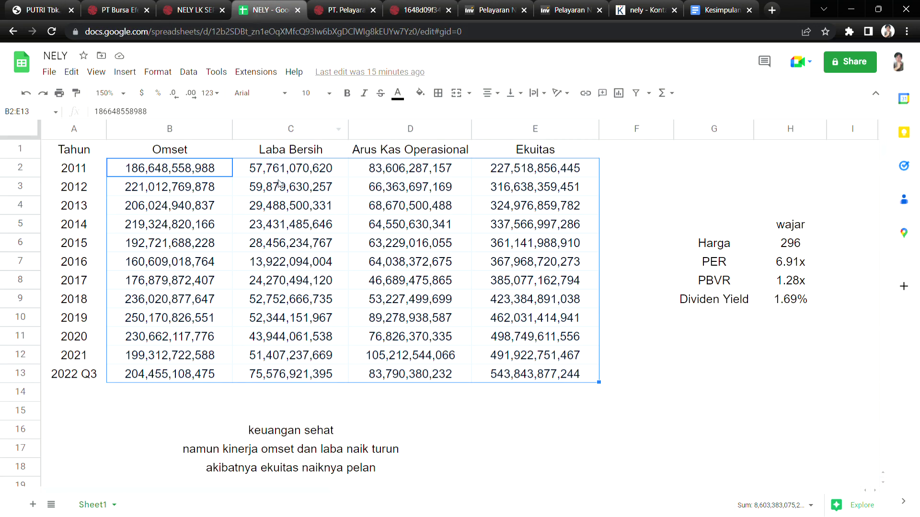
pyautogui.click(191, 10)
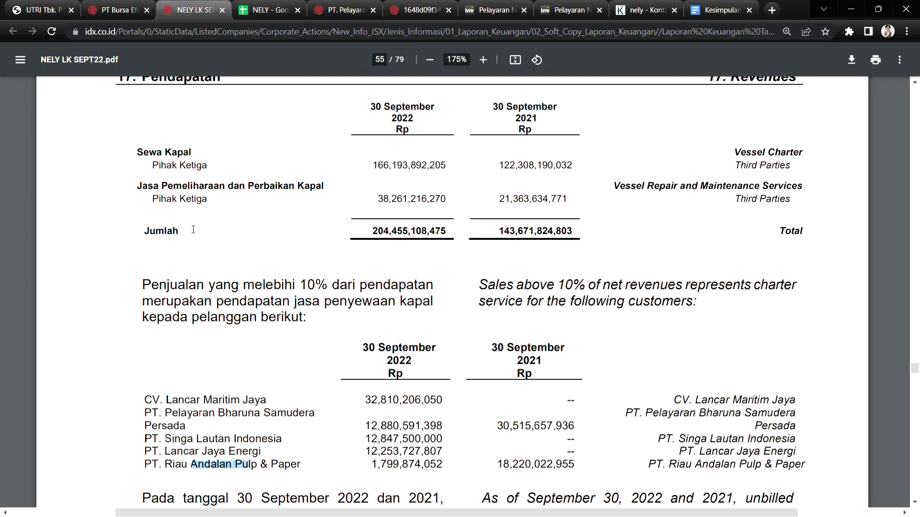
pyautogui.moveTo(161, 165); pyautogui.dragTo(211, 168)
pyautogui.click(357, 13)
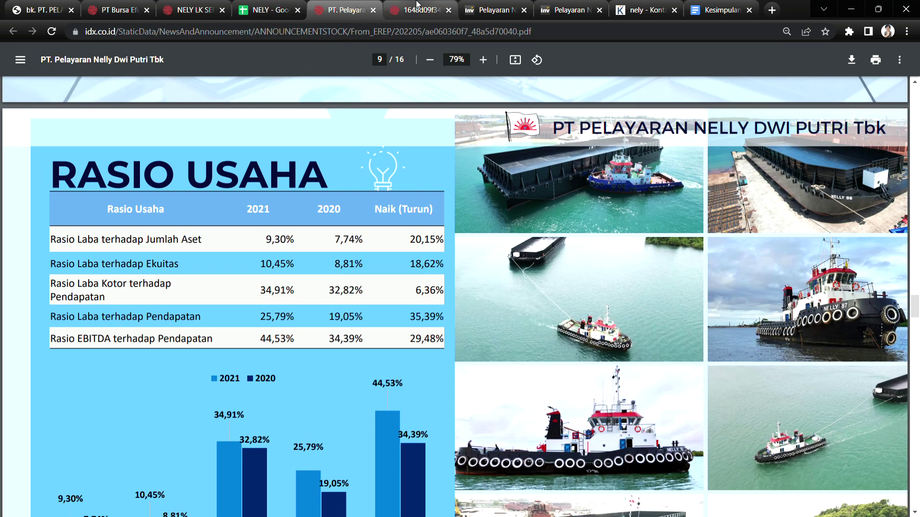
# - Return to the public expose Q&A PDF and read the page 2 answers on fleet additions and 2022 targets
pyautogui.click(420, 10)
pyautogui.scroll(8, 414, 332)
pyautogui.scroll(15, 414, 332)
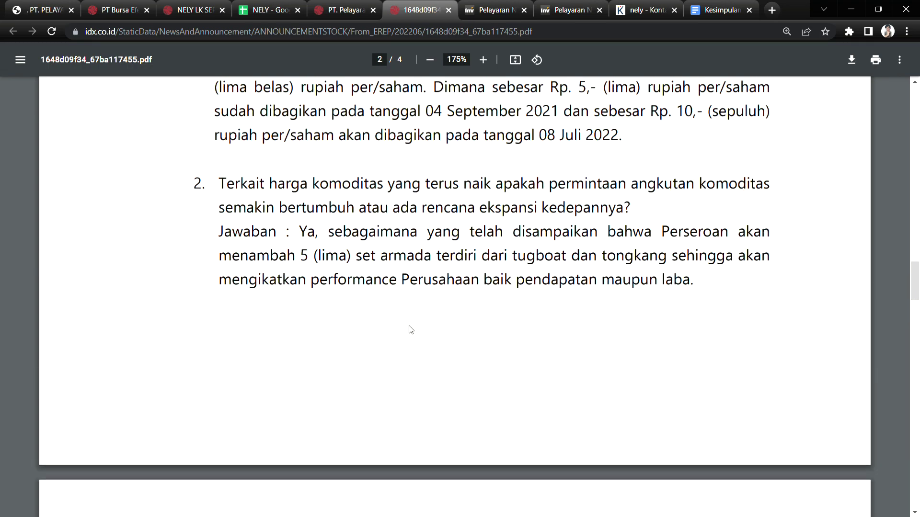
pyautogui.scroll(4, 412, 324)
pyautogui.scroll(-5, 403, 335)
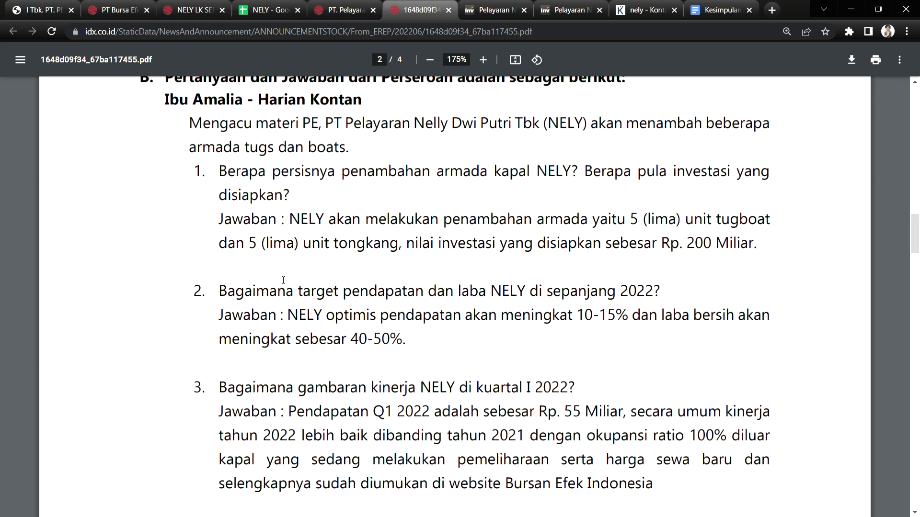
# - Look up the tugboat and barge fleet on the company website and compare it with the presentation and Q&A PDFs
pyautogui.click(51, 6)
pyautogui.scroll(-5, 662, 337)
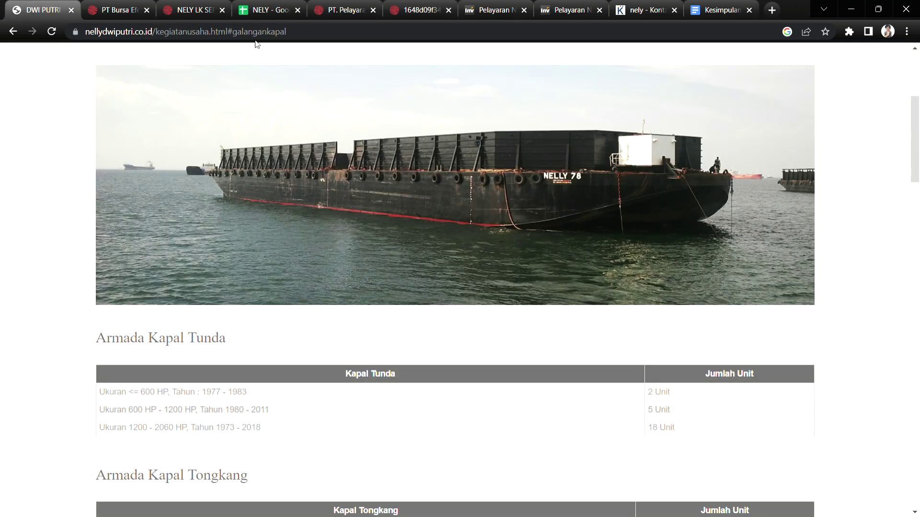
pyautogui.click(275, 4)
pyautogui.hotkey('ctrl', 'Tab')
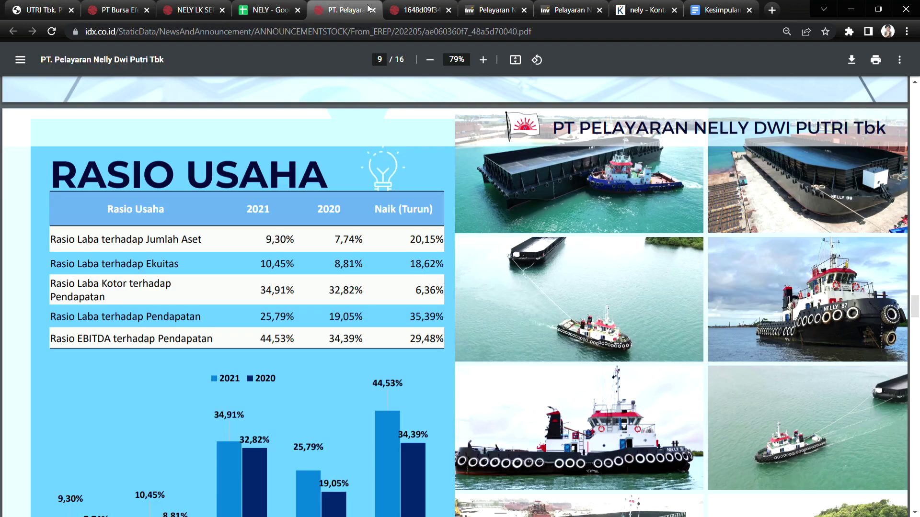
pyautogui.click(208, 3)
pyautogui.click(345, 5)
pyautogui.click(396, 4)
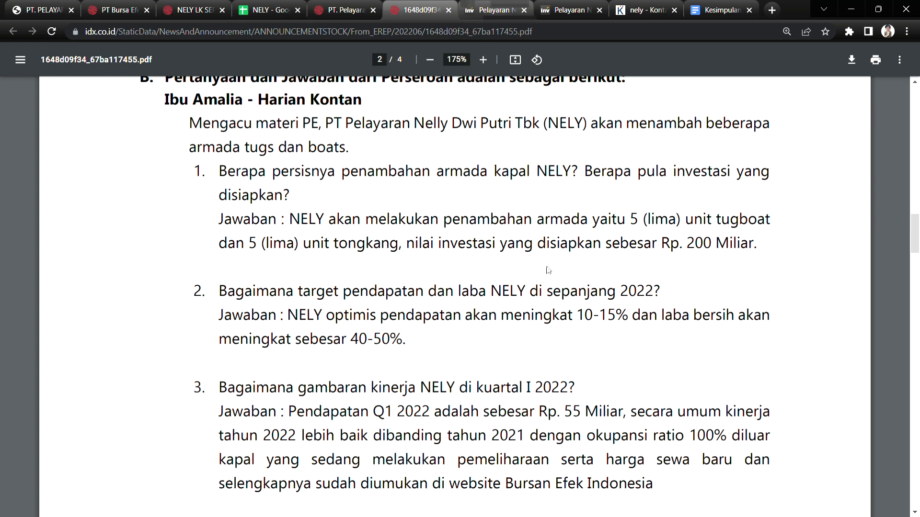
# - Examine the Pelayaran Nelly price chart on Investing.com and narrow its range to 1 Year
pyautogui.click(482, 12)
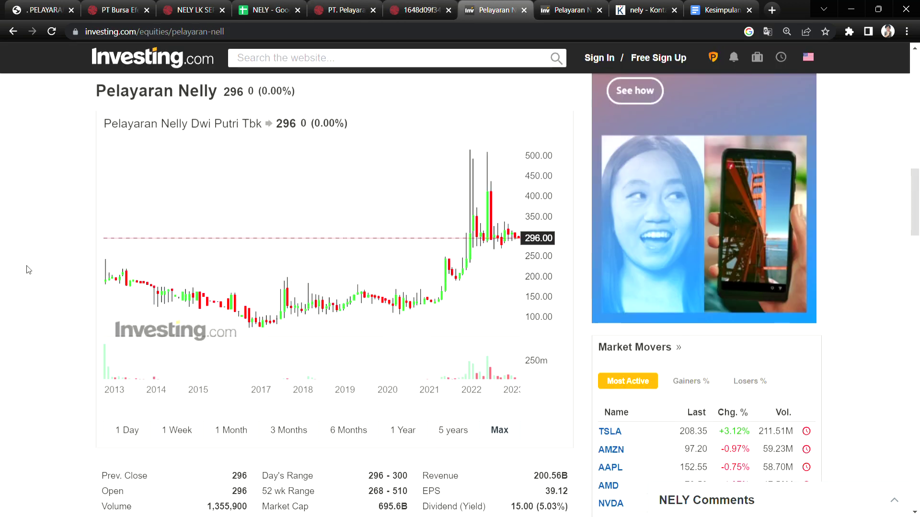
pyautogui.scroll(2, 1, 291)
pyautogui.scroll(-1, 2, 293)
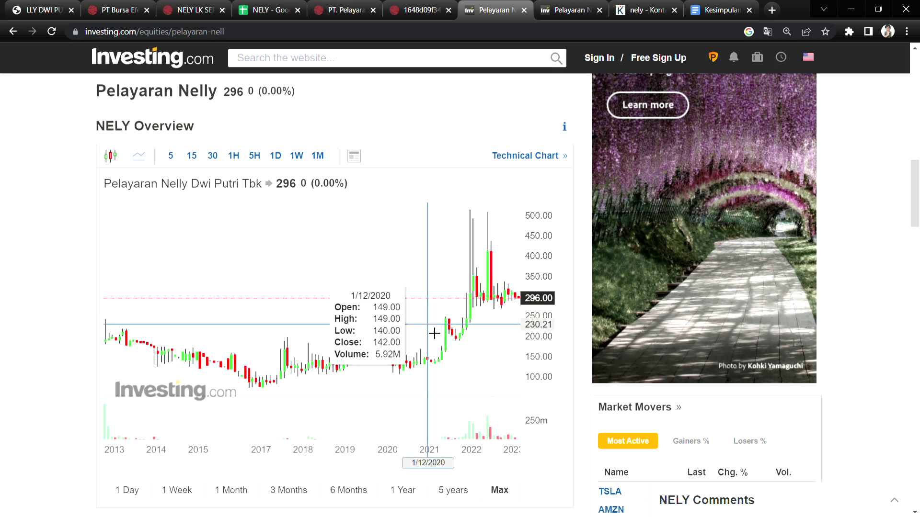
pyautogui.click(404, 490)
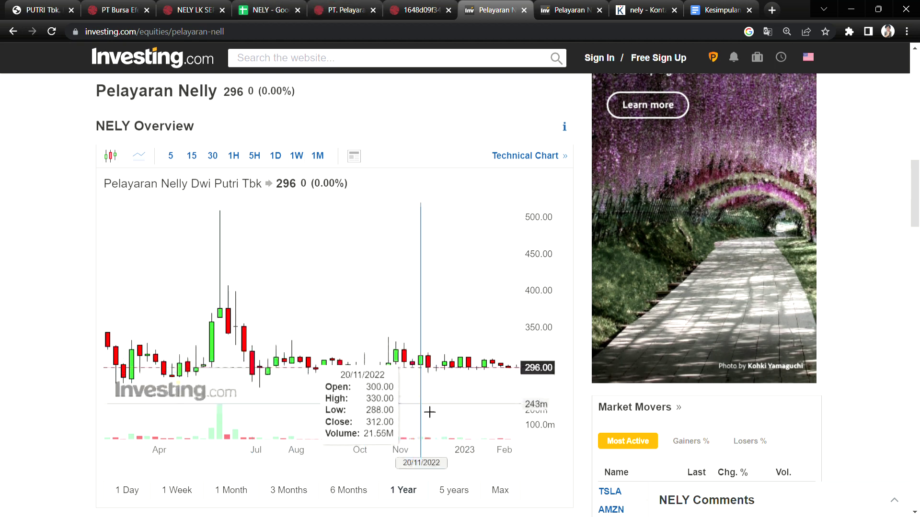
# - Review the fair-valuation label in the NELY spreadsheet and select the Ekuitas values for 2011 to 2022 Q3
pyautogui.click(264, 10)
pyautogui.click(822, 224)
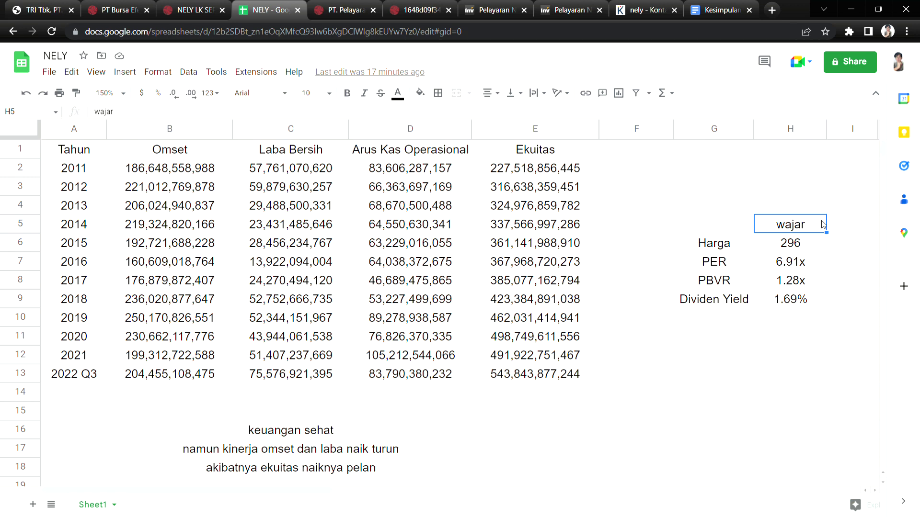
pyautogui.moveTo(590, 174); pyautogui.dragTo(598, 387)
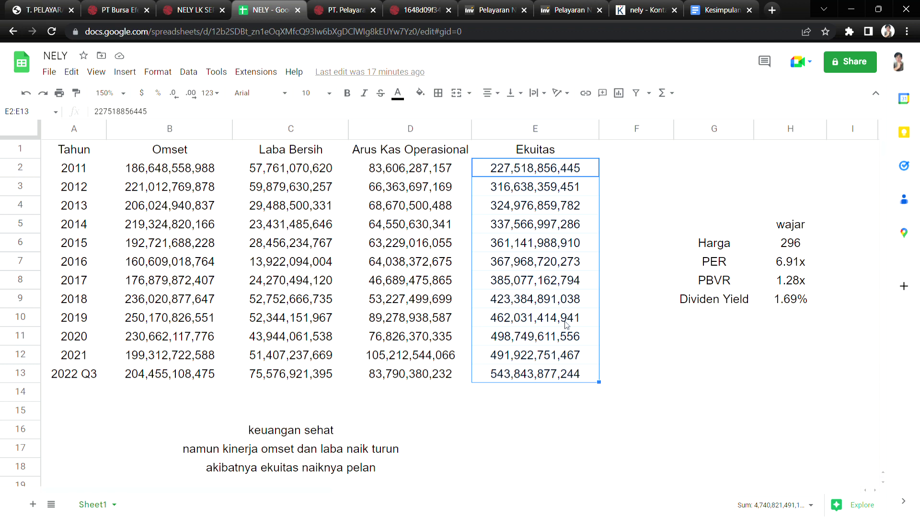
# - Set the Pelayaran Nelly chart on Investing.com to the Max range and inspect the long-term price movement
pyautogui.click(471, 5)
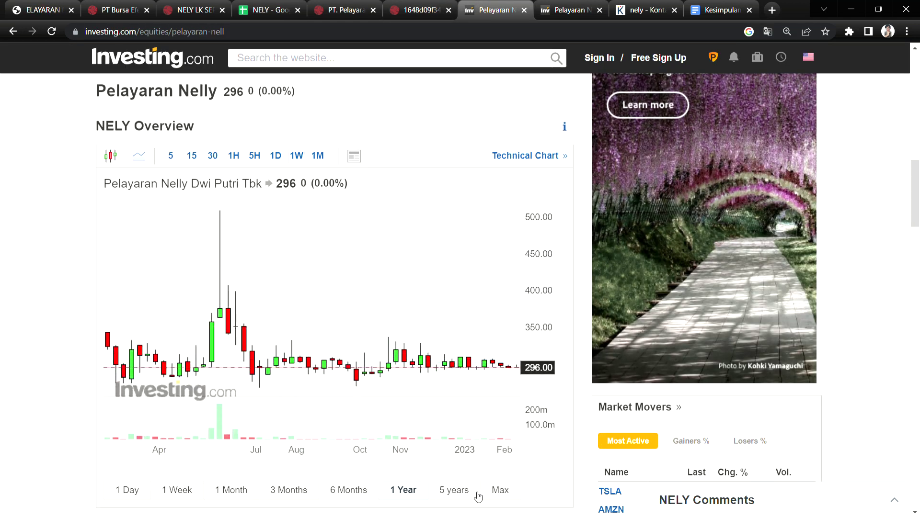
pyautogui.click(504, 494)
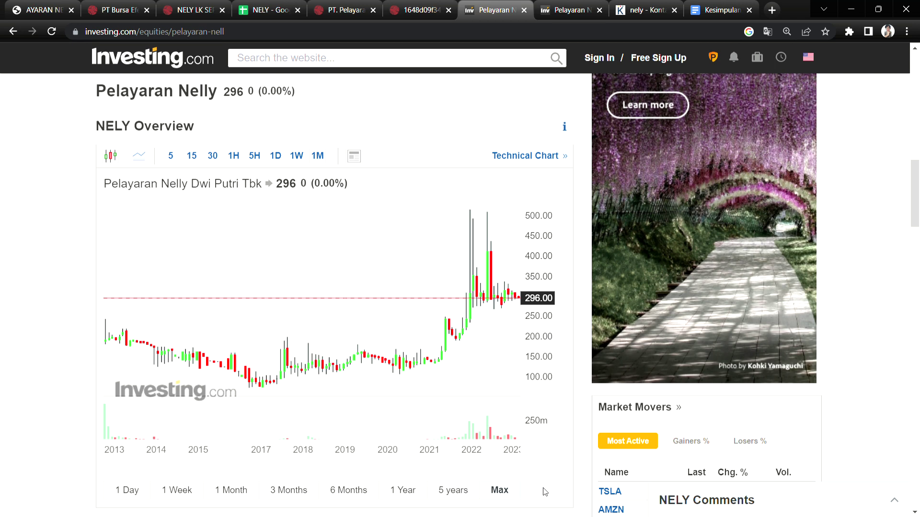
pyautogui.scroll(-1, 543, 492)
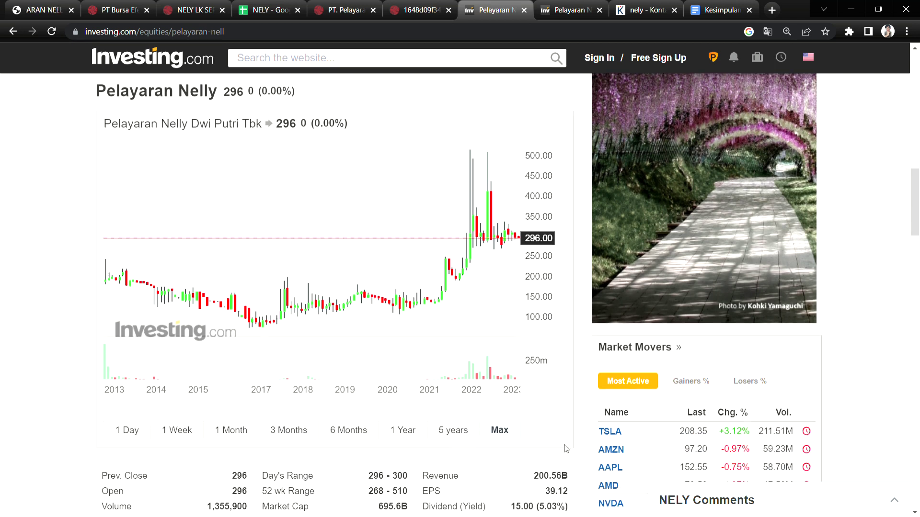
pyautogui.scroll(1, 453, 446)
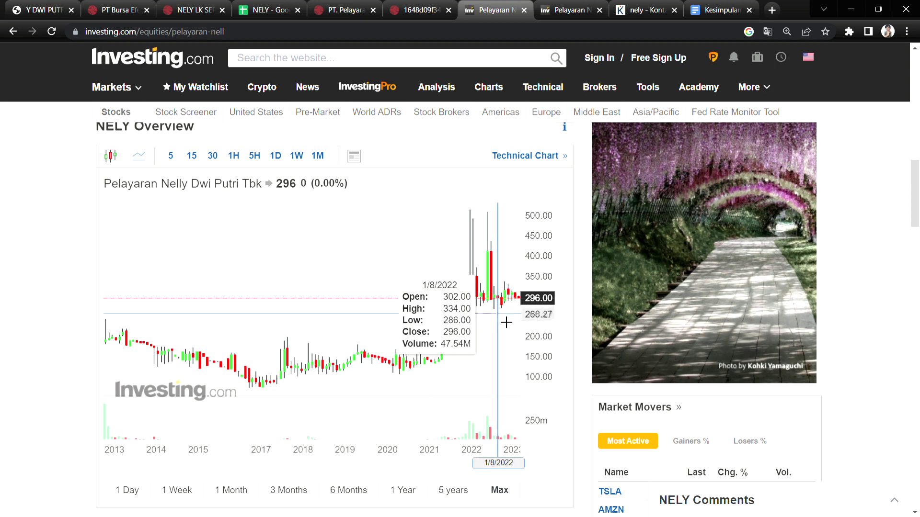
# - Compare the price chart with the NELY spreadsheet, checking the 2011 Laba Bersih and selecting the Ekuitas values through 2022 Q3
pyautogui.click(265, 9)
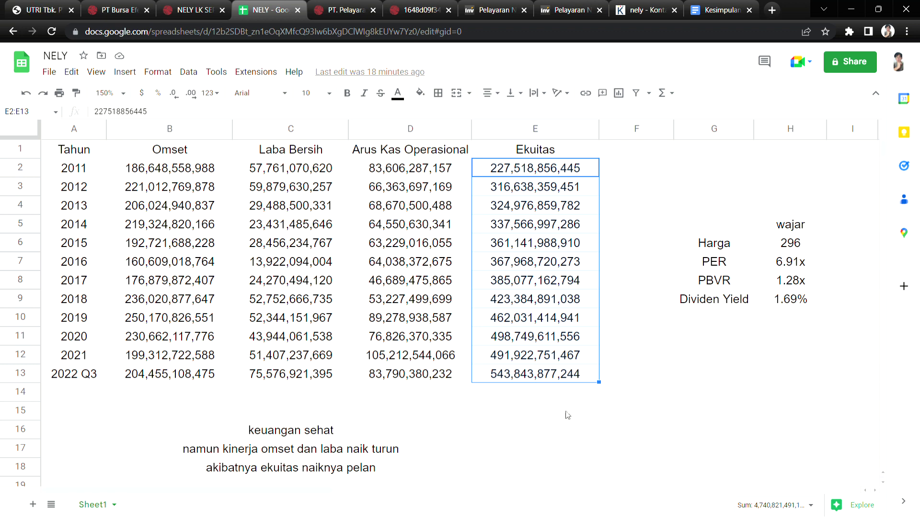
pyautogui.click(493, 10)
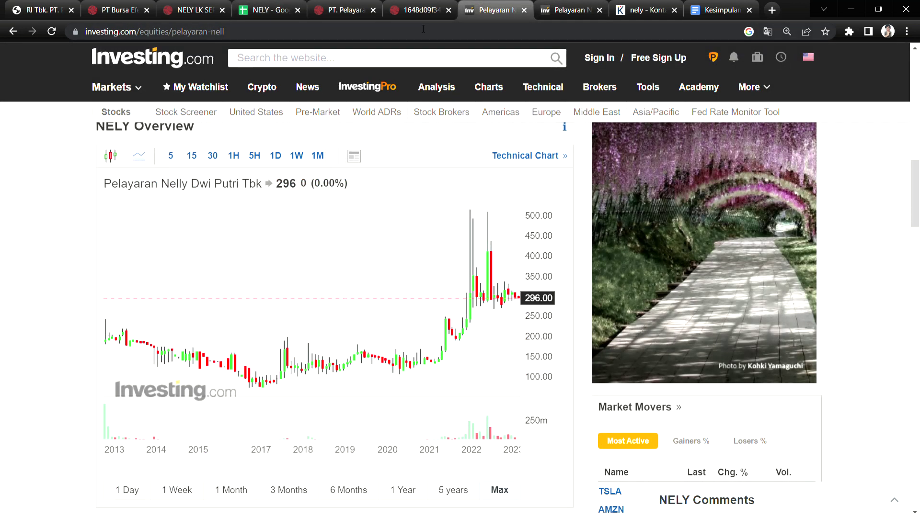
pyautogui.click(266, 9)
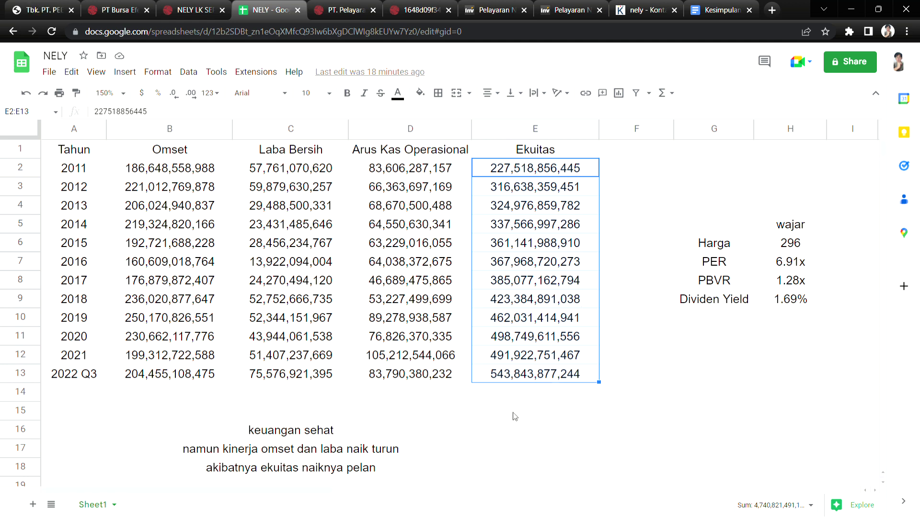
pyautogui.click(335, 173)
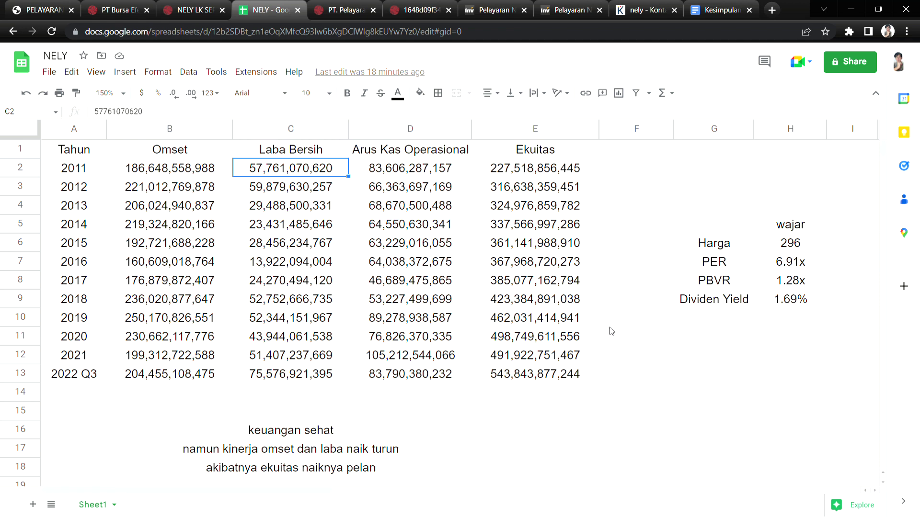
pyautogui.moveTo(590, 174); pyautogui.dragTo(591, 382)
# - Revisit the Q&A and presentation PDFs, and review Pelayaran Nelly's price chart and dividend history on Investing.com
pyautogui.click(421, 9)
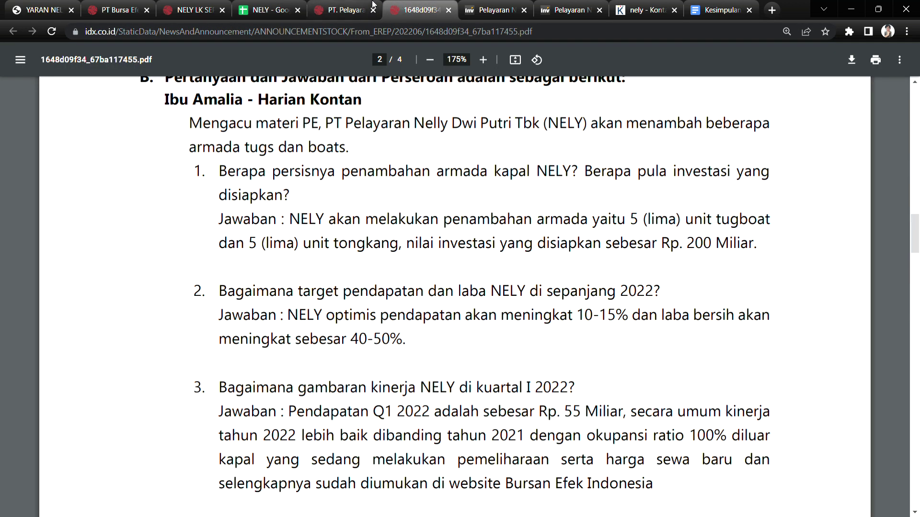
pyautogui.click(345, 10)
pyautogui.click(491, 9)
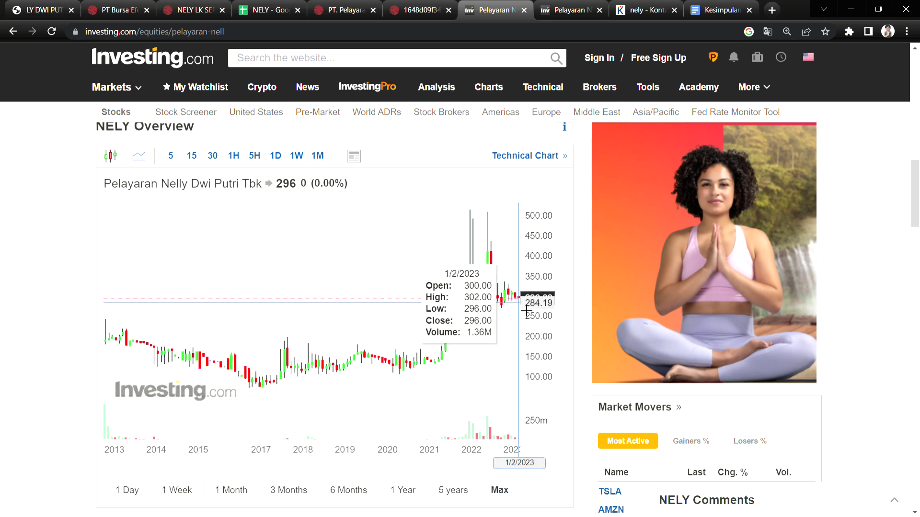
pyautogui.click(563, 12)
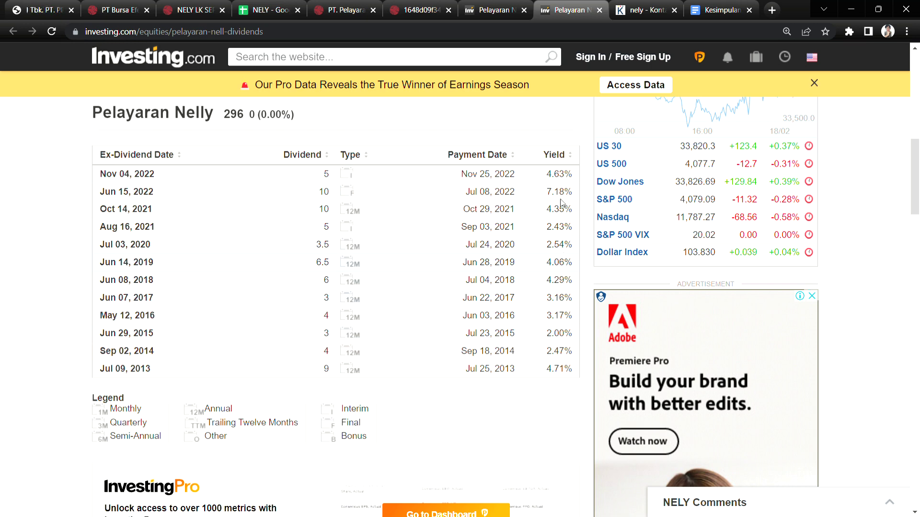
# - Check the PBVR, Dividen Yield and Harga values in the NELY spreadsheet against the Investing.com price chart
pyautogui.click(268, 10)
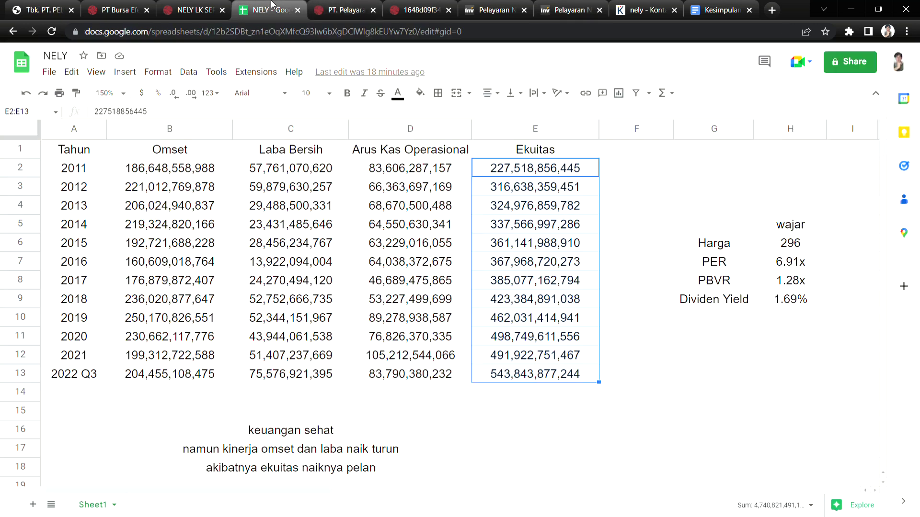
pyautogui.click(819, 282)
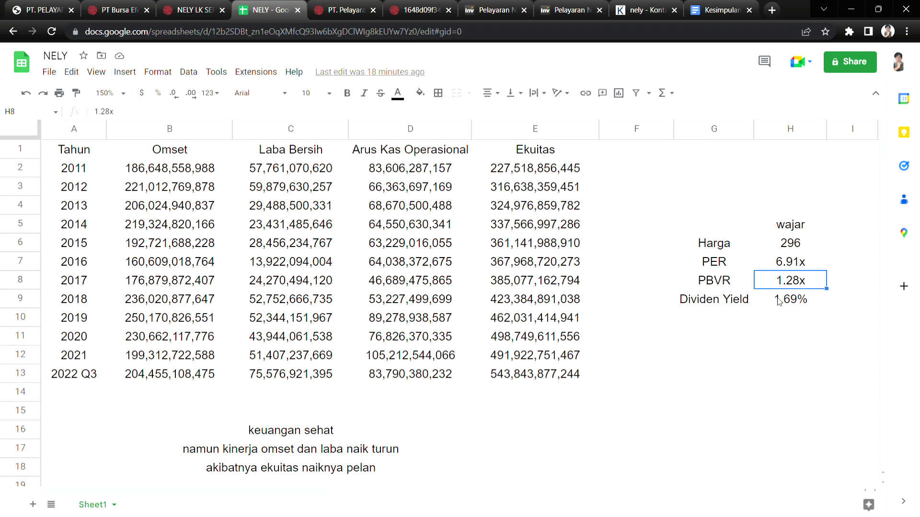
pyautogui.click(817, 307)
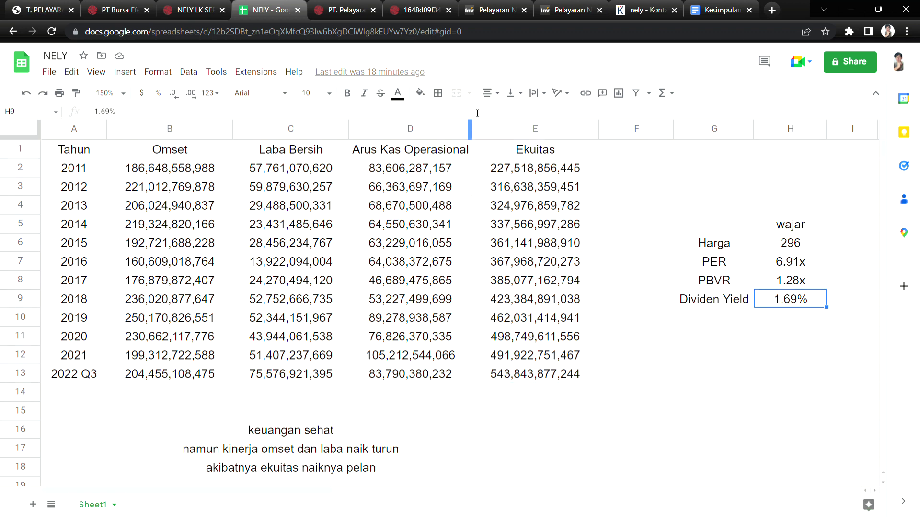
pyautogui.click(489, 5)
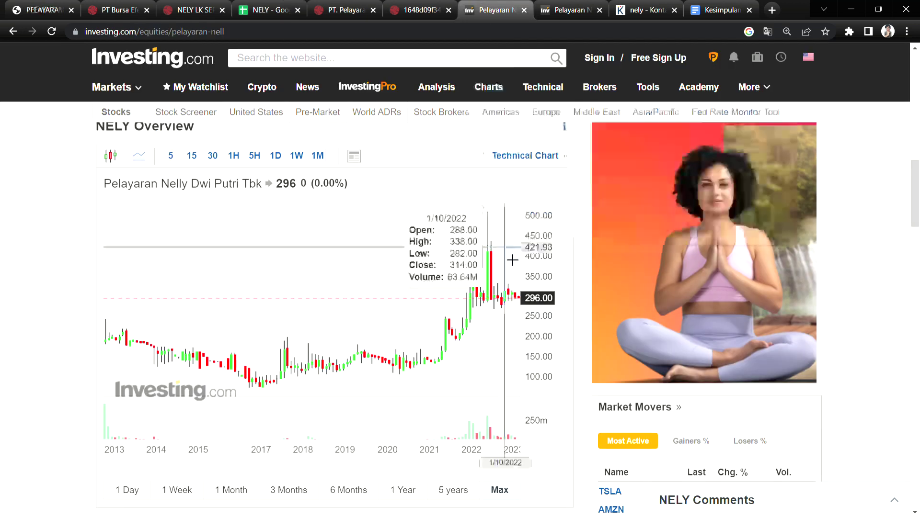
pyautogui.click(270, 9)
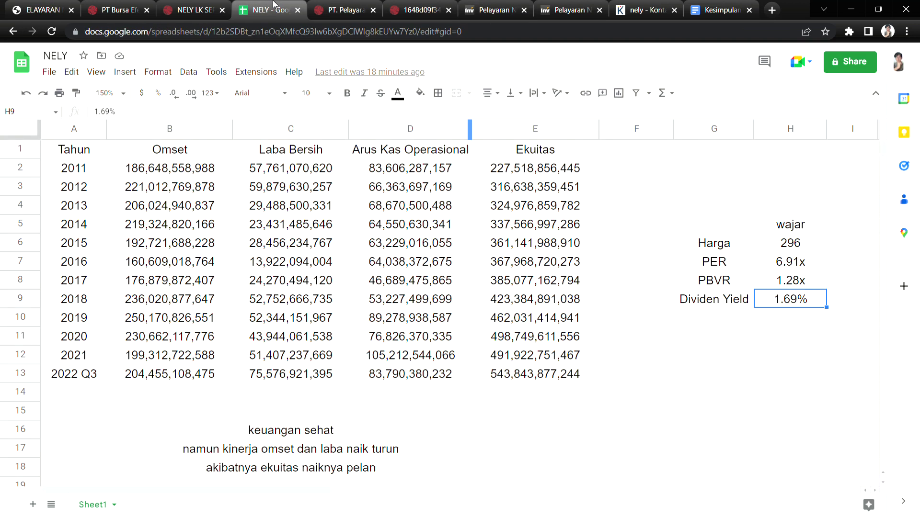
pyautogui.click(828, 295)
pyautogui.click(809, 247)
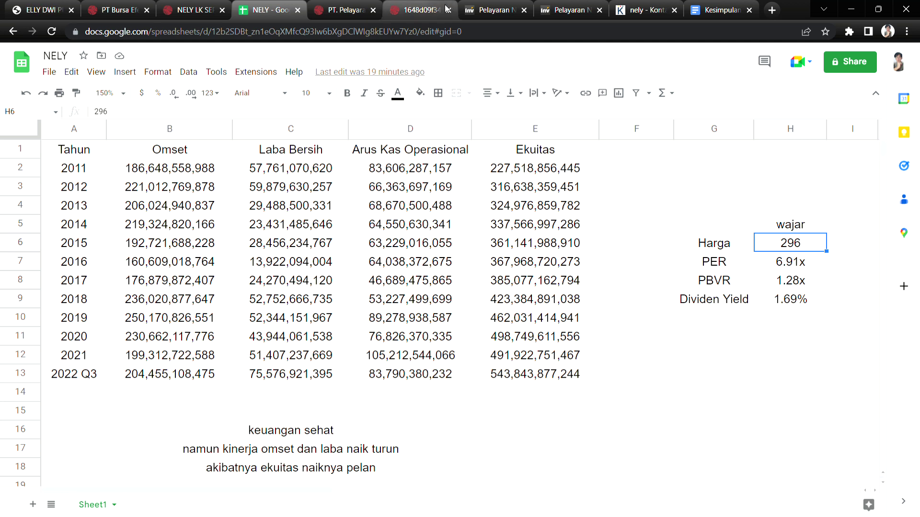
# - Compare the Dividen Yield value with the Harga value in the NELY spreadsheet
pyautogui.click(819, 305)
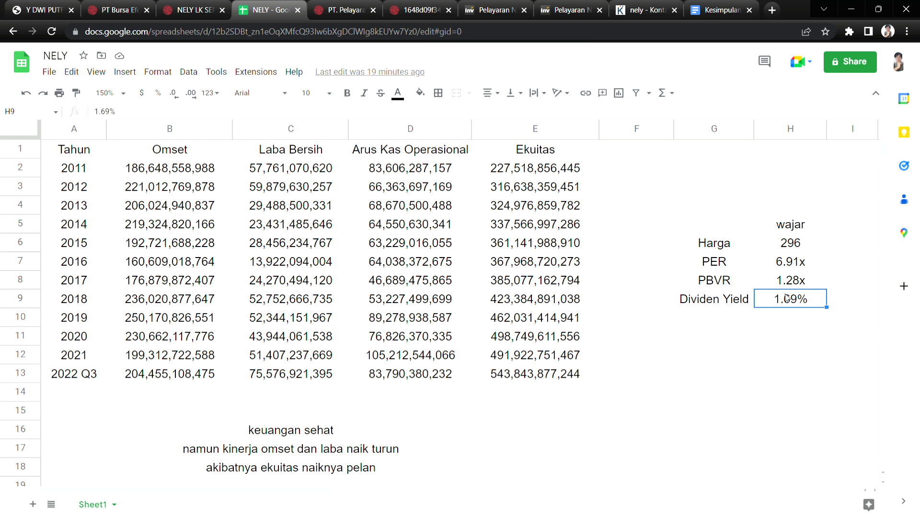
pyautogui.click(814, 247)
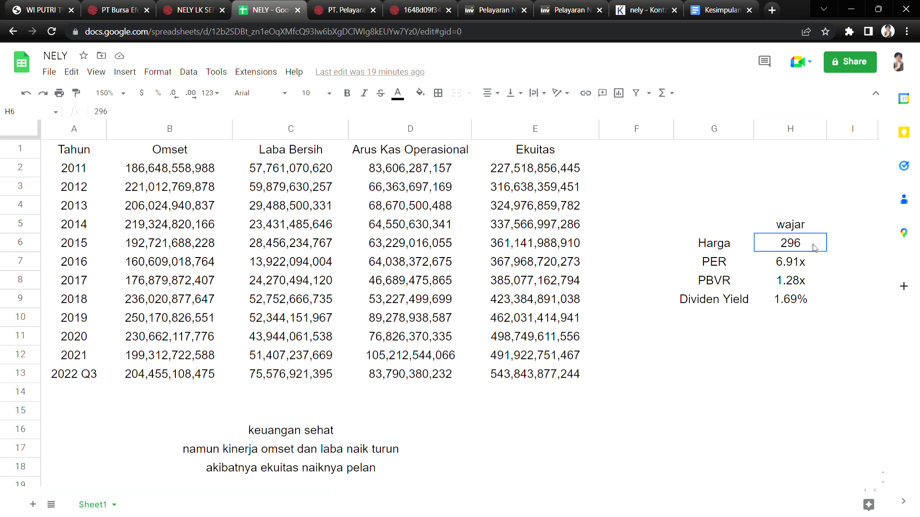
pyautogui.click(812, 305)
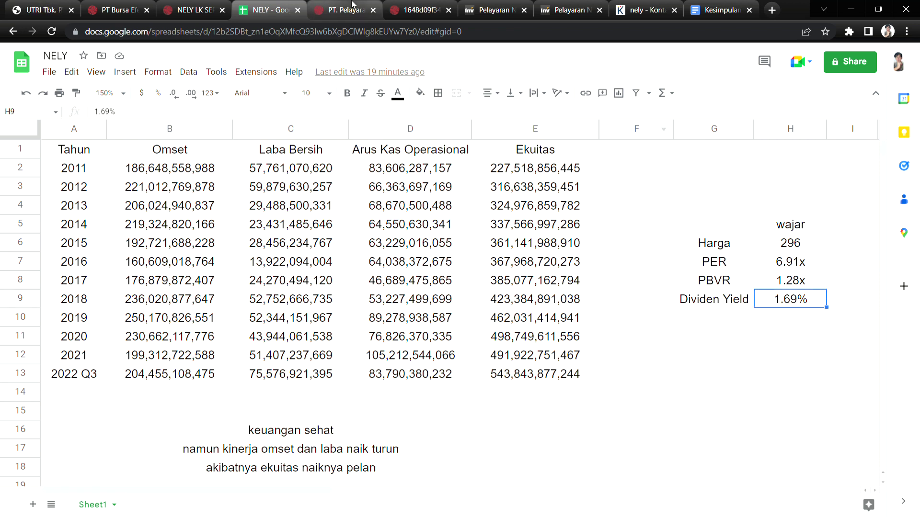
pyautogui.click(820, 248)
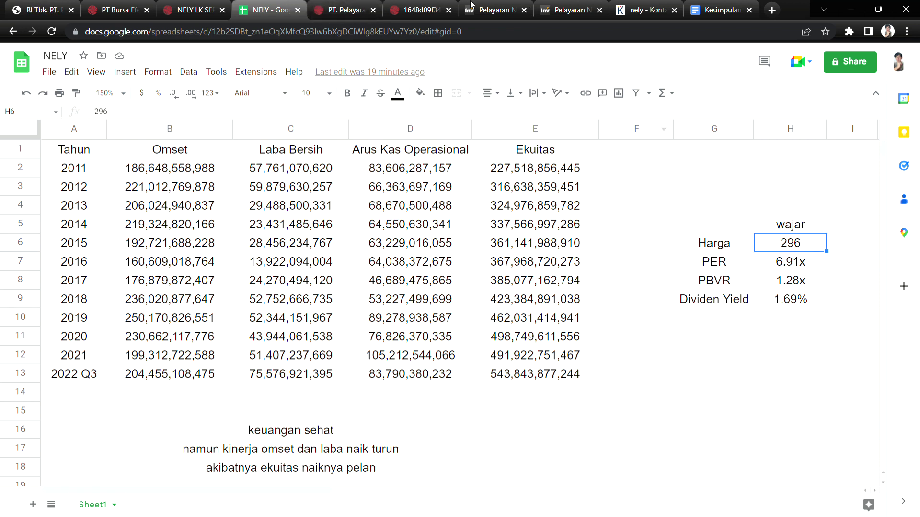
# - Revisit the two NELY PDF documents, followed by the Investing.com price chart and dividend history for Pelayaran Nelly
pyautogui.click(345, 10)
pyautogui.click(421, 9)
pyautogui.click(495, 5)
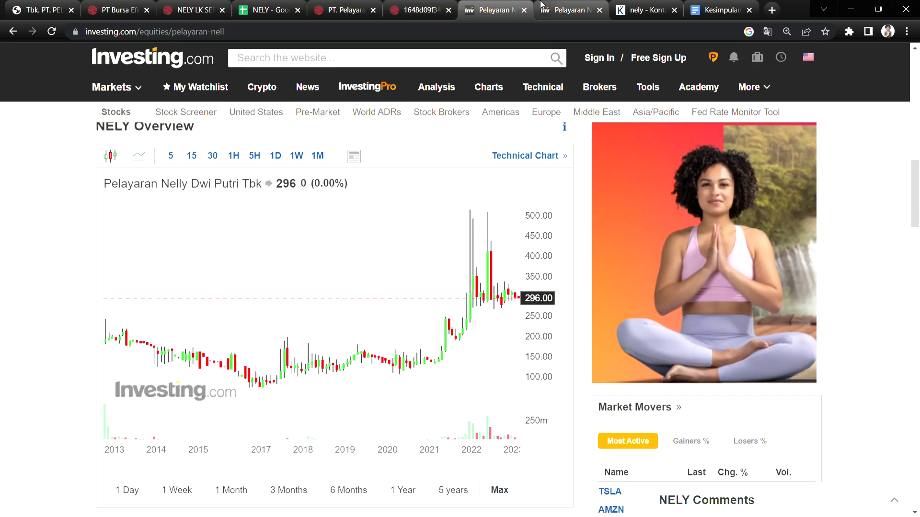
pyautogui.click(558, 5)
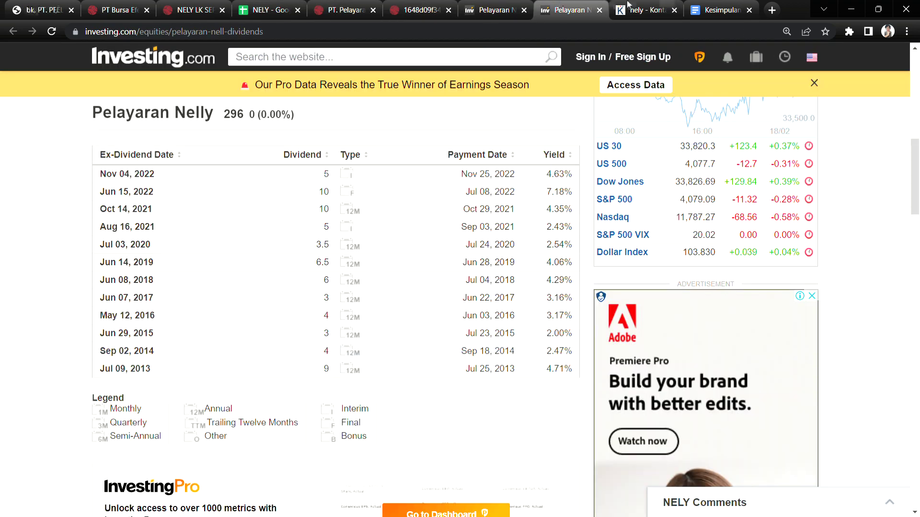
# - Read through the NELY news headlines and their publication ages in the Kontan search results, from the newest to the older articles
pyautogui.click(666, 5)
pyautogui.scroll(-3, 441, 387)
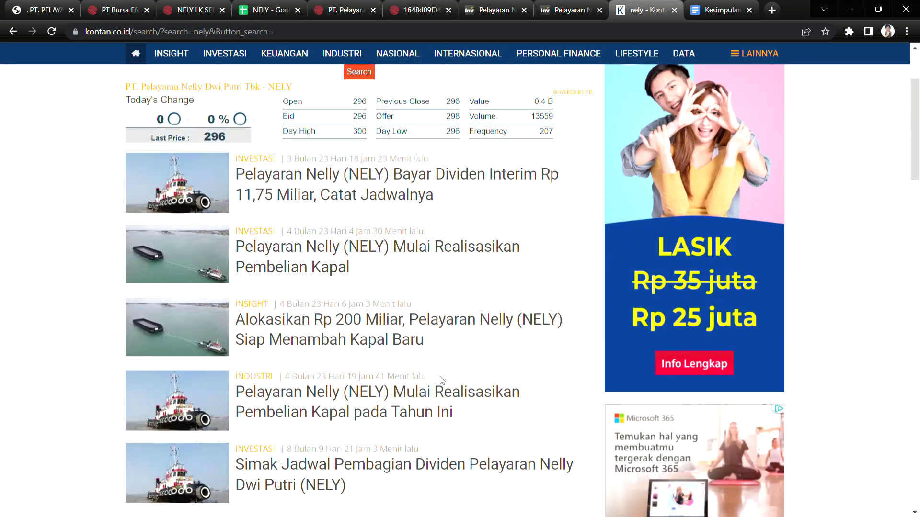
pyautogui.scroll(3, 442, 351)
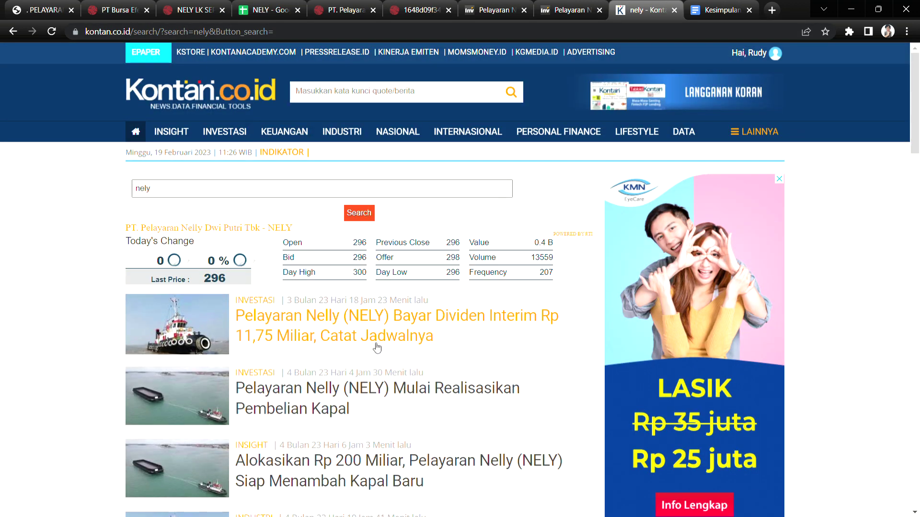
pyautogui.scroll(-3, 443, 355)
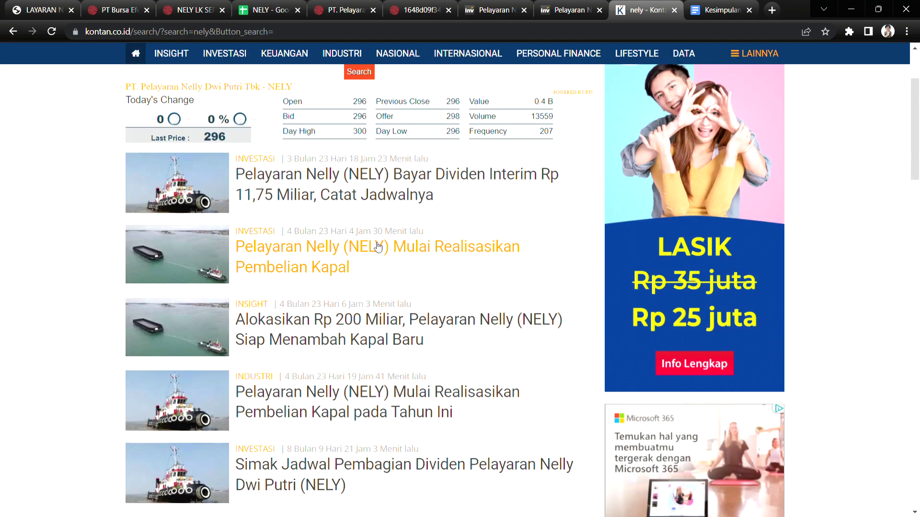
pyautogui.moveTo(288, 158); pyautogui.dragTo(309, 161)
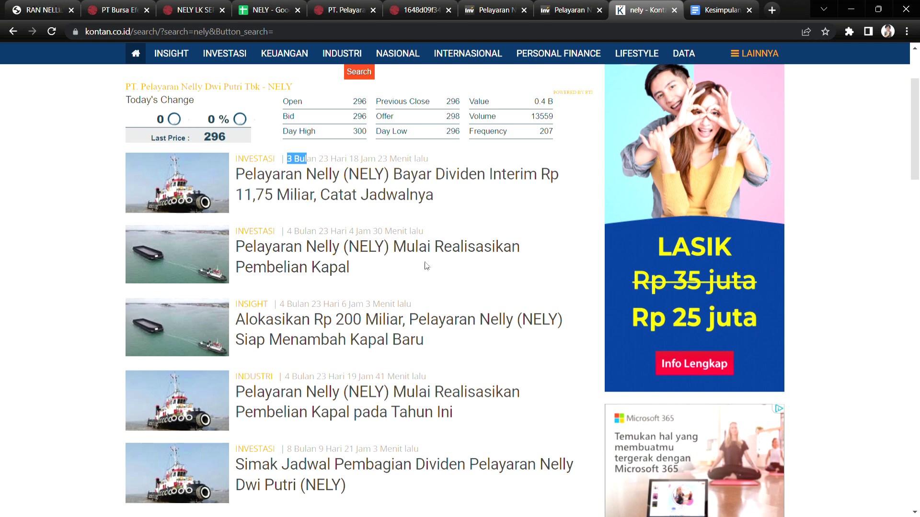
pyautogui.scroll(-2, 437, 346)
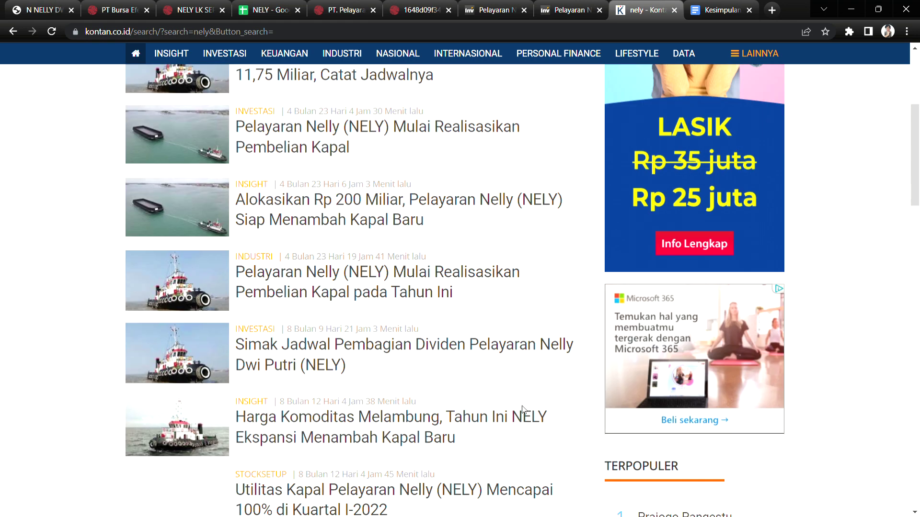
pyautogui.scroll(-2, 528, 422)
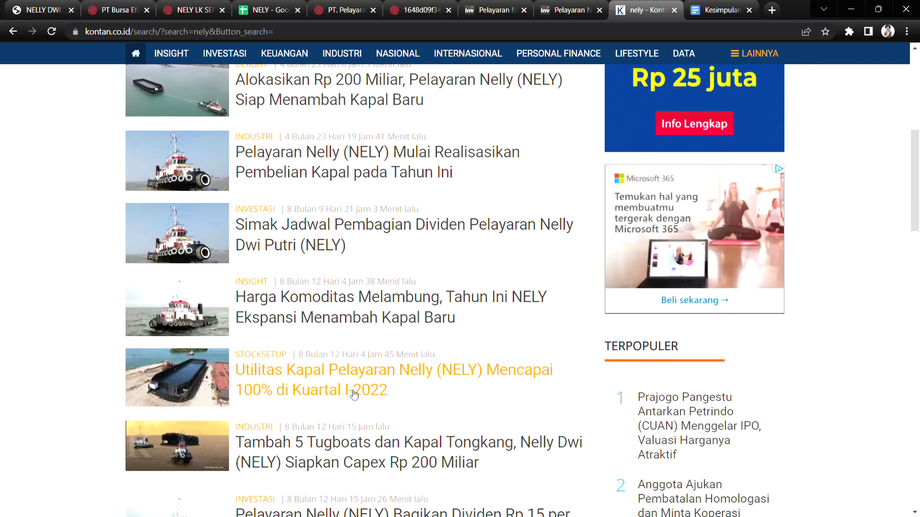
pyautogui.scroll(-4, 482, 415)
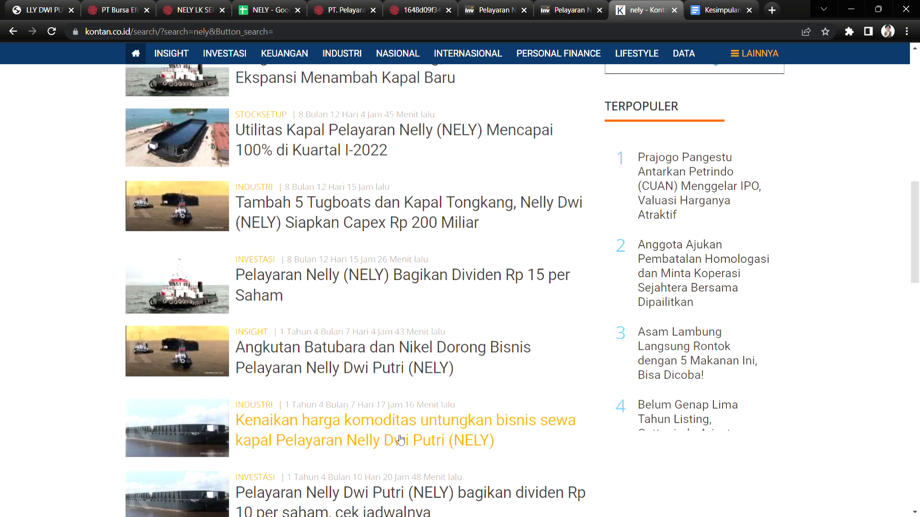
pyautogui.scroll(1, 401, 440)
pyautogui.scroll(-1, 403, 433)
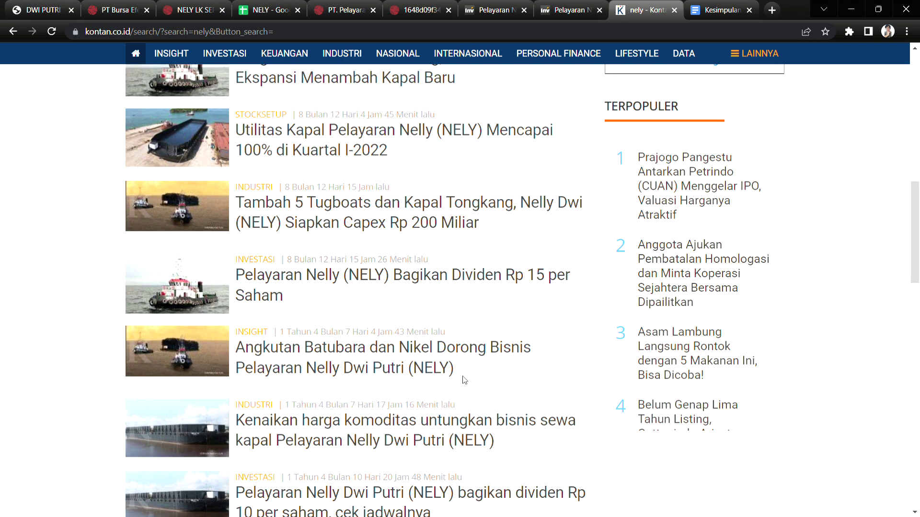
# - Review the newest NELY headlines on Kontan again and point out the page's news search fields
pyautogui.scroll(15, 462, 376)
pyautogui.scroll(-3, 369, 409)
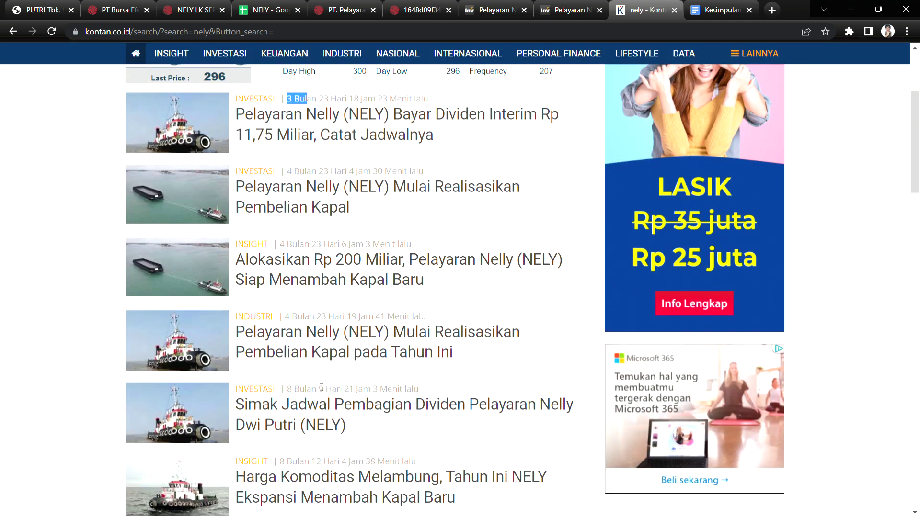
pyautogui.scroll(-6, 336, 437)
pyautogui.scroll(15, 337, 442)
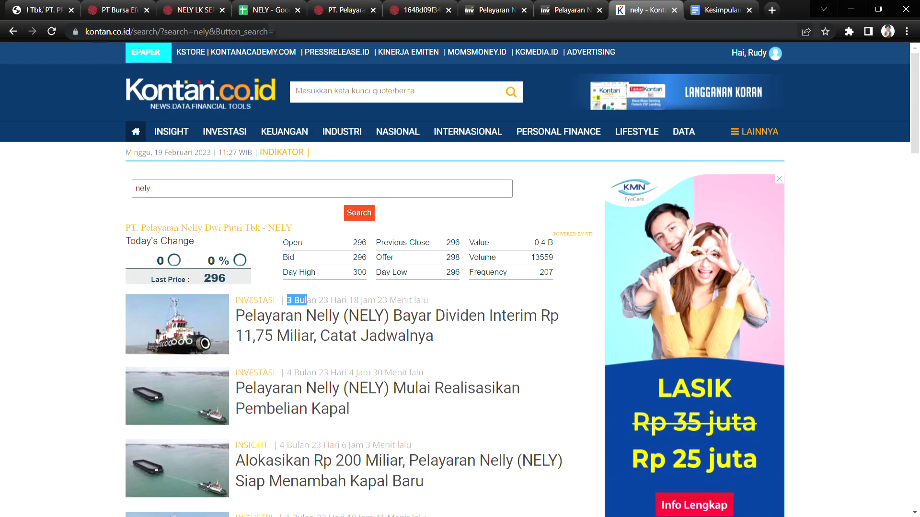
pyautogui.click(341, 99)
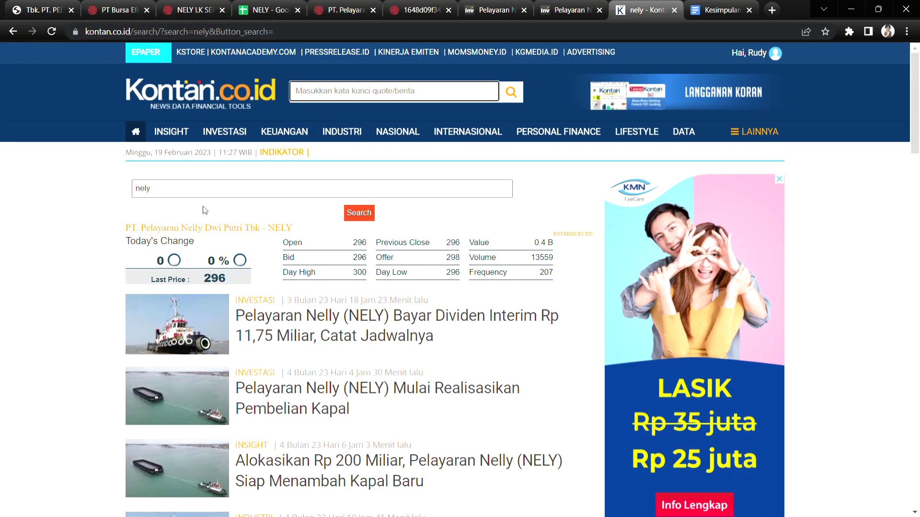
pyautogui.click(174, 195)
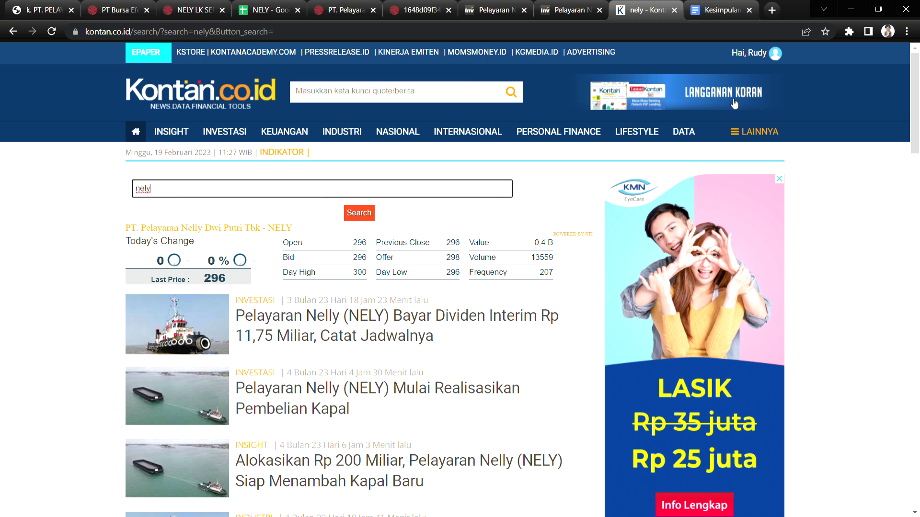
# - Switch to the Kesimpulan analisa saham document and write "Prospek bagus, karena mereka bisnis menyewakan kapal." under the KESIMPULAN heading
pyautogui.click(706, 6)
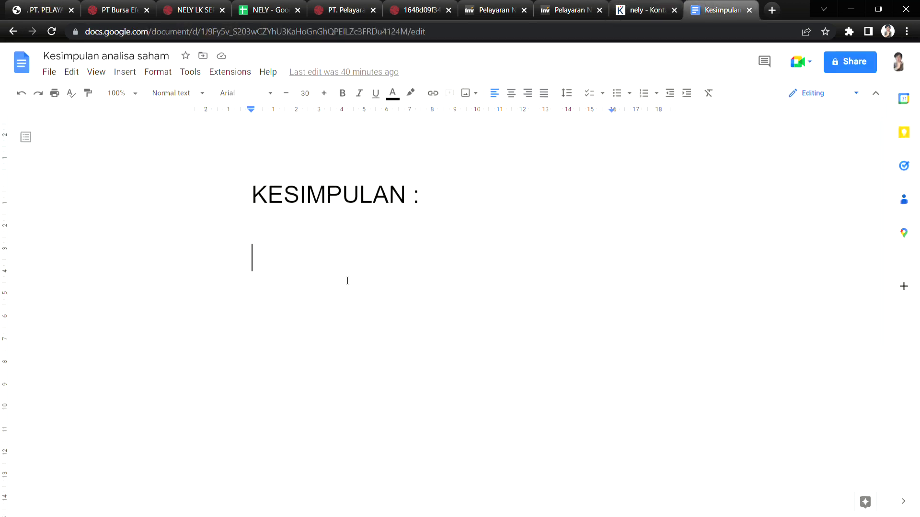
pyautogui.write('Prospek ')
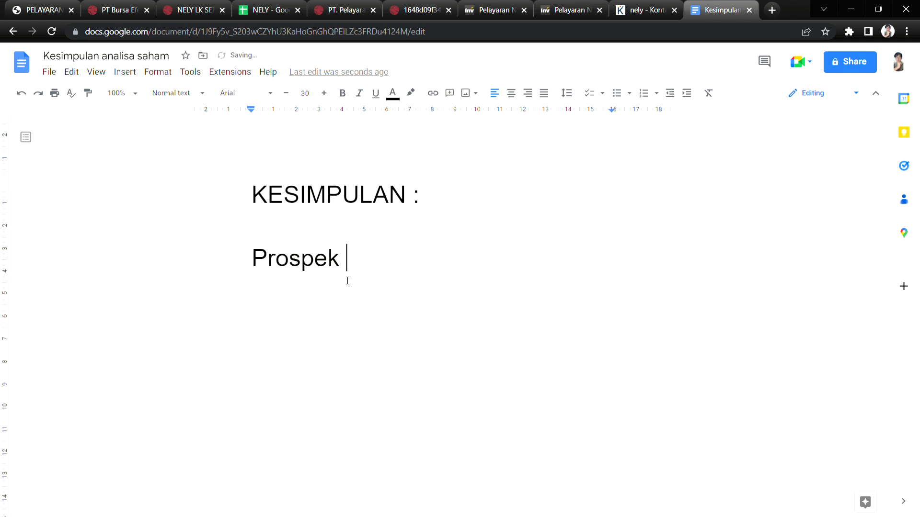
pyautogui.write('bagus,')
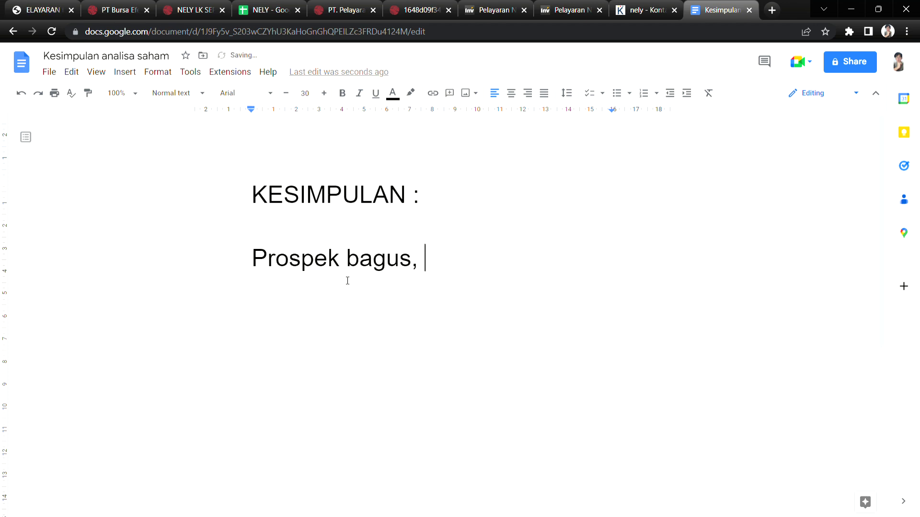
pyautogui.write(' karena ')
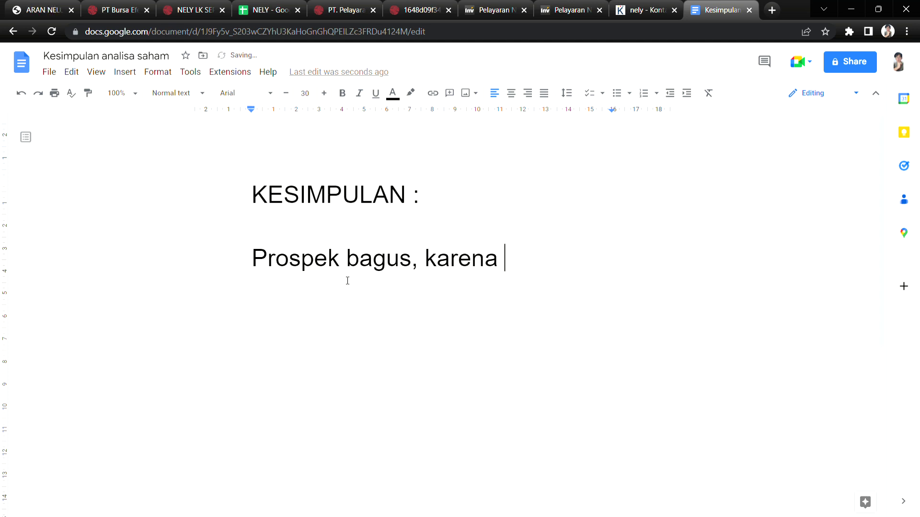
pyautogui.write('mereka bis')
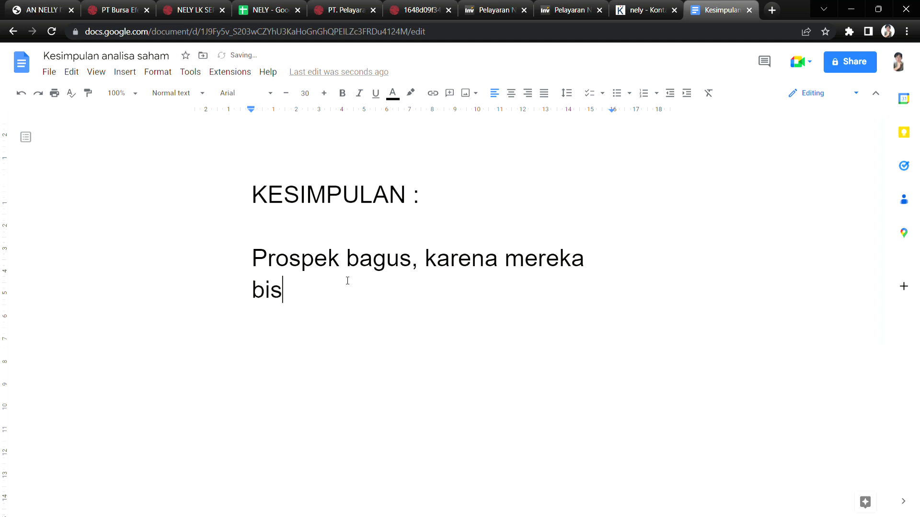
pyautogui.write('nis menye')
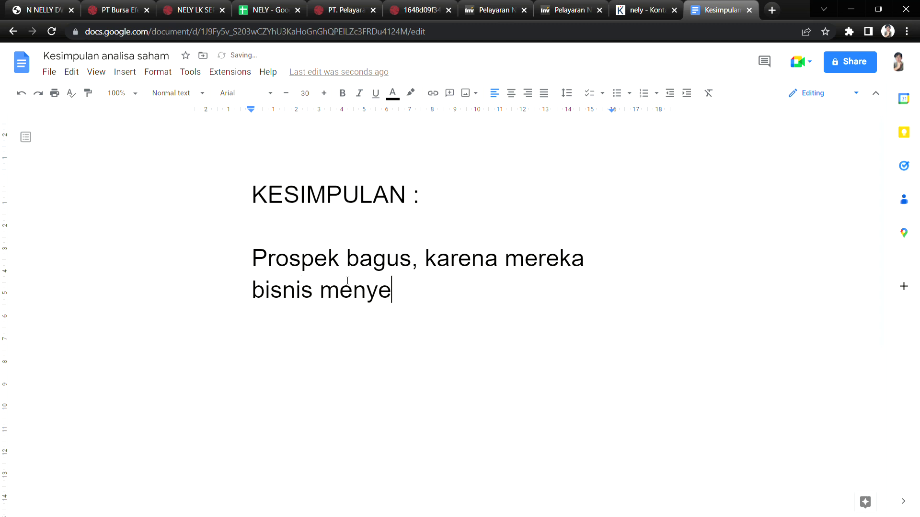
pyautogui.write('wakan kapal')
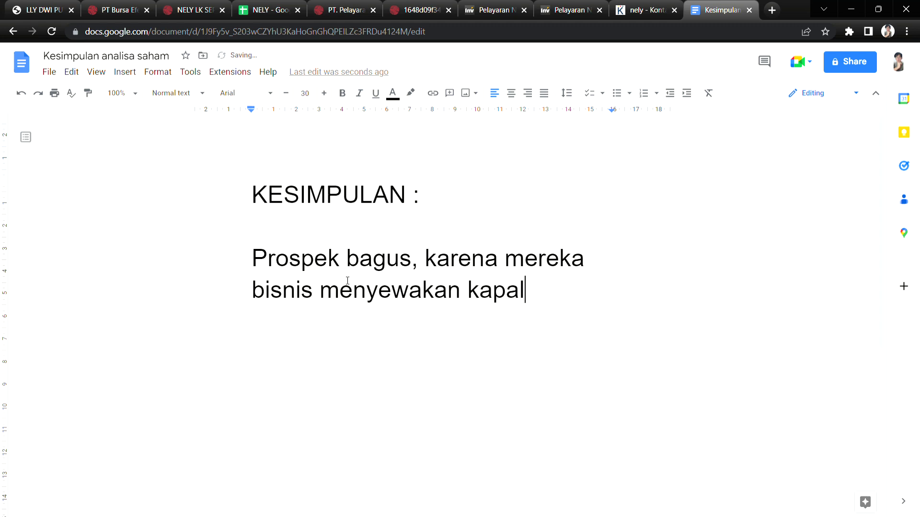
pyautogui.write('.')
# - Continue the paragraph with the sentence "Sulit kena krisis karena jenis kapal angkutan terdiversifikasi."
pyautogui.write('T')
pyautogui.press('BackSpace')
pyautogui.write('Sulit kena ')
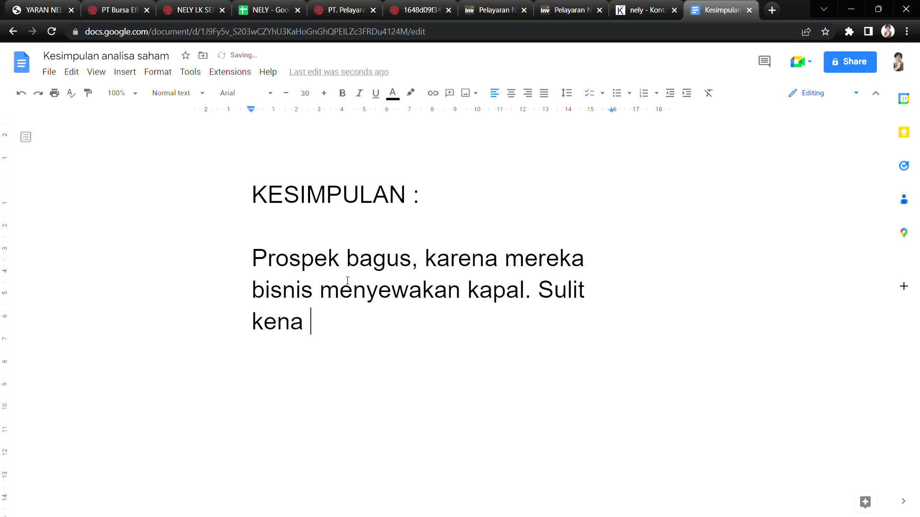
pyautogui.write('krisis karena ')
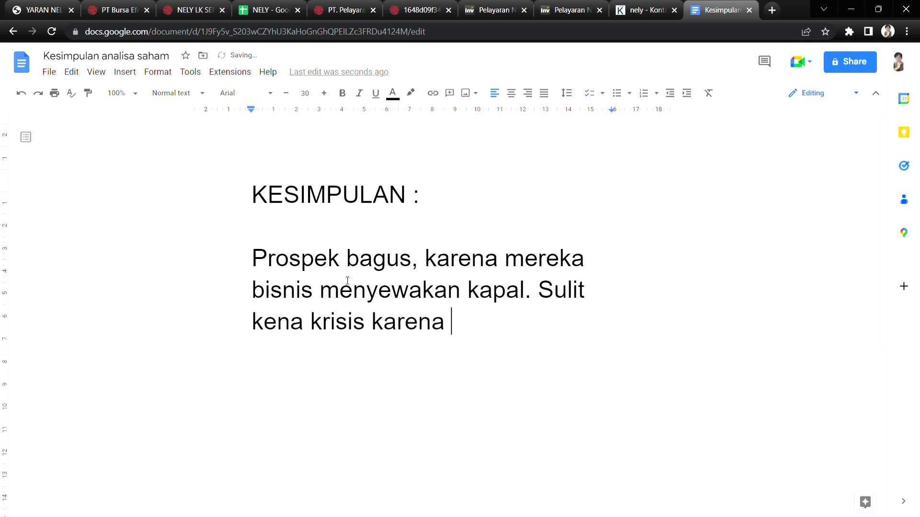
pyautogui.write('jenis angkuta')
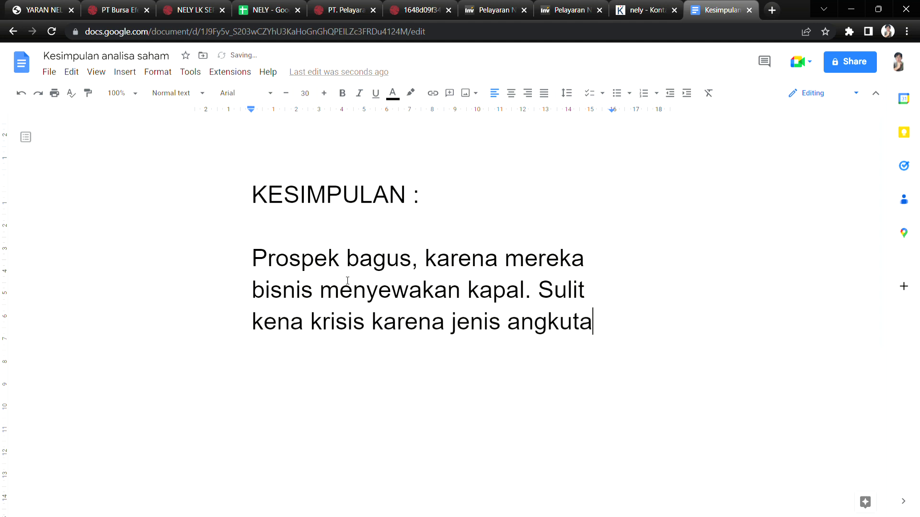
pyautogui.press('BackSpace')
pyautogui.press('BackSpace')
pyautogui.press('BackSpace')
pyautogui.press('BackSpace')
pyautogui.press('BackSpace')
pyautogui.press('BackSpace')
pyautogui.press('BackSpace')
pyautogui.write('an kap')
pyautogui.press('BackSpace')
pyautogui.press('BackSpace')
pyautogui.press('BackSpace')
pyautogui.press('BackSpace')
pyautogui.write('kal')
pyautogui.press('BackSpace')
pyautogui.write('aoa')
pyautogui.press('BackSpace')
pyautogui.press('BackSpace')
pyautogui.press('BackSpace')
pyautogui.write('pal angkuta')
pyautogui.write('n ter')
pyautogui.write('diversifikas')
pyautogui.write('i.')
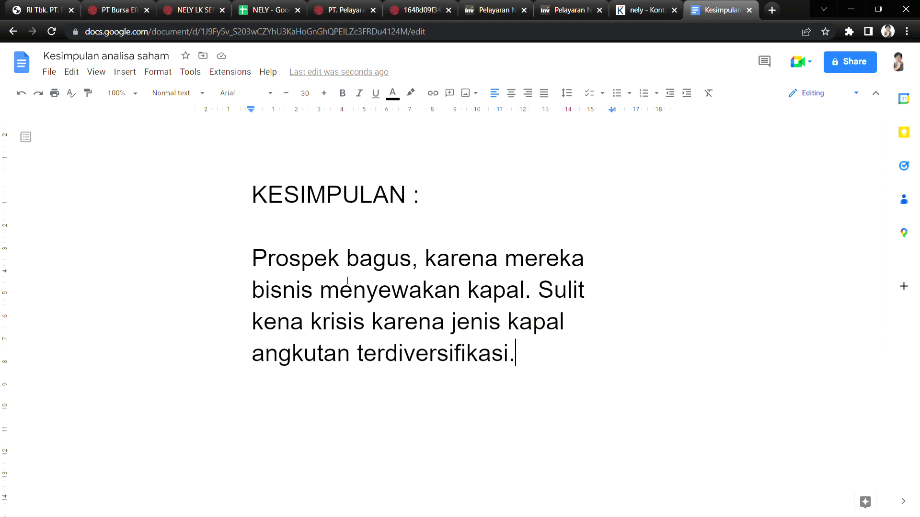
# - Start a new paragraph below the prospect paragraph reading "Omset akan naik"
pyautogui.press('Return')
pyautogui.write('Om')
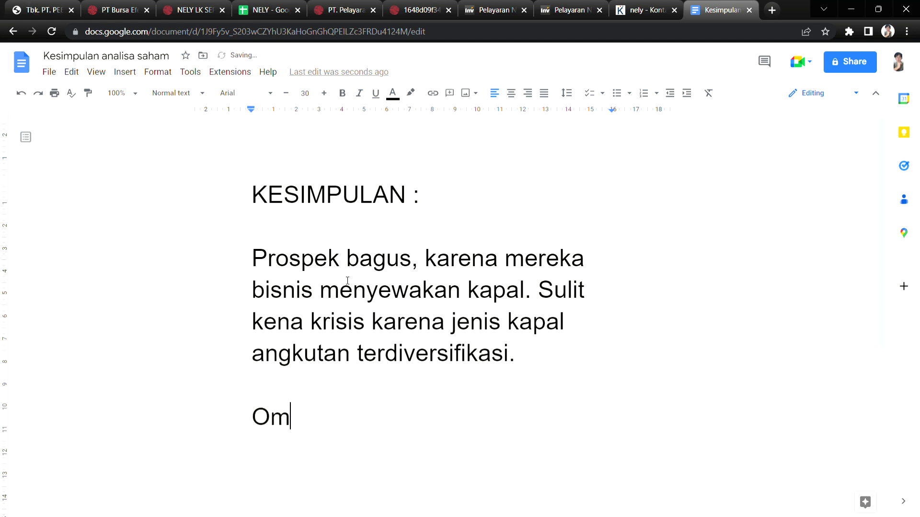
pyautogui.write('set akan naik')
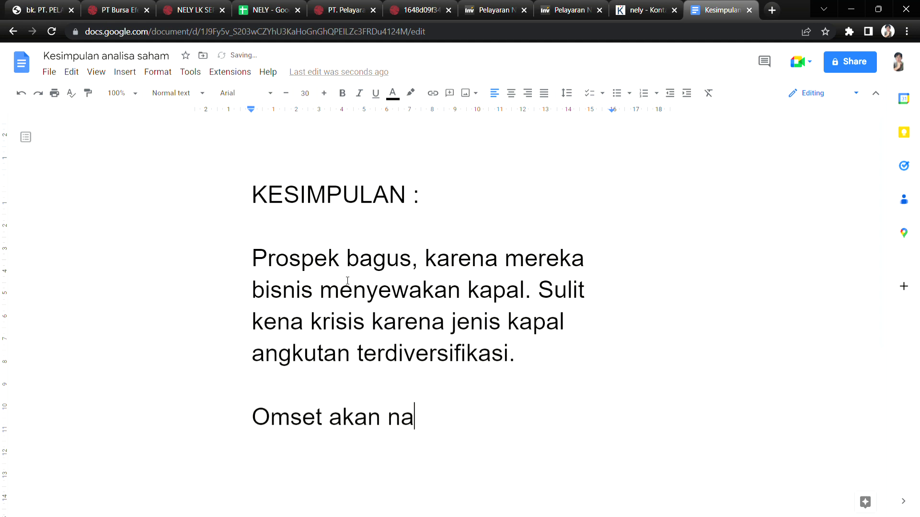
pyautogui.press('BackSpace')
# - Insert "dan laba dan ekuitas" after "Omset" in the new paragraph
pyautogui.press('Left')
pyautogui.press('Left')
pyautogui.press('Left')
pyautogui.press('Left')
pyautogui.press('Left')
pyautogui.press('Left')
pyautogui.press('Left')
pyautogui.press('Left')
pyautogui.write('dan laba')
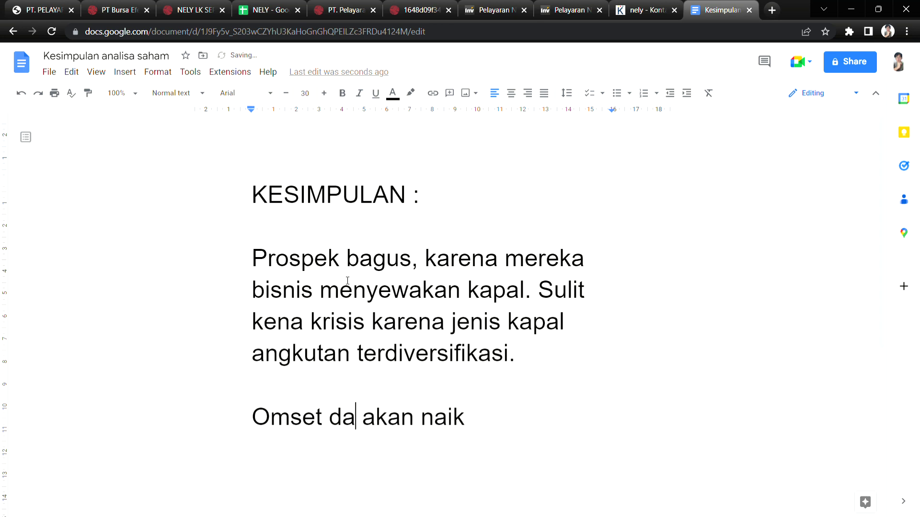
pyautogui.write(' dan ekuita')
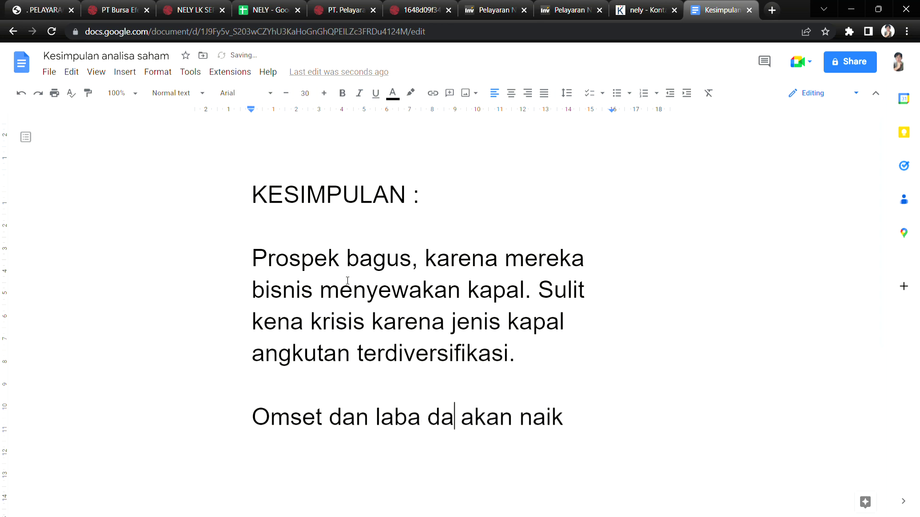
pyautogui.write('s')
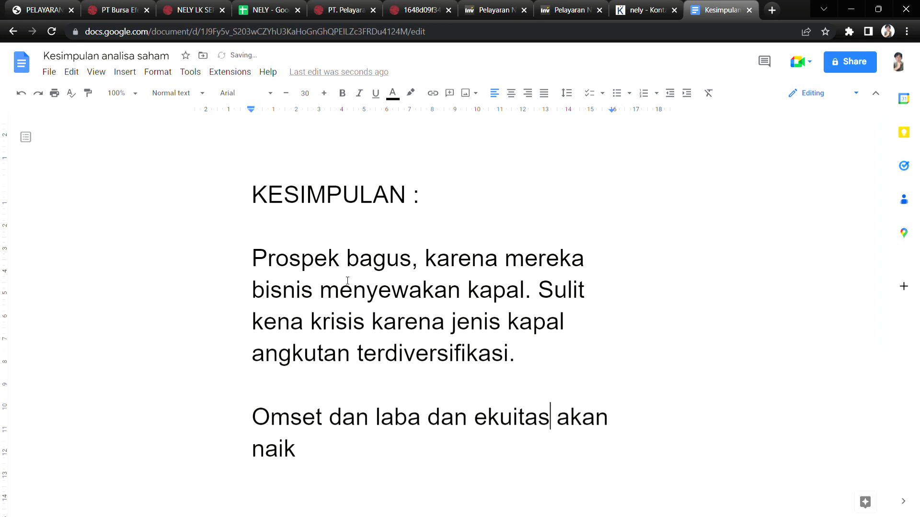
# - Replace the first "dan" after "Omset" with a comma so the phrase reads "Omset, laba dan ekuitas"
pyautogui.press('Left')
pyautogui.press('Left')
pyautogui.press('Left')
pyautogui.press('Left')
pyautogui.press('Left')
pyautogui.press('Left')
pyautogui.press('Left')
pyautogui.press('Left')
pyautogui.press('Left')
pyautogui.press('Left')
pyautogui.press('Left')
pyautogui.press('Left')
pyautogui.press('BackSpace')
pyautogui.press('BackSpace')
pyautogui.press('BackSpace')
pyautogui.press('BackSpace')
pyautogui.press('BackSpace')
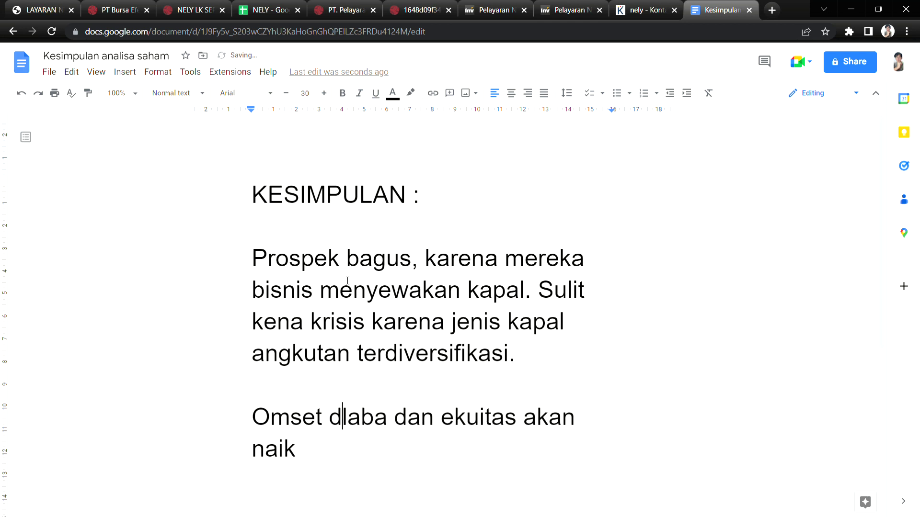
pyautogui.write(',')
# - Finish the "Omset, laba dan ekuitas akan naik" sentence with "jika ada kapal baru."
pyautogui.press('Right')
pyautogui.write('jika ')
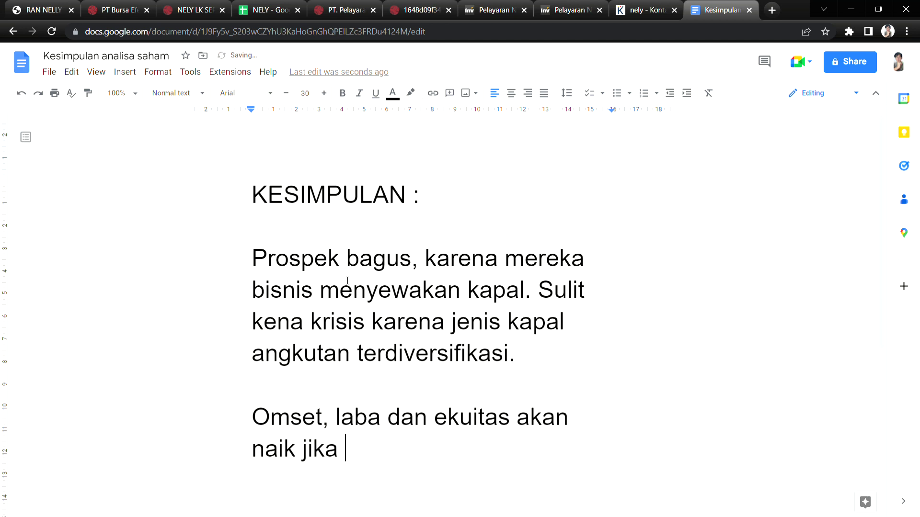
pyautogui.write('ada kapal')
pyautogui.press('BackSpace')
pyautogui.press('BackSpace')
pyautogui.press('BackSpace')
pyautogui.write('apal be')
pyautogui.press('BackSpace')
pyautogui.write('el')
pyautogui.press('BackSpace')
pyautogui.press('BackSpace')
pyautogui.press('BackSpace')
pyautogui.write('baru.')
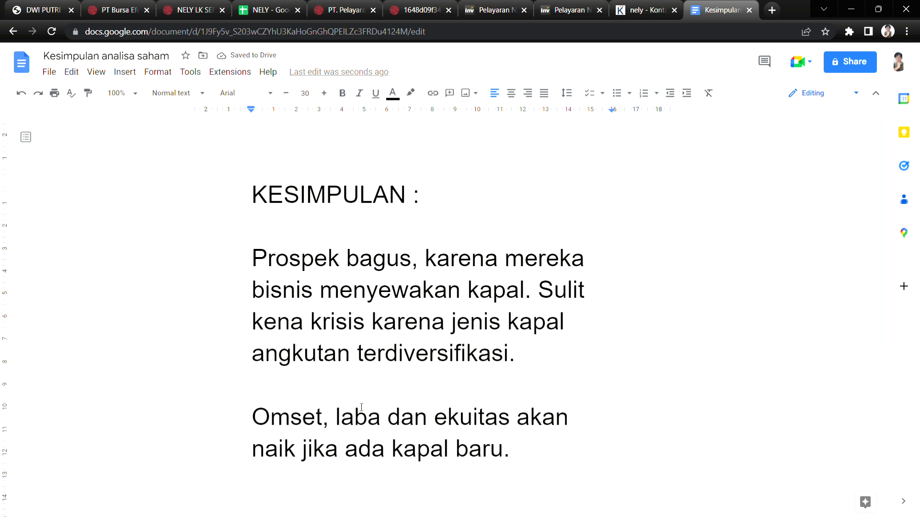
# - Start a new empty paragraph below "Omset, laba dan ekuitas akan naik jika ada kapal baru." and review the written conclusions
pyautogui.click(356, 421)
pyautogui.scroll(-3, 498, 472)
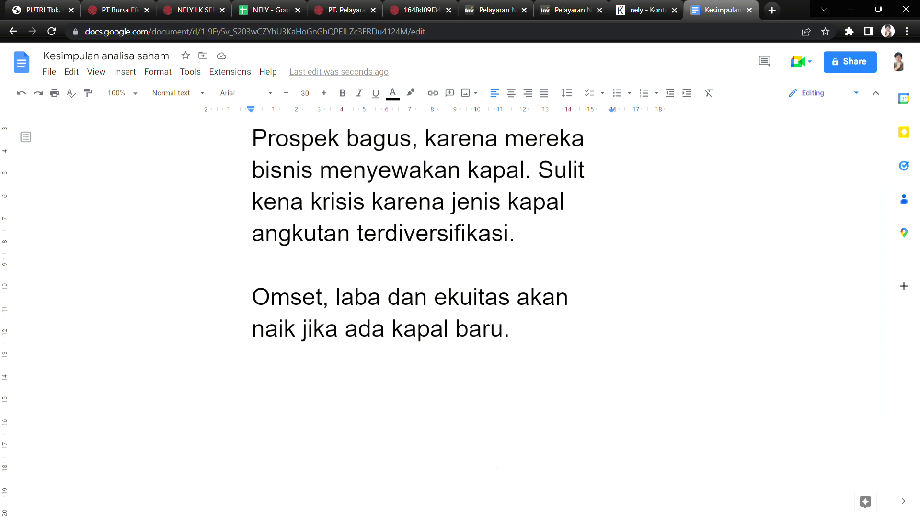
pyautogui.click(535, 336)
pyautogui.press('Return')
pyautogui.scroll(3, 519, 305)
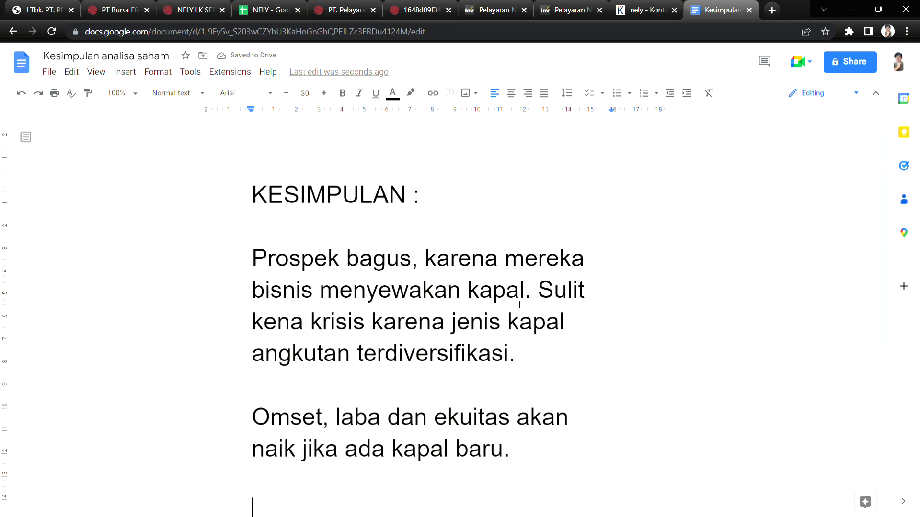
pyautogui.scroll(-4, 520, 303)
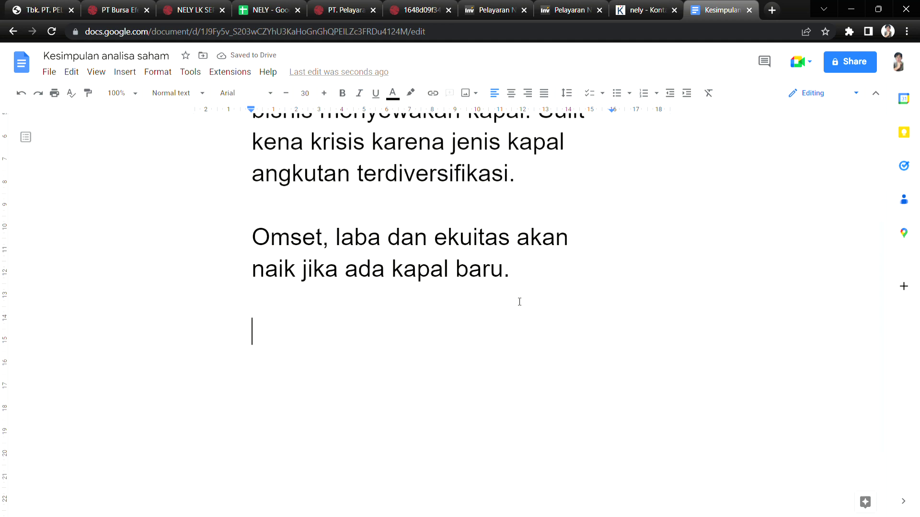
pyautogui.scroll(5, 469, 318)
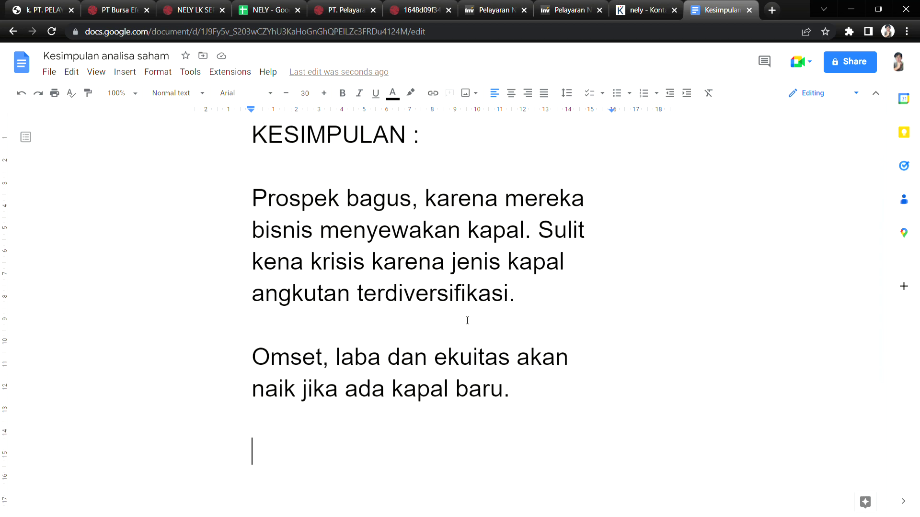
pyautogui.scroll(-5, 468, 320)
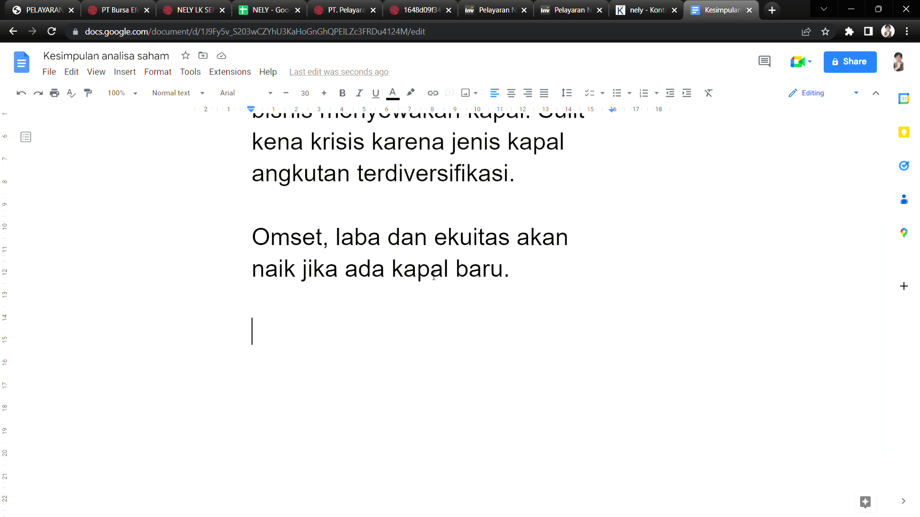
pyautogui.scroll(3, 422, 266)
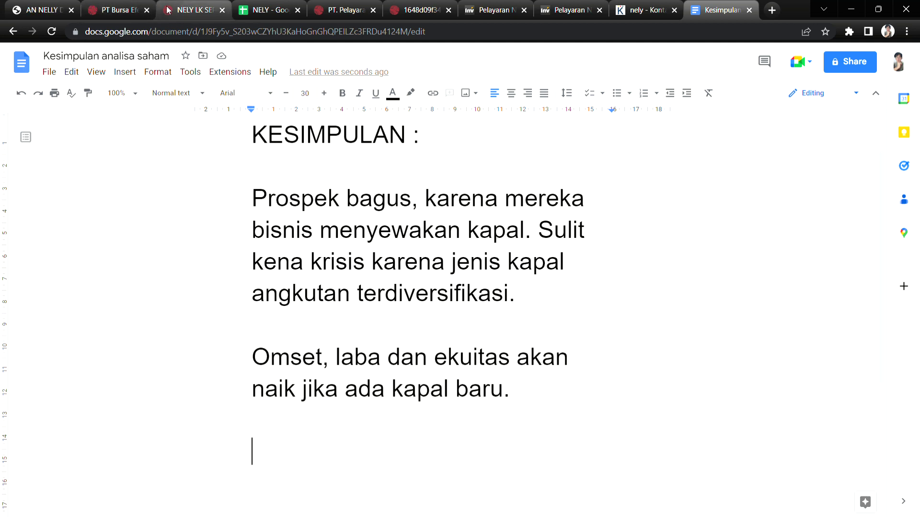
# - Check the IDX profile, September 2022 report and NELY spreadsheet, and write "Secara keuangan sehat, utang bisa dikendalikan dan" in the new paragraph of the Kesimpulan document
pyautogui.click(135, 9)
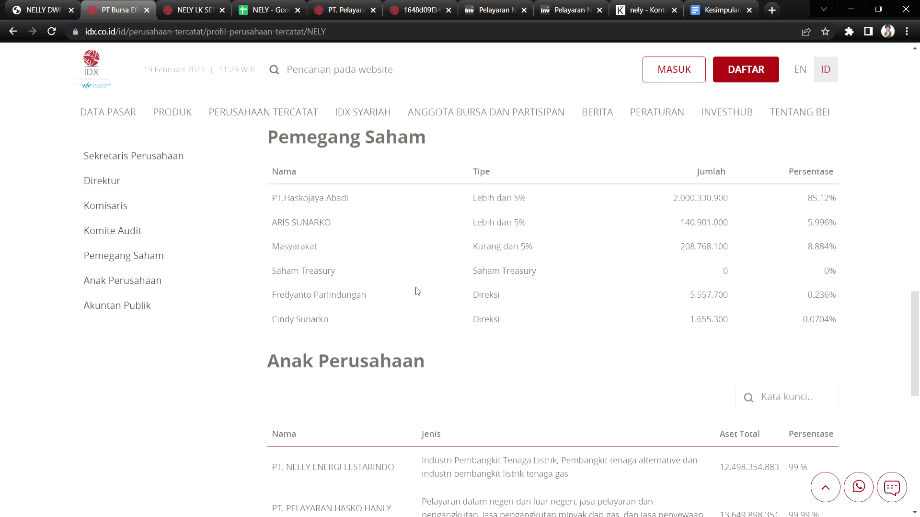
pyautogui.scroll(-5, 413, 320)
pyautogui.scroll(2, 413, 320)
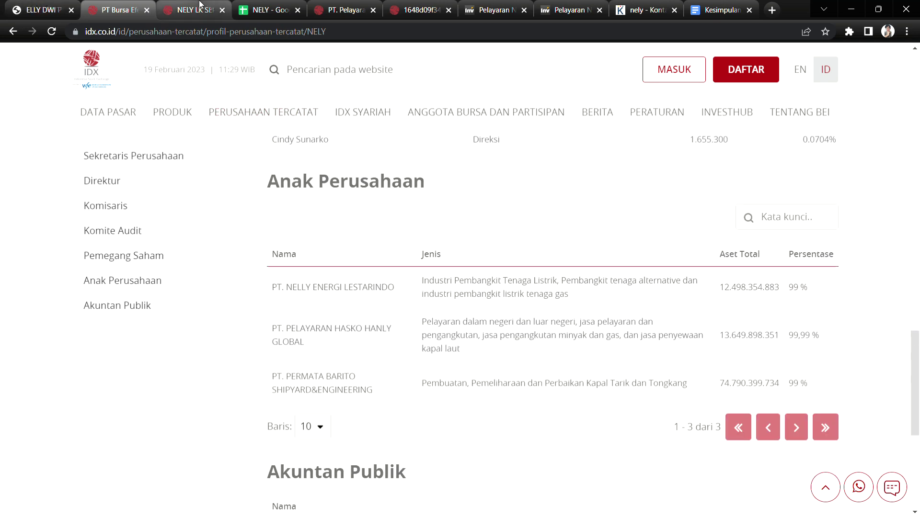
pyautogui.click(192, 10)
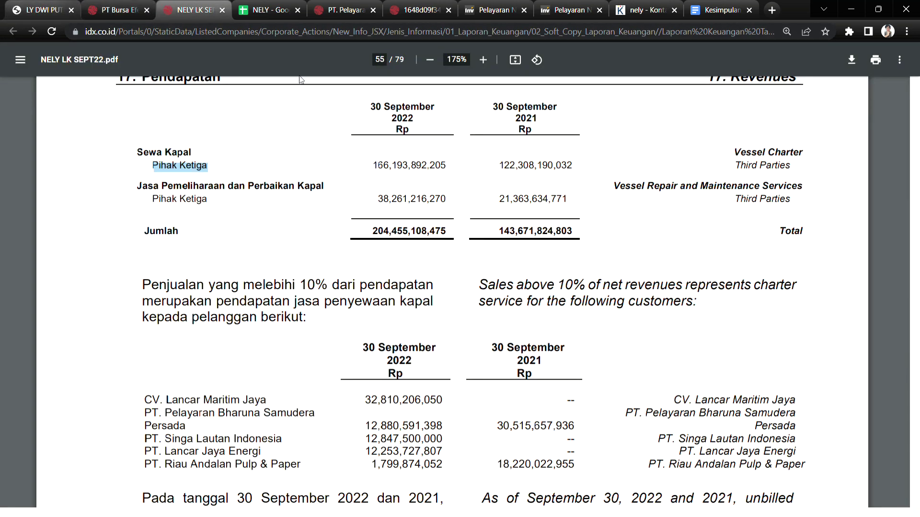
pyautogui.click(280, 14)
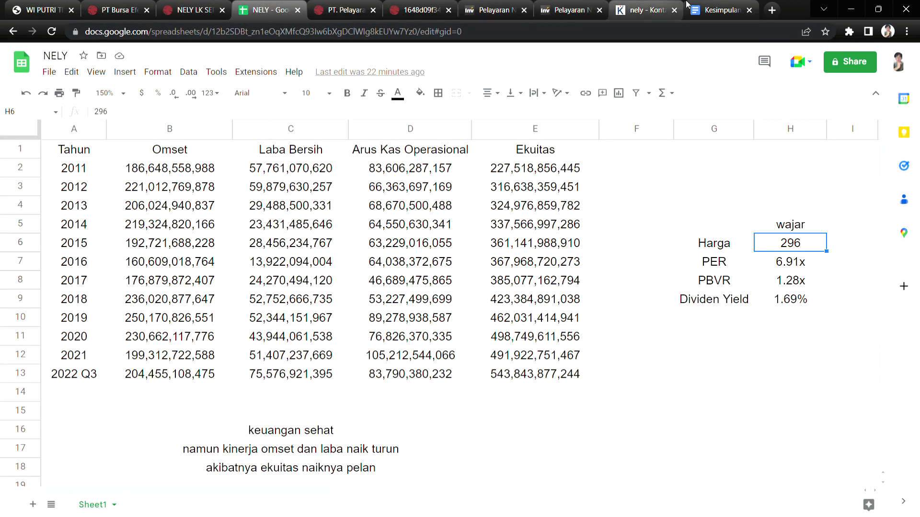
pyautogui.click(718, 9)
pyautogui.scroll(-5, 361, 319)
pyautogui.write('secara keuangan sehat, ut')
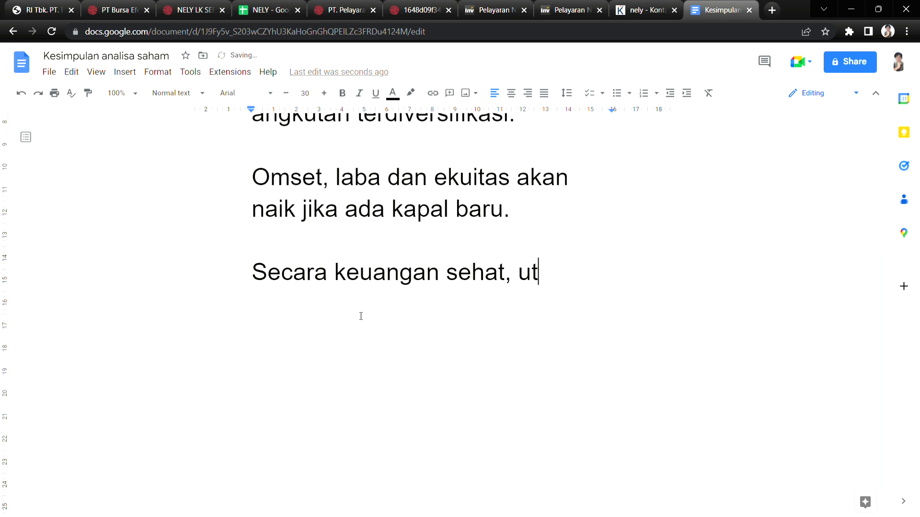
pyautogui.write('angdb')
pyautogui.press('BackSpace')
pyautogui.press('BackSpace')
pyautogui.write('bisa d')
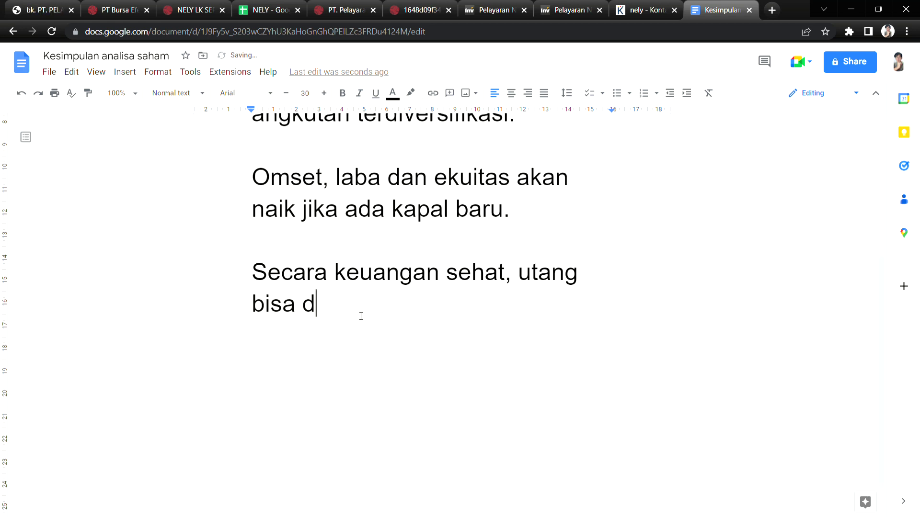
pyautogui.write('ikendalikan dan el')
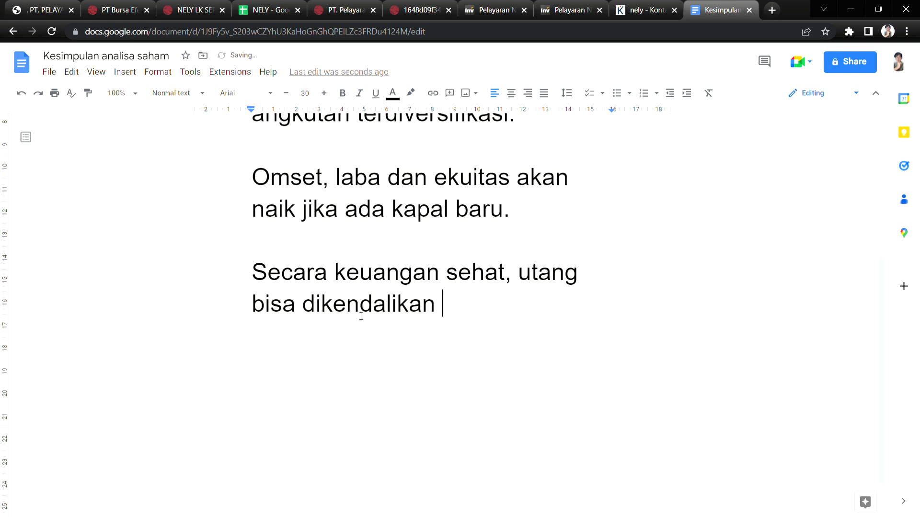
# - Complete the financial health sentence with "lebih kecil dari aset lancar."
pyautogui.press('BackSpace')
pyautogui.press('BackSpace')
pyautogui.write('leb')
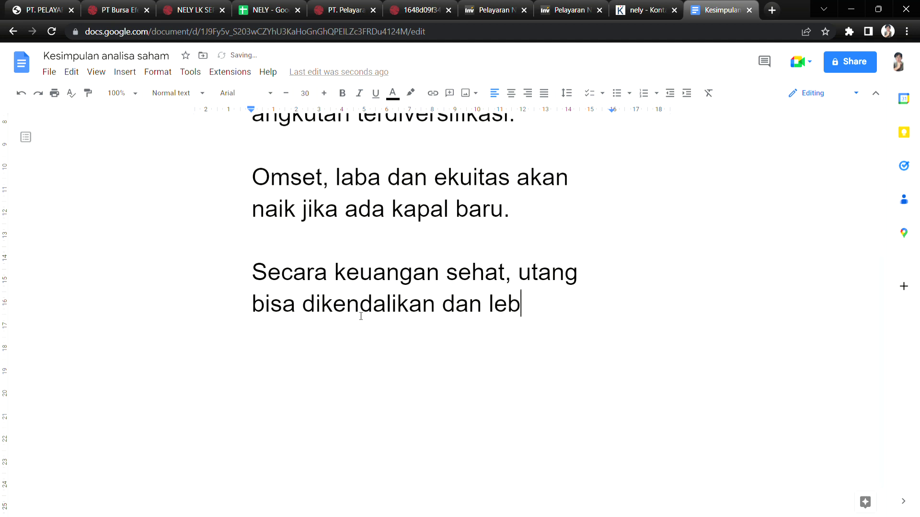
pyautogui.write('ih kecil dari s')
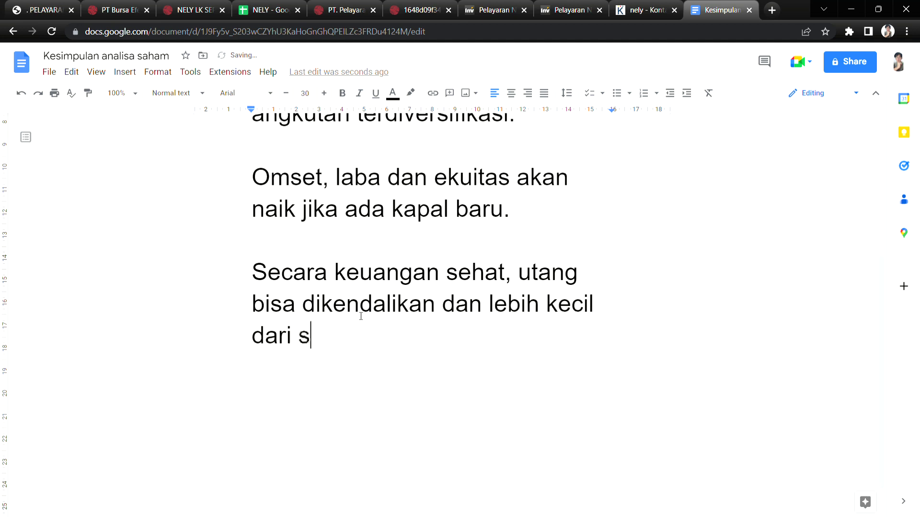
pyautogui.press('BackSpace')
pyautogui.write('aset')
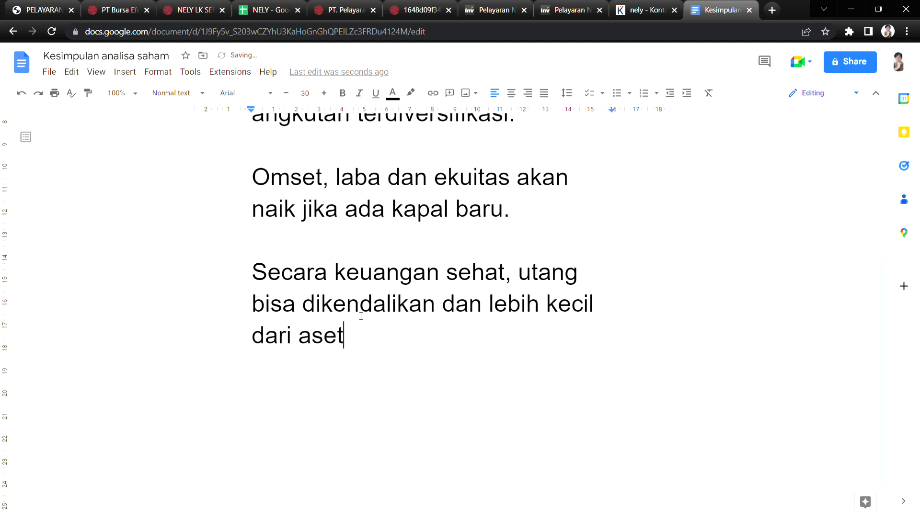
pyautogui.write(' lancar.')
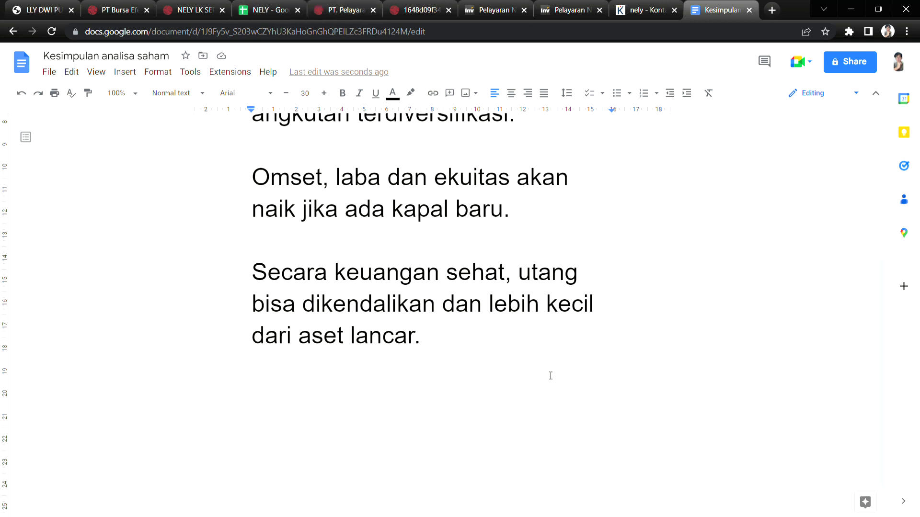
# - Check the NELY spreadsheet and financial report, and add the paragraph "Kinerja omset dan laba Q3 2022 bagus" to the Kesimpulan document
pyautogui.click(268, 10)
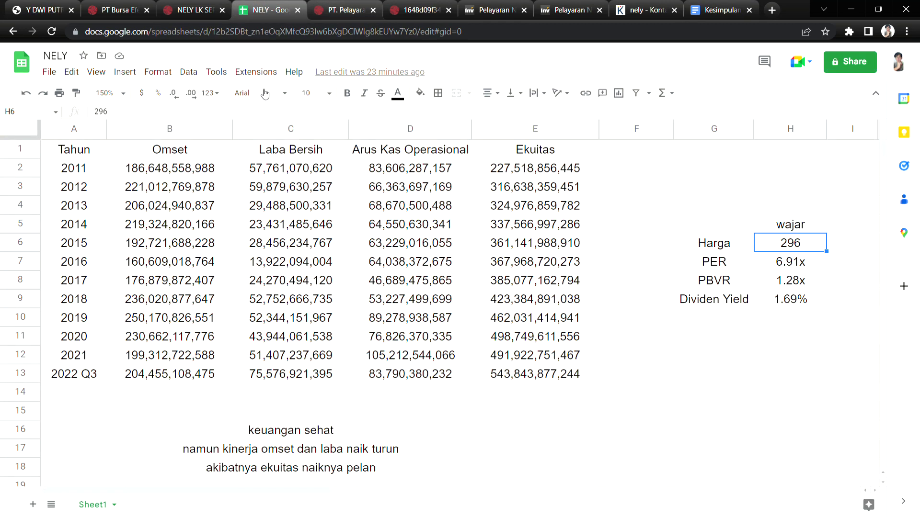
pyautogui.click(205, 7)
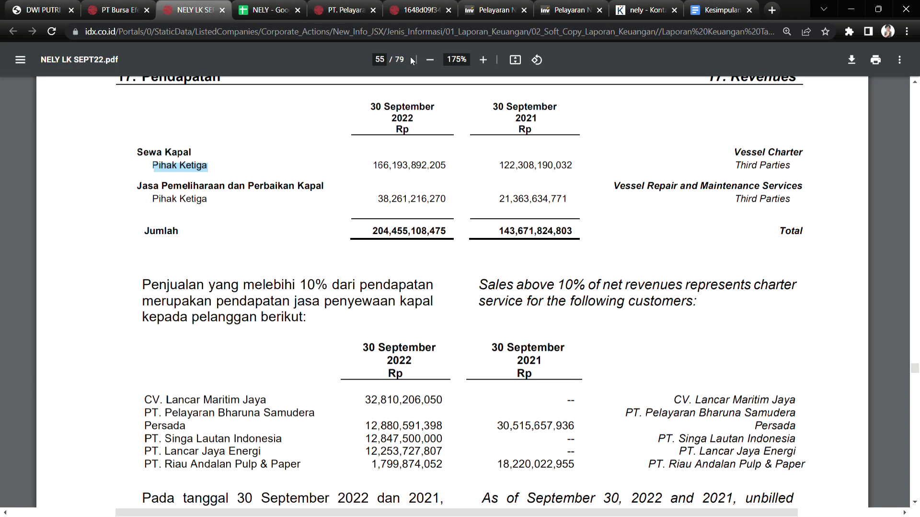
pyautogui.click(717, 10)
pyautogui.click(463, 422)
pyautogui.press('Return')
pyautogui.press('Return')
pyautogui.write('kinerja ')
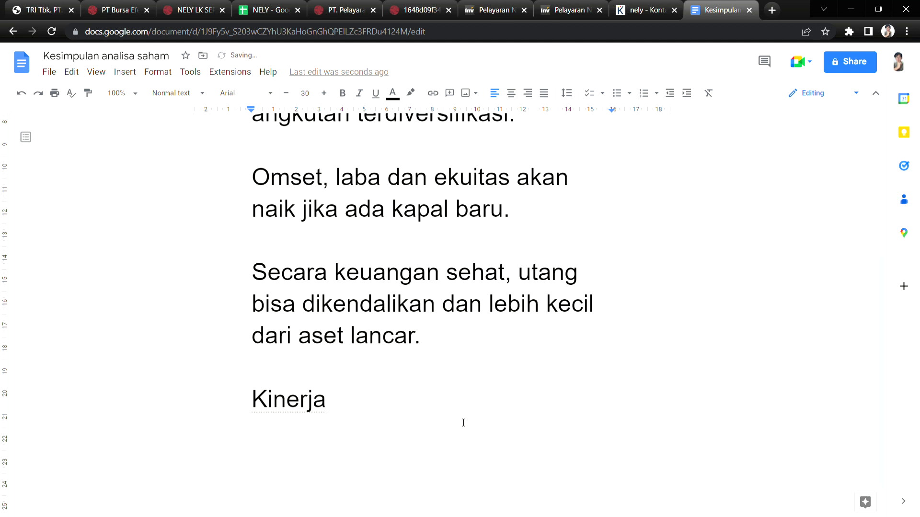
pyautogui.write('omset')
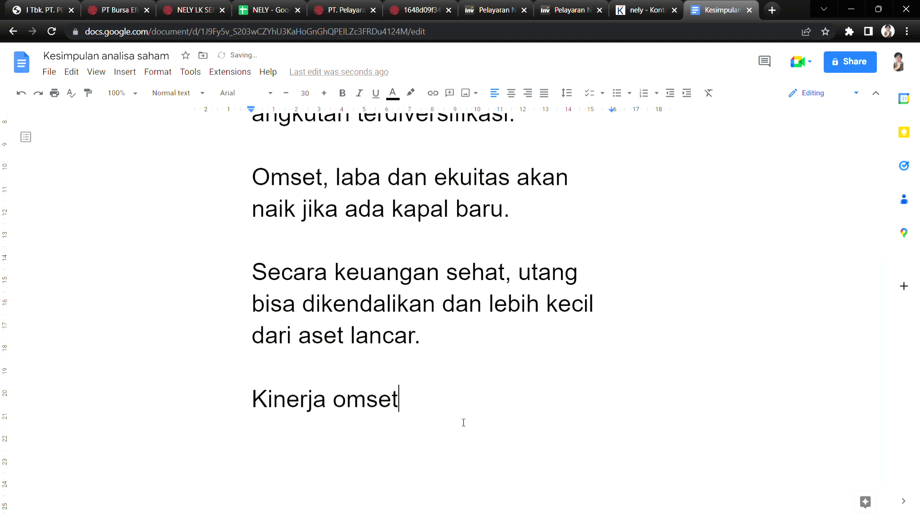
pyautogui.write(' dan laba')
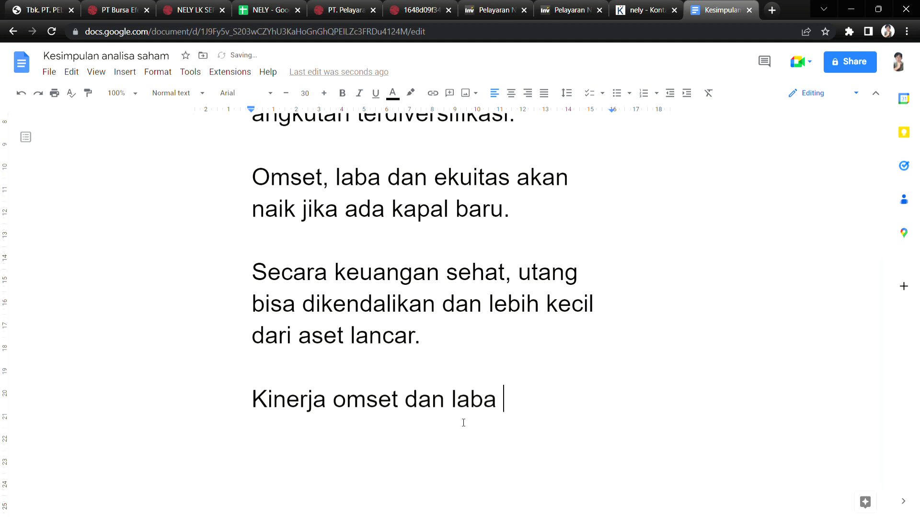
pyautogui.write(' Q3 20')
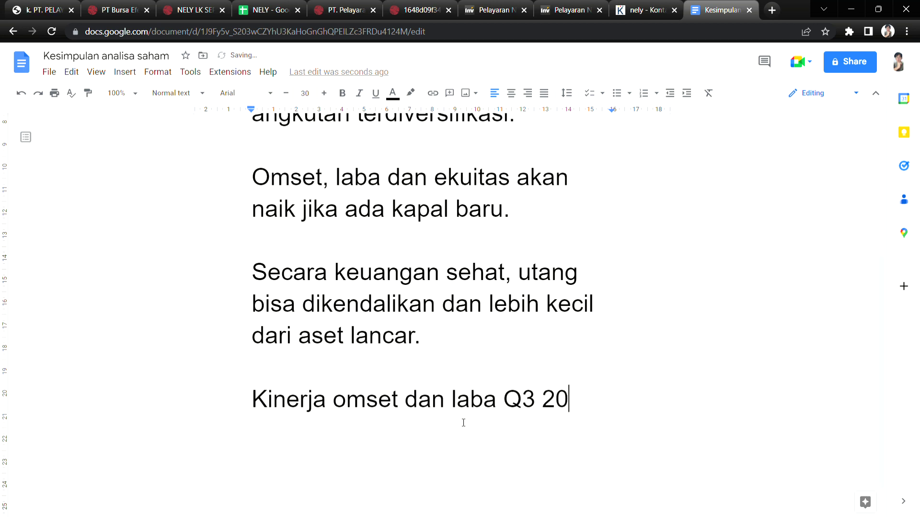
pyautogui.write('22 b')
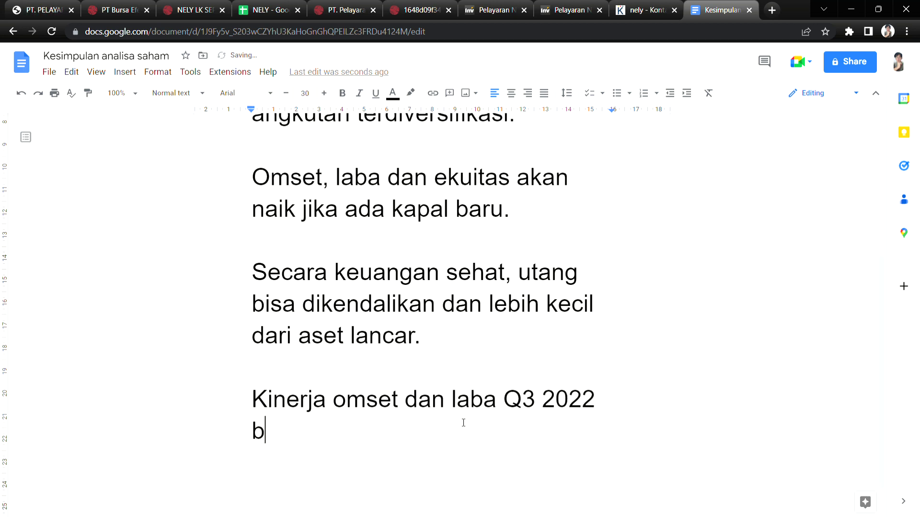
pyautogui.write('agus')
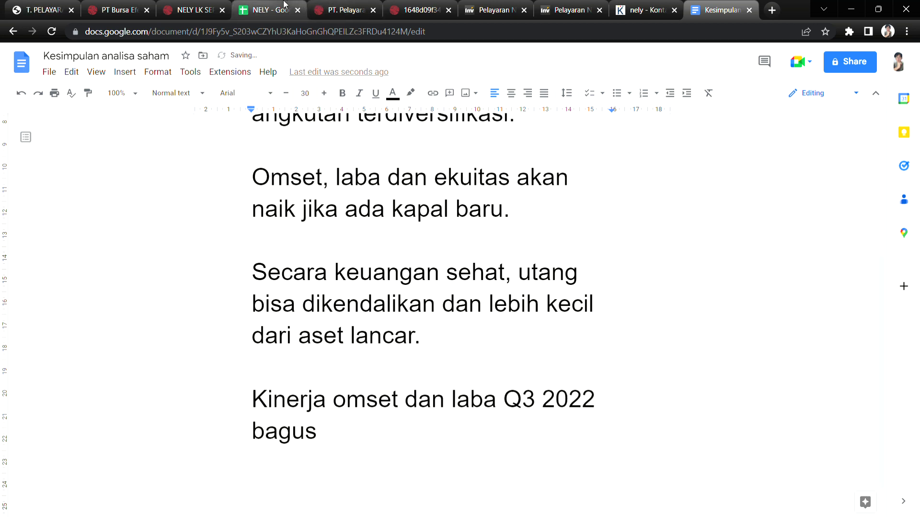
# - Consult the NELY spreadsheet again and insert six line breaks after the Q3 2022 performance paragraph in the Kesimpulan document
pyautogui.click(283, 6)
pyautogui.click(713, 6)
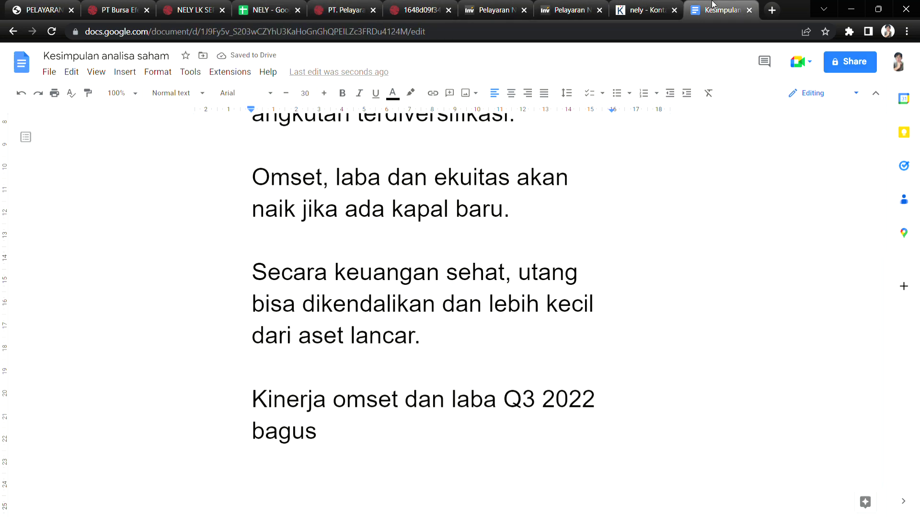
pyautogui.scroll(-1, 548, 425)
pyautogui.press('Return')
pyautogui.press('Return')
pyautogui.press('Return')
pyautogui.press('Return')
pyautogui.press('Return')
pyautogui.press('Return')
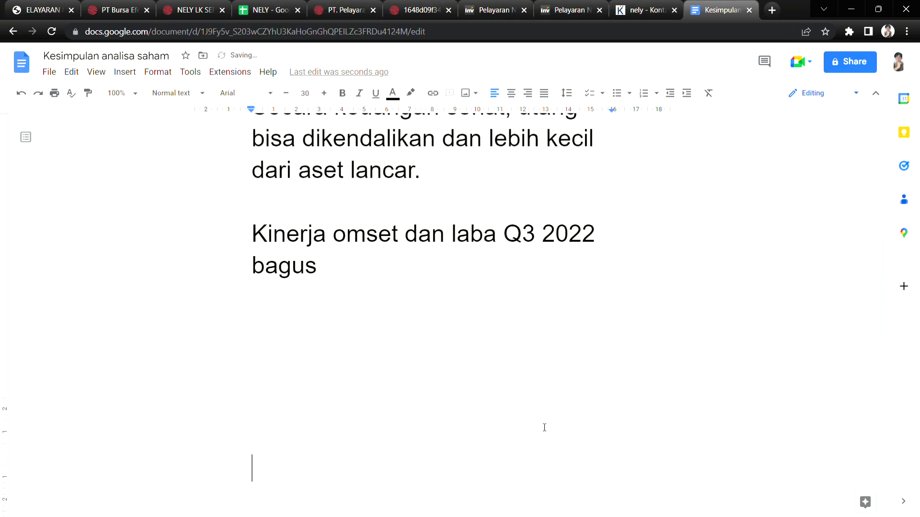
# - Write the valuation paragraph "Valuasi wajar. Tidak mahal dan tidak murah." on the new line
pyautogui.write('balu')
pyautogui.press('BackSpace')
pyautogui.press('BackSpace')
pyautogui.press('BackSpace')
pyautogui.press('BackSpace')
pyautogui.write('valuasi di')
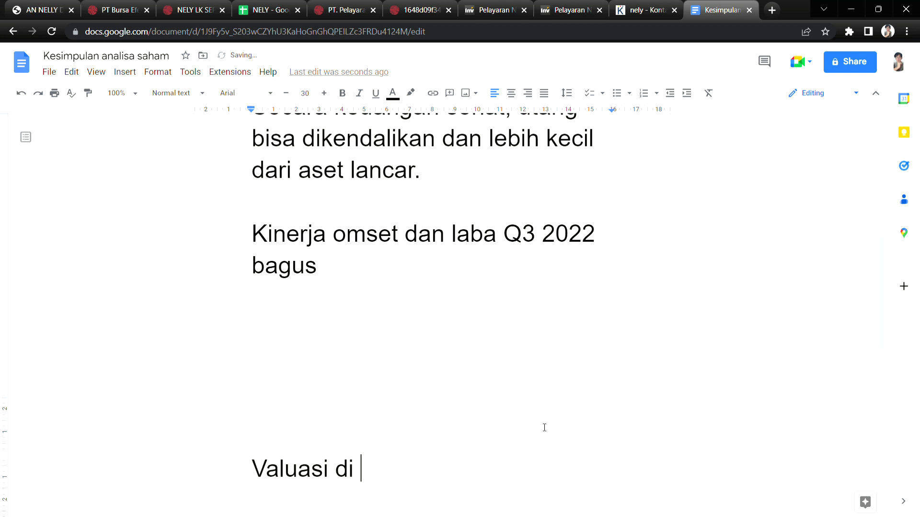
pyautogui.press('BackSpace')
pyautogui.press('BackSpace')
pyautogui.press('BackSpace')
pyautogui.write('wajar')
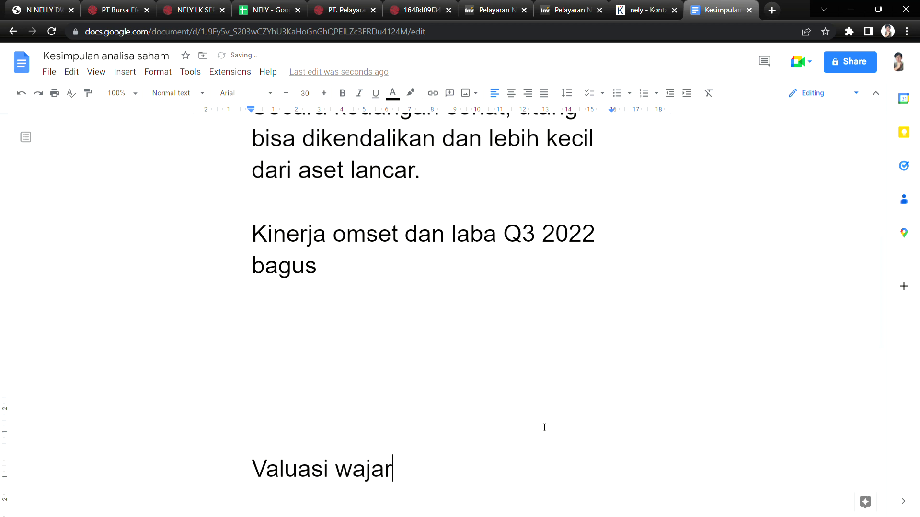
pyautogui.write('. Tidak mahal')
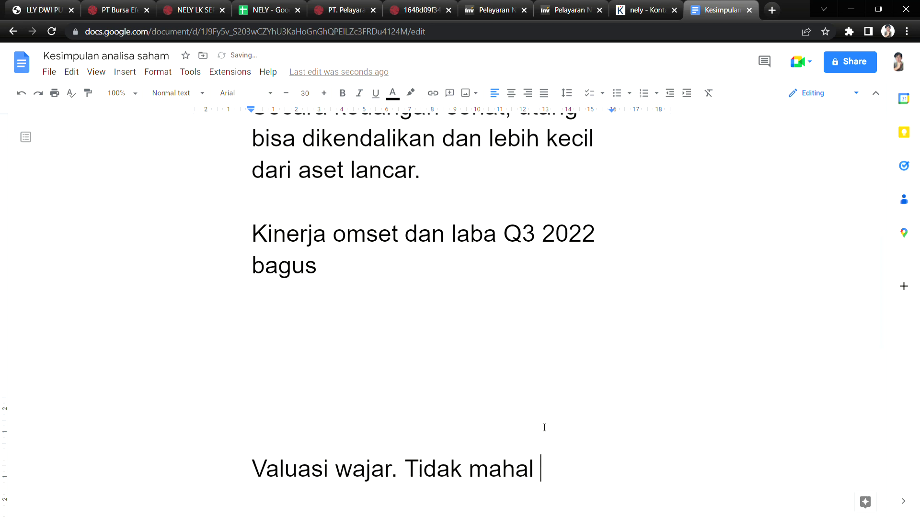
pyautogui.write(' dan ')
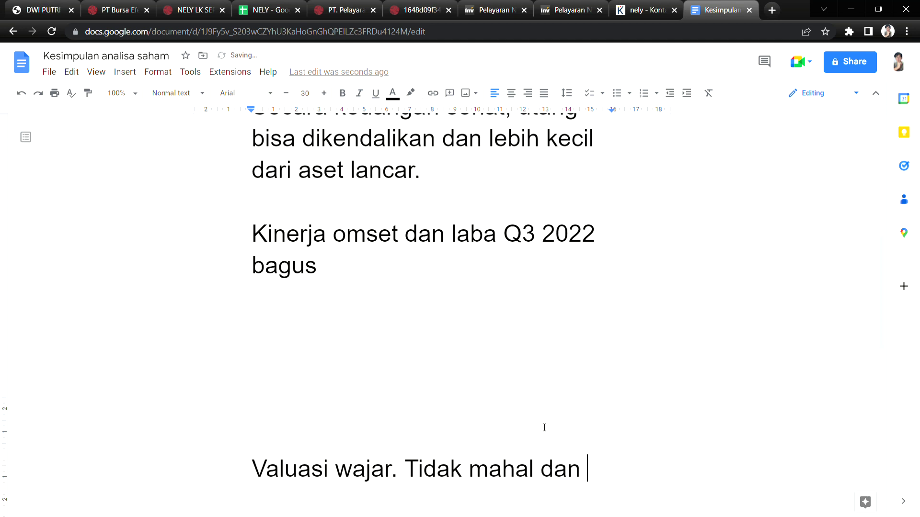
pyautogui.write('tidak murah.')
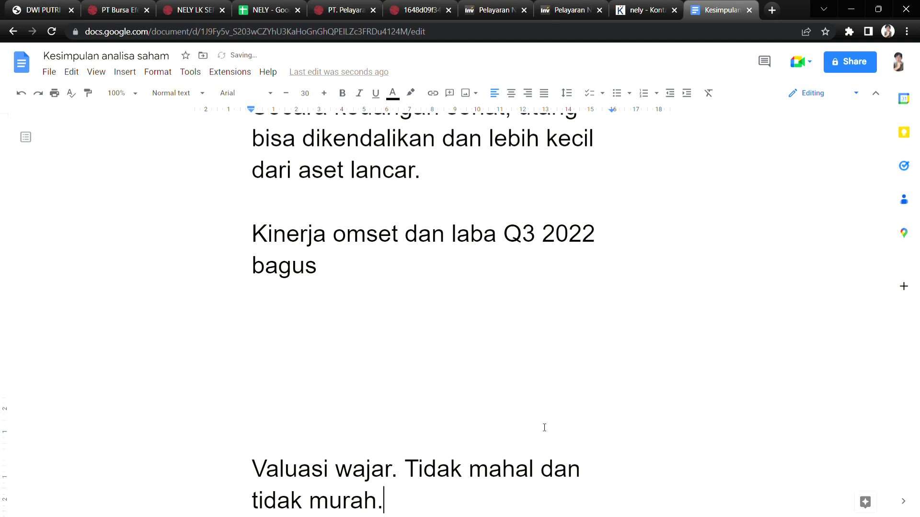
# - Look through the company presentation, the Q&A report, the NELY chart page, the second Investing.com page and the Kontan news results
pyautogui.scroll(-4, 530, 426)
pyautogui.click(352, 6)
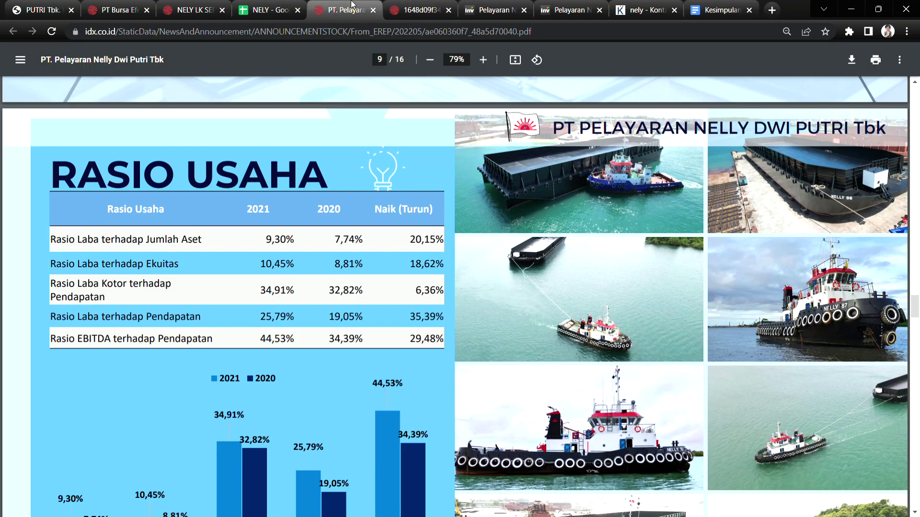
pyautogui.click(420, 10)
pyautogui.click(493, 10)
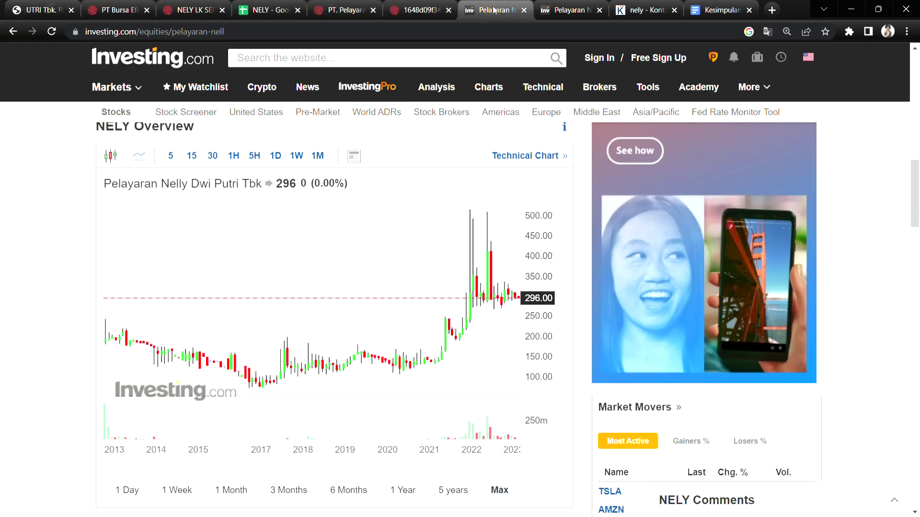
pyautogui.click(569, 10)
pyautogui.click(644, 9)
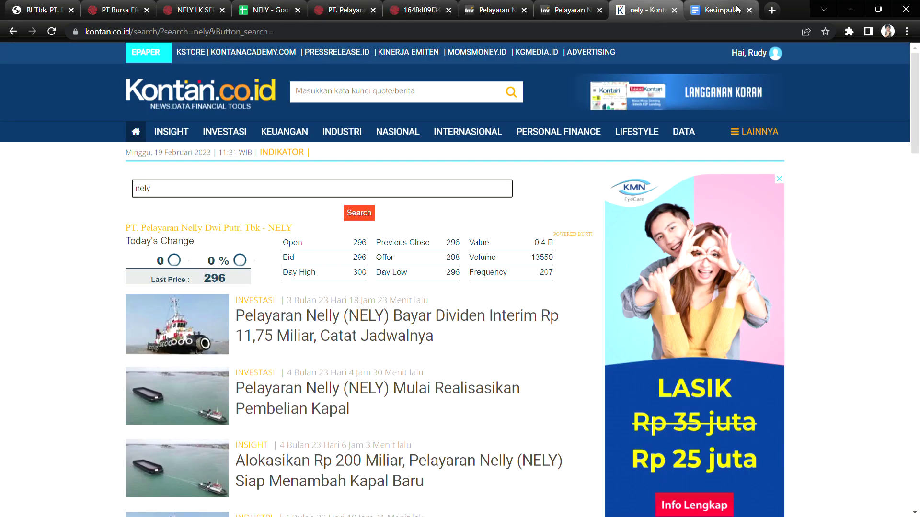
# - Add the paragraph "Dividen naik turun." below the valuation paragraph in the Kesimpulan document
pyautogui.click(707, 6)
pyautogui.press('Return')
pyautogui.press('Return')
pyautogui.write('DIvi')
pyautogui.press('BackSpace')
pyautogui.press('BackSpace')
pyautogui.press('BackSpace')
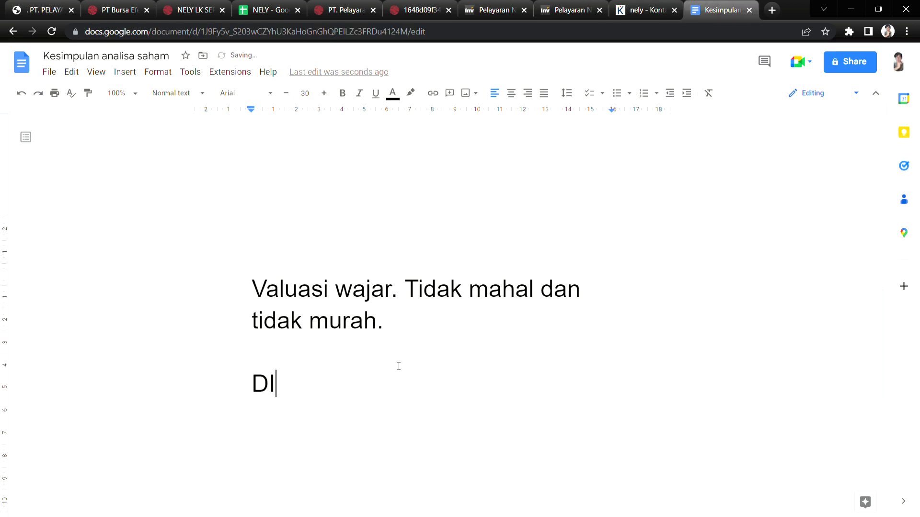
pyautogui.write('id')
pyautogui.press('BackSpace')
pyautogui.write('viden naik turun.')
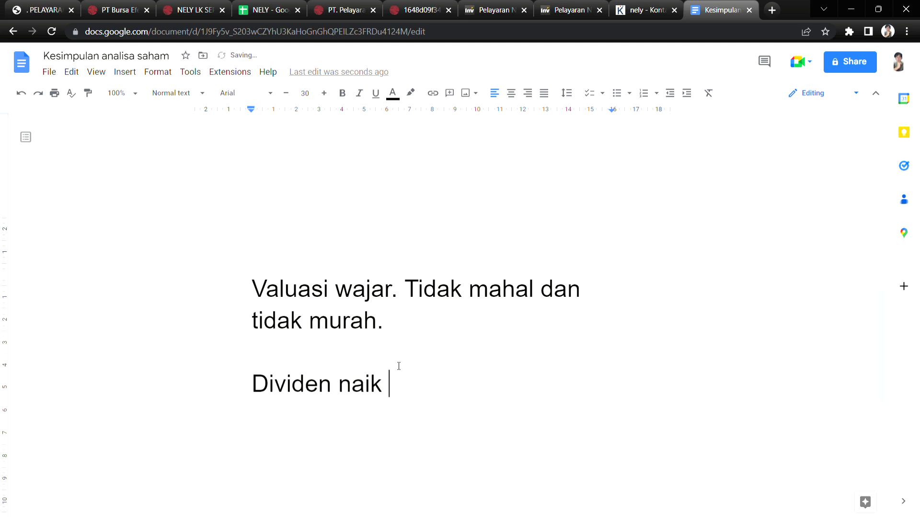
# - Add the question "Kayak investasi?" as a new paragraph below the dividend line
pyautogui.press('Return')
pyautogui.press('Return')
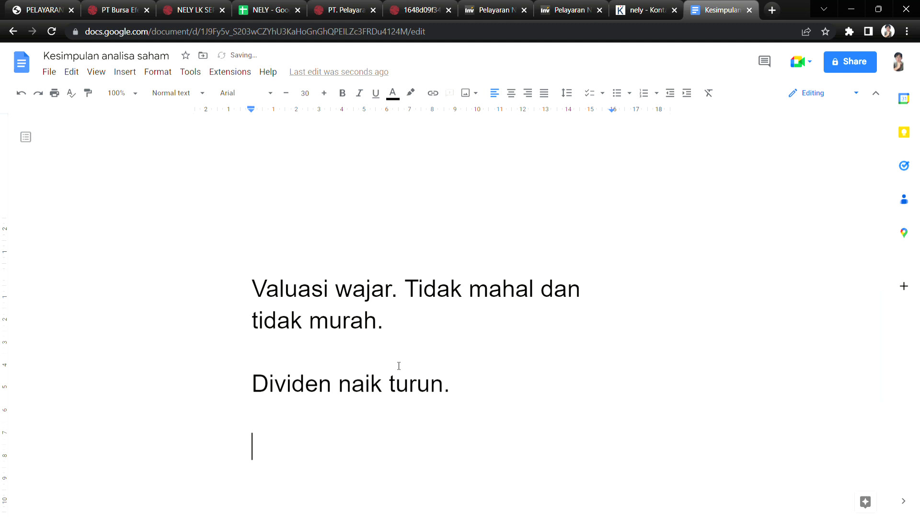
pyautogui.write('Kayak i')
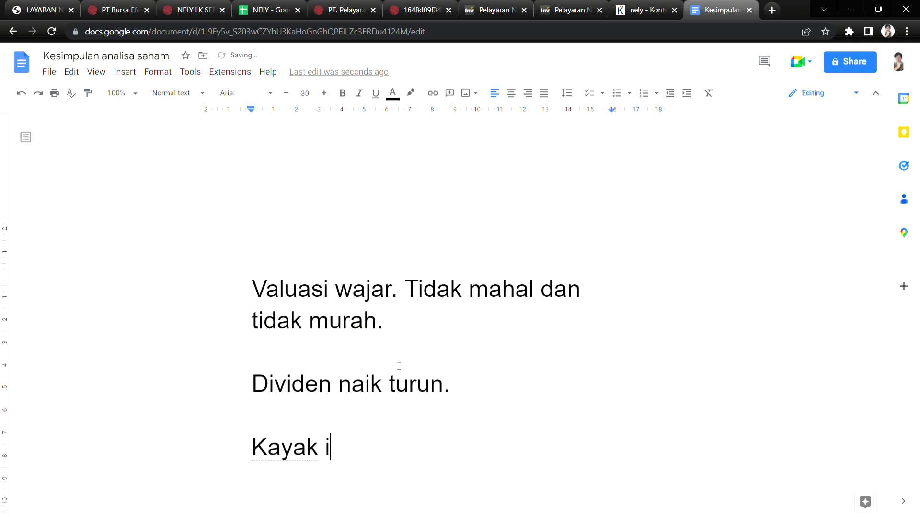
pyautogui.write('nvestasi?')
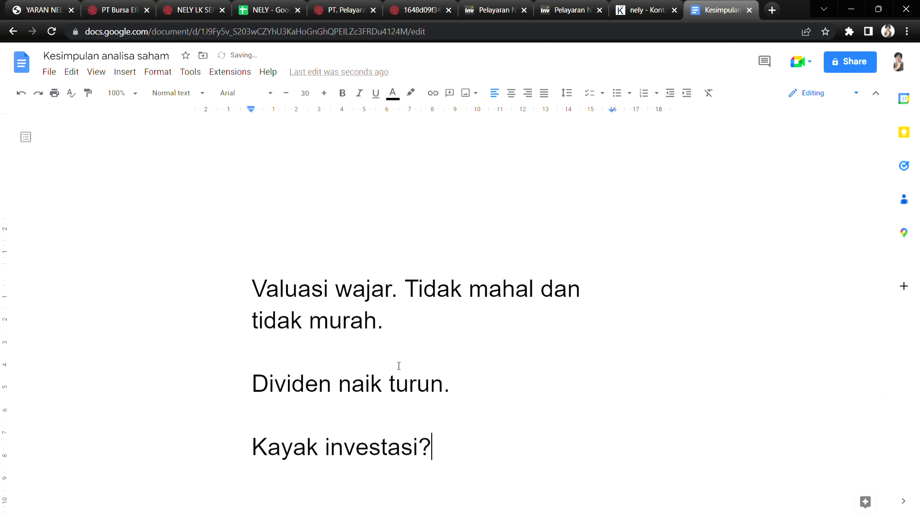
# - Answer the question in a new paragraph reading "Boleh, dengan syarat harga saham turun terlebih dahulu."
pyautogui.press('Return')
pyautogui.press('Return')
pyautogui.scroll(-5, 383, 354)
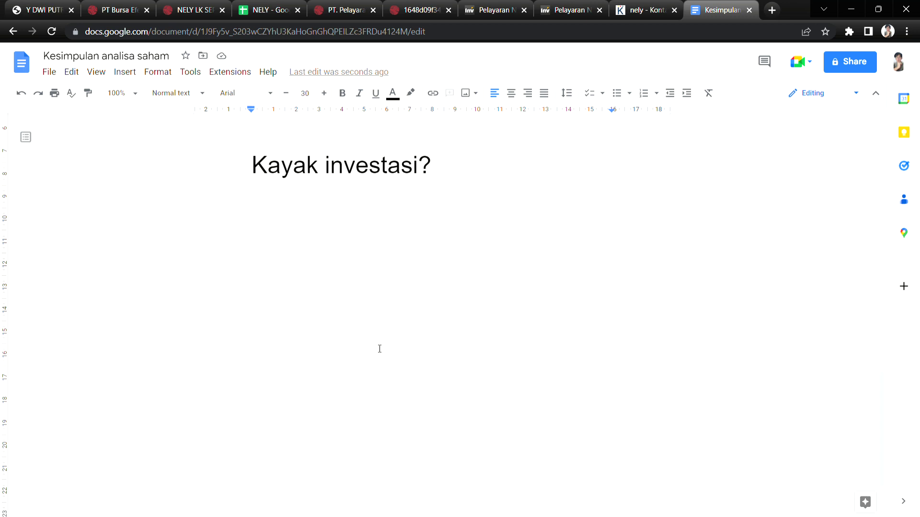
pyautogui.write('Boleh, ddengan syar')
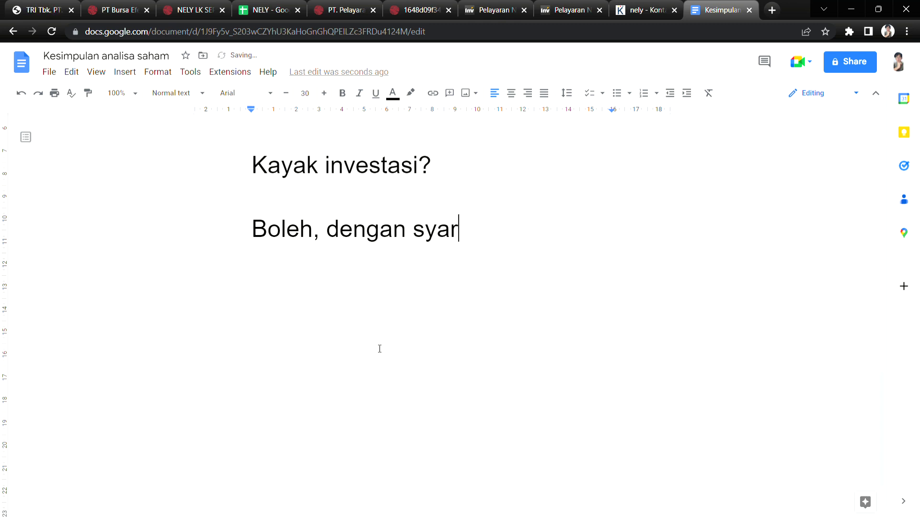
pyautogui.write('at harga')
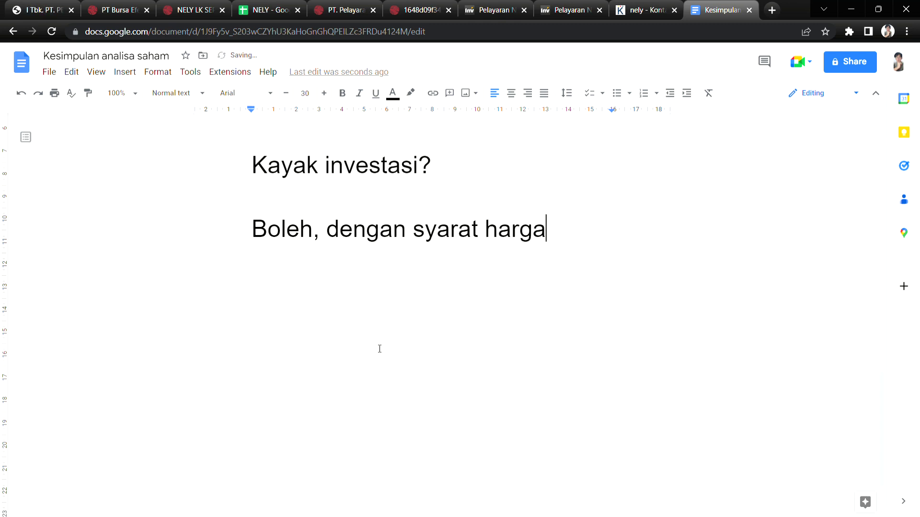
pyautogui.write(' saham ')
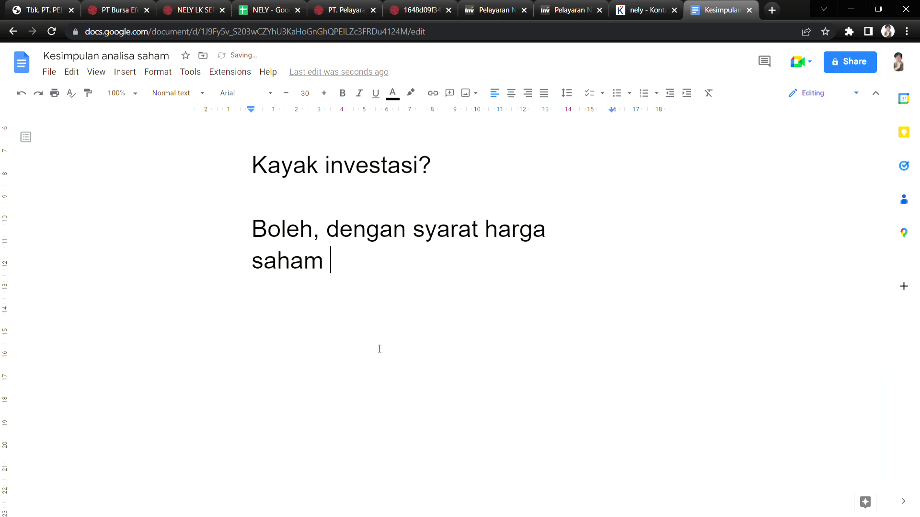
pyautogui.write('turun terleb')
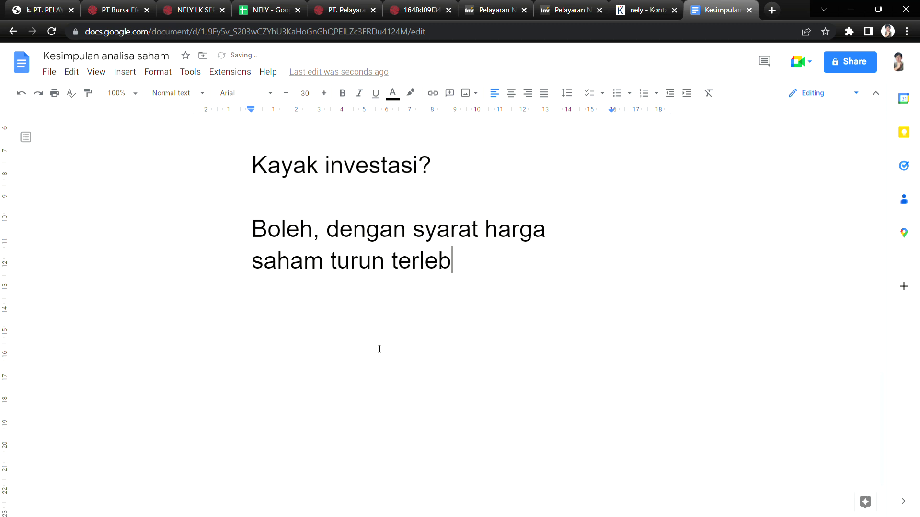
pyautogui.write('ih dahulu.')
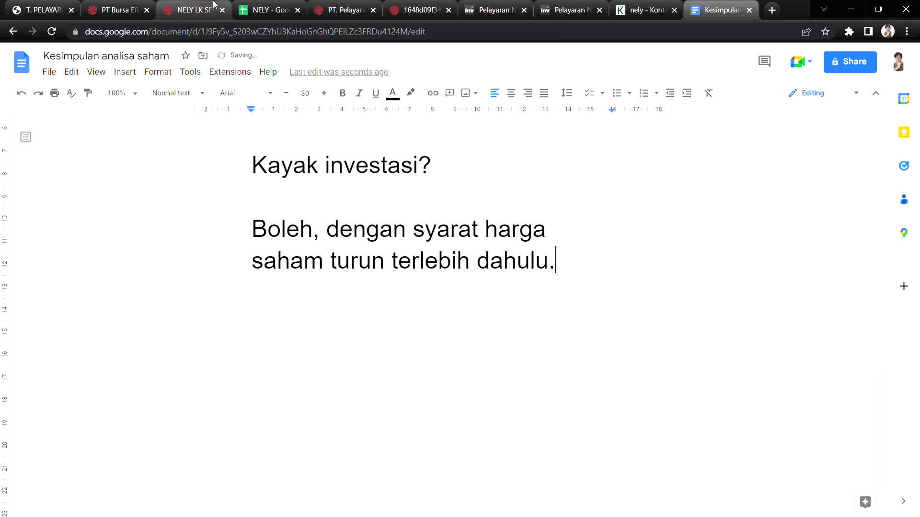
# - Check the dividend yield in the NELY spreadsheet and extend the answer in the Kesimpulan document with "sampai dividen yieldnya diposisi 5%"
pyautogui.click(268, 10)
pyautogui.click(812, 304)
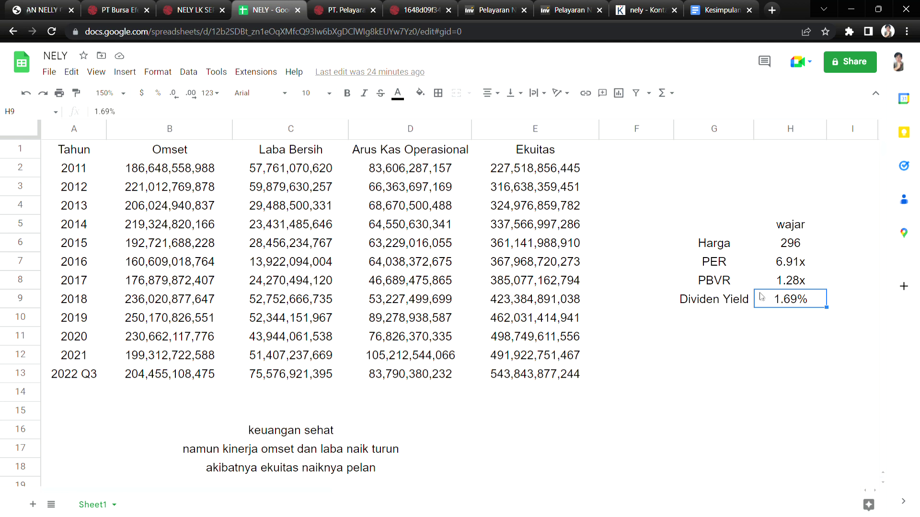
pyautogui.click(693, 7)
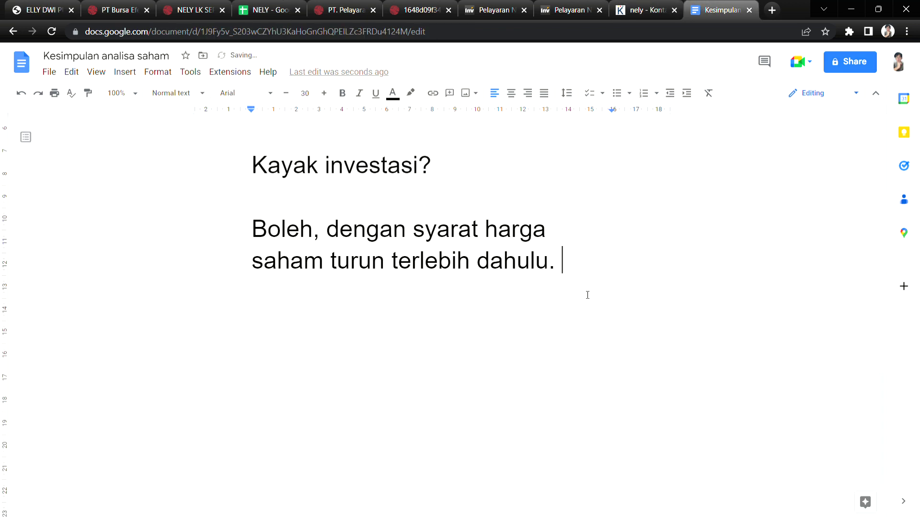
pyautogui.write('sam')
pyautogui.write('dividen')
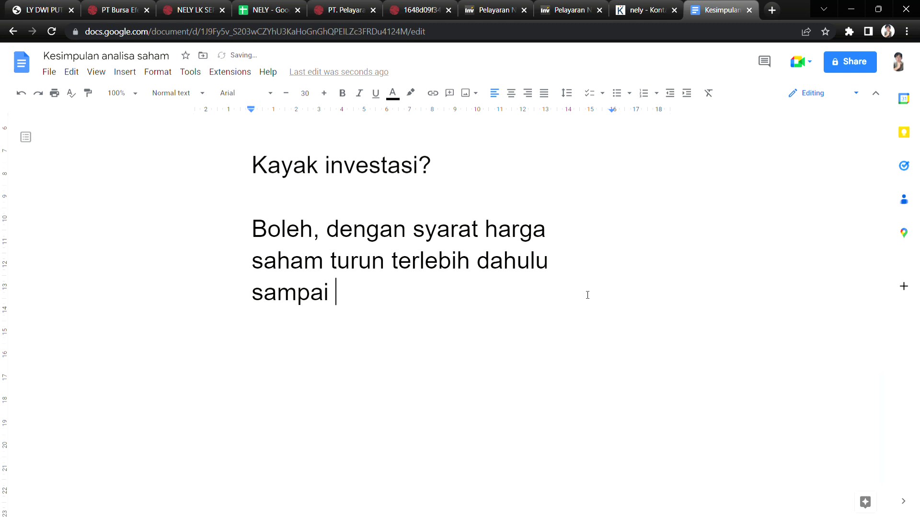
pyautogui.write(' yieldnya')
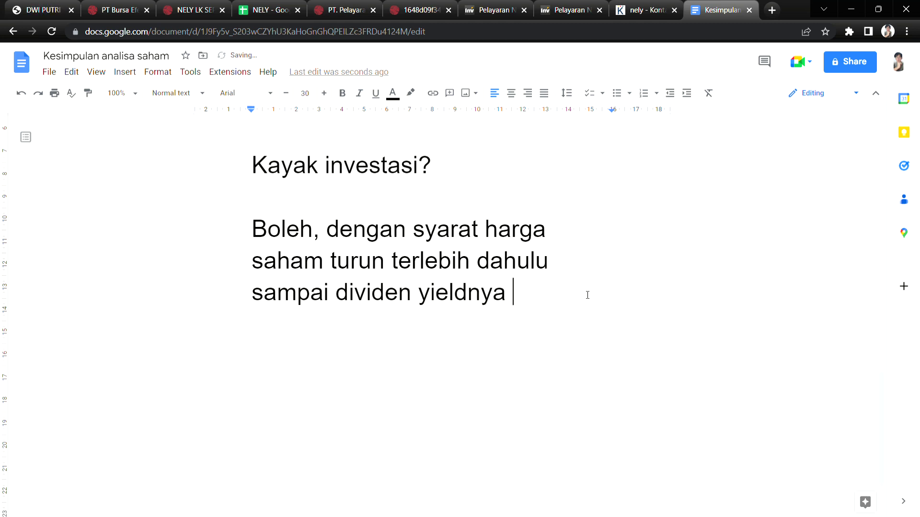
pyautogui.write(' di')
pyautogui.write('po')
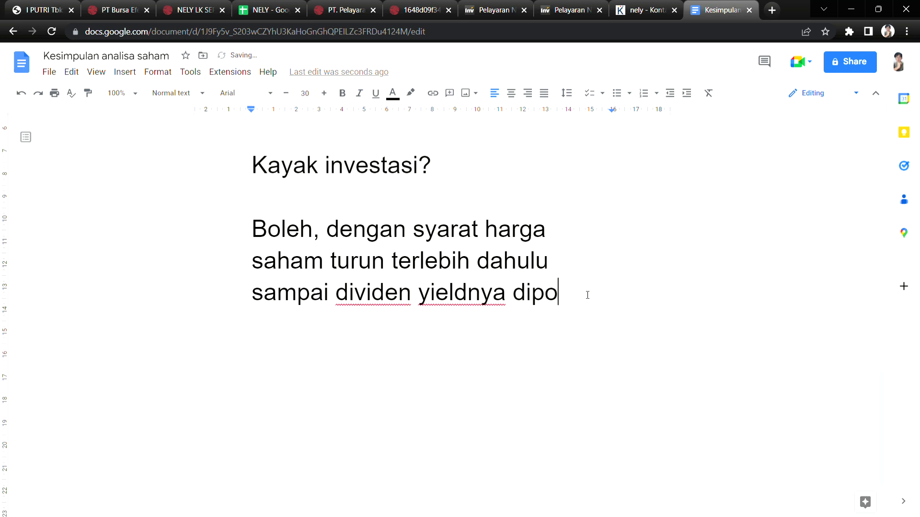
pyautogui.write('sisi ')
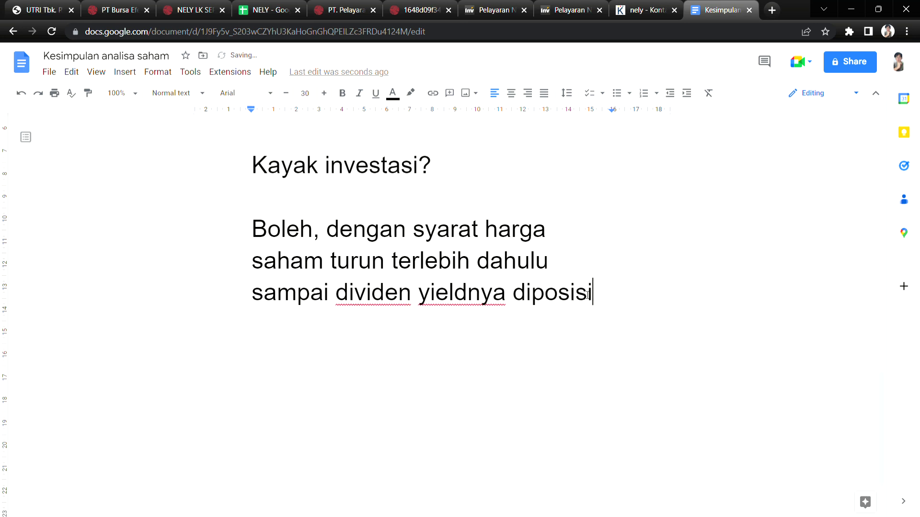
pyautogui.write('5%')
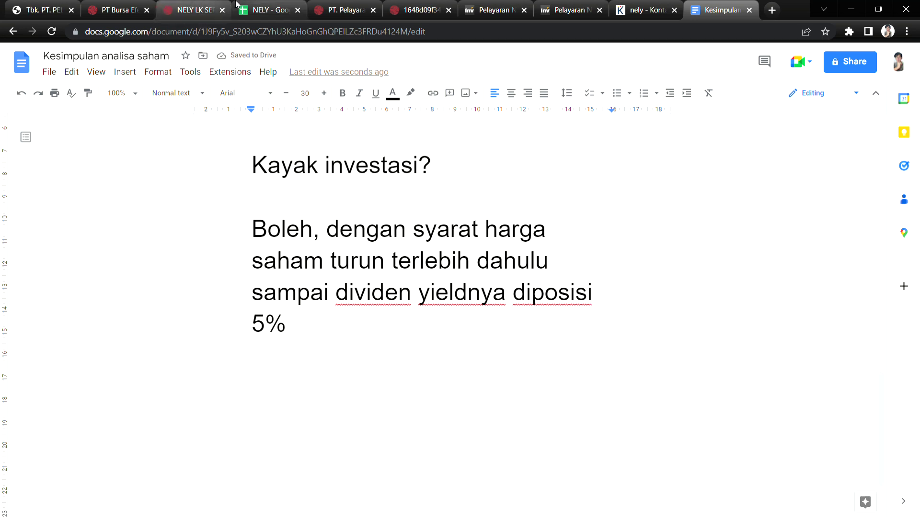
# - Examine the price, PER, PBVR and dividend yield in the NELY spreadsheet, comparing price against dividend yield
pyautogui.hotkey('ctrl', '4')
pyautogui.click(815, 246)
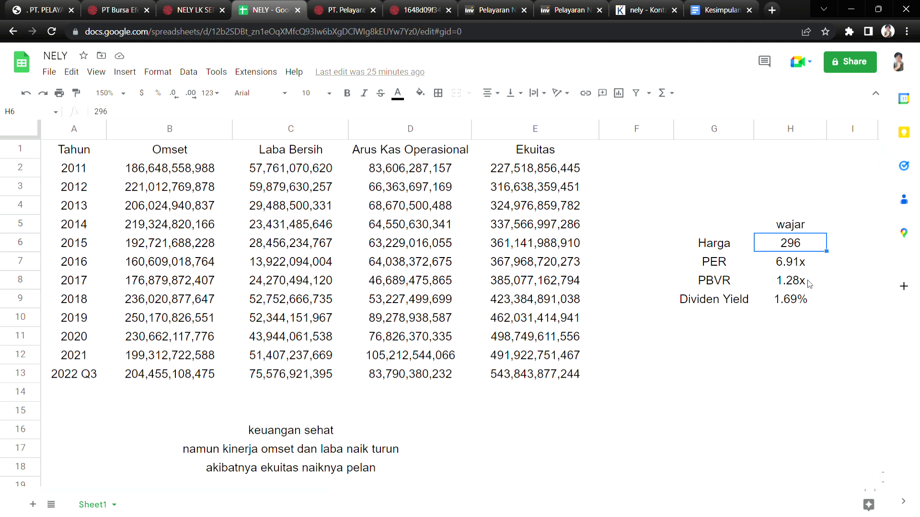
pyautogui.click(808, 266)
pyautogui.click(816, 283)
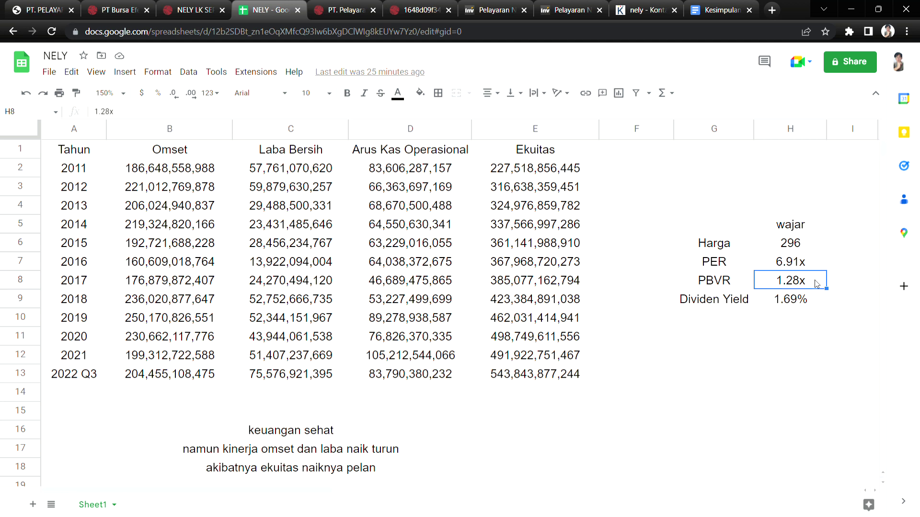
pyautogui.click(816, 303)
pyautogui.click(813, 243)
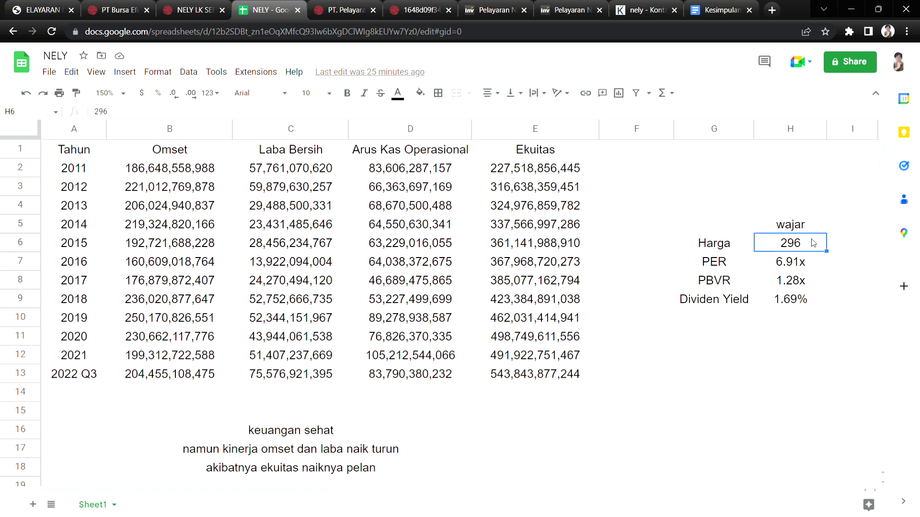
pyautogui.click(812, 306)
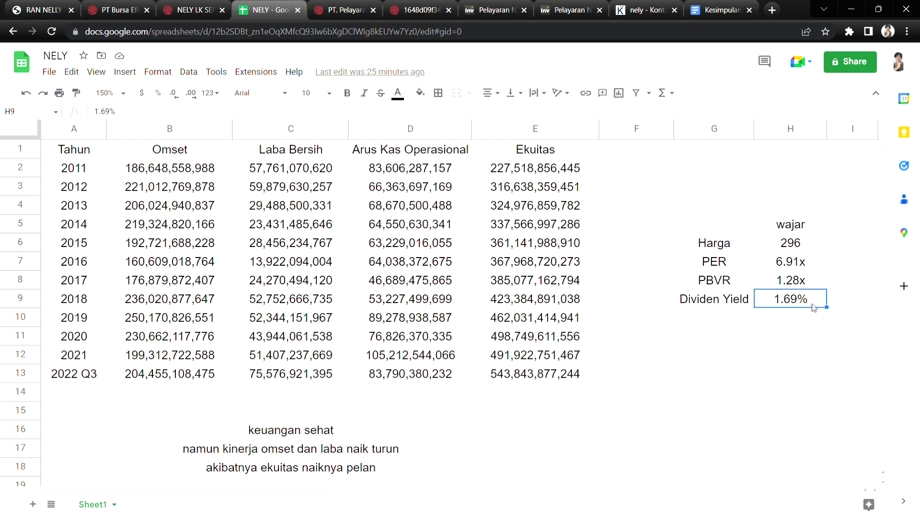
pyautogui.click(816, 245)
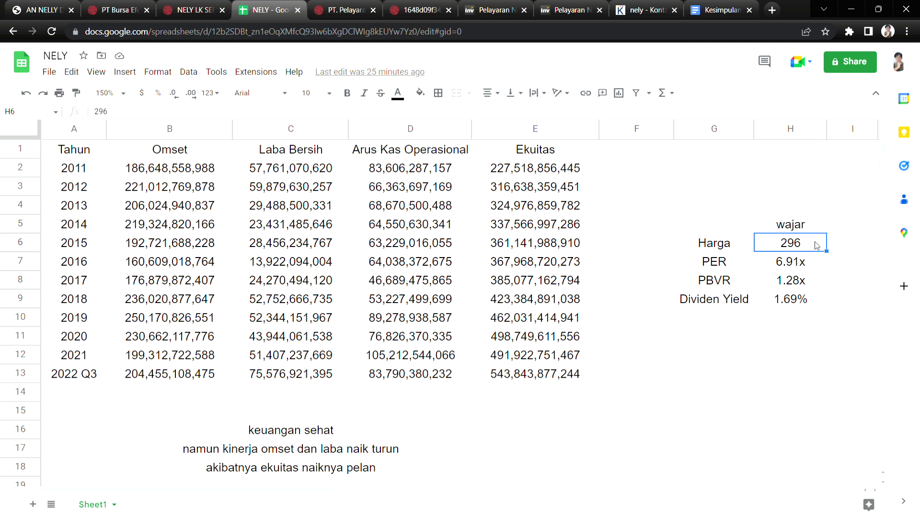
pyautogui.click(816, 302)
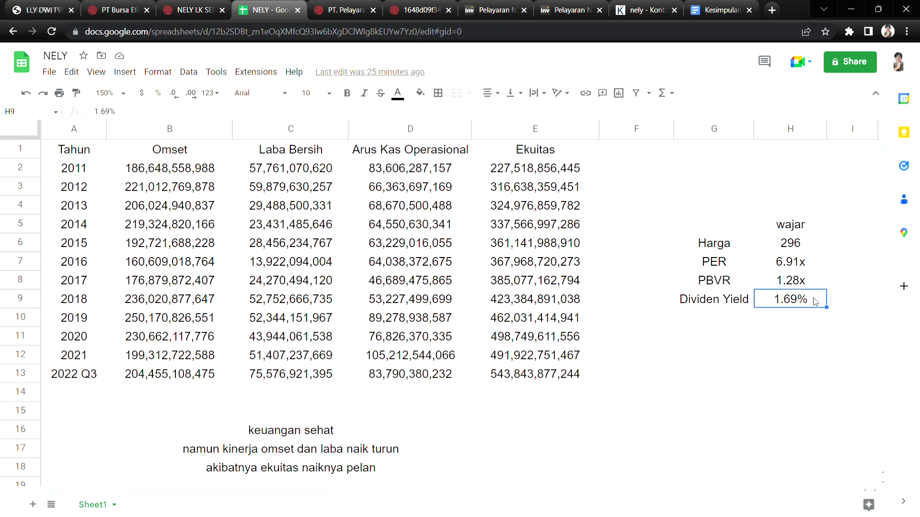
# - Return to the Kesimpulan document, end the 5% sentence with a period and add "Untuk jangka panjang." after it
pyautogui.click(721, 10)
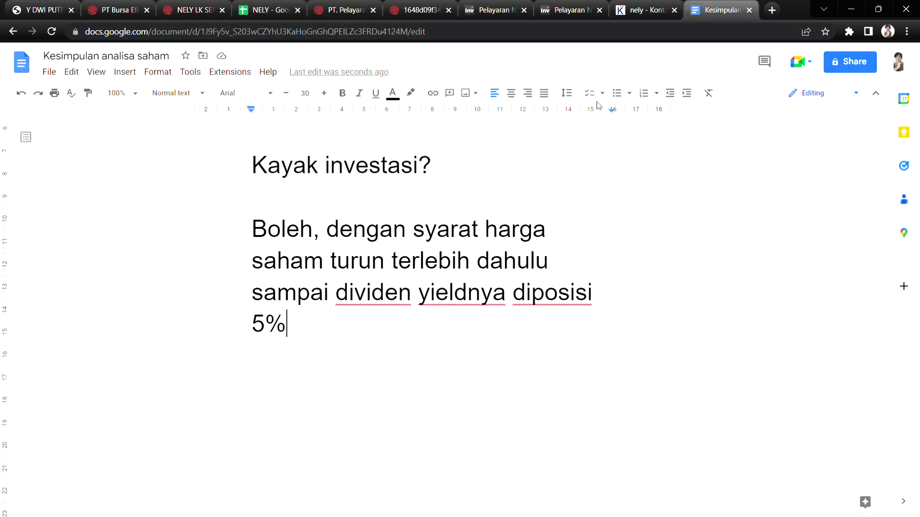
pyautogui.write('untuk')
pyautogui.press('BackSpace')
pyautogui.press('BackSpace')
pyautogui.press('BackSpace')
pyautogui.press('BackSpace')
pyautogui.press('BackSpace')
pyautogui.press('BackSpace')
pyautogui.write('.')
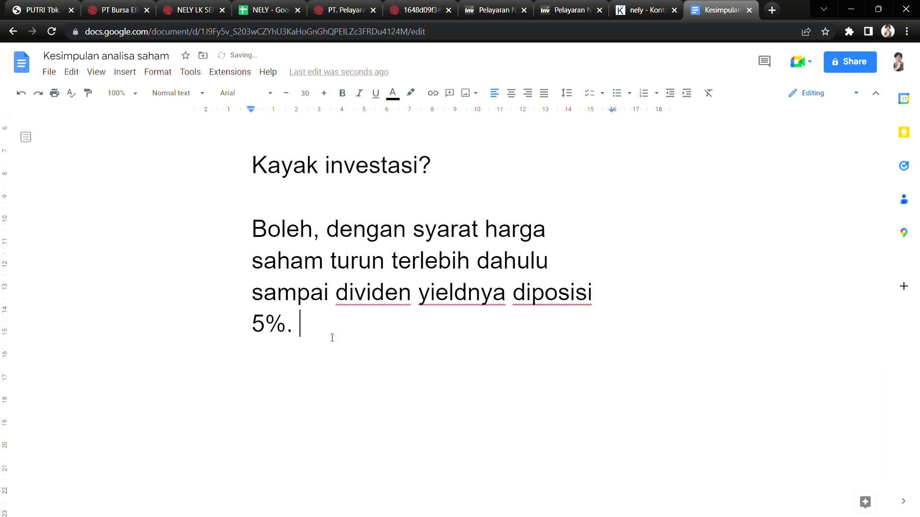
pyautogui.write(' u')
pyautogui.write('ntuk jang')
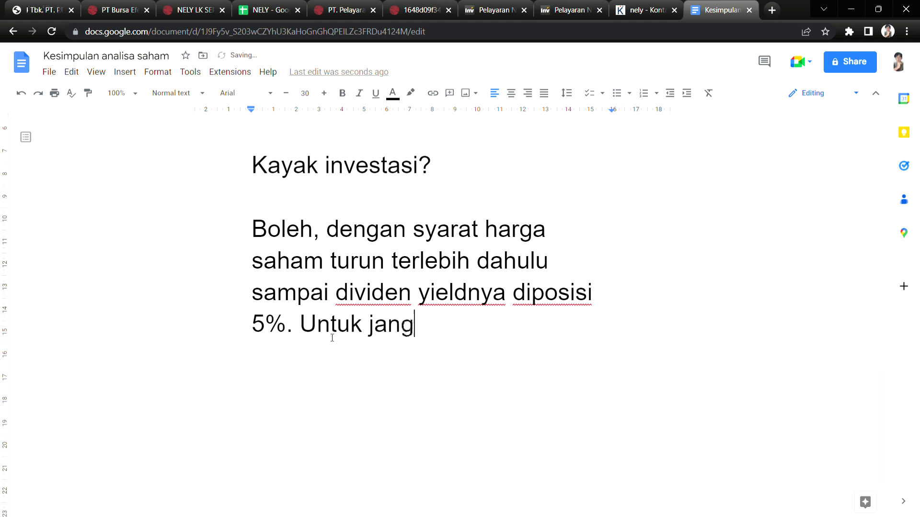
pyautogui.write('ka panjang.')
# - Add a new paragraph reading "Untuk panjang pendek, tidak." below the long-term answer
pyautogui.press('Return')
pyautogui.press('Return')
pyautogui.write('untuk panjang d')
pyautogui.press('BackSpace')
pyautogui.write('pendek,')
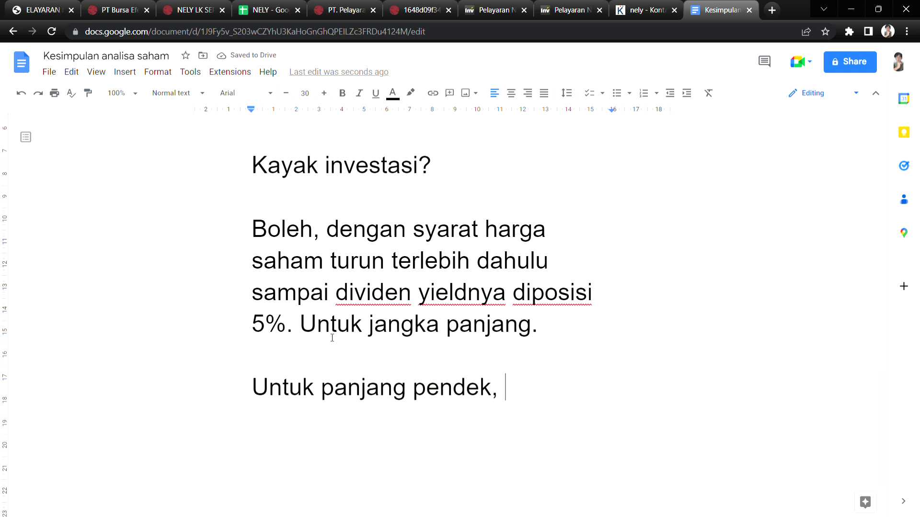
pyautogui.write('tidak d')
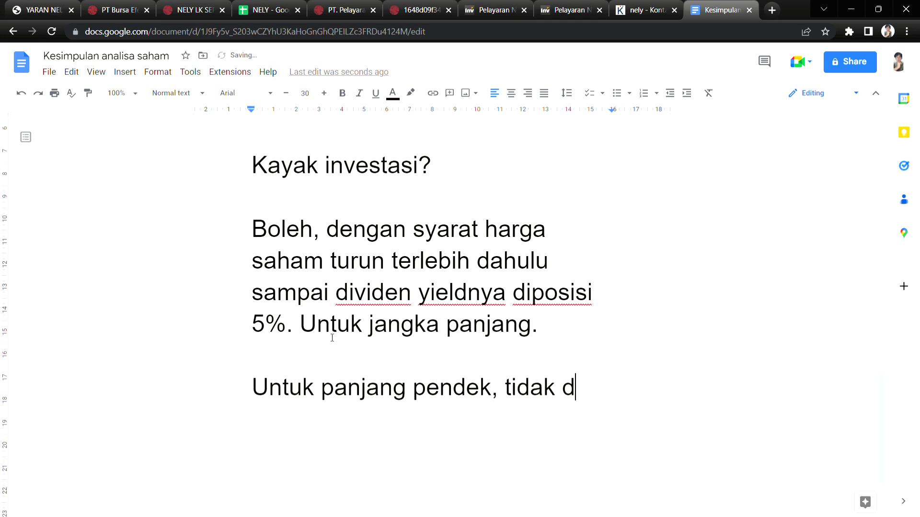
pyautogui.press('BackSpace')
pyautogui.write('.')
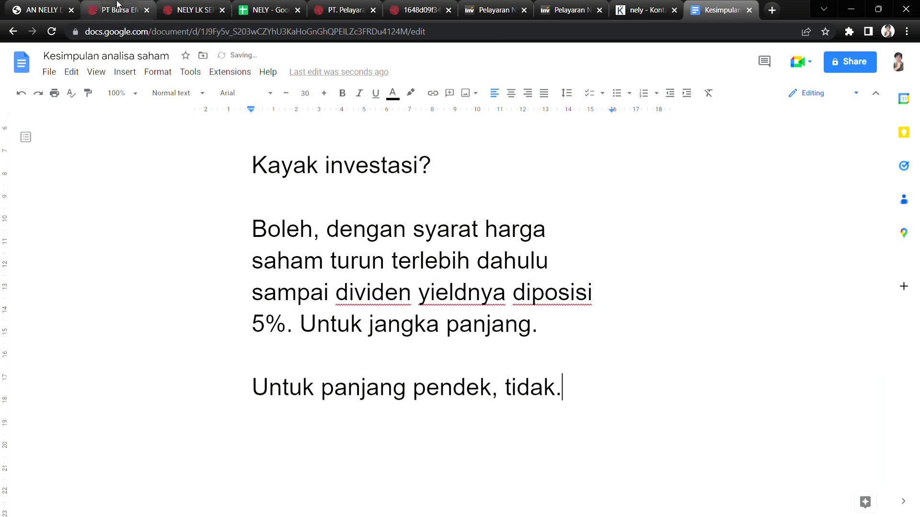
# - Examine the NELY price chart on Investing.com over the 1 Year range
pyautogui.click(268, 10)
pyautogui.click(417, 10)
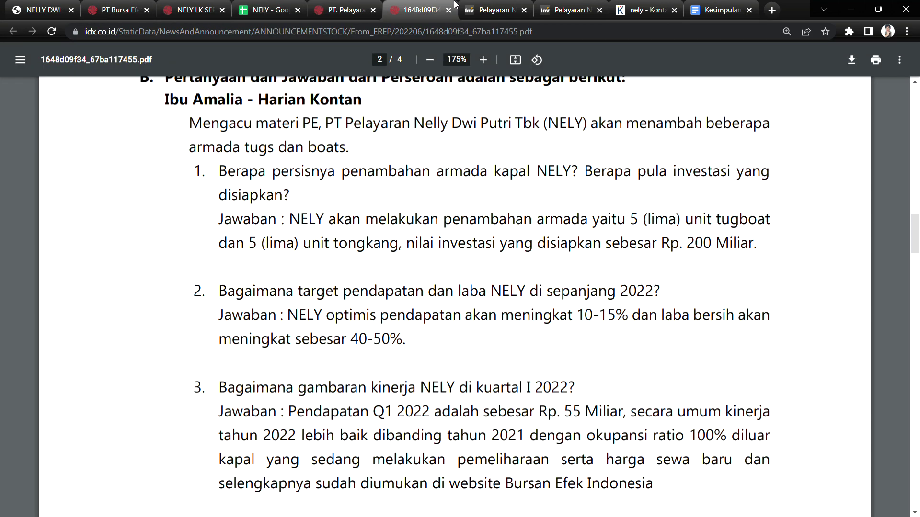
pyautogui.click(496, 10)
pyautogui.click(266, 9)
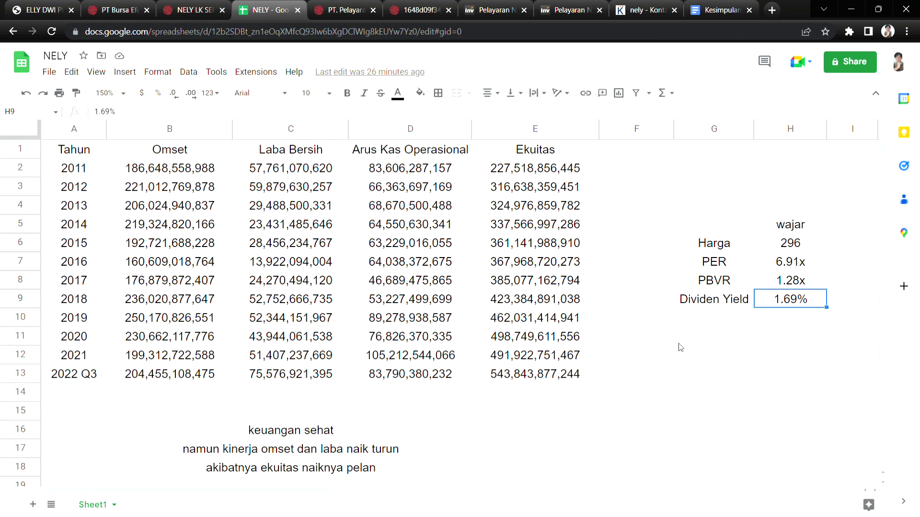
pyautogui.click(496, 10)
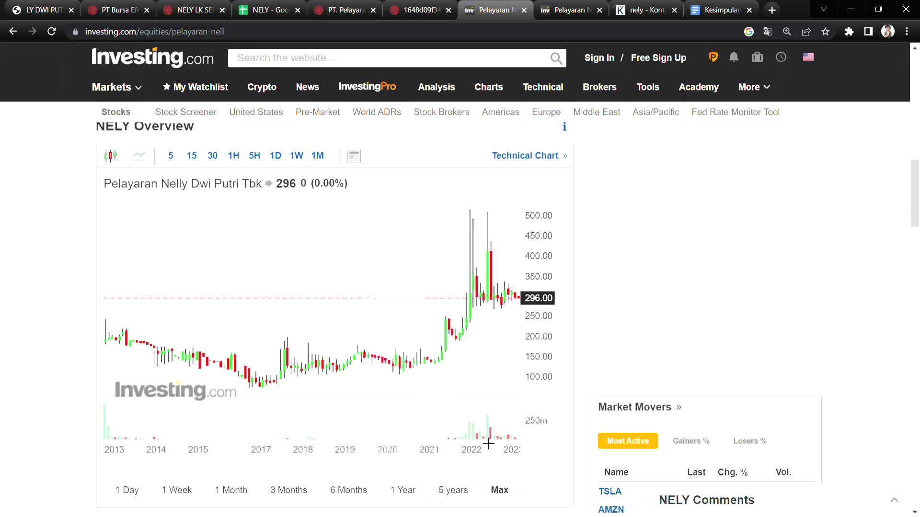
pyautogui.click(403, 490)
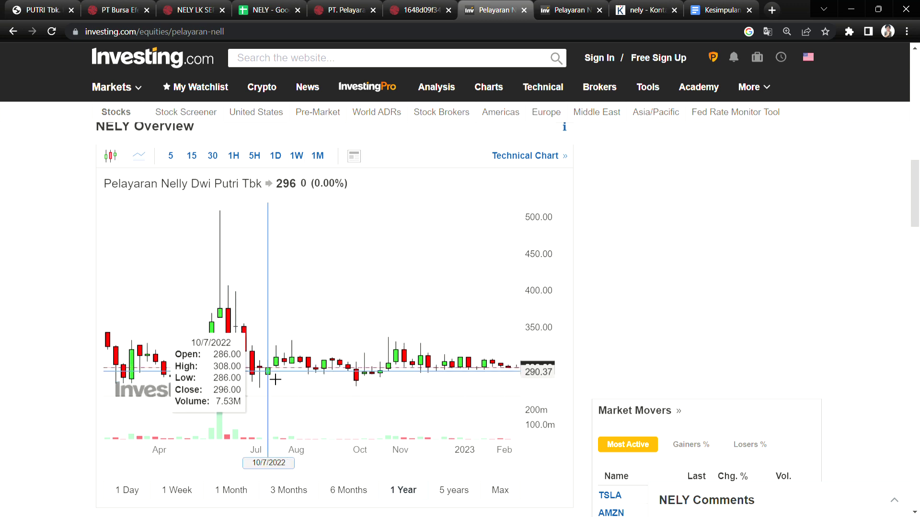
# - Check the Omset and Laba Bersih columns down to 2022 Q3 in the NELY spreadsheet
pyautogui.click(270, 6)
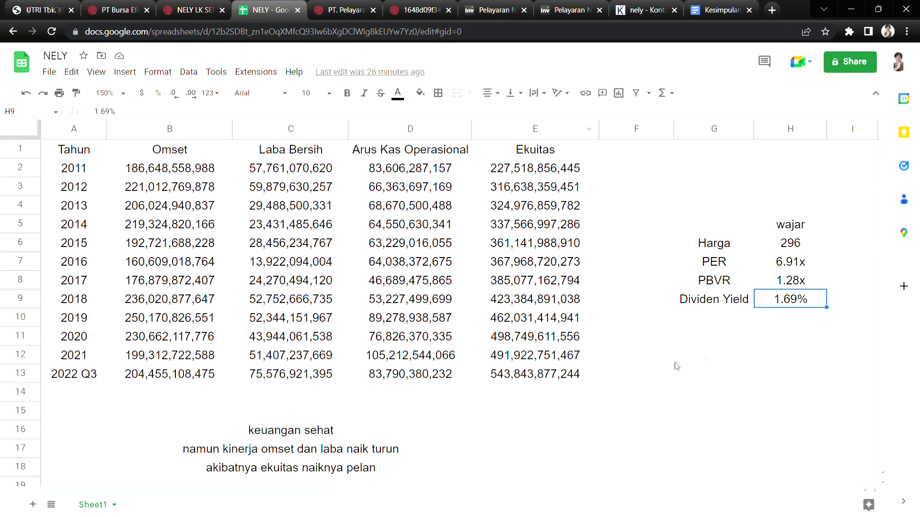
pyautogui.click(290, 401)
pyautogui.click(184, 402)
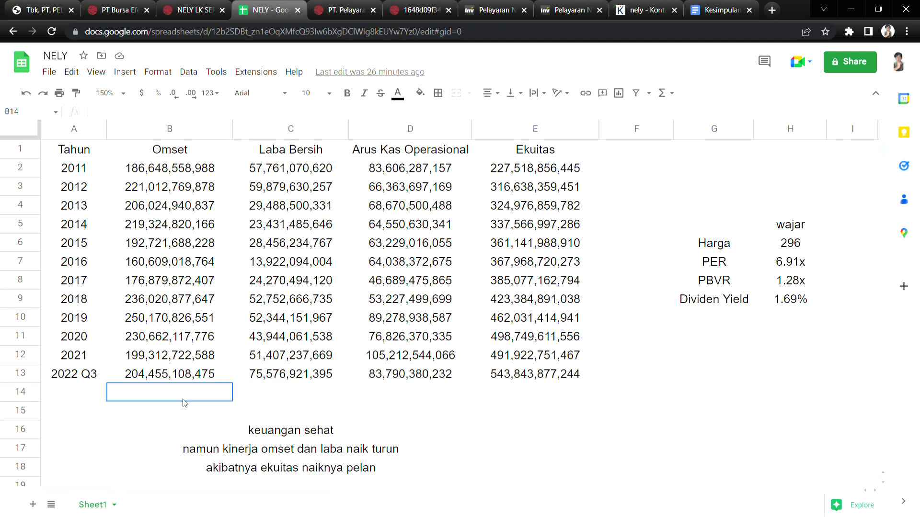
pyautogui.click(304, 397)
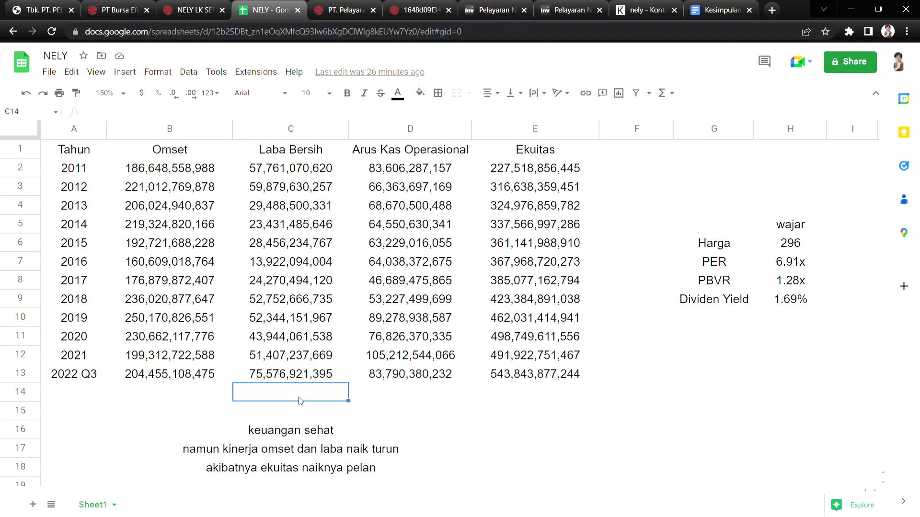
# - In the Kesimpulan document's "Untuk panjang pendek" paragraph, replace "tidak." with "boleh dengan syarat"
pyautogui.click(723, 9)
pyautogui.moveTo(583, 400); pyautogui.dragTo(511, 391)
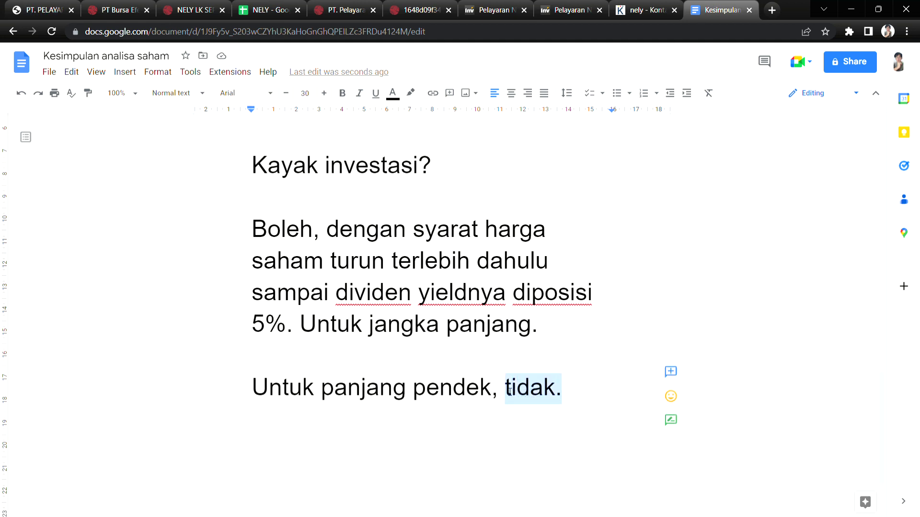
pyautogui.write('boleh dengan ')
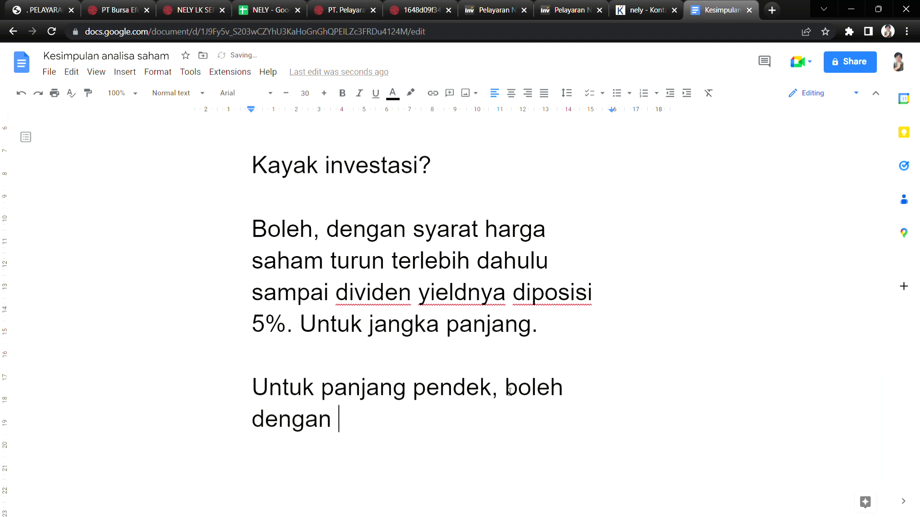
pyautogui.write('say')
pyautogui.press('BackSpace')
pyautogui.press('BackSpace')
pyautogui.write('t')
pyautogui.press('BackSpace')
pyautogui.write('yarat ')
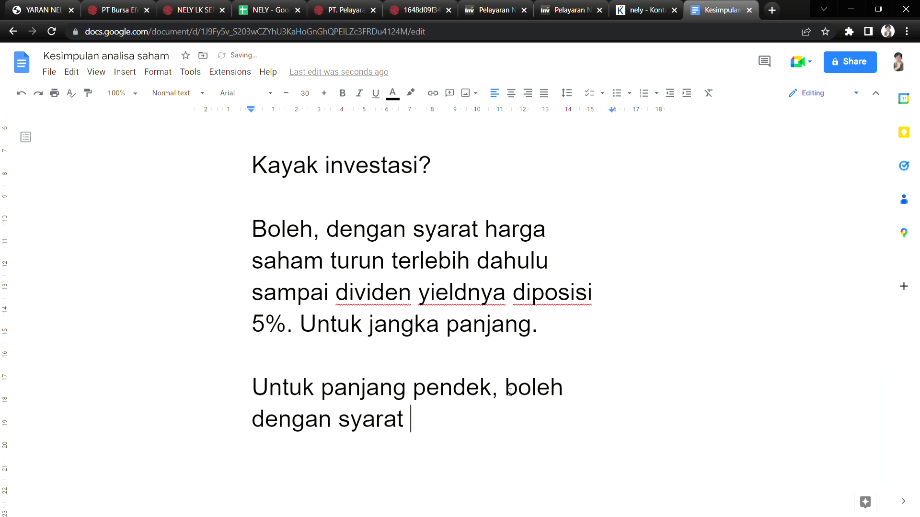
# - Continue the short-term condition with "omset dan laba bersih kuartal 1 2023 naik"
pyautogui.write('omset dan laba bersig')
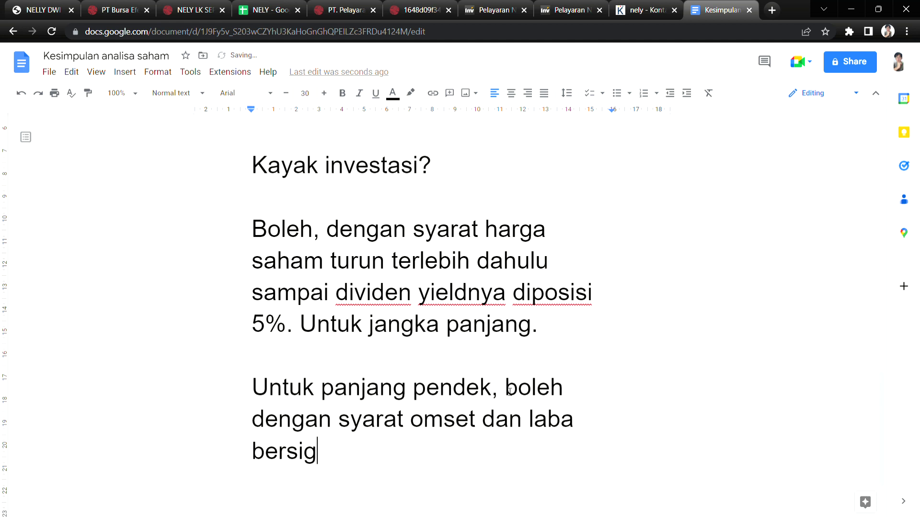
pyautogui.press('BackSpace')
pyautogui.write('h kuartak')
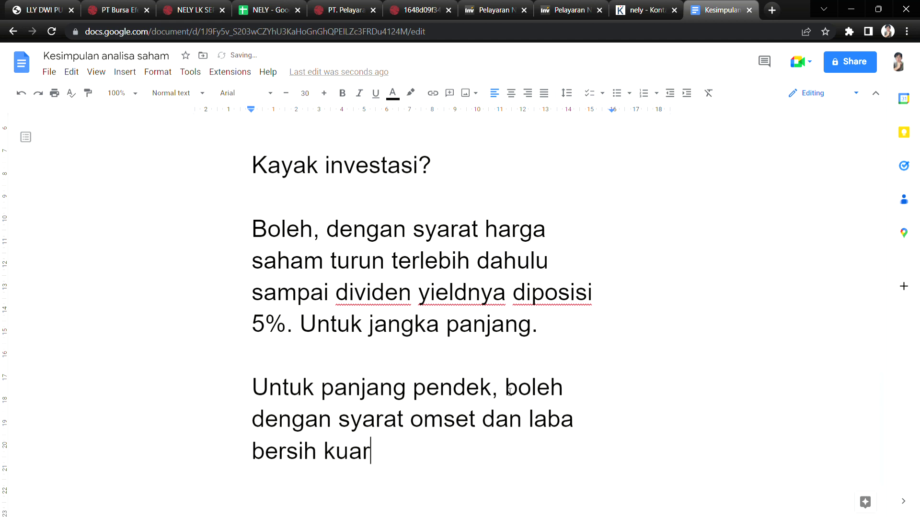
pyautogui.press('BackSpace')
pyautogui.write('l ')
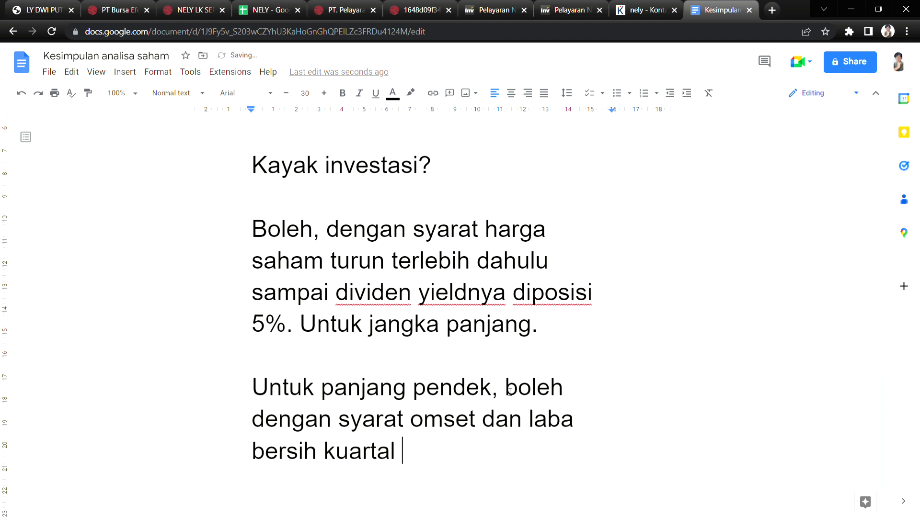
pyautogui.write('1 2023')
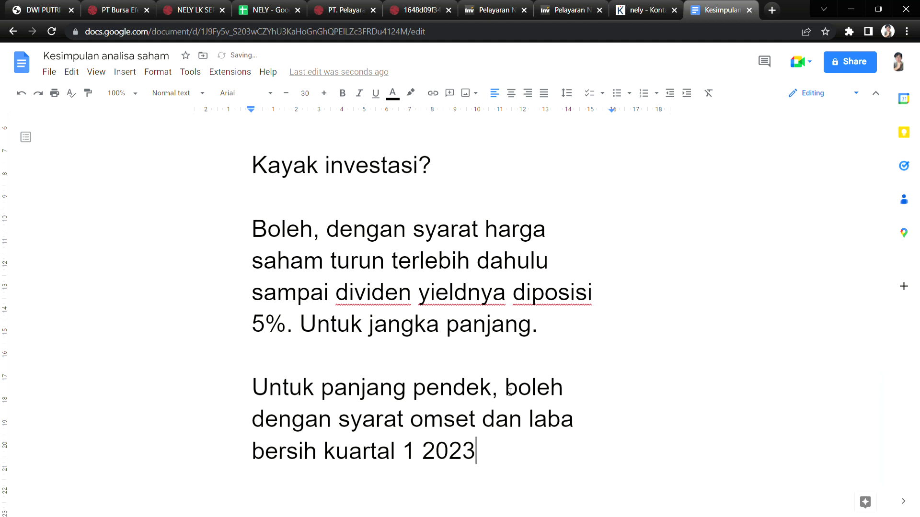
pyautogui.write(' naik nanyak')
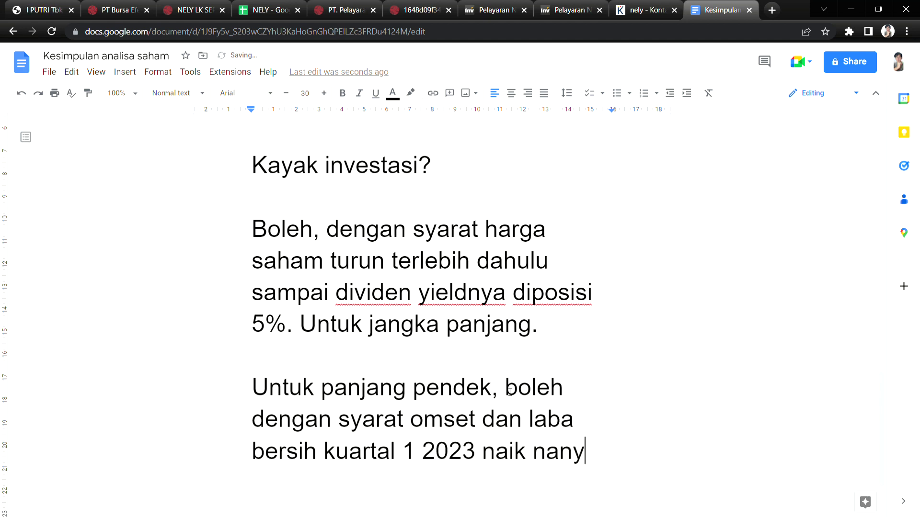
pyautogui.press('BackSpace')
pyautogui.press('BackSpace')
pyautogui.press('BackSpace')
pyautogui.press('BackSpace')
pyautogui.press('BackSpace')
pyautogui.press('BackSpace')
pyautogui.press('BackSpace')
# - End the sentence with a period and add "Omset naik lebih dari 10%, laba lebih dari 20%."
pyautogui.write('. OmSt')
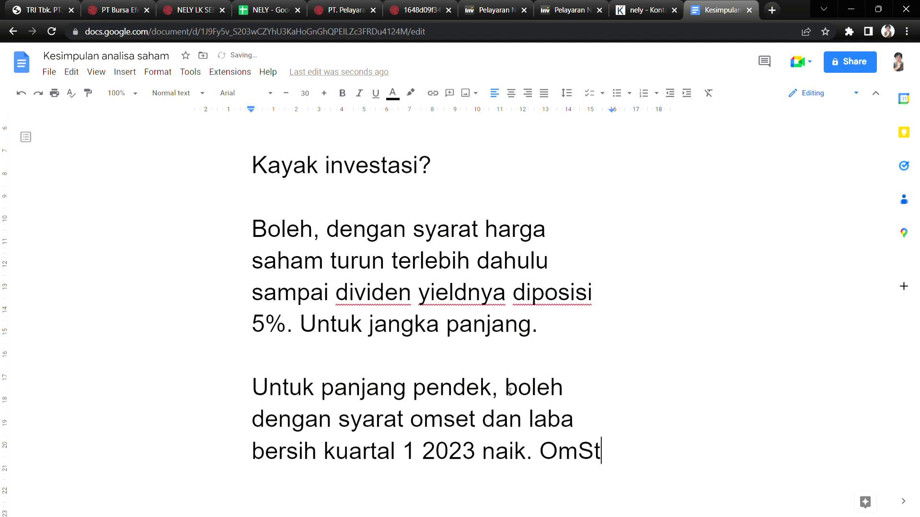
pyautogui.press('BackSpace')
pyautogui.press('BackSpace')
pyautogui.write('set na')
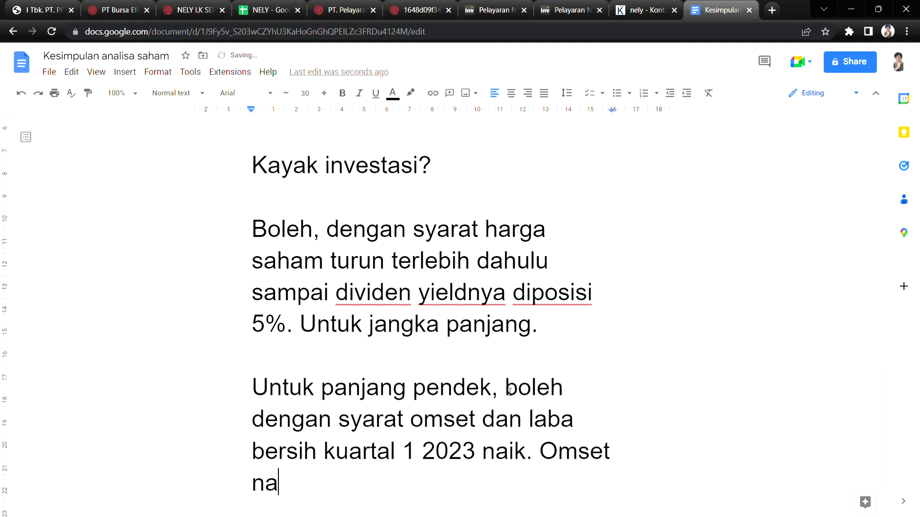
pyautogui.write('ik lebih dari ')
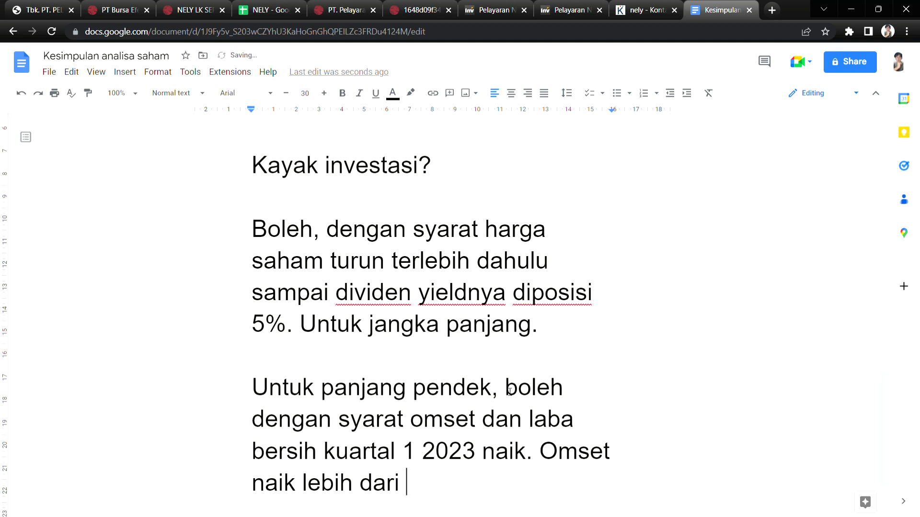
pyautogui.write('10%, ')
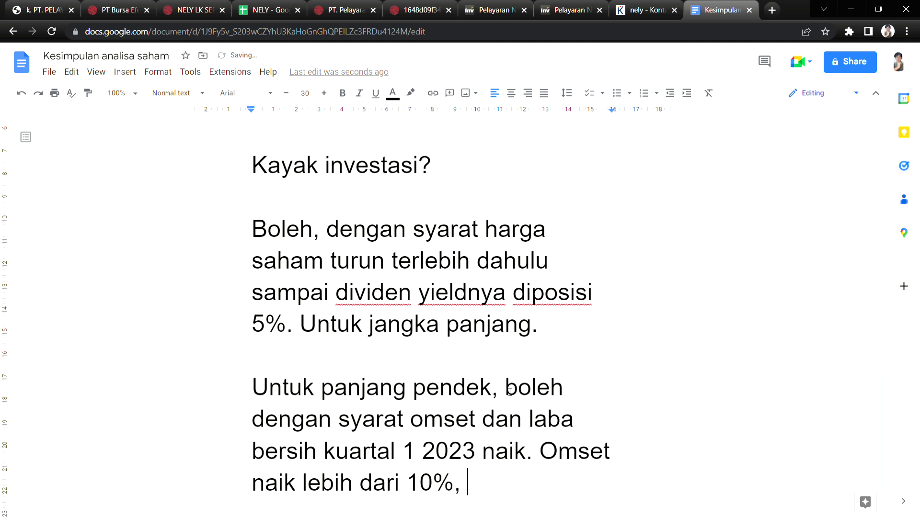
pyautogui.write('laba lebih da')
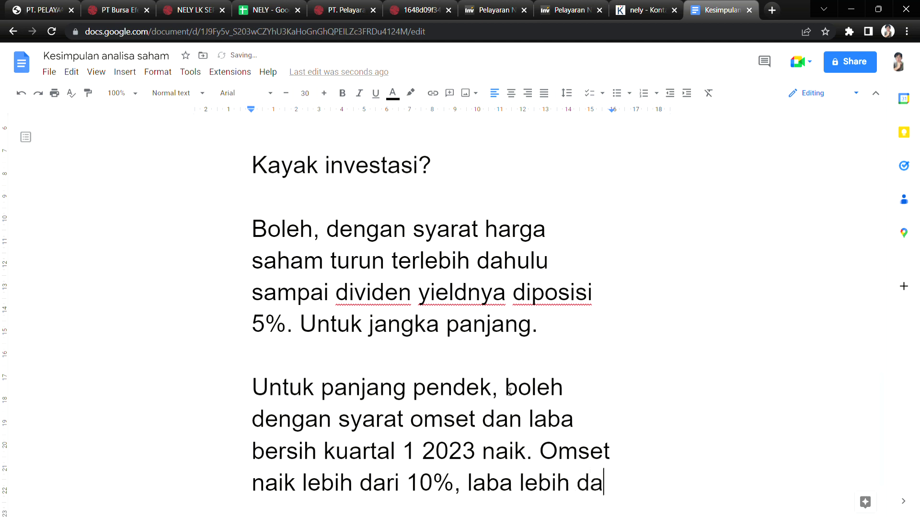
pyautogui.write('ri 20')
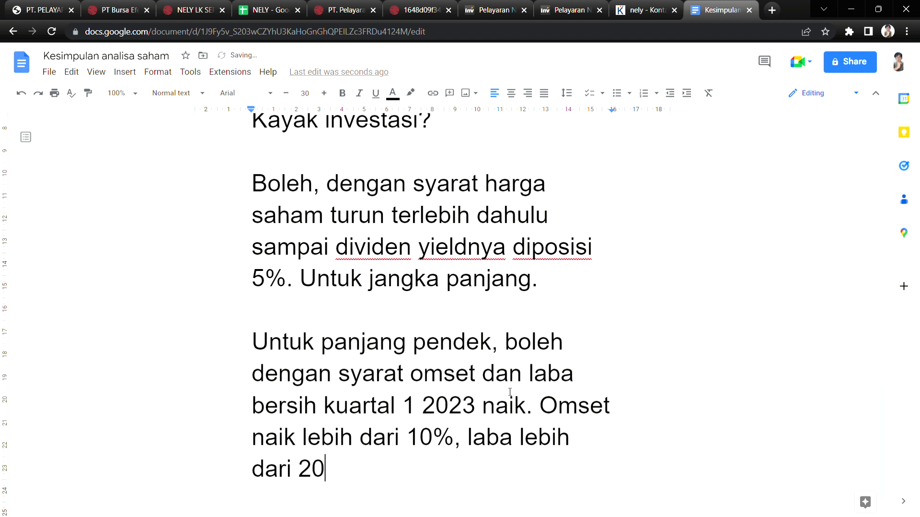
pyautogui.write('%.')
# - Append "Kalau naik tipis atau turun, jangan." to the end of the short-term paragraph
pyautogui.click(538, 343)
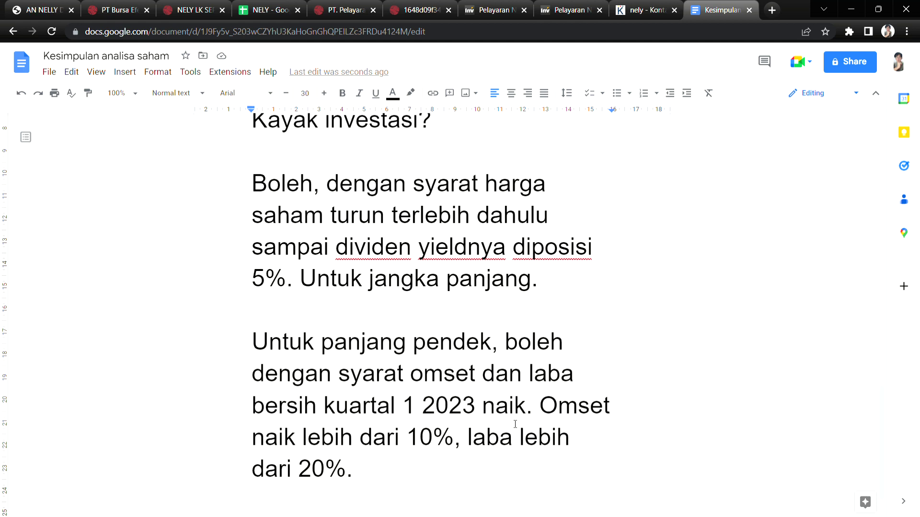
pyautogui.click(482, 480)
pyautogui.write('kalau naik tip')
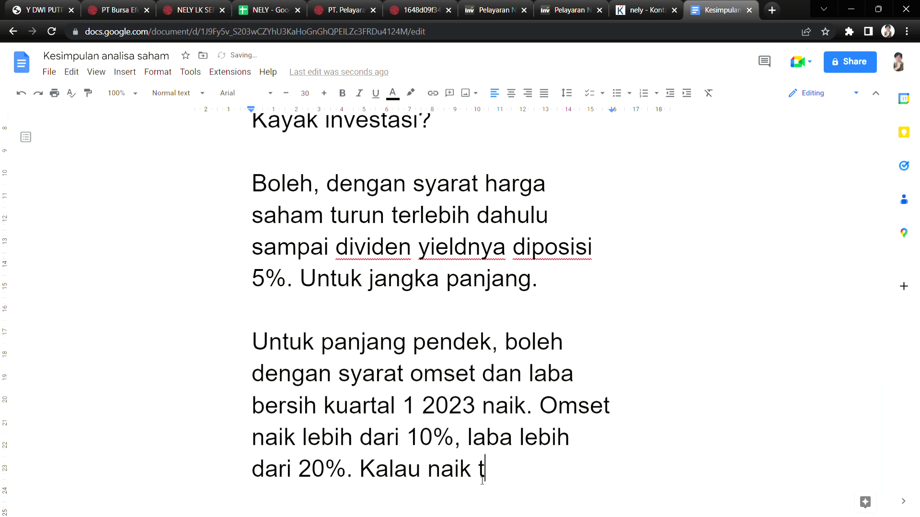
pyautogui.write('is ')
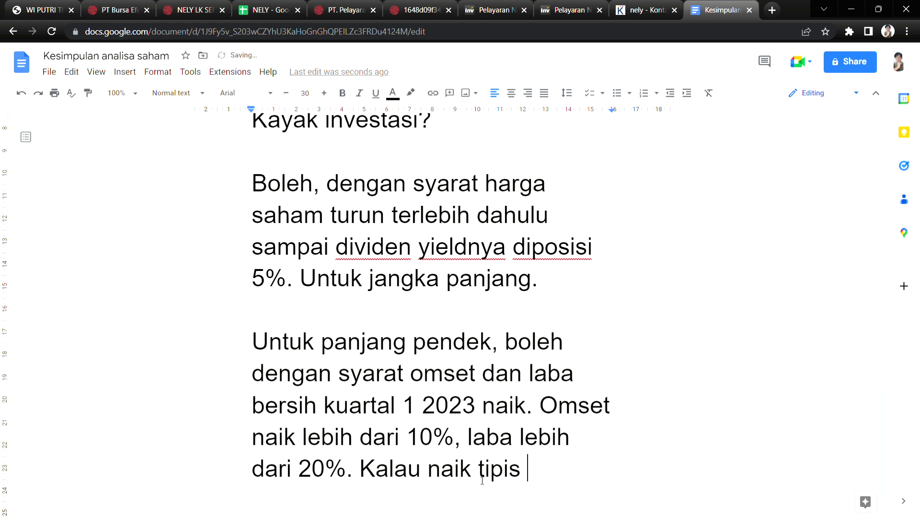
pyautogui.write('atau tu')
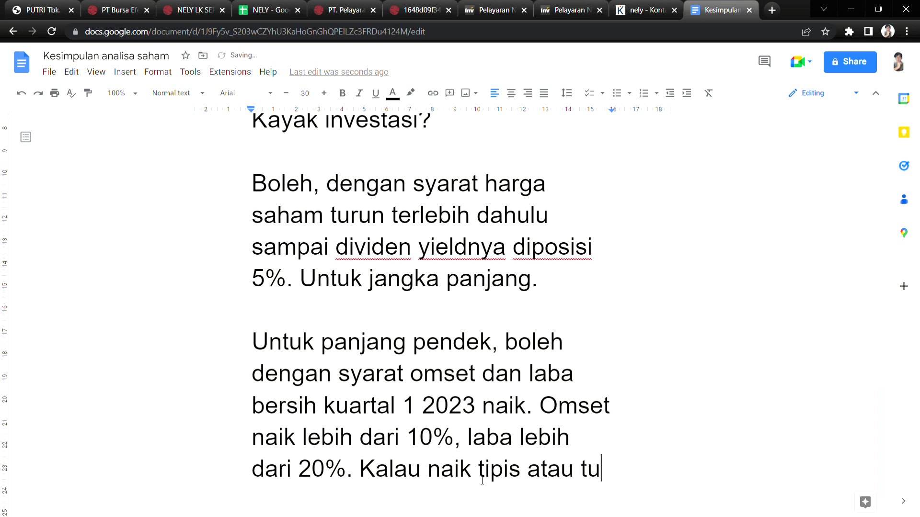
pyautogui.write('run, ja')
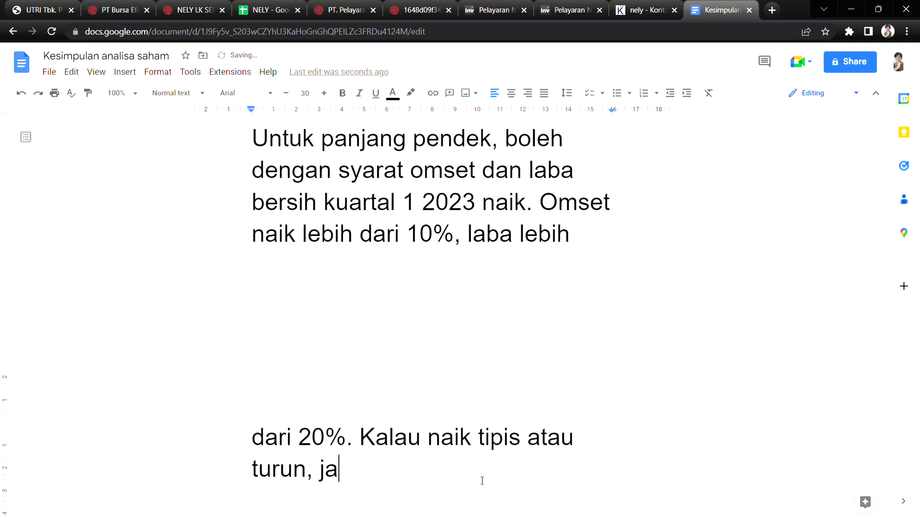
pyautogui.write('ngan')
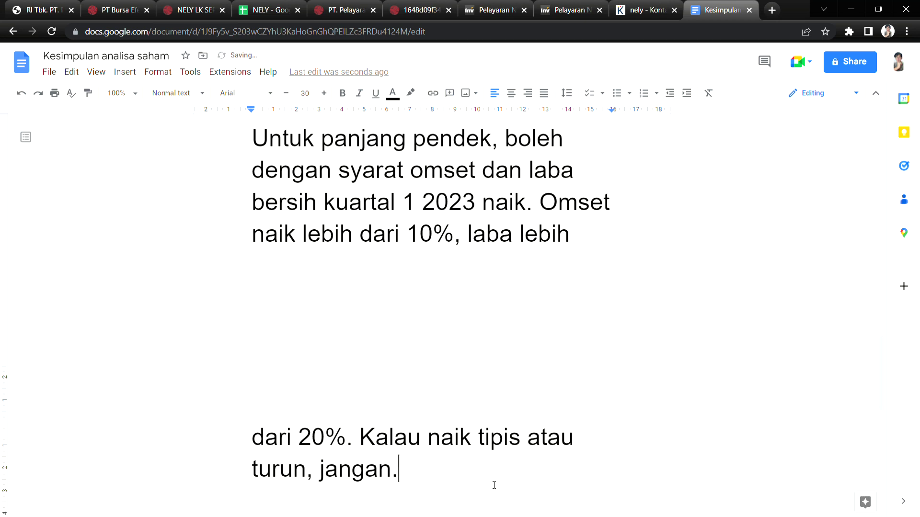
# - Review the written conclusions from the dividend note through the end of the short-term paragraph
pyautogui.click(558, 294)
pyautogui.scroll(7, 560, 294)
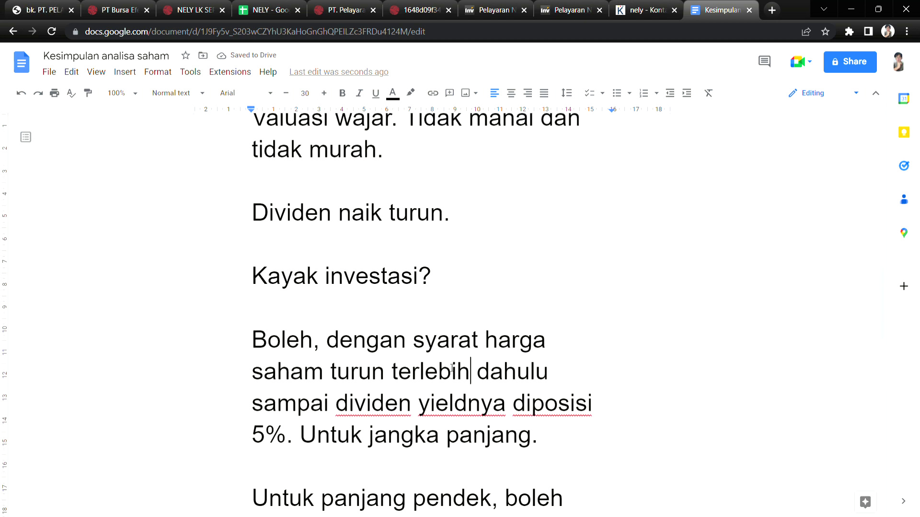
pyautogui.scroll(-3, 482, 389)
pyautogui.scroll(-6, 540, 455)
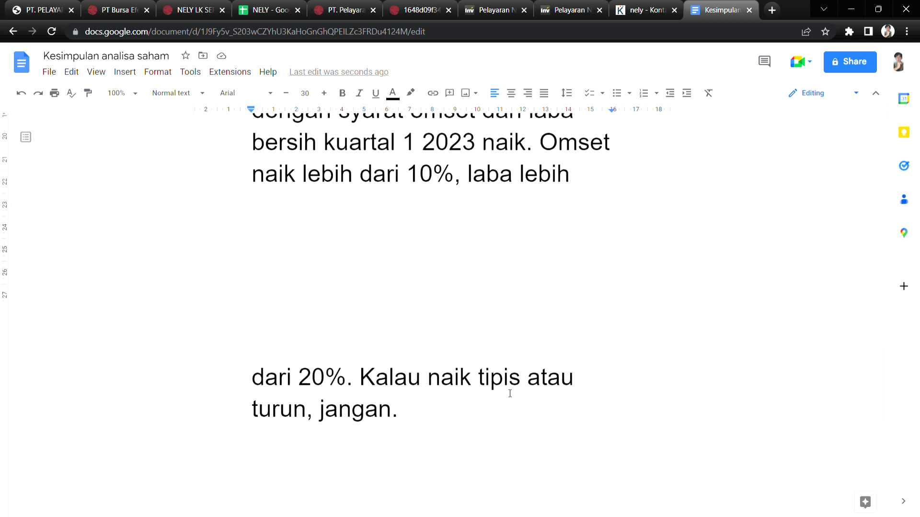
pyautogui.scroll(3, 505, 395)
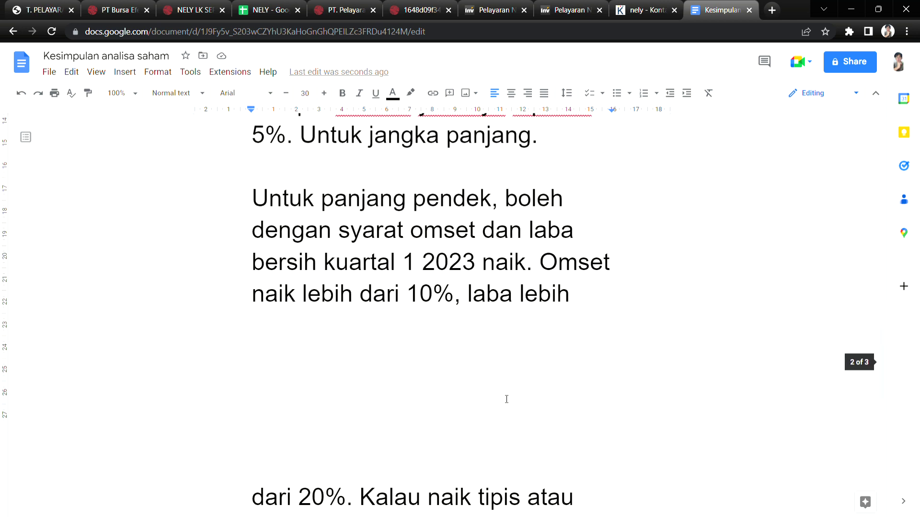
pyautogui.scroll(3, 507, 399)
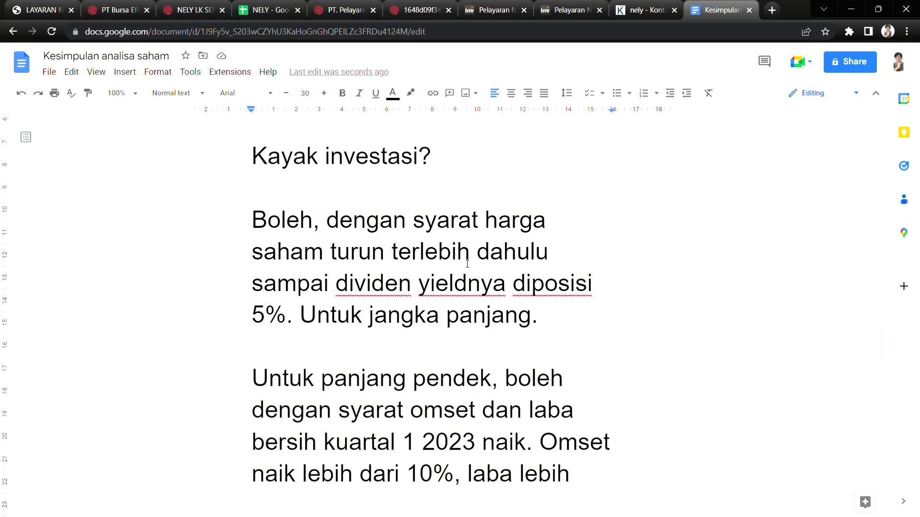
# - Compare the dividend yield in the NELY spreadsheet with the 5% long-term condition in the Kesimpulan document
pyautogui.click(287, 9)
pyautogui.click(817, 305)
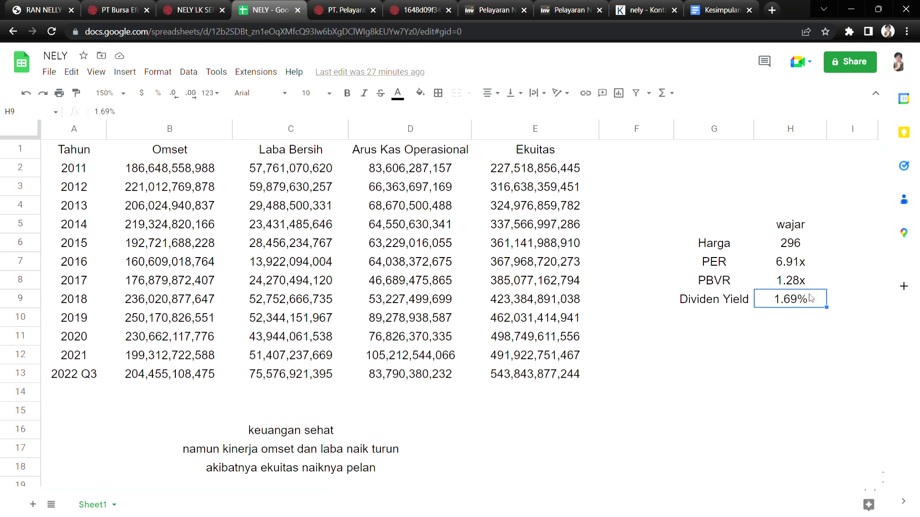
pyautogui.click(721, 10)
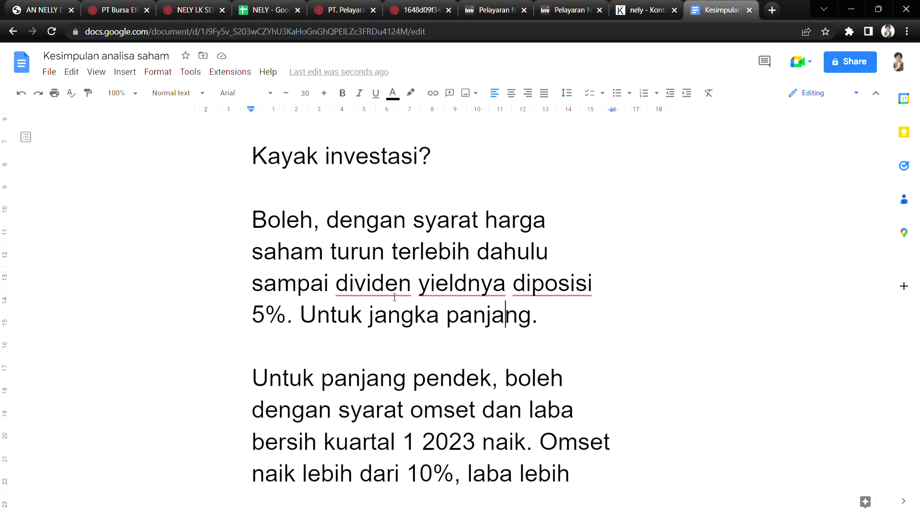
pyautogui.click(525, 287)
pyautogui.click(567, 331)
# - Reread the short-term paragraph's omset and laba conditions through to its closing sentence
pyautogui.scroll(-3, 530, 414)
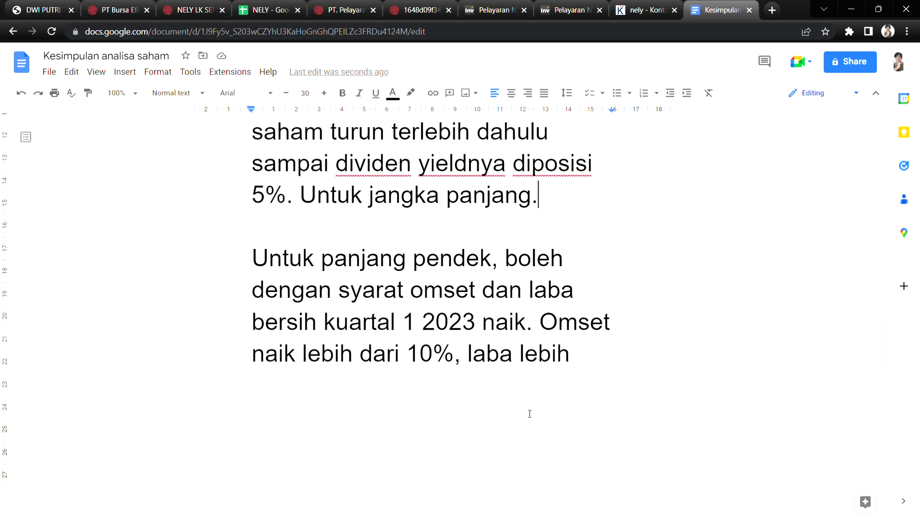
pyautogui.click(538, 329)
pyautogui.click(590, 335)
pyautogui.scroll(-4, 411, 398)
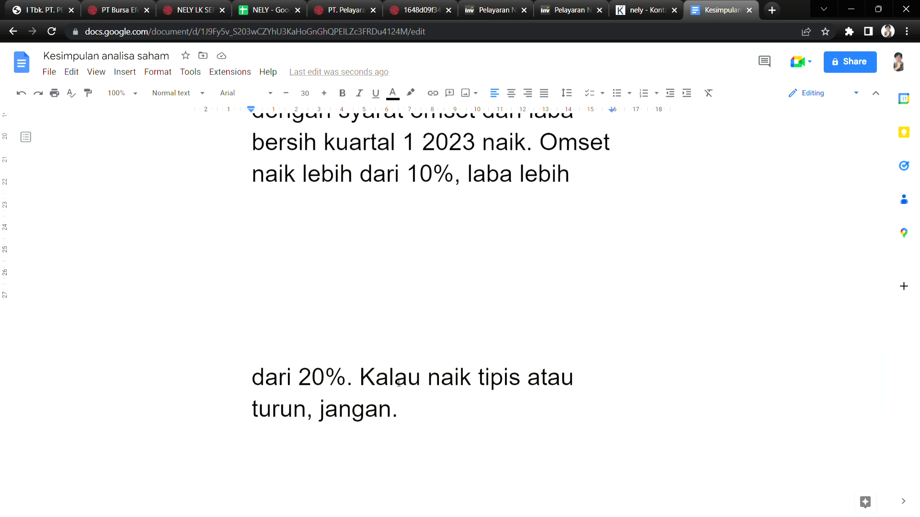
# - Reread the short-term paragraph in the Kesimpulan document, including its closing "Kalau naik tipis atau turun, jangan." condition
pyautogui.scroll(7, 591, 341)
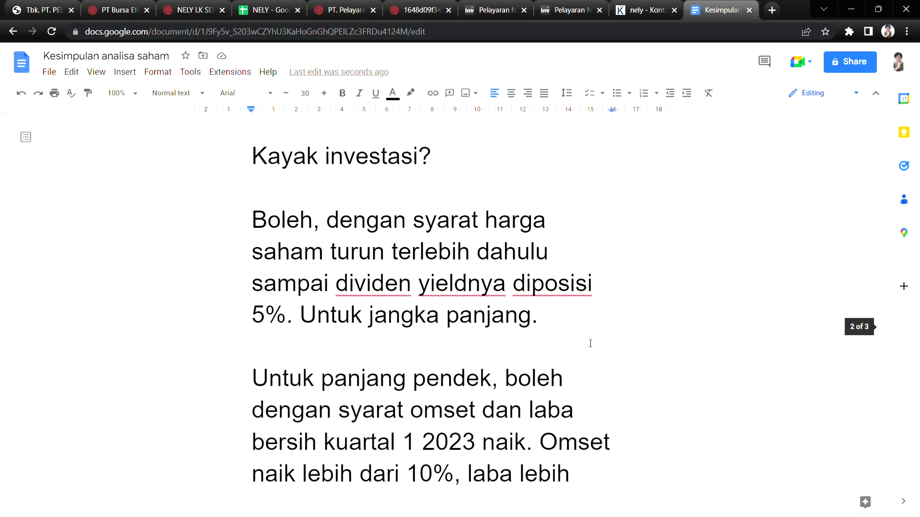
pyautogui.scroll(-6, 591, 341)
pyautogui.scroll(-2, 590, 343)
pyautogui.scroll(1, 589, 343)
pyautogui.moveTo(420, 379); pyautogui.dragTo(489, 379)
pyautogui.click(326, 424)
pyautogui.scroll(3, 511, 384)
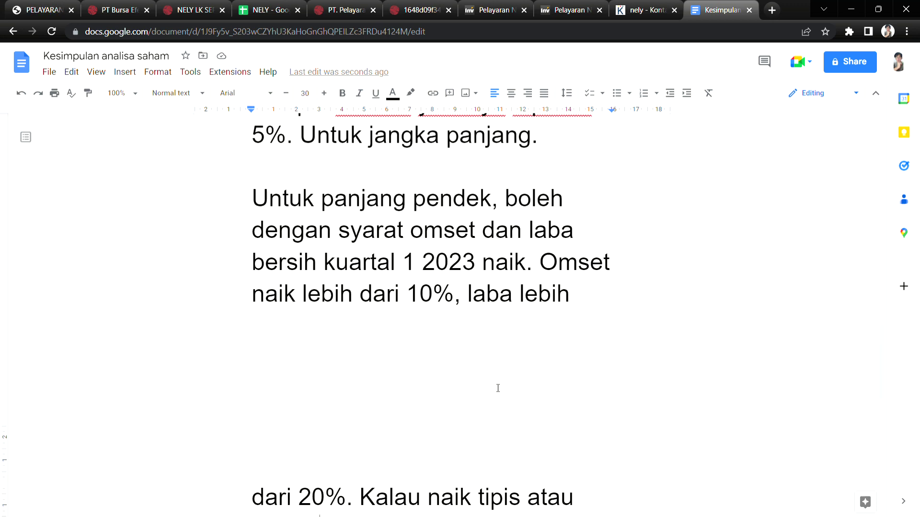
# - Check the kuartal 1 2023 requirement and the 5% dividend yield condition for long-term investing
pyautogui.scroll(5, 498, 385)
pyautogui.scroll(-5, 527, 335)
pyautogui.moveTo(426, 261); pyautogui.dragTo(503, 262)
pyautogui.scroll(5, 511, 332)
pyautogui.scroll(5, 513, 334)
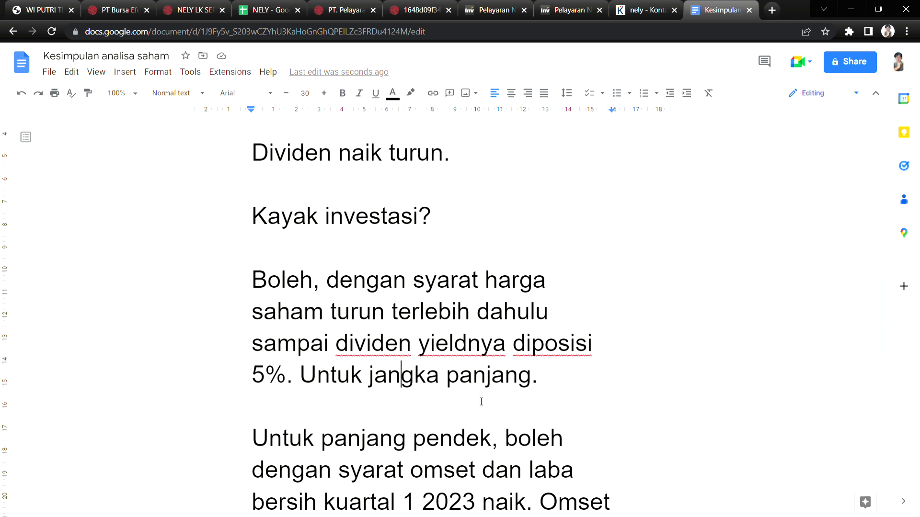
pyautogui.moveTo(253, 376); pyautogui.dragTo(286, 379)
pyautogui.click(480, 343)
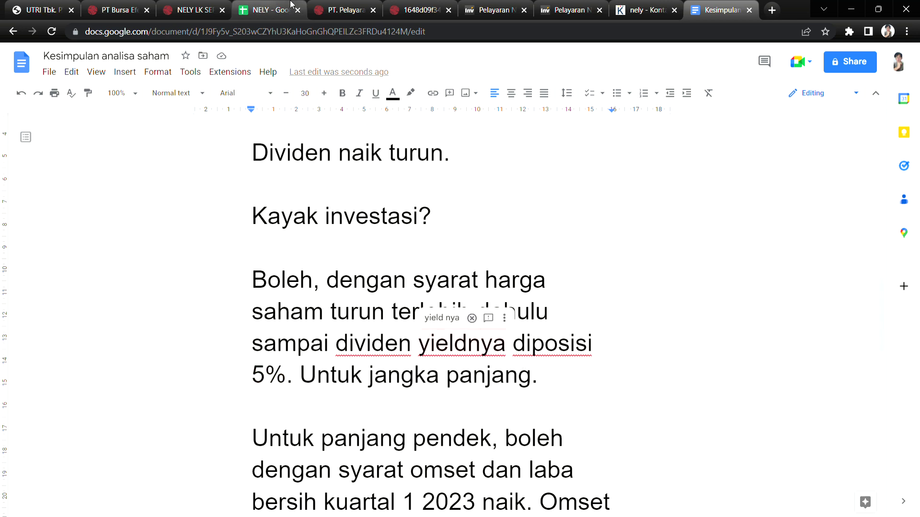
# - In the NELY spreadsheet, enter a comparison price of 210 in I6 and a dividend yield of 2,9% in I9
pyautogui.click(268, 10)
pyautogui.click(815, 249)
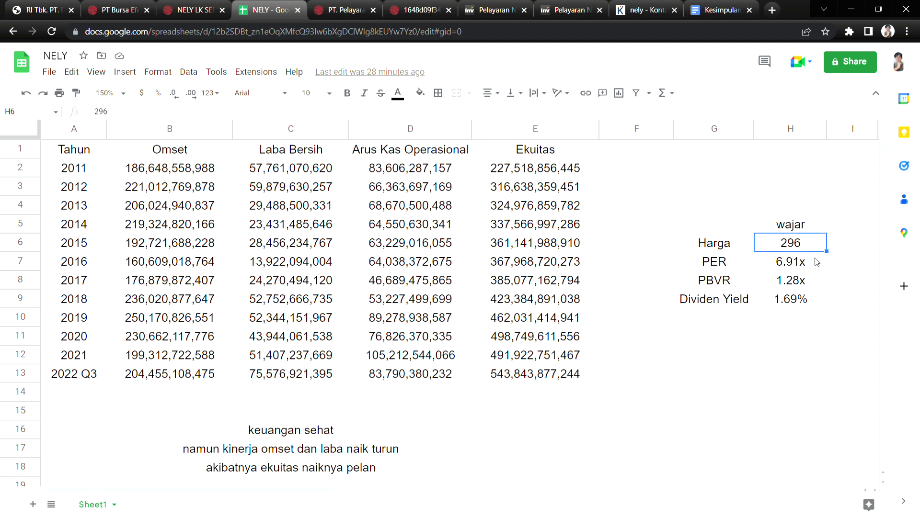
pyautogui.click(815, 304)
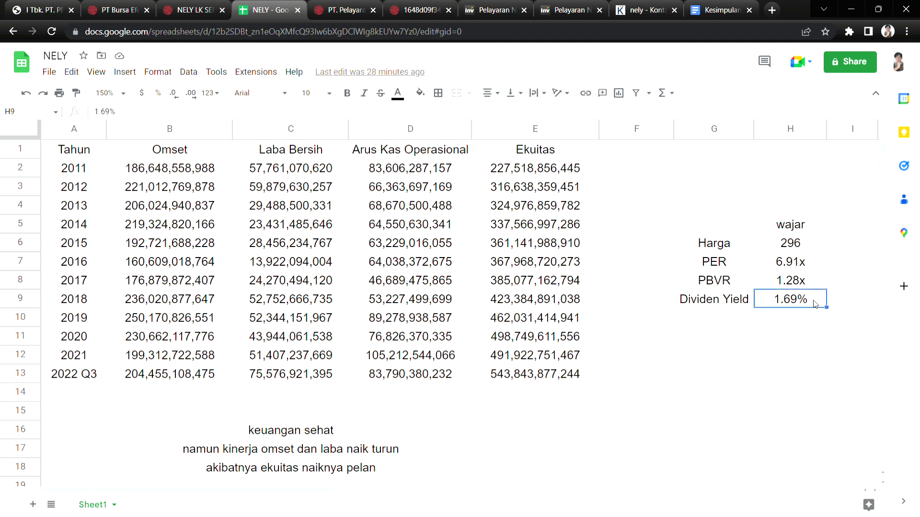
pyautogui.click(854, 247)
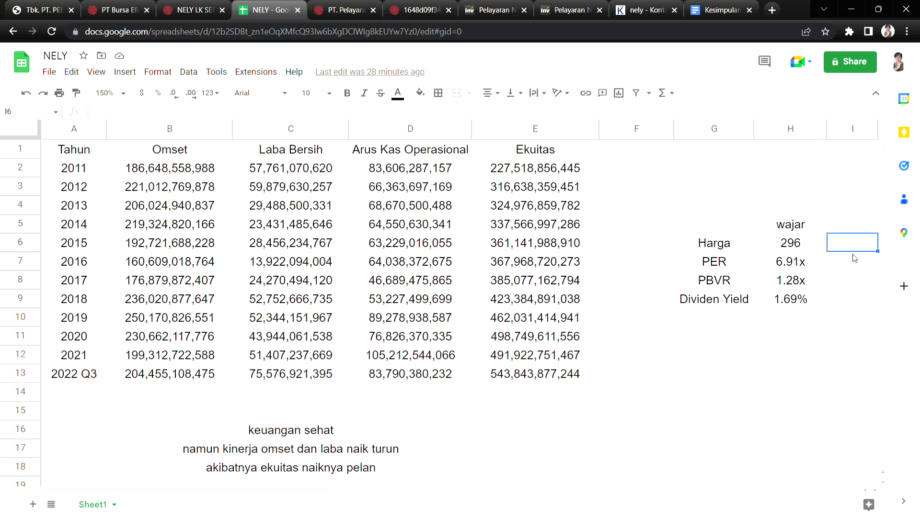
pyautogui.write('210')
pyautogui.click(852, 301)
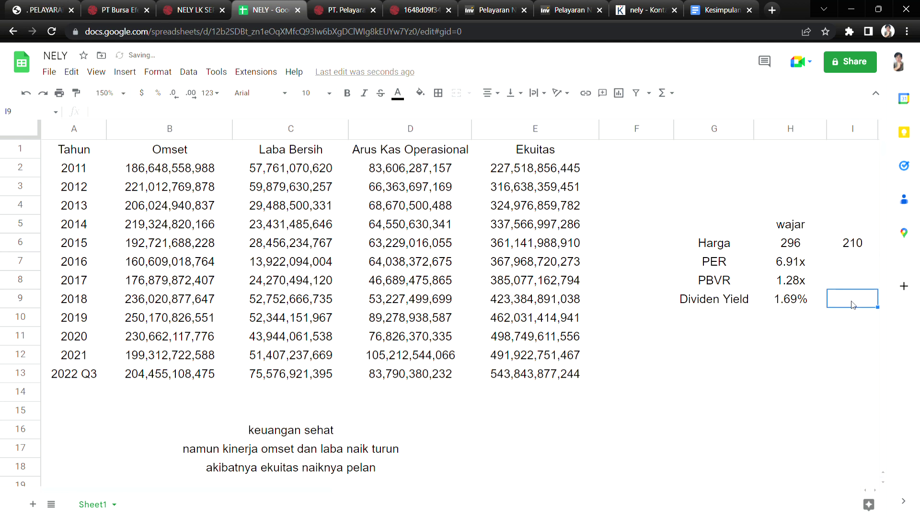
pyautogui.write('2,9')
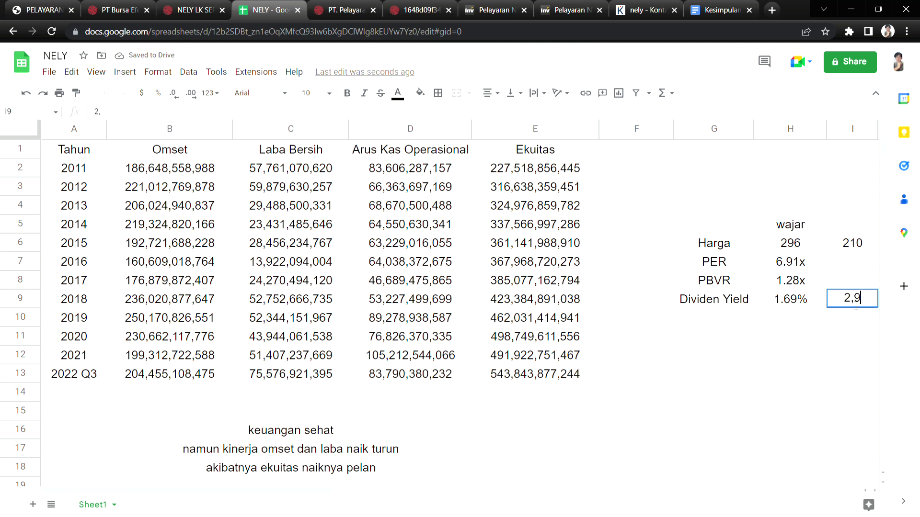
pyautogui.write('%')
pyautogui.press('Return')
# - Compare the Harga and Dividen Yield values across both columns, then check them against the long-term condition in the Kesimpulan document
pyautogui.click(815, 301)
pyautogui.click(814, 248)
pyautogui.click(814, 298)
pyautogui.click(726, 312)
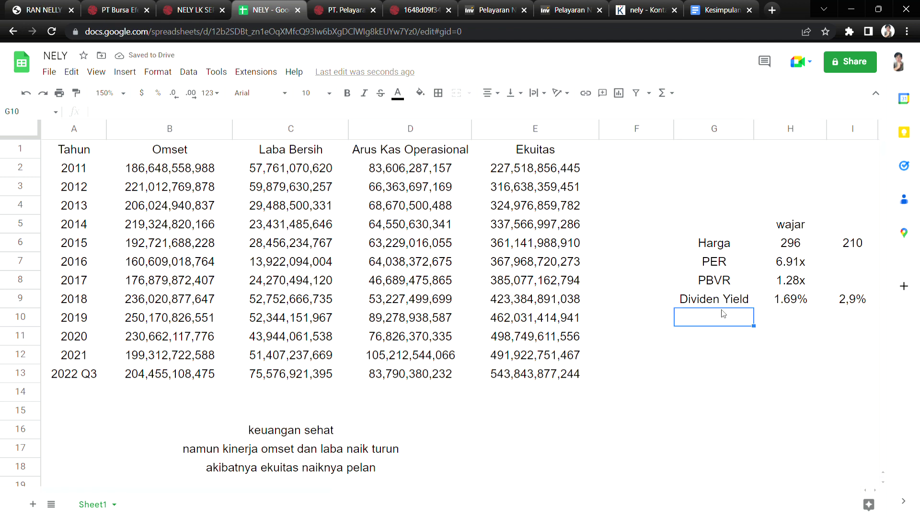
pyautogui.click(723, 303)
pyautogui.click(741, 246)
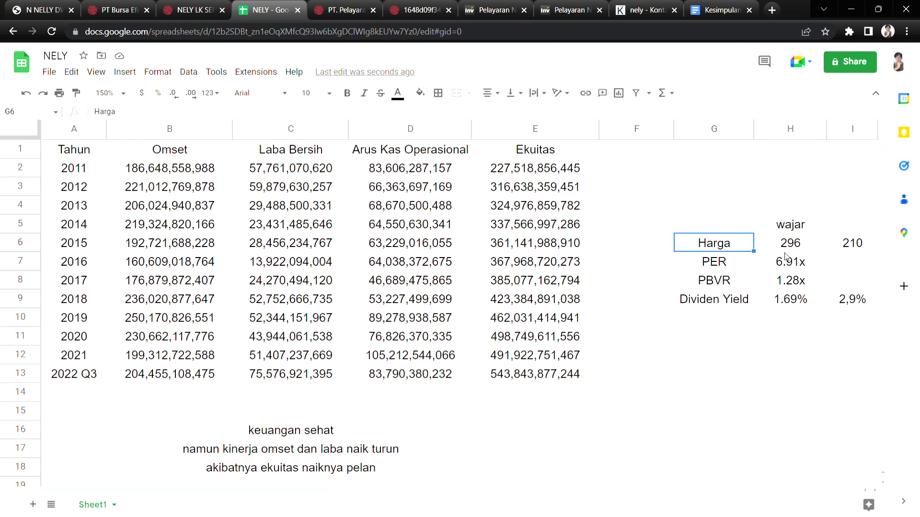
pyautogui.click(840, 325)
pyautogui.click(820, 244)
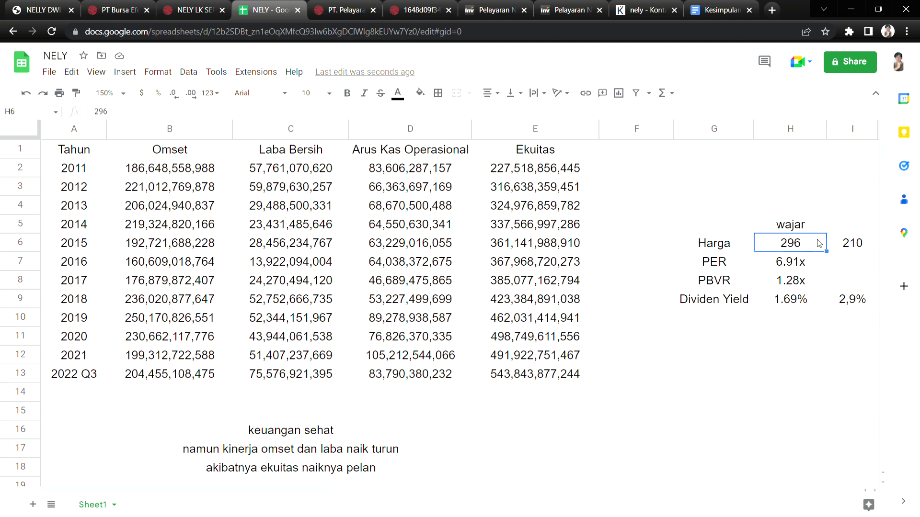
pyautogui.click(850, 309)
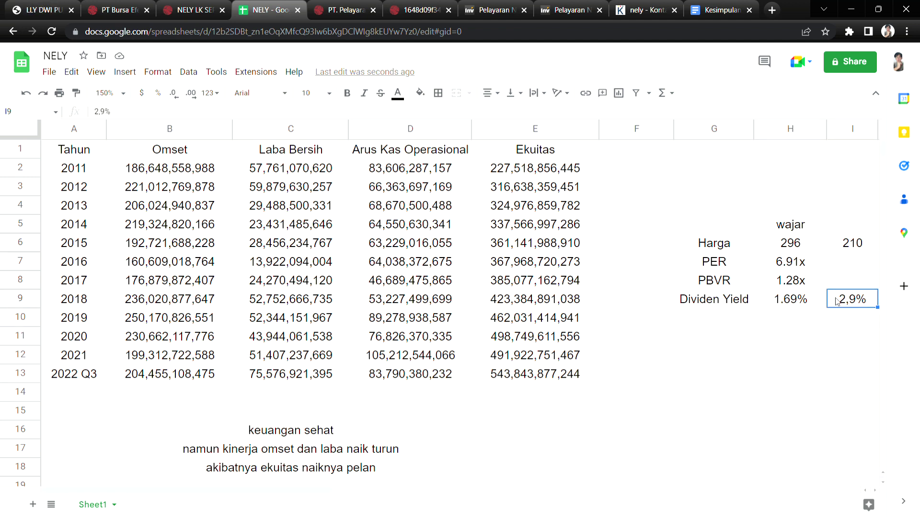
pyautogui.click(818, 245)
pyautogui.click(813, 306)
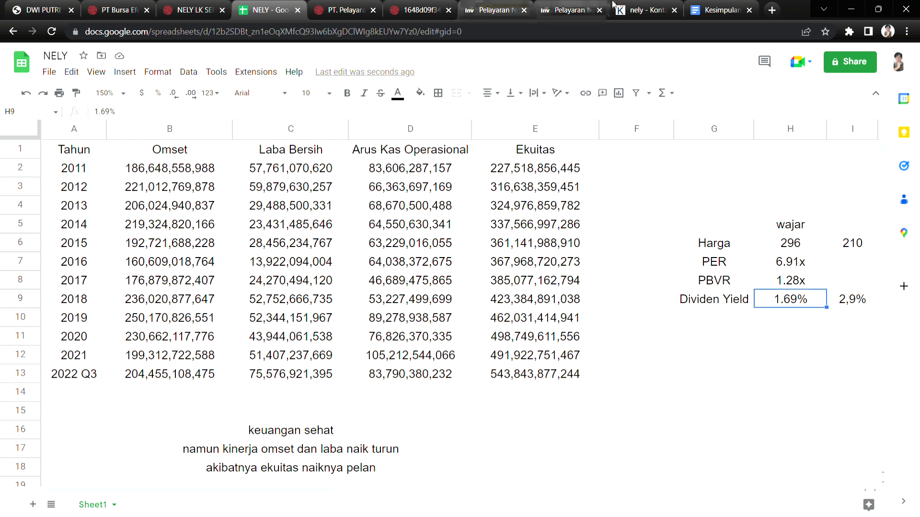
pyautogui.click(721, 10)
pyautogui.click(567, 384)
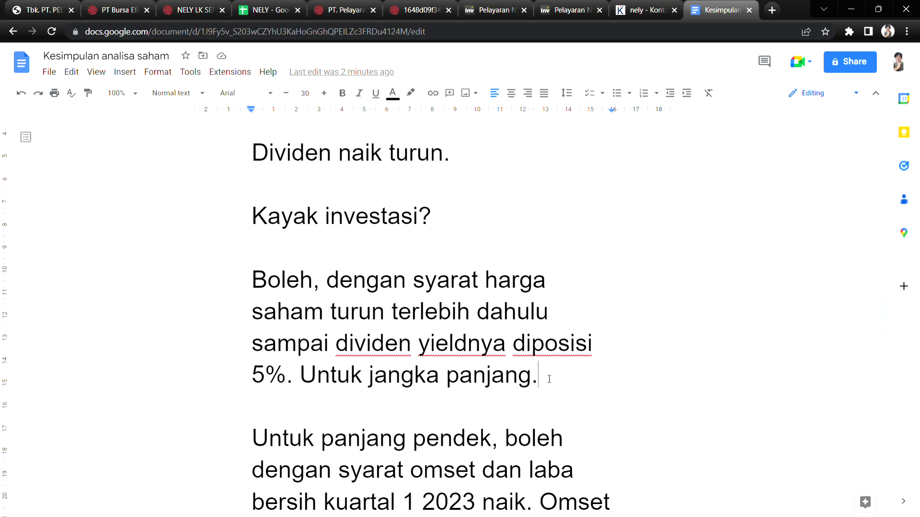
# - Enter the 5% target dividend yield in cell H11 of the NELY spreadsheet
pyautogui.click(273, 6)
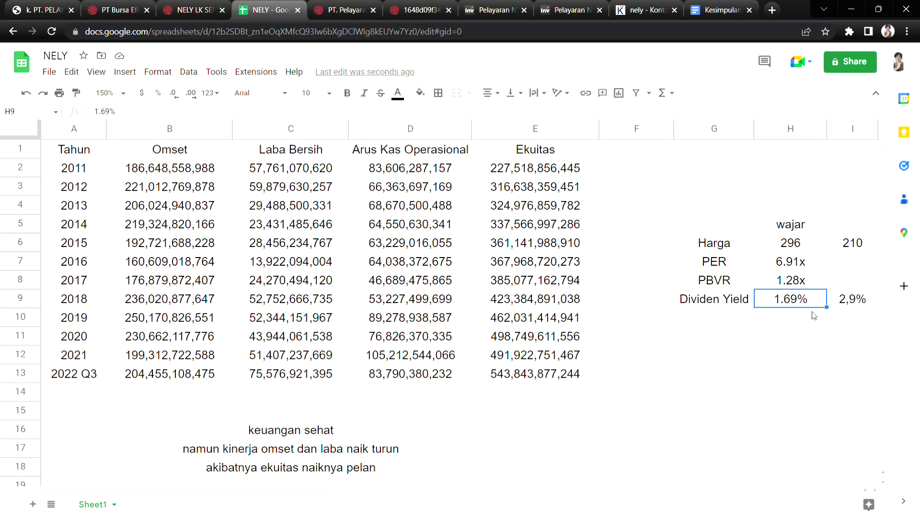
pyautogui.click(776, 342)
pyautogui.write('%%')
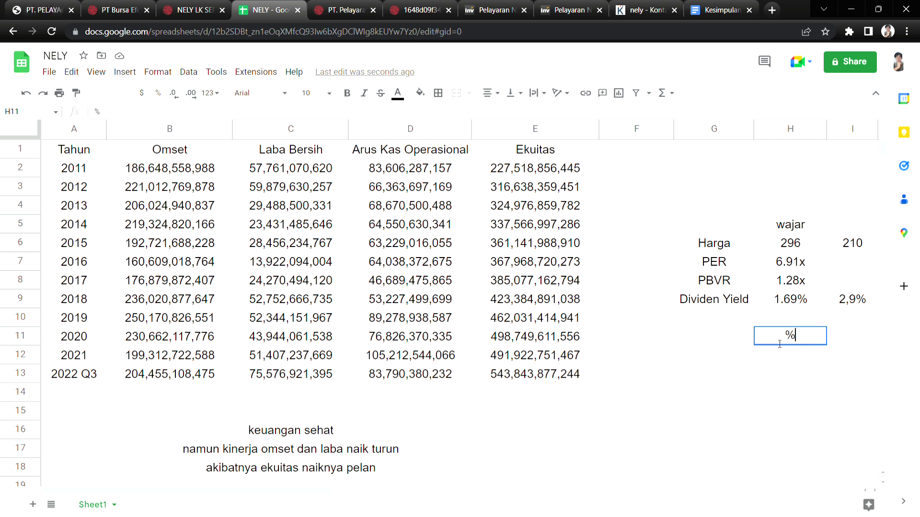
pyautogui.press('BackSpace')
pyautogui.press('BackSpace')
pyautogui.write('5%')
pyautogui.press('Return')
# - Review the Laba Bersih, Arus Kas Operasional and Ekuitas figures from 2011 to 2022 Q3 in the NELY spreadsheet
pyautogui.click(721, 9)
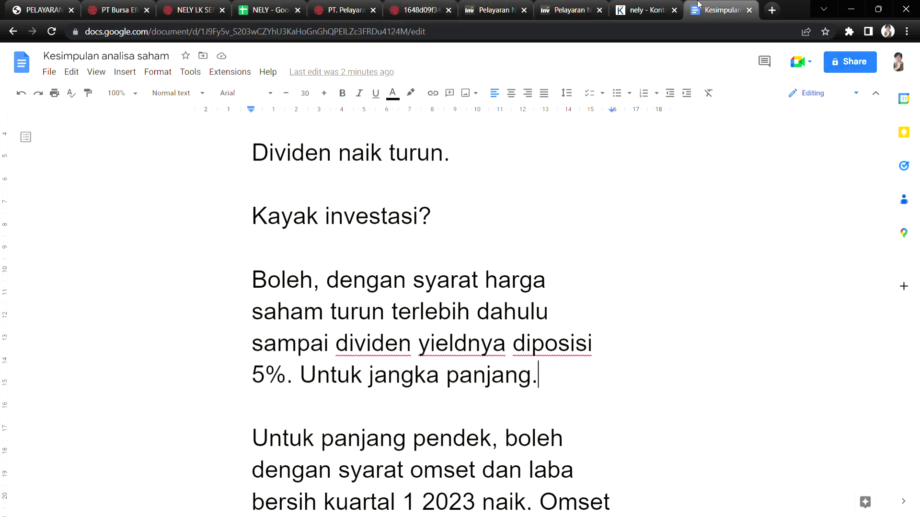
pyautogui.click(284, 3)
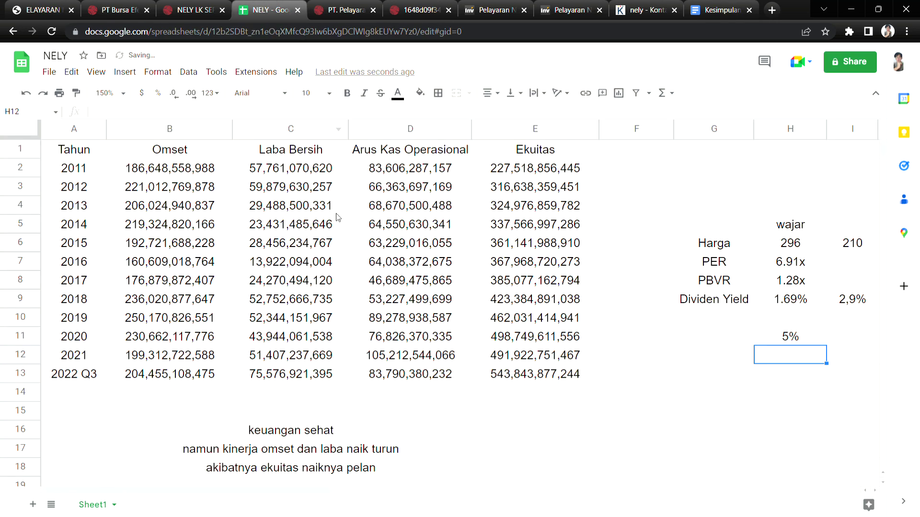
pyautogui.moveTo(337, 176); pyautogui.dragTo(329, 378)
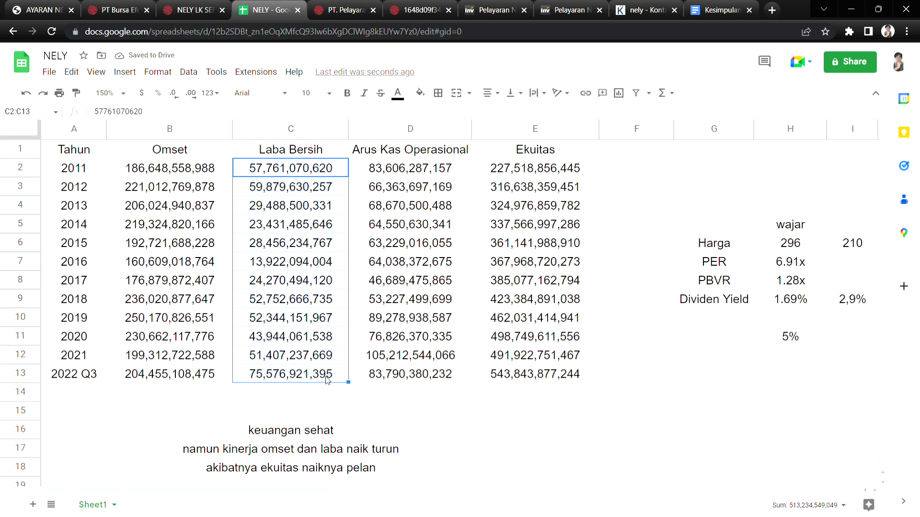
pyautogui.moveTo(457, 174); pyautogui.dragTo(439, 378)
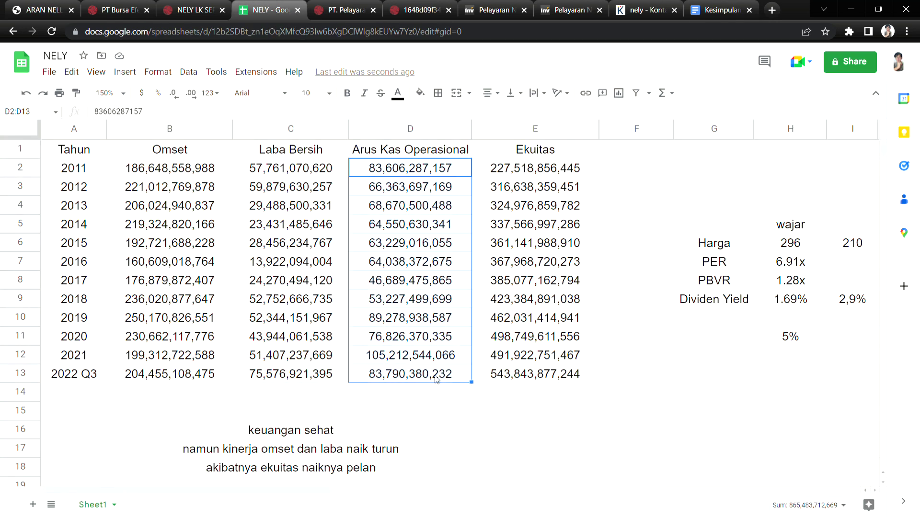
pyautogui.moveTo(230, 171); pyautogui.dragTo(565, 376)
# - Read the NELLY 100 text in the company presentation PDF, focusing on the founding year and the 100-year business ambition
pyautogui.click(338, 8)
pyautogui.scroll(1, 516, 289)
pyautogui.scroll(20, 516, 288)
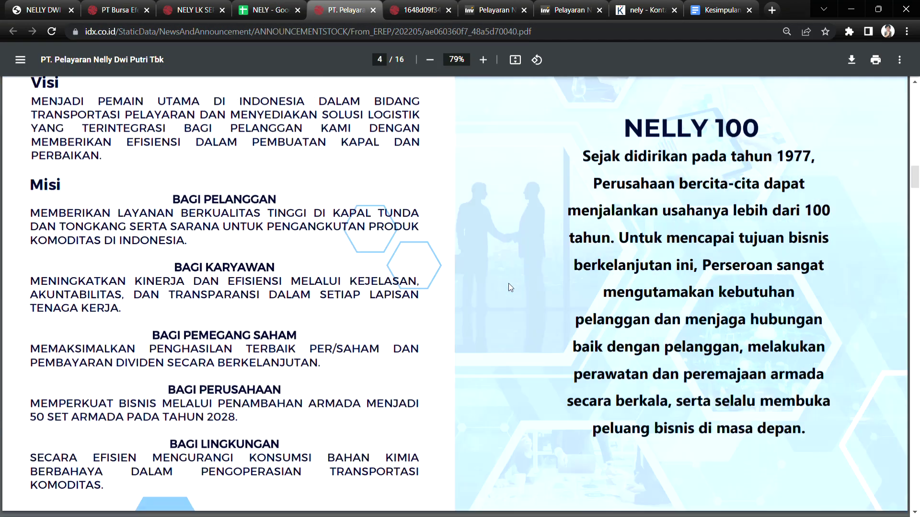
pyautogui.scroll(9, 508, 282)
pyautogui.scroll(-8, 508, 283)
pyautogui.moveTo(775, 202); pyautogui.dragTo(837, 209)
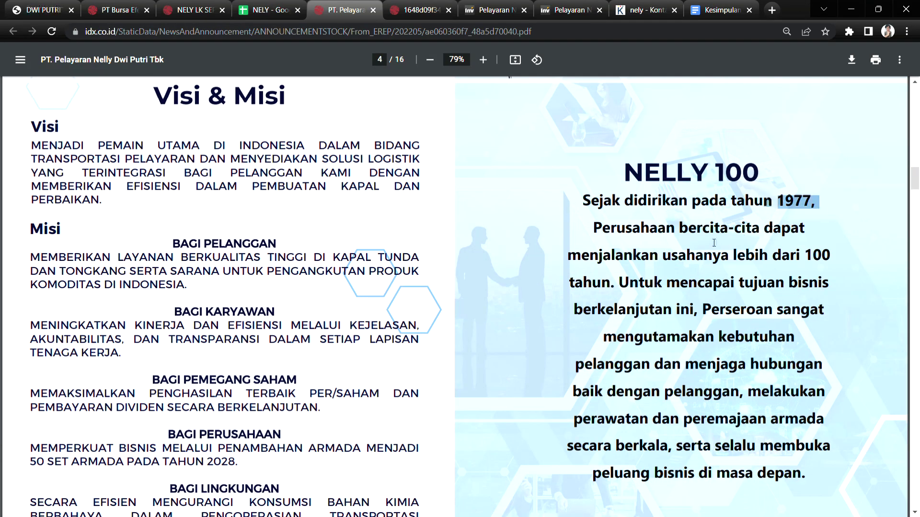
pyautogui.click(643, 249)
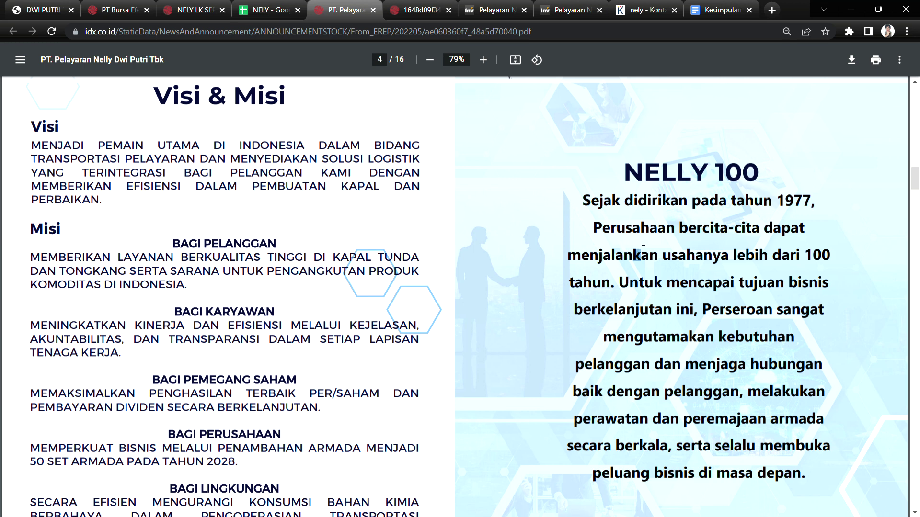
# - Return to the Kesimpulan document and review the long-term and short-term investment conclusions
pyautogui.click(709, 15)
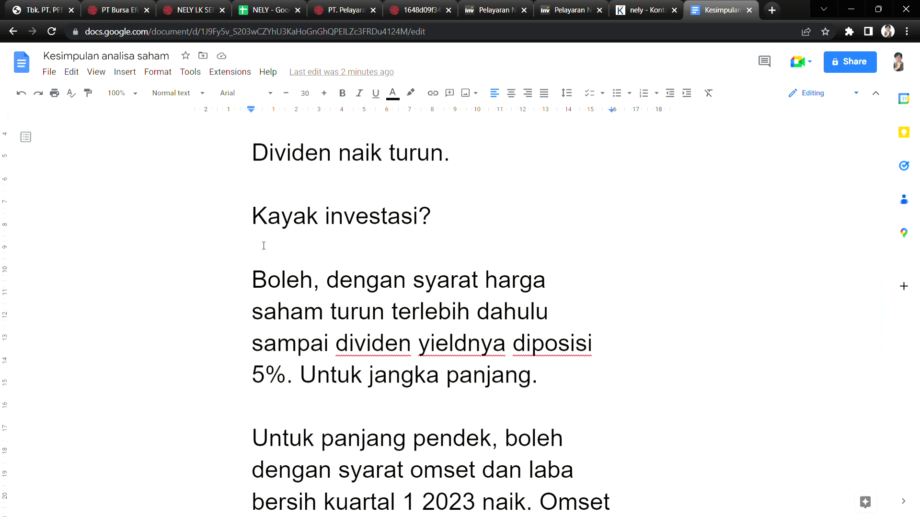
pyautogui.scroll(-6, 487, 331)
pyautogui.scroll(4, 488, 331)
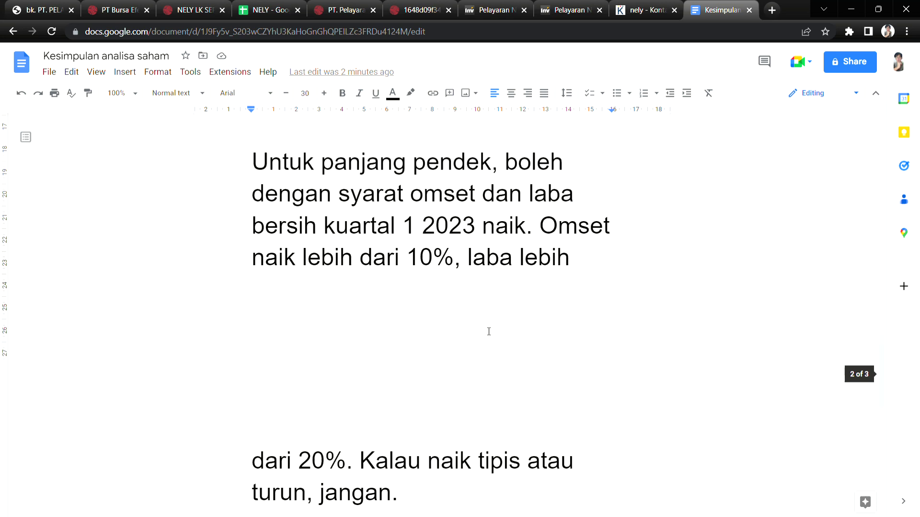
pyautogui.scroll(-5, 489, 329)
pyautogui.scroll(3, 489, 329)
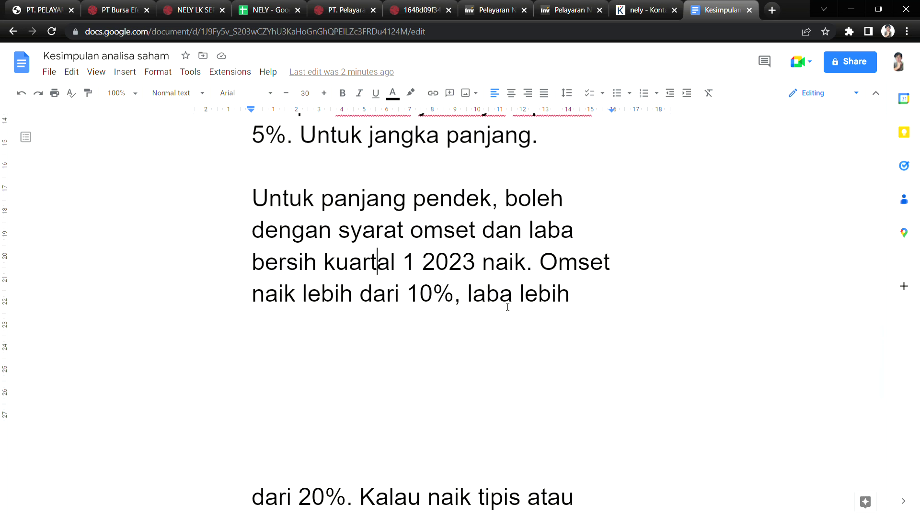
pyautogui.scroll(-1, 546, 318)
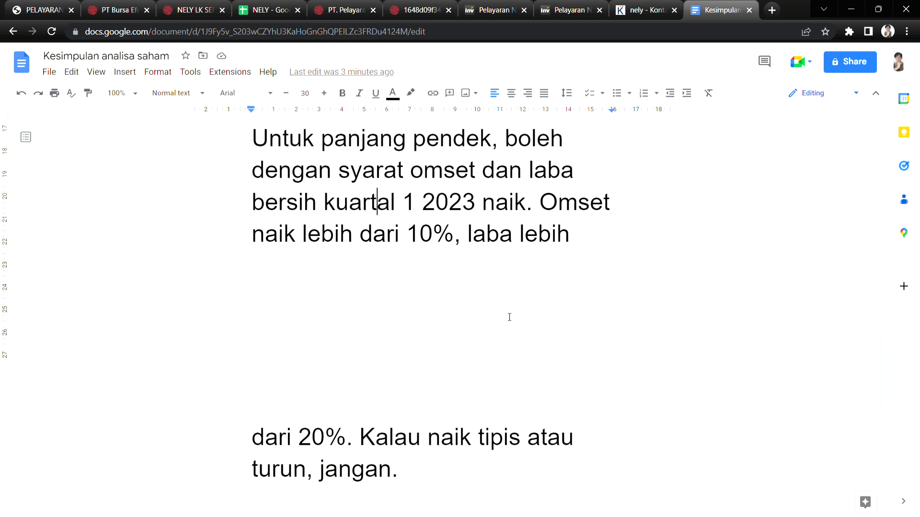
pyautogui.click(585, 274)
pyautogui.scroll(4, 583, 283)
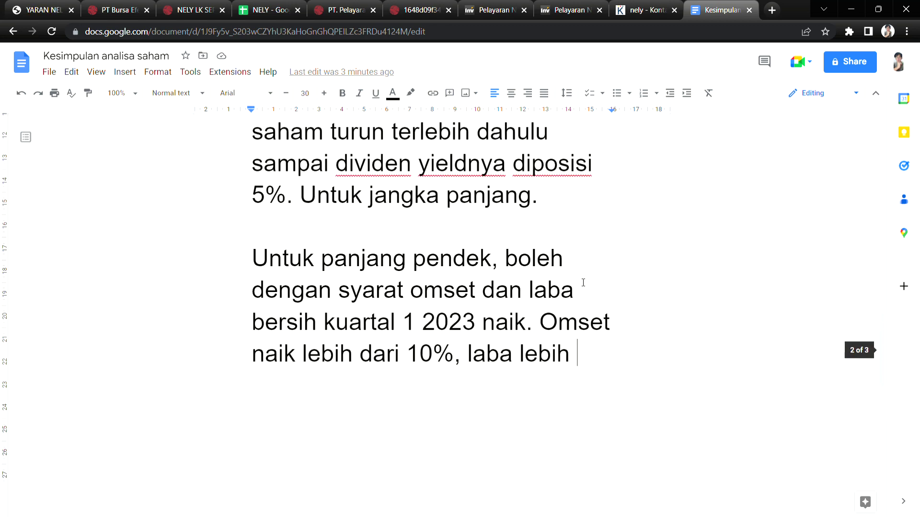
pyautogui.scroll(5, 582, 278)
pyautogui.scroll(-5, 584, 273)
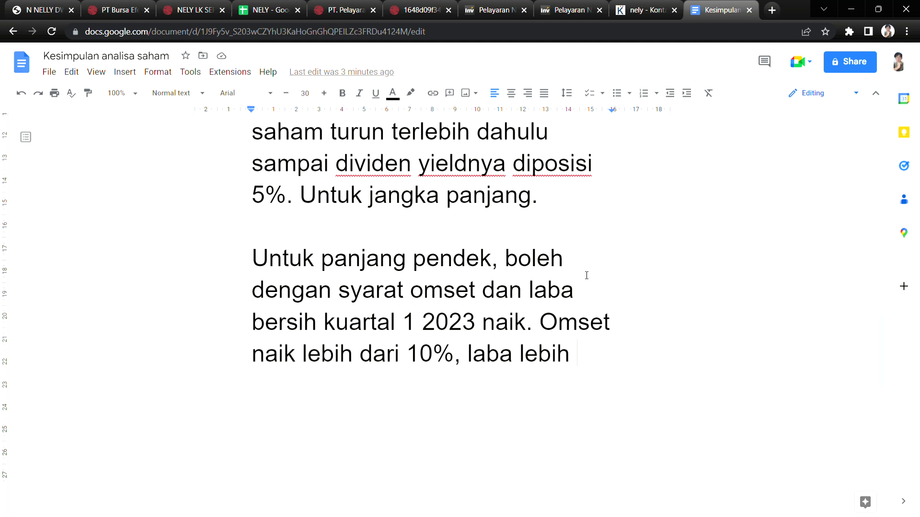
pyautogui.scroll(3, 551, 297)
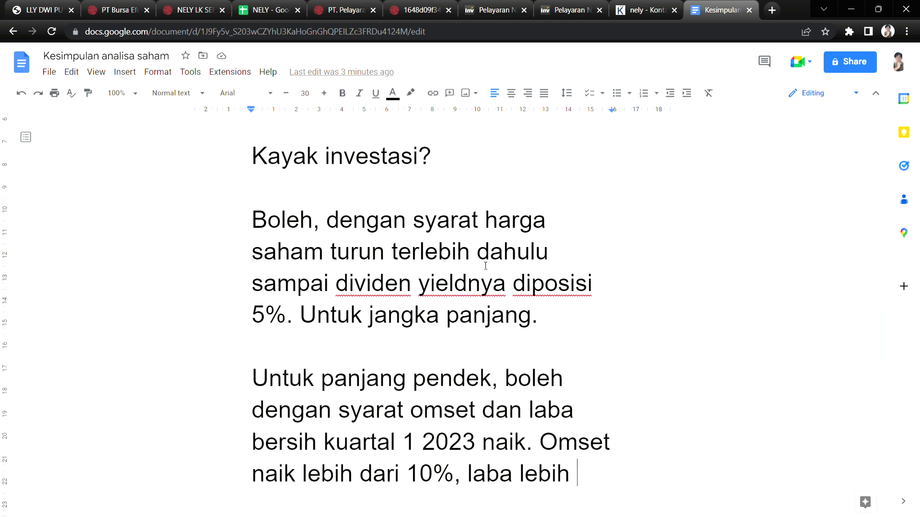
# - Go over the falling share price condition for the long term and the omset and laba condition for the short term
pyautogui.click(437, 220)
pyautogui.moveTo(291, 252); pyautogui.dragTo(371, 252)
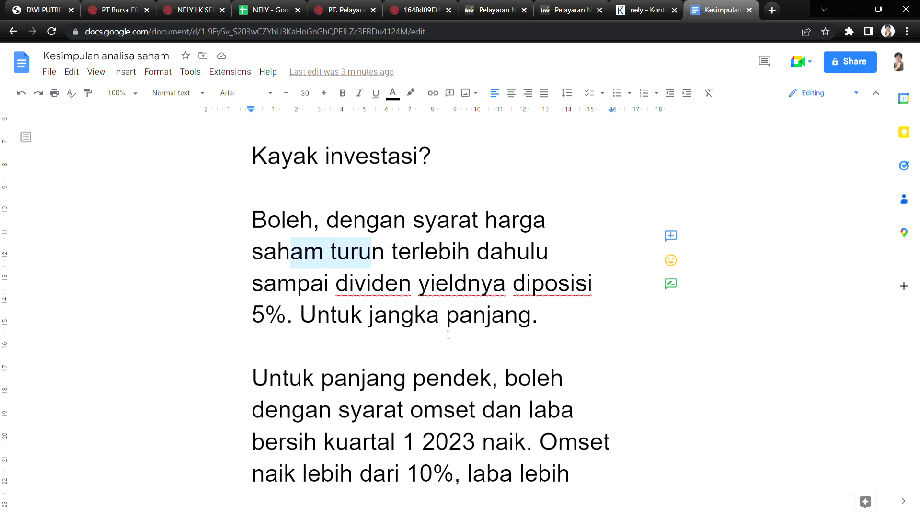
pyautogui.scroll(-3, 389, 354)
pyautogui.scroll(3, 389, 353)
pyautogui.scroll(-5, 388, 353)
pyautogui.moveTo(396, 202); pyautogui.dragTo(493, 275)
pyautogui.scroll(1, 493, 275)
pyautogui.click(422, 261)
pyautogui.click(443, 230)
pyautogui.moveTo(444, 230); pyautogui.dragTo(507, 250)
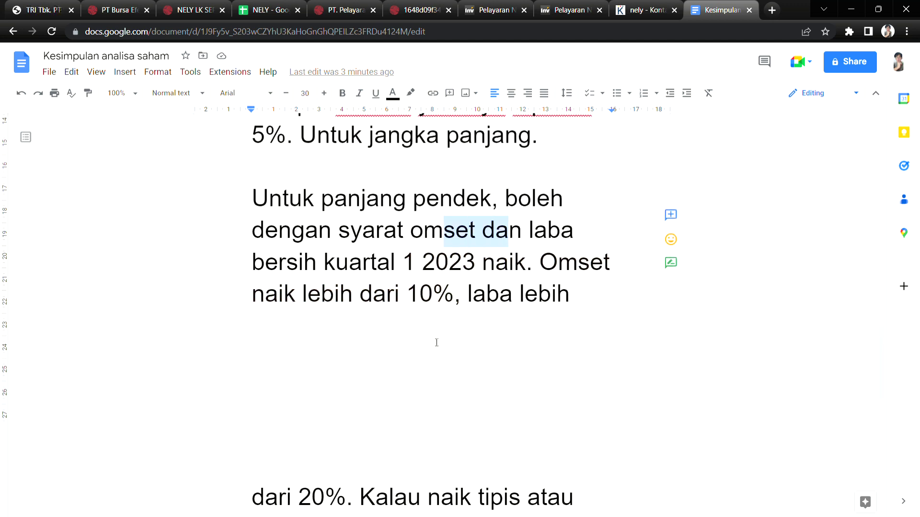
pyautogui.scroll(-2, 464, 439)
pyautogui.scroll(5, 475, 360)
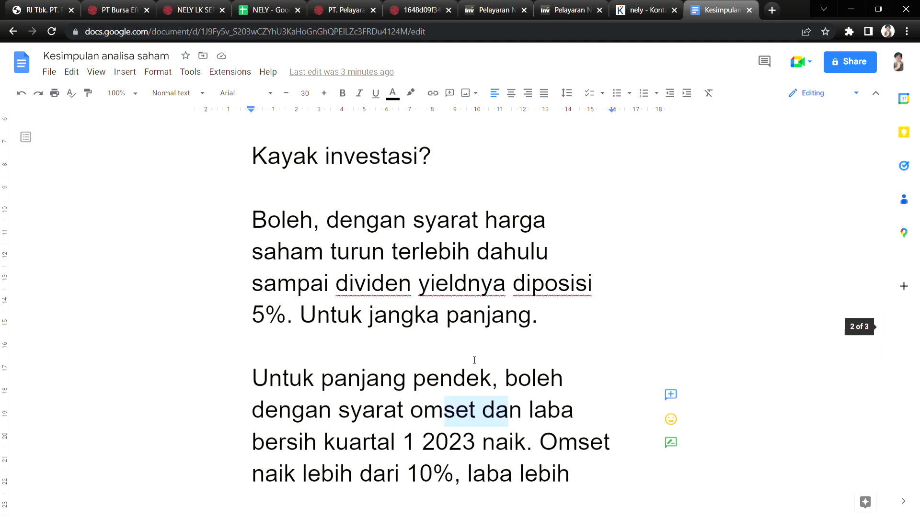
pyautogui.click(575, 355)
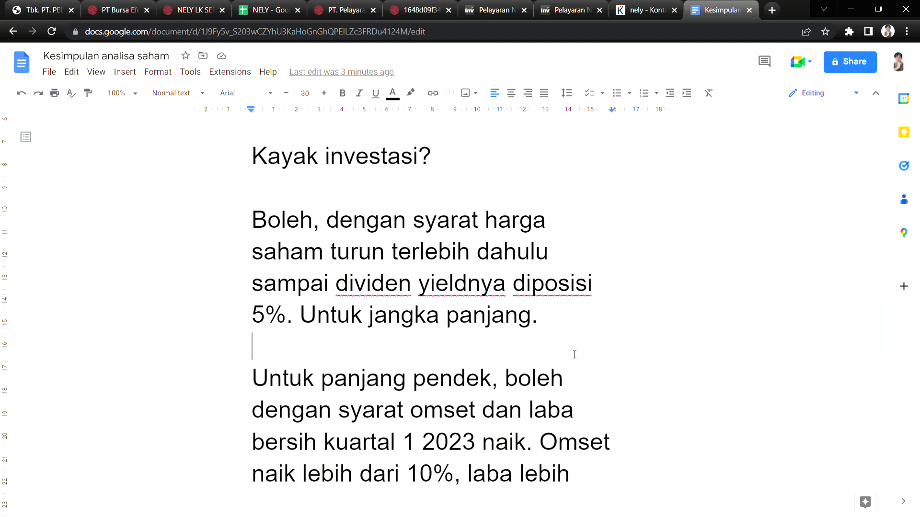